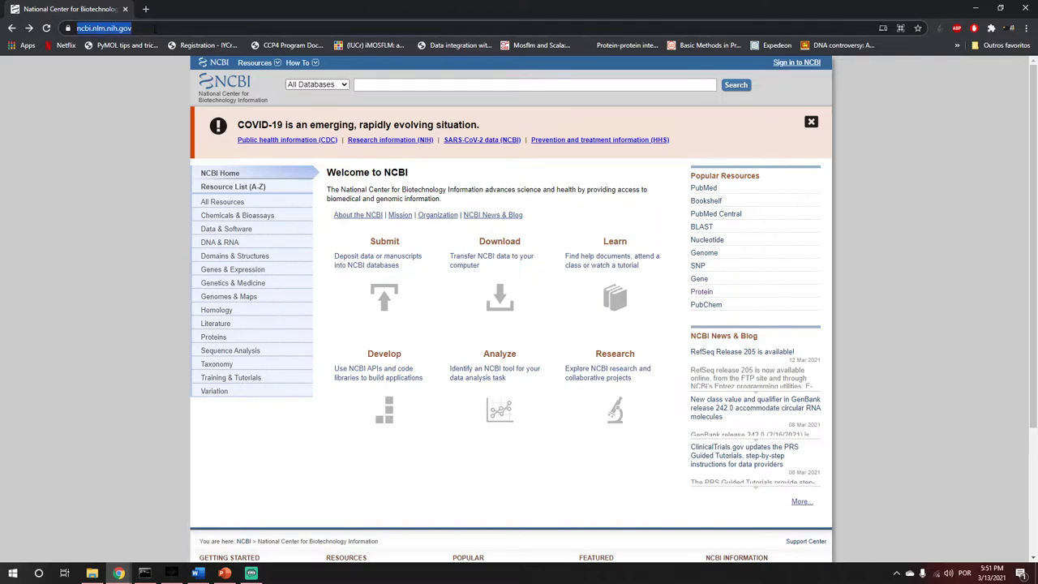
- Search the NCBI Protein database for "l-galactose dehydrogenase"
left_click(336, 85)
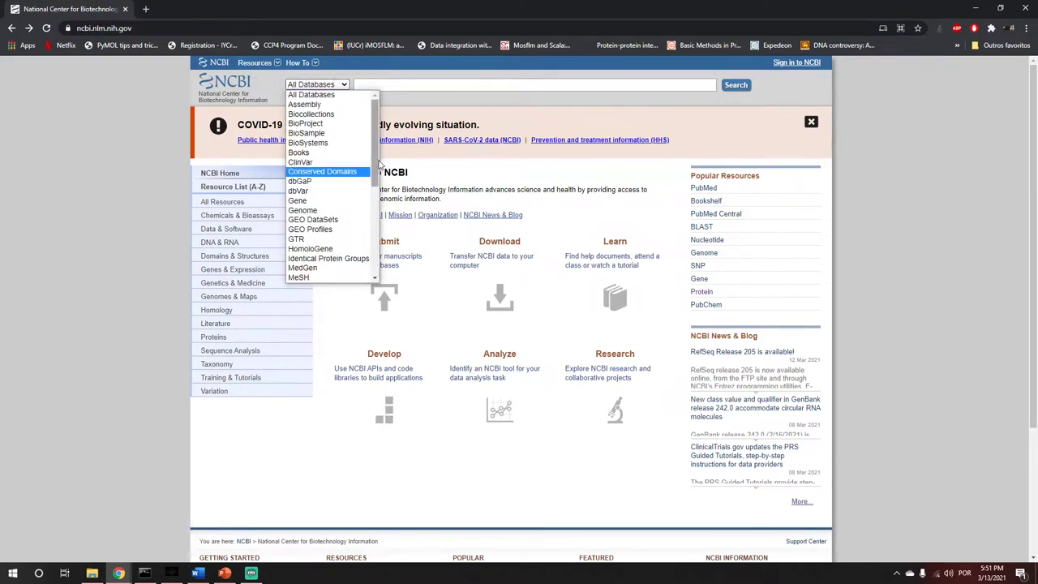
left_click_drag(376, 146, 375, 207)
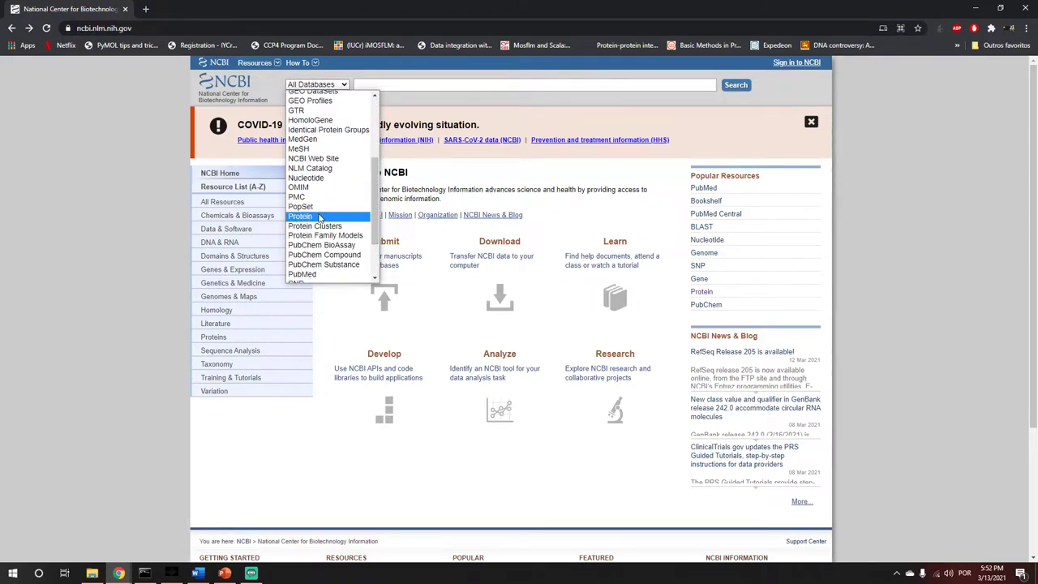
left_click(328, 217)
left_click(375, 85)
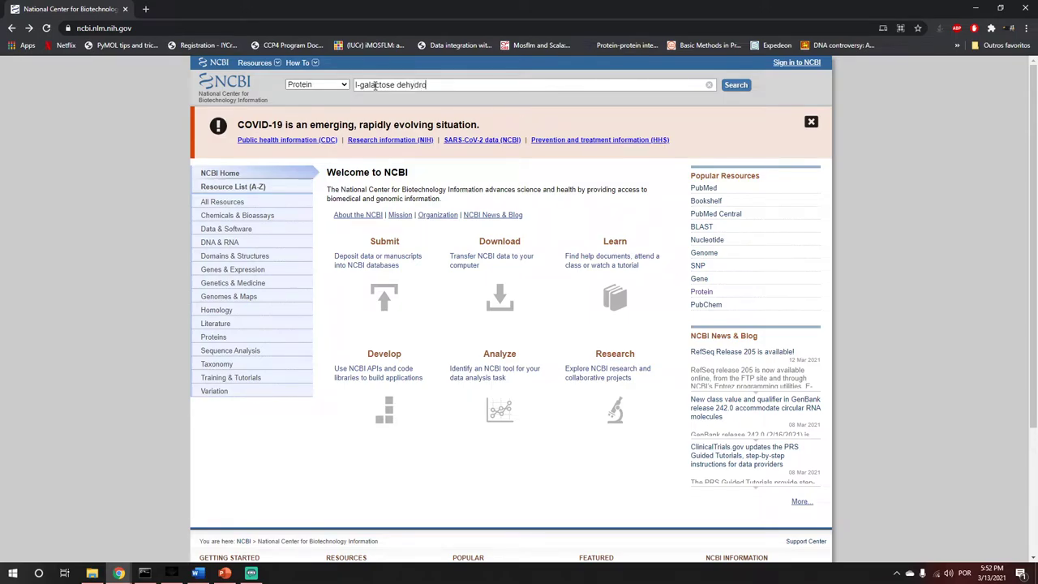
type("se")
key("Return")
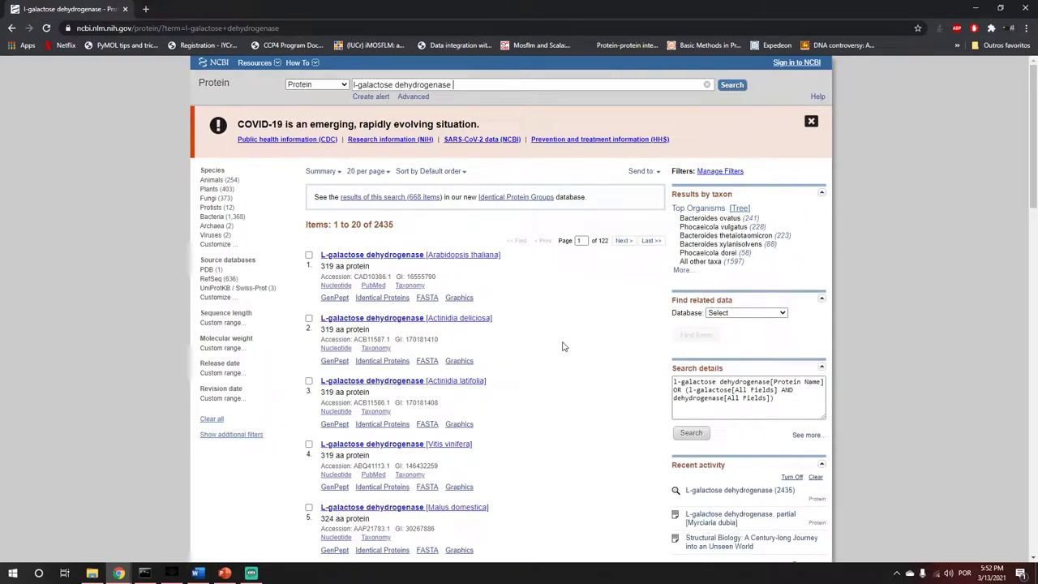
- Examine the organisms and protein lengths of the L-galactose dehydrogenase entries through the end of the first results page
left_click(581, 240)
left_click(458, 85)
scroll(492, 218, "down", 1)
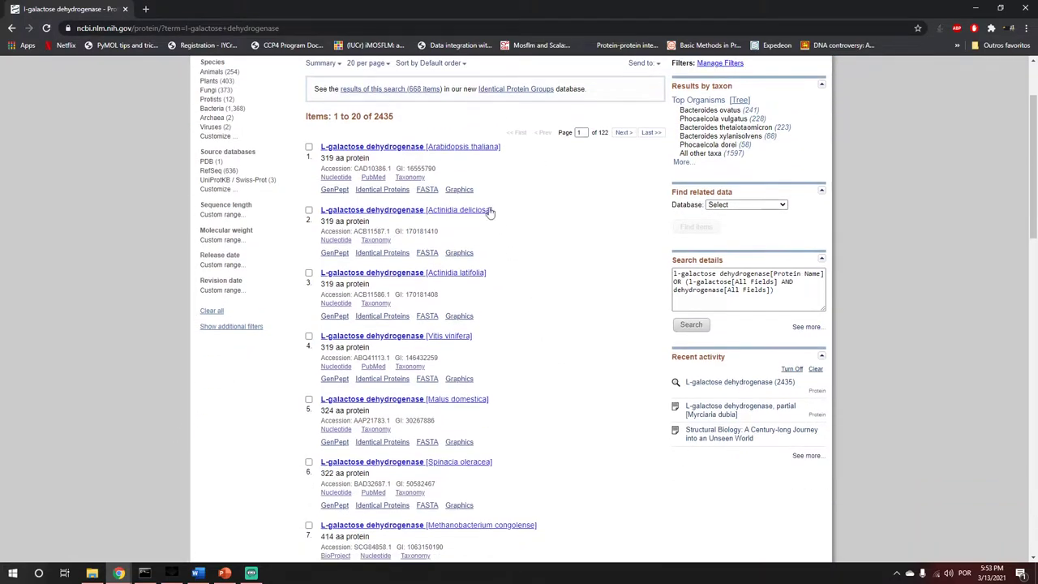
scroll(543, 233, "up", 1)
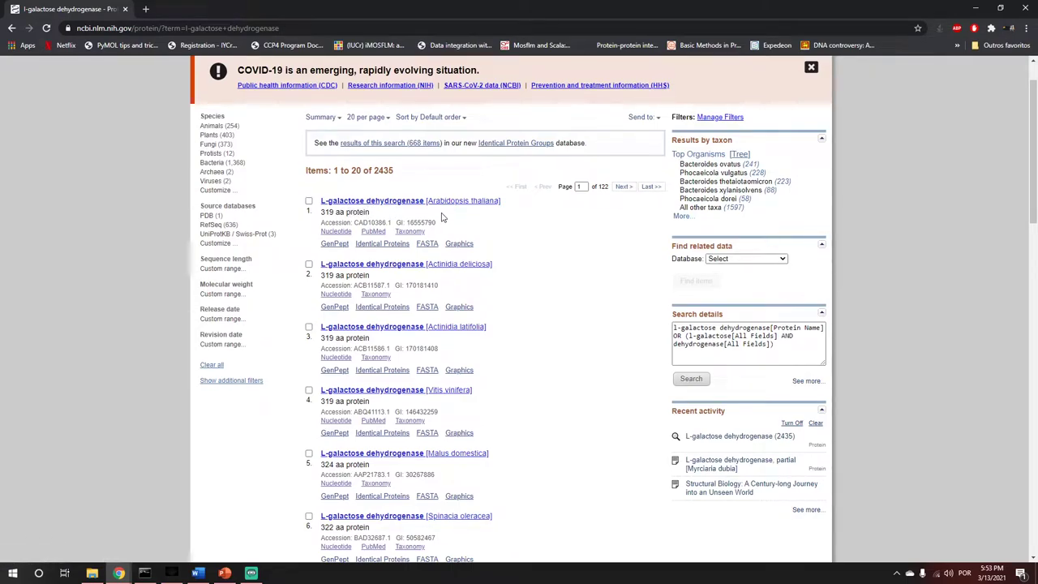
scroll(503, 215, "down", 1)
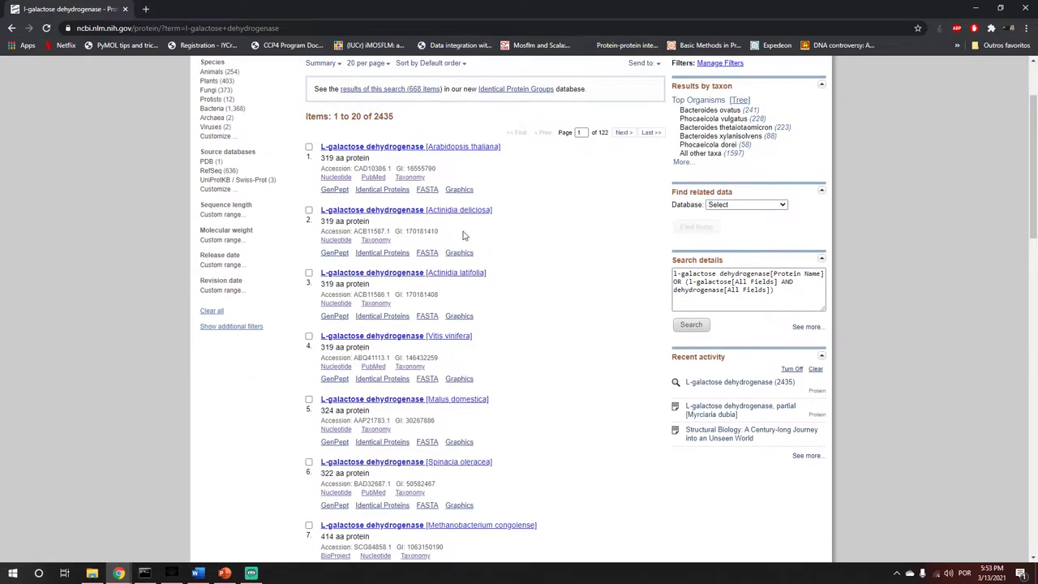
scroll(503, 308, "down", 2)
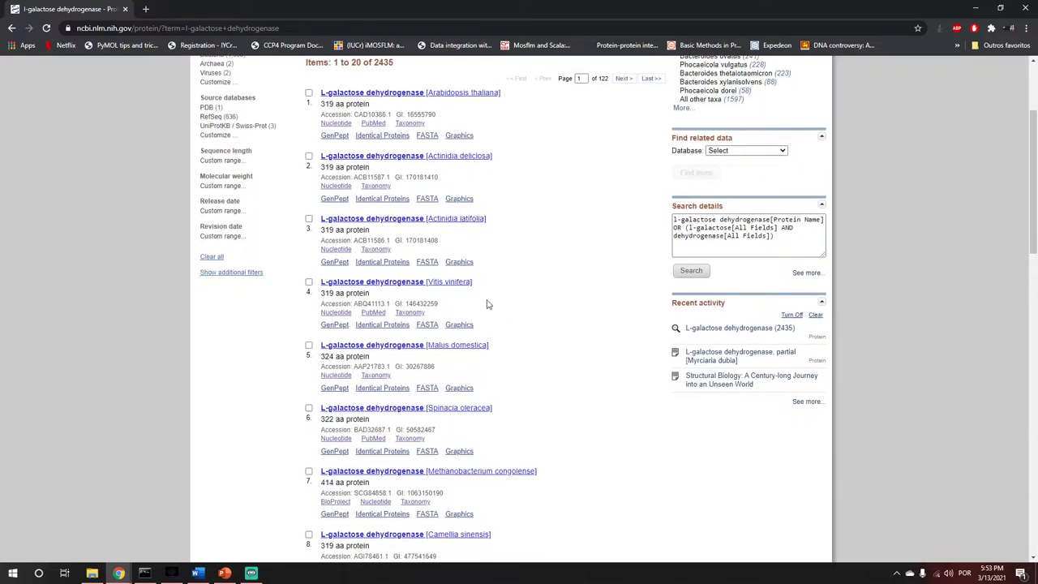
scroll(486, 296, "down", 1)
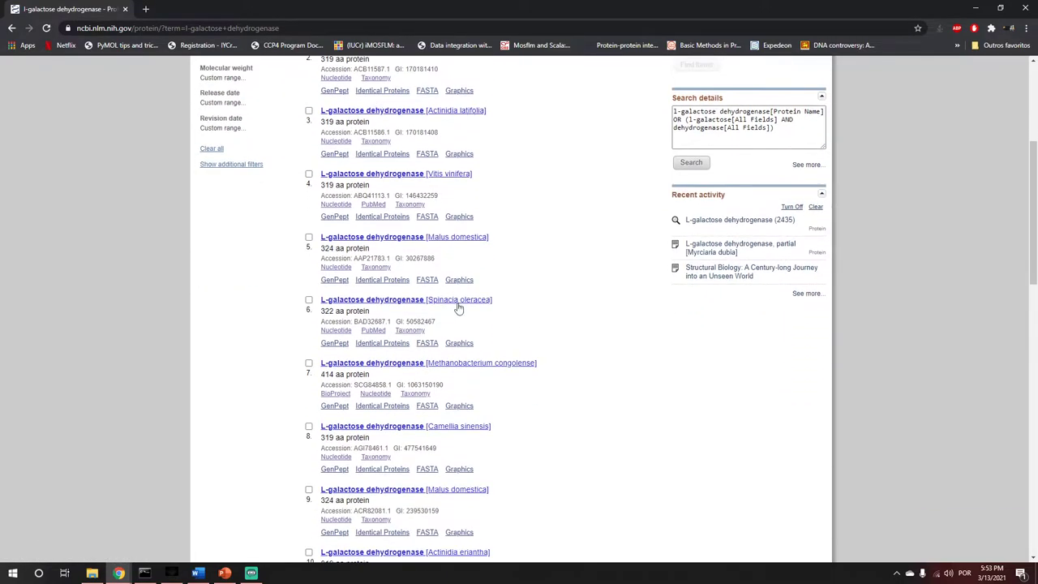
scroll(488, 324, "down", 1)
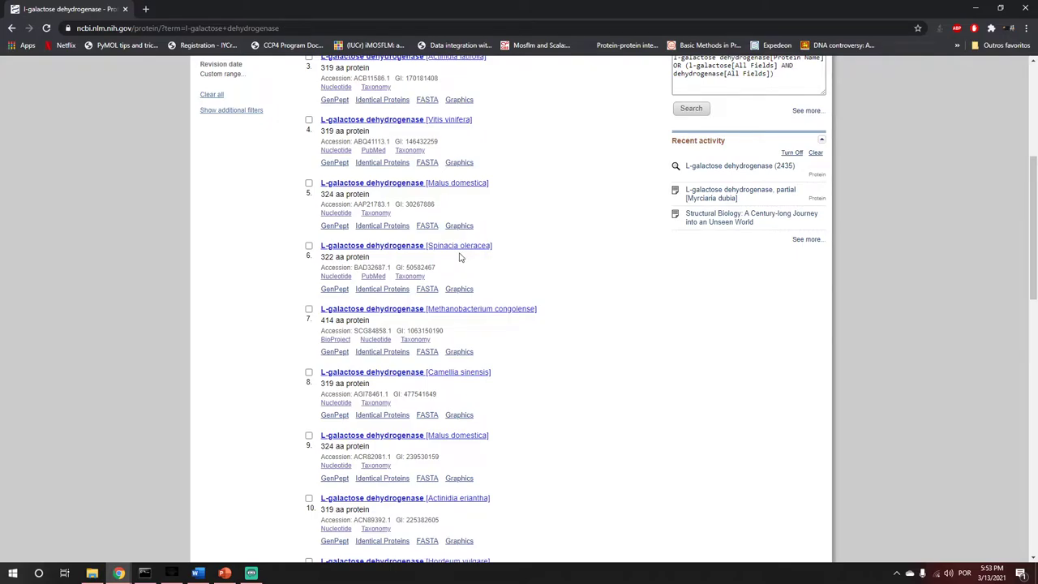
scroll(559, 300, "down", 5)
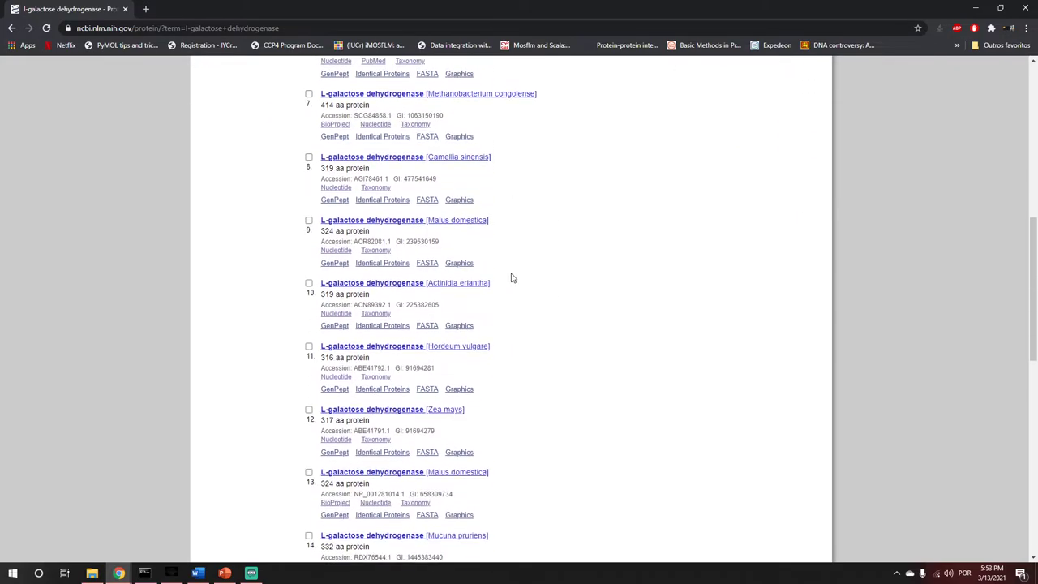
scroll(503, 235, "down", 7)
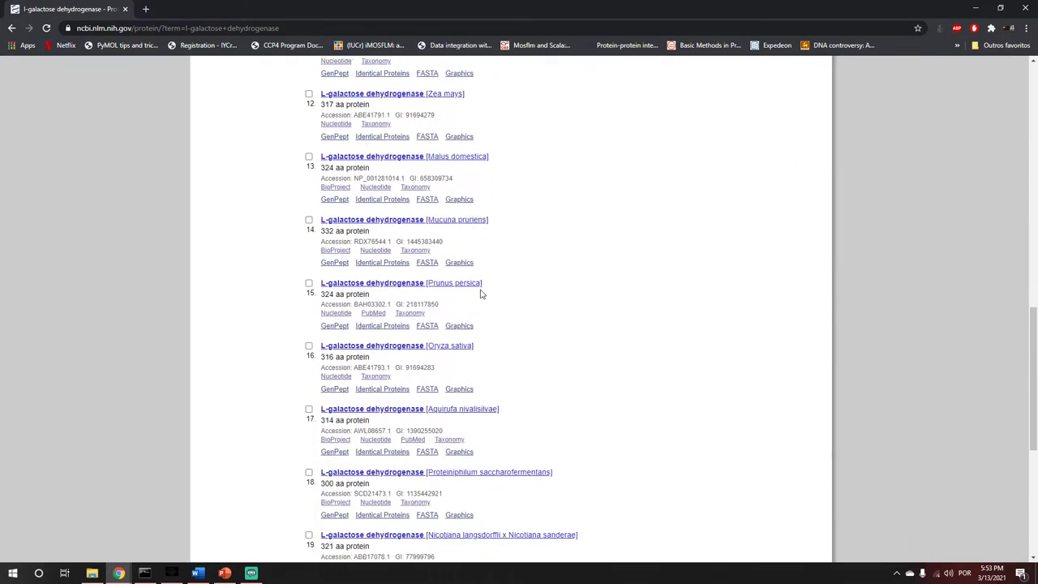
scroll(494, 305, "down", 1)
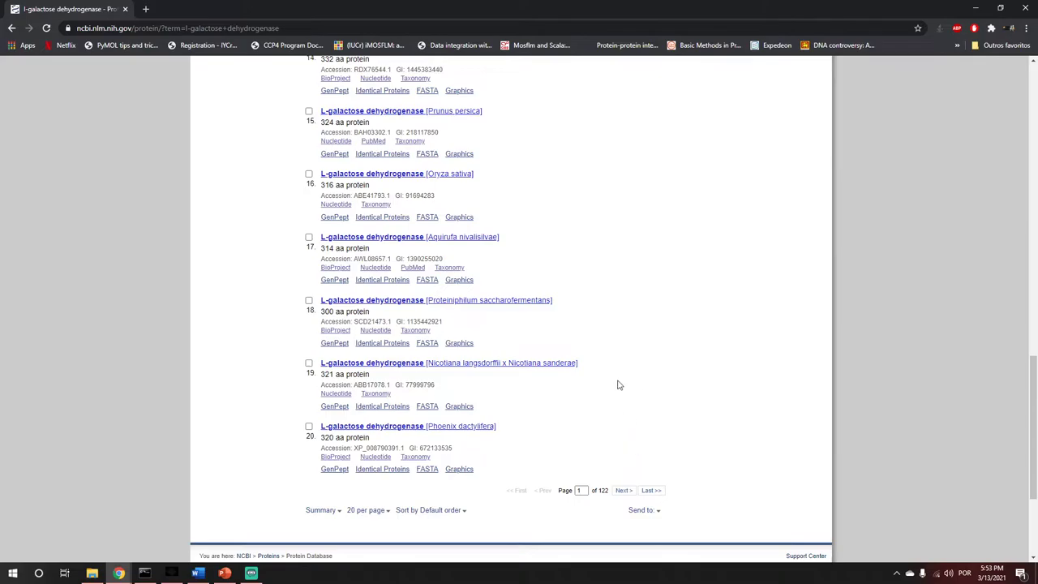
scroll(619, 384, "up", 5)
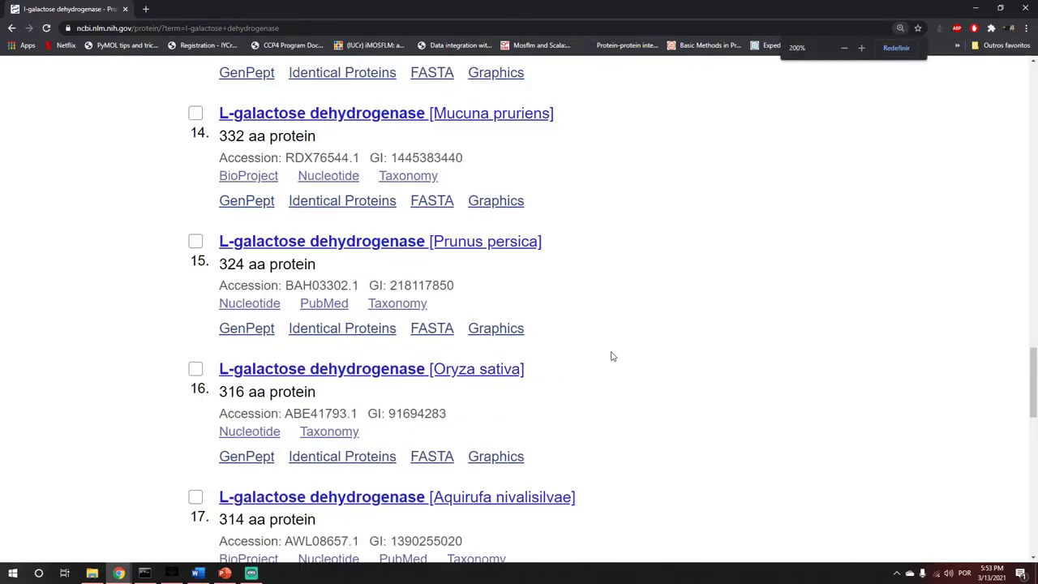
scroll(613, 357, "down", 5)
scroll(612, 355, "up", 1)
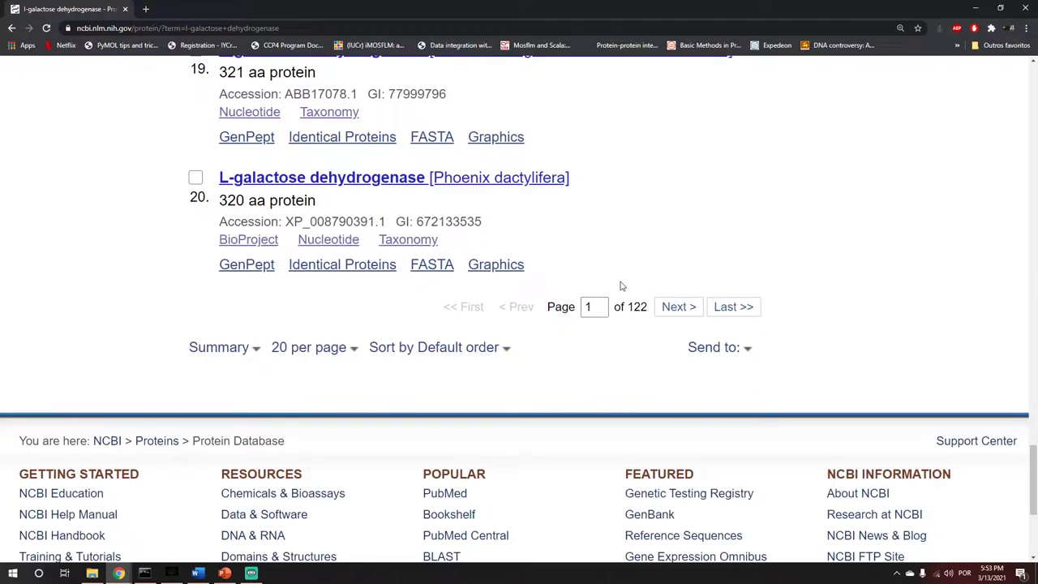
- Review the available result filters, including species, source databases, sequence length, molecular weight and release and revision dates
left_click_drag(1033, 479, 1033, 98)
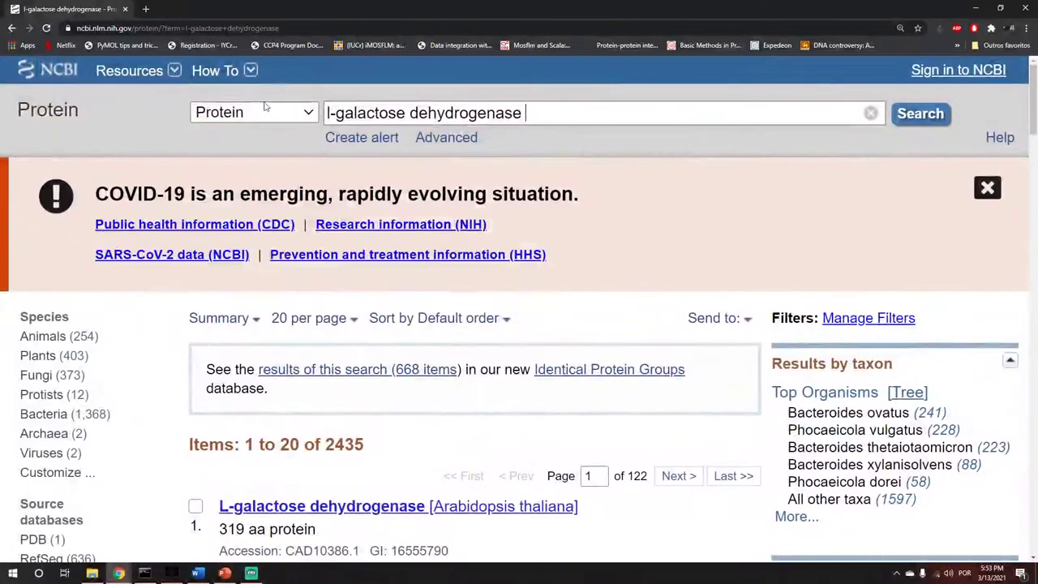
scroll(522, 294, "down", 1)
scroll(525, 292, "up", 1)
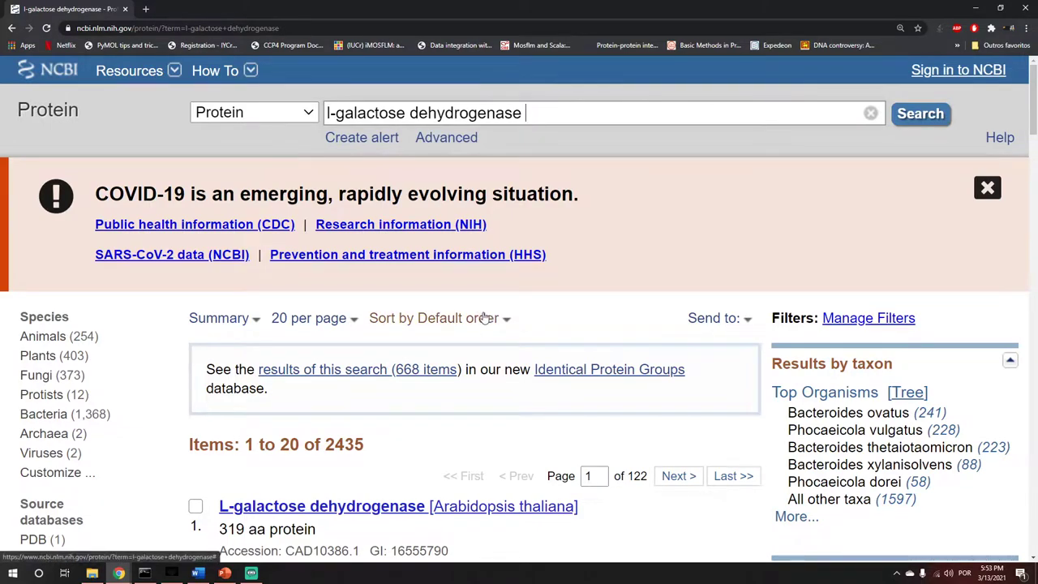
key("ctrl+minus")
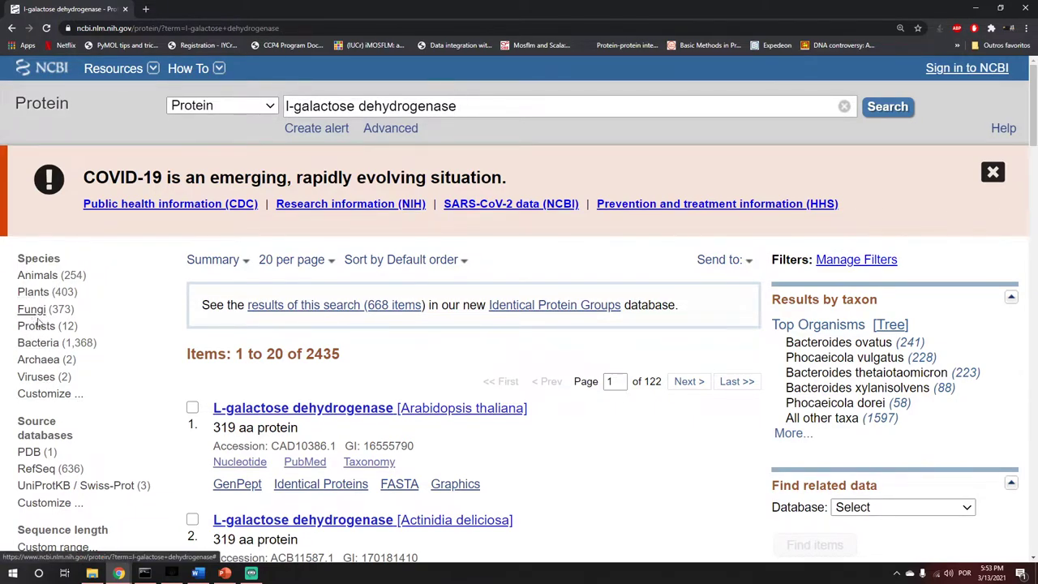
scroll(158, 392, "down", 2)
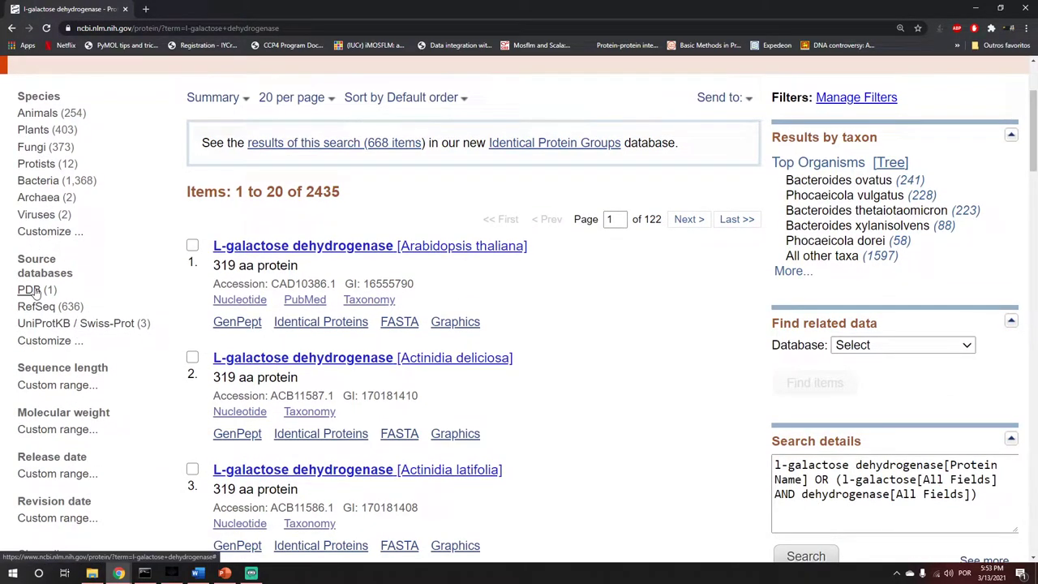
scroll(260, 243, "up", 2)
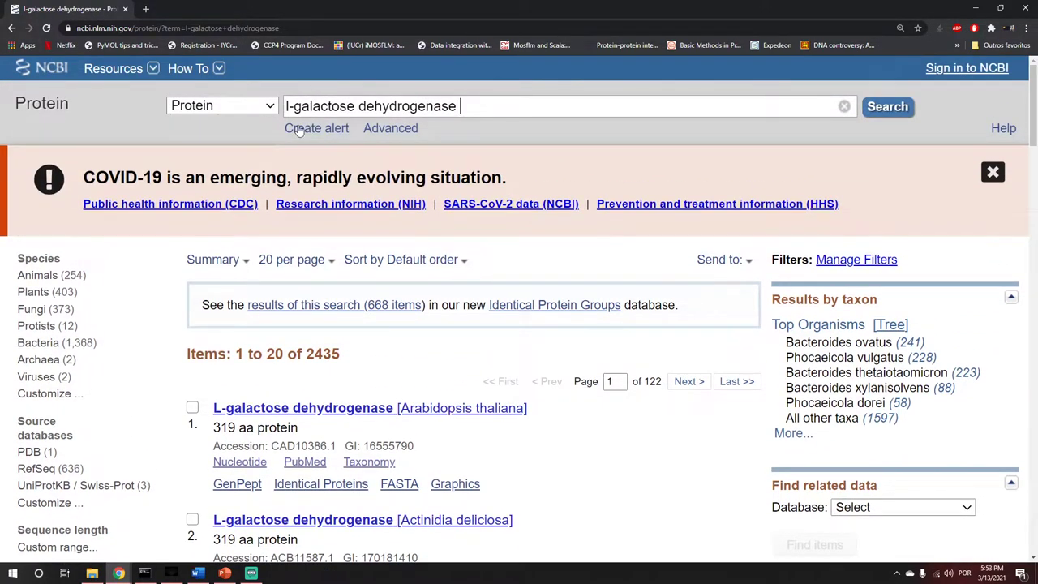
scroll(149, 259, "down", 2)
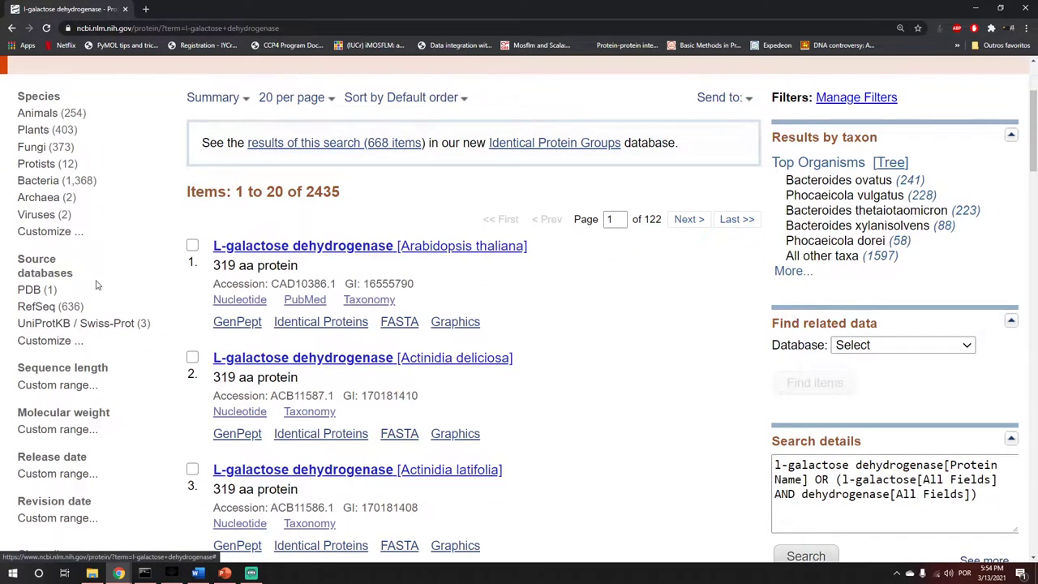
scroll(94, 284, "down", 1)
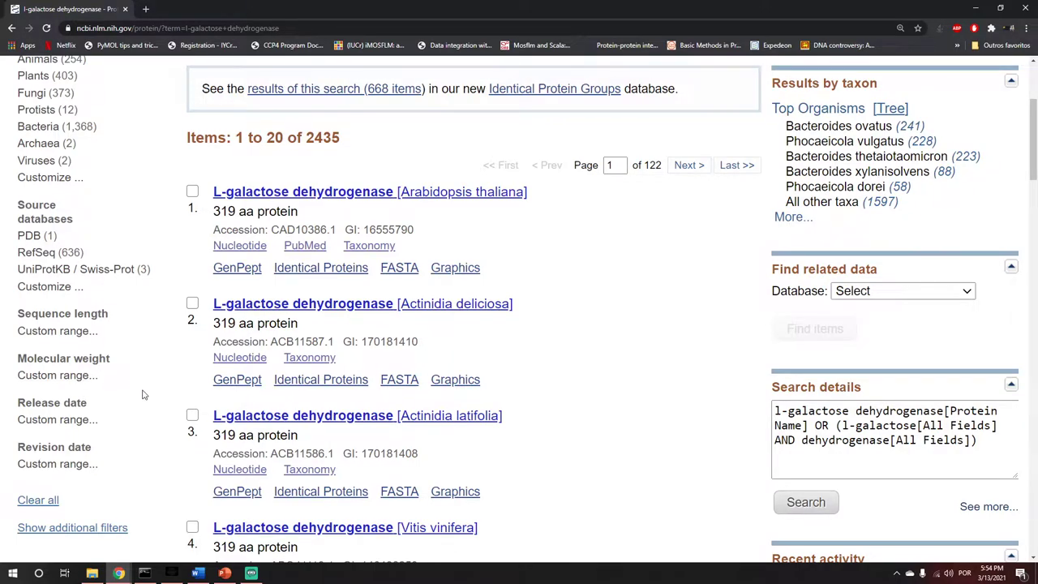
scroll(123, 446, "up", 4)
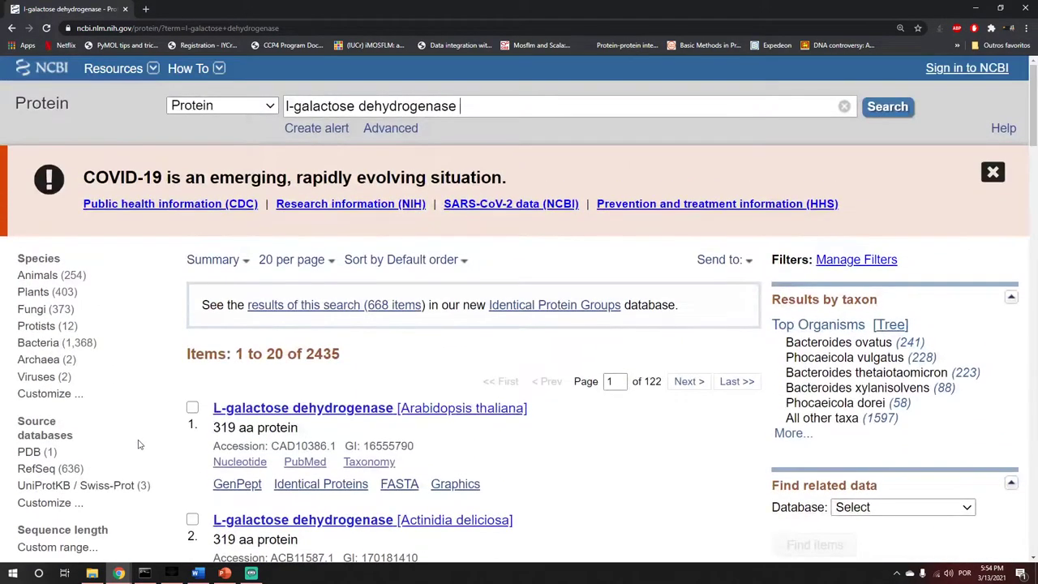
- Expand the Top Organisms list of the results by taxon and look through the organisms and remaining entries
scroll(828, 357, "down", 1)
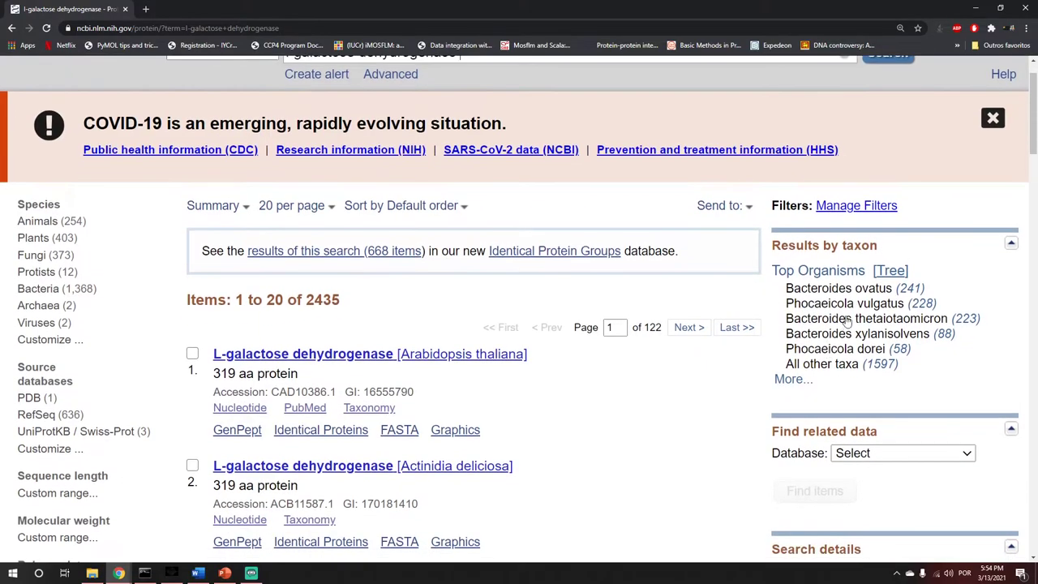
scroll(848, 324, "down", 1)
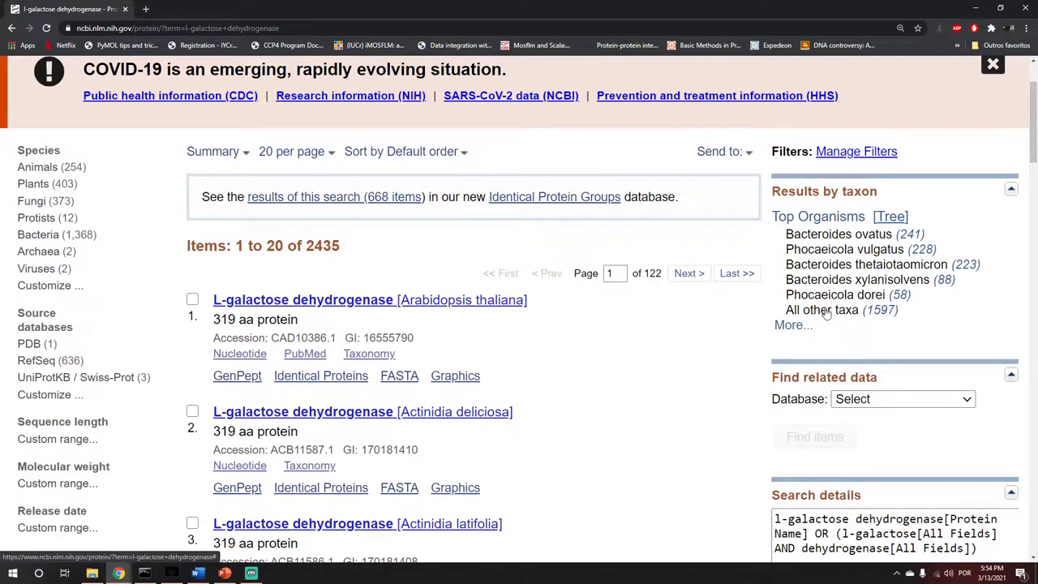
left_click(803, 327)
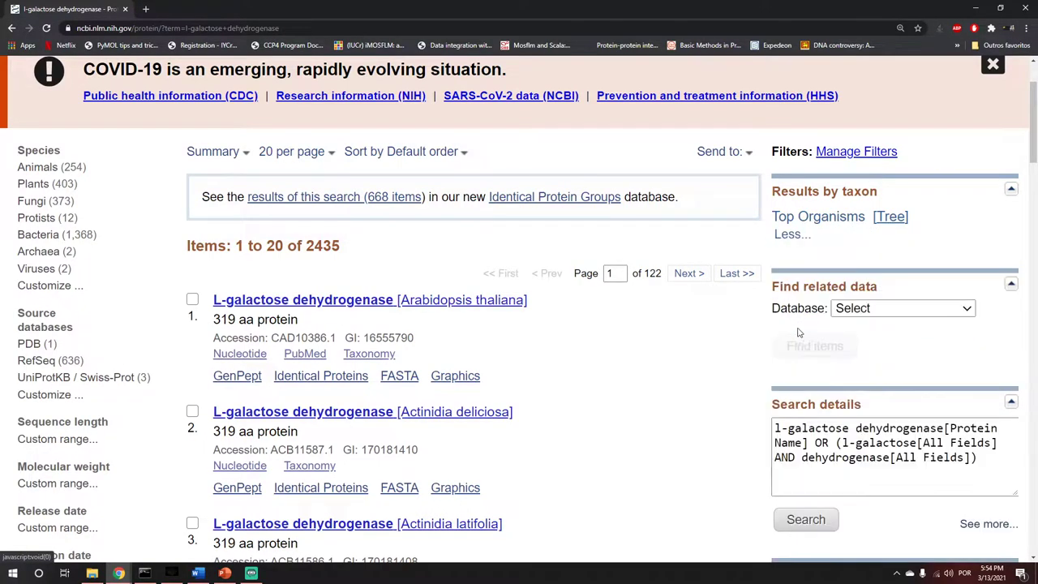
scroll(850, 387, "down", 1)
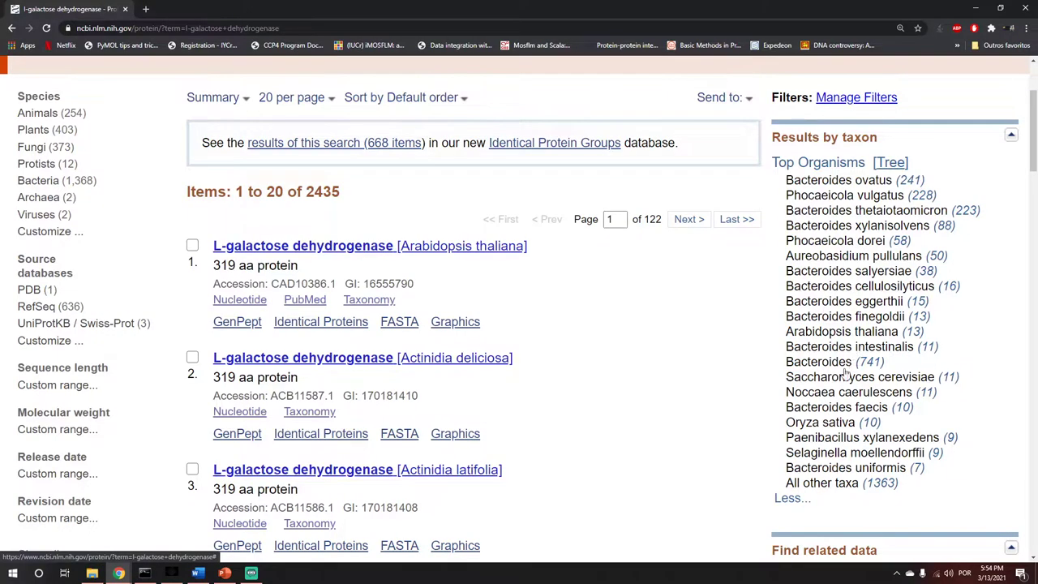
scroll(696, 339, "down", 2)
scroll(695, 339, "down", 5)
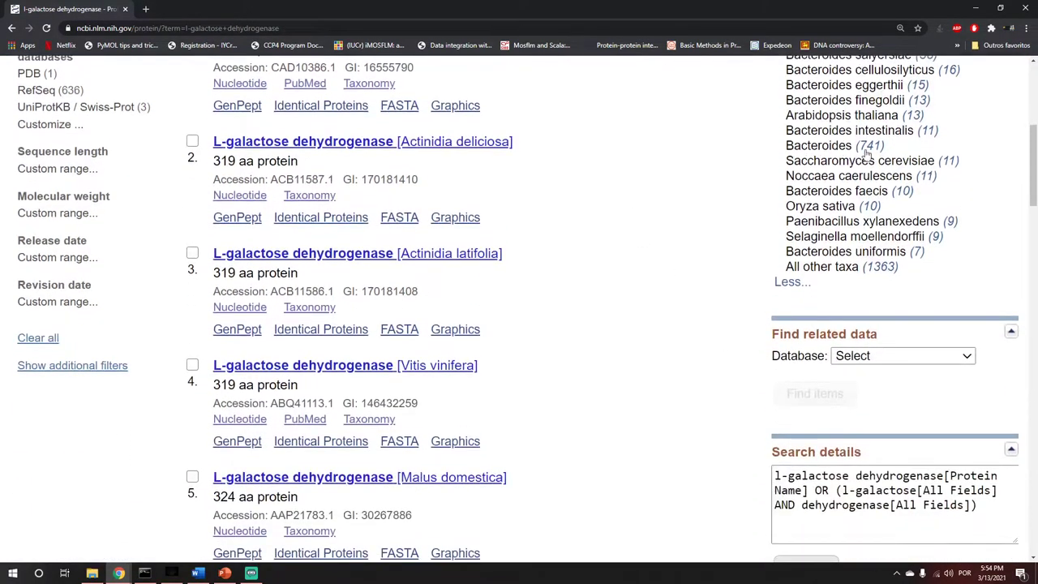
scroll(658, 360, "down", 13)
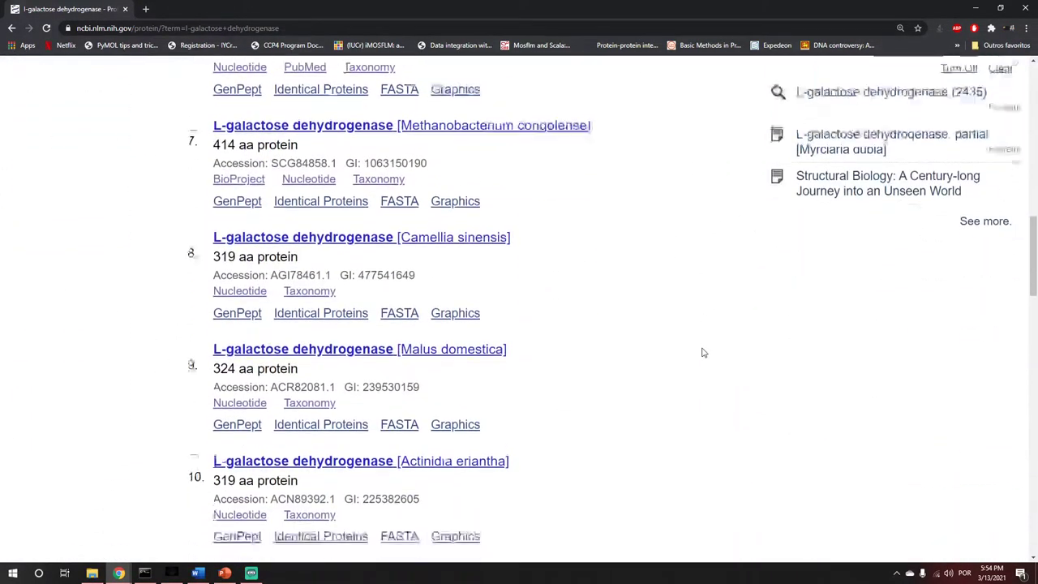
scroll(703, 353, "down", 8)
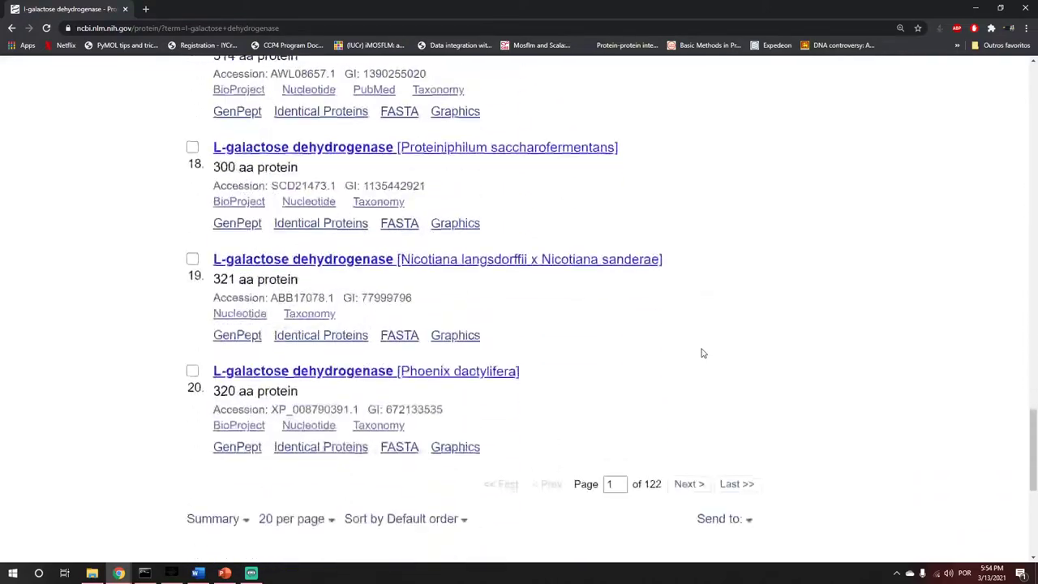
- Open the L-galactose dehydrogenase record for Arabidopsis thaliana and view the beginning of its GenPept entry
scroll(687, 342, "up", 20)
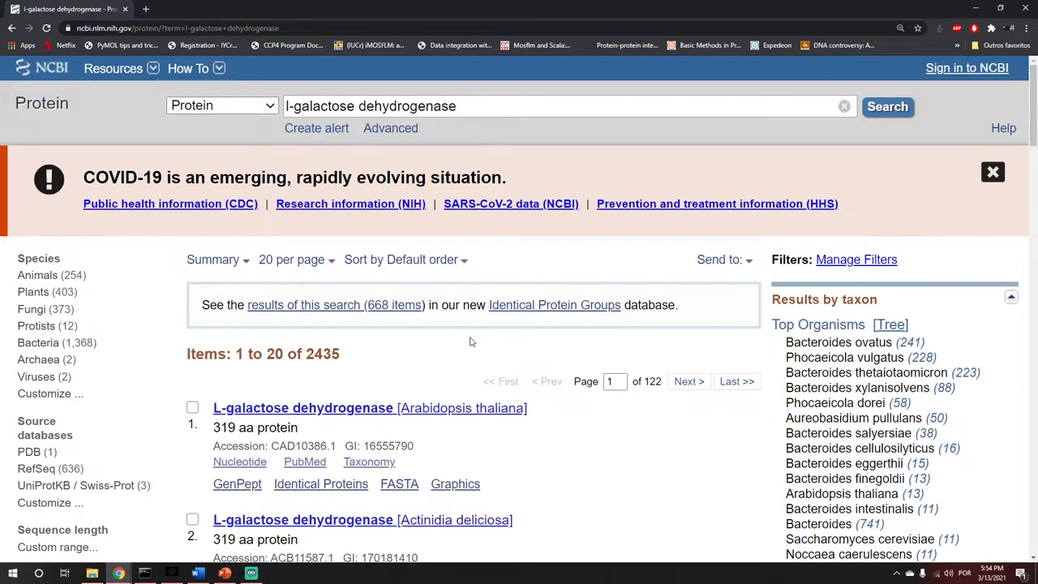
scroll(520, 341, "down", 1)
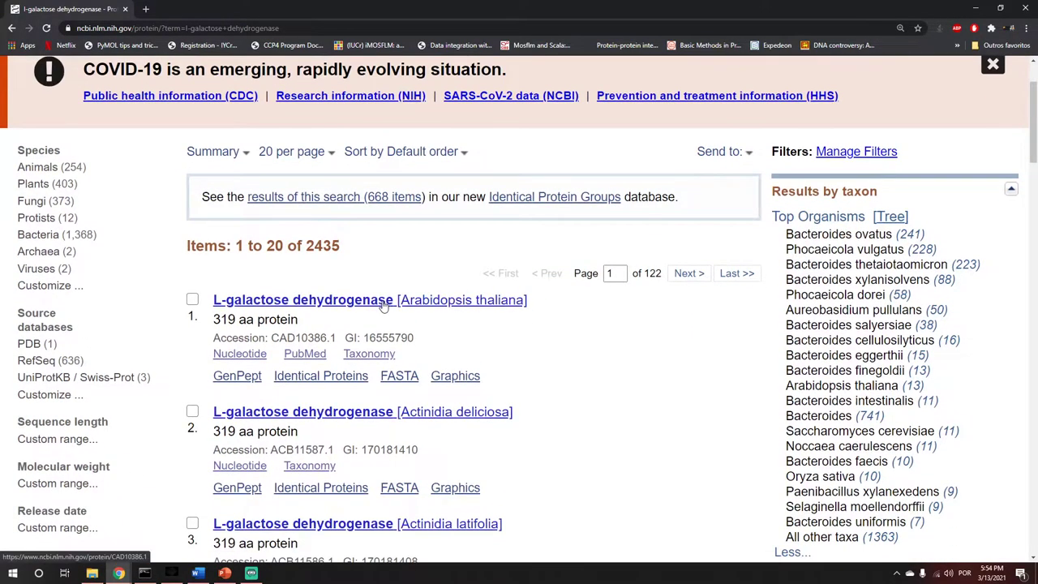
left_click(431, 301)
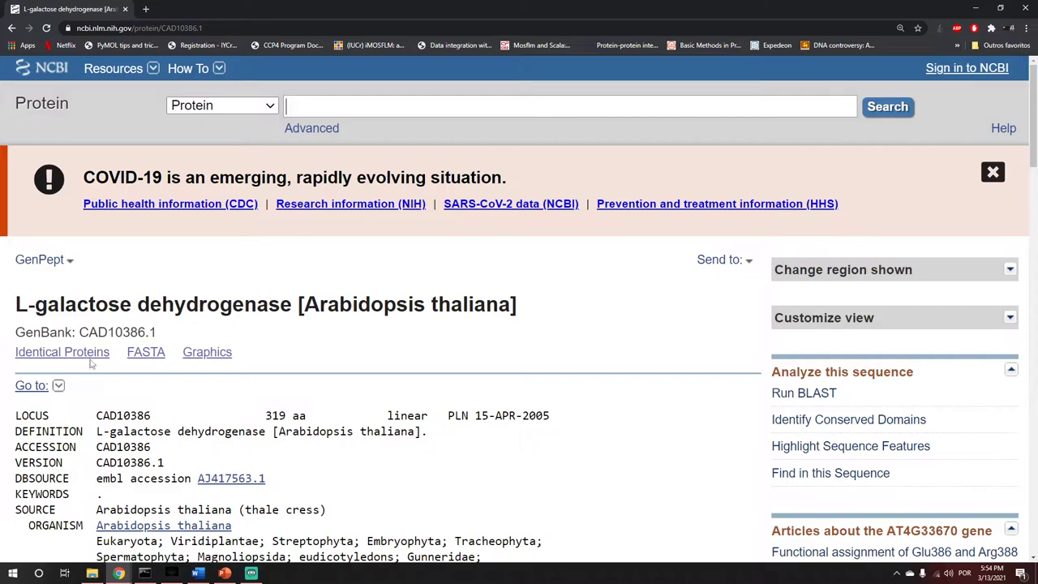
scroll(116, 331, "down", 1)
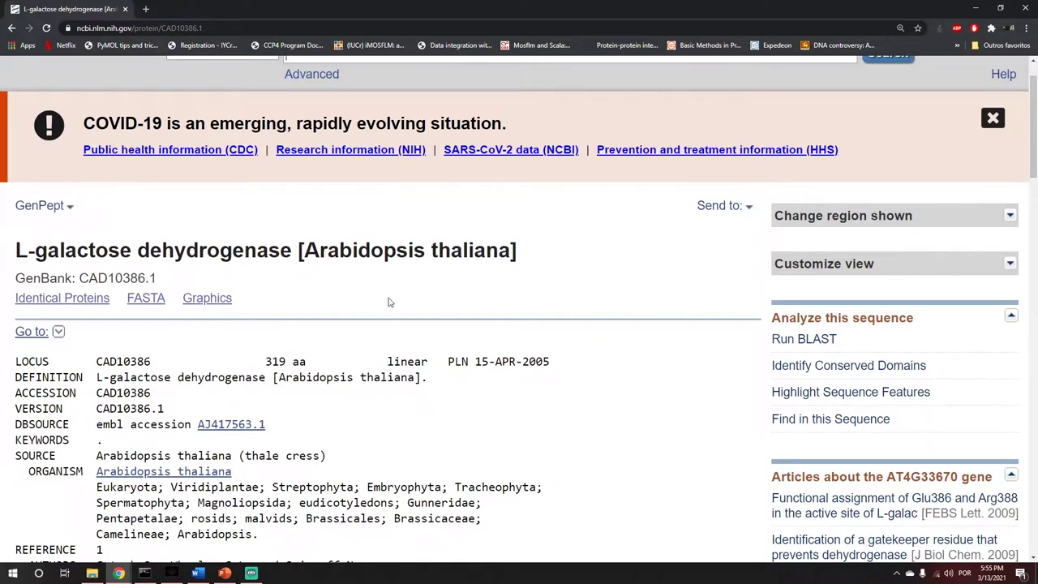
scroll(389, 302, "down", 2)
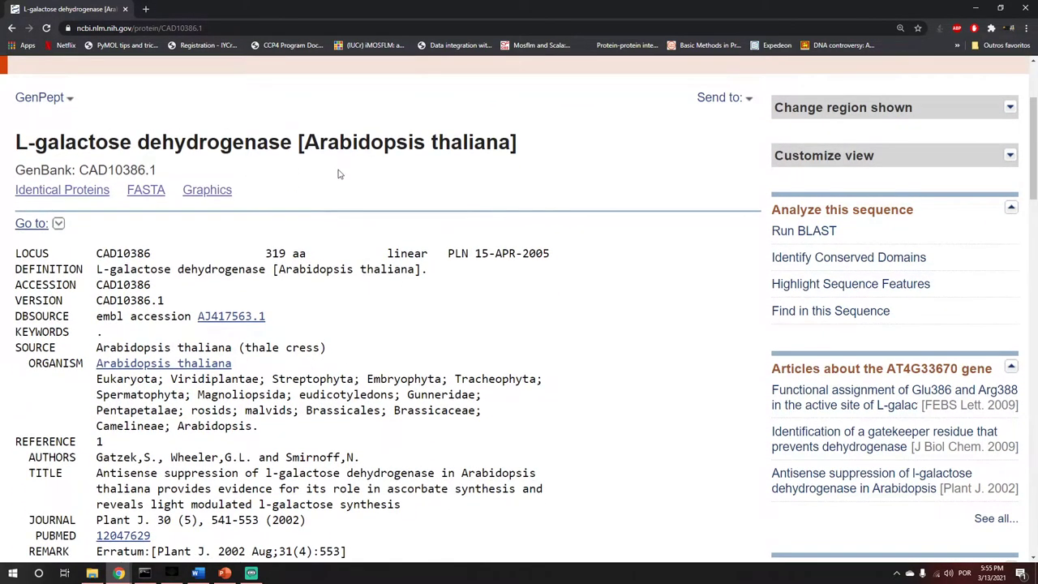
- Examine the definition, accession, source organism and taxonomic lineage in the GenPept record
scroll(466, 251, "down", 2)
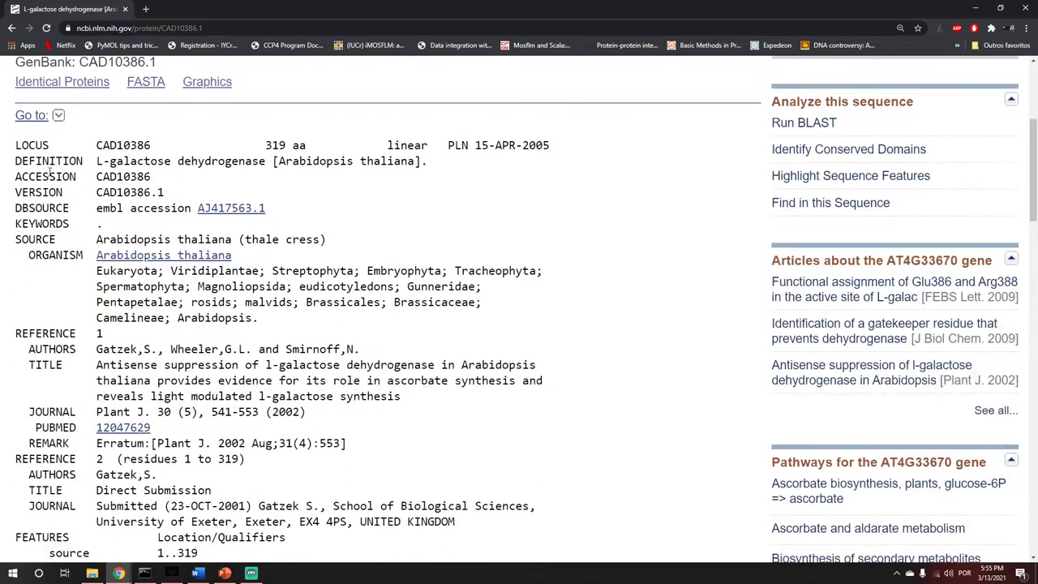
left_click_drag(96, 161, 422, 161)
left_click(377, 186)
scroll(227, 248, "down", 1)
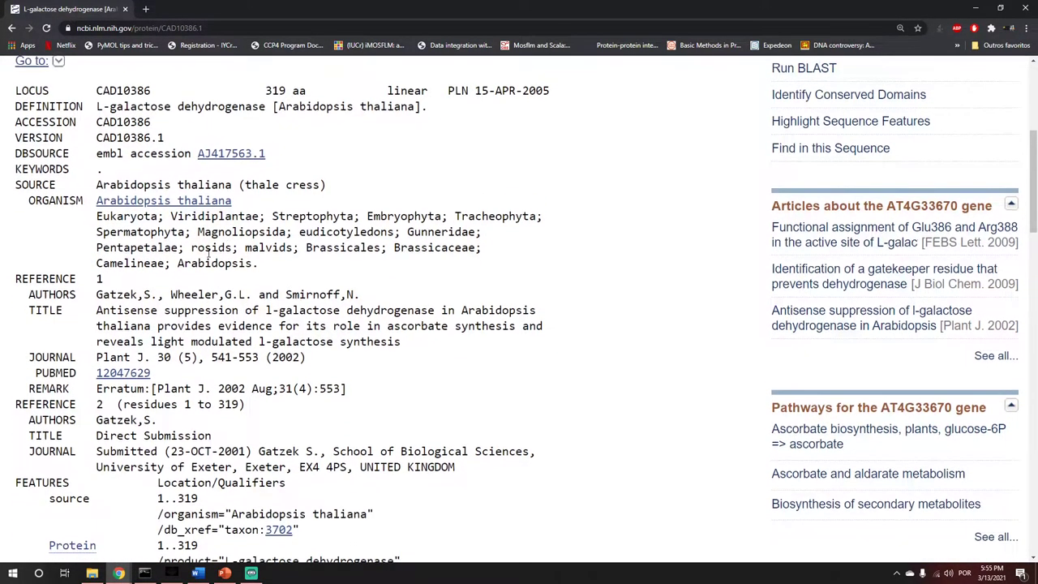
scroll(226, 247, "down", 1)
left_click_drag(130, 178, 101, 162)
left_click(273, 214)
left_click(190, 228)
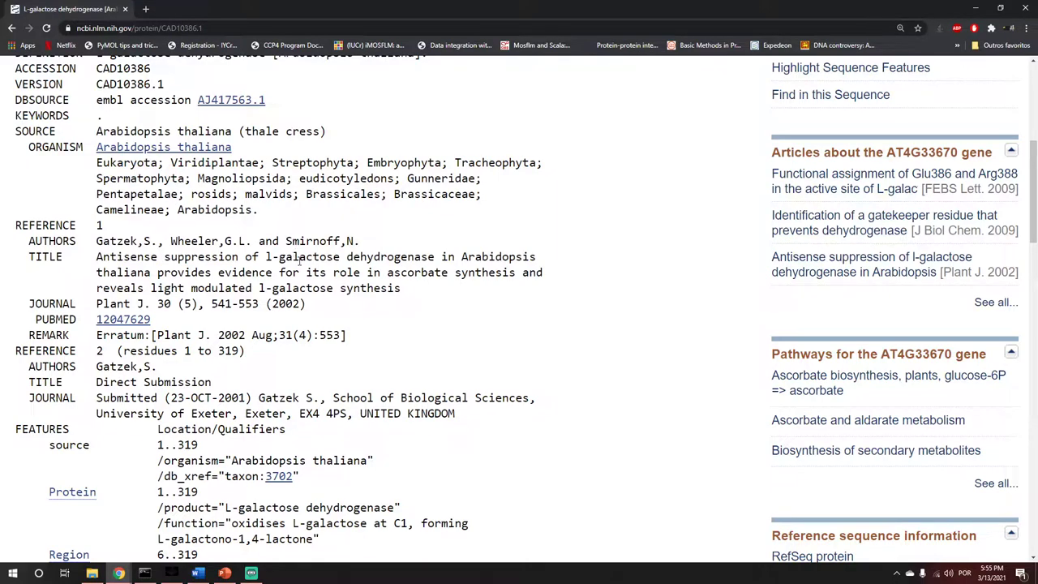
- Examine the first literature reference of the record, covering its authors, article title and Plant J. journal citation
scroll(305, 260, "down", 1)
left_click_drag(96, 187, 355, 187)
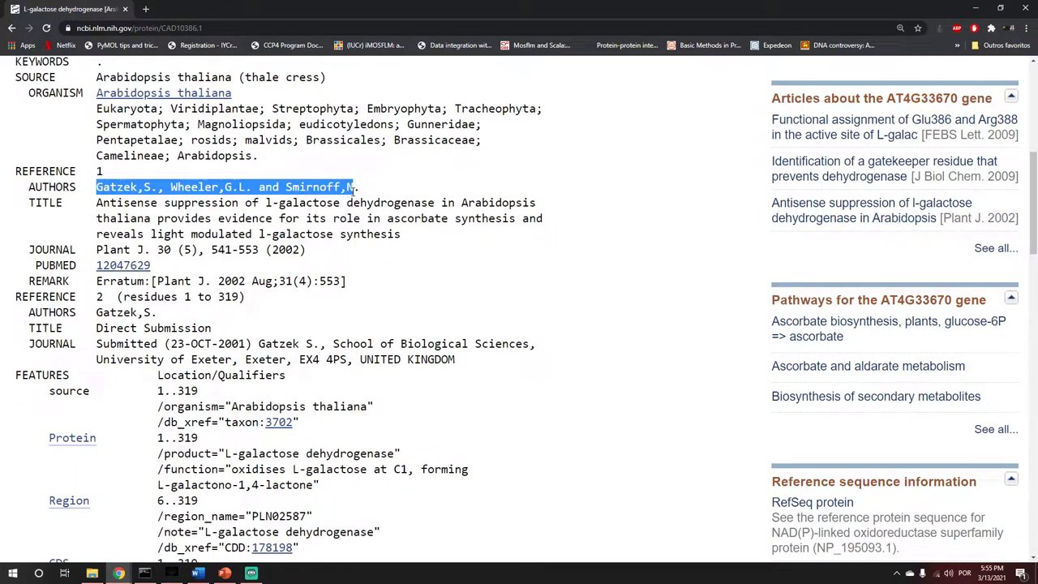
left_click(300, 221)
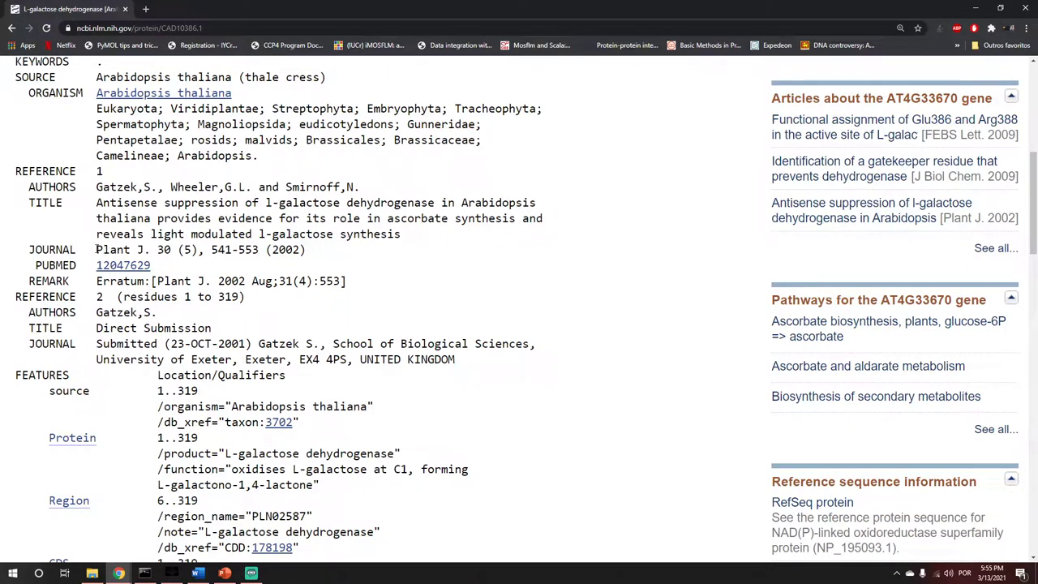
scroll(121, 265, "up", 4)
scroll(113, 223, "down", 3)
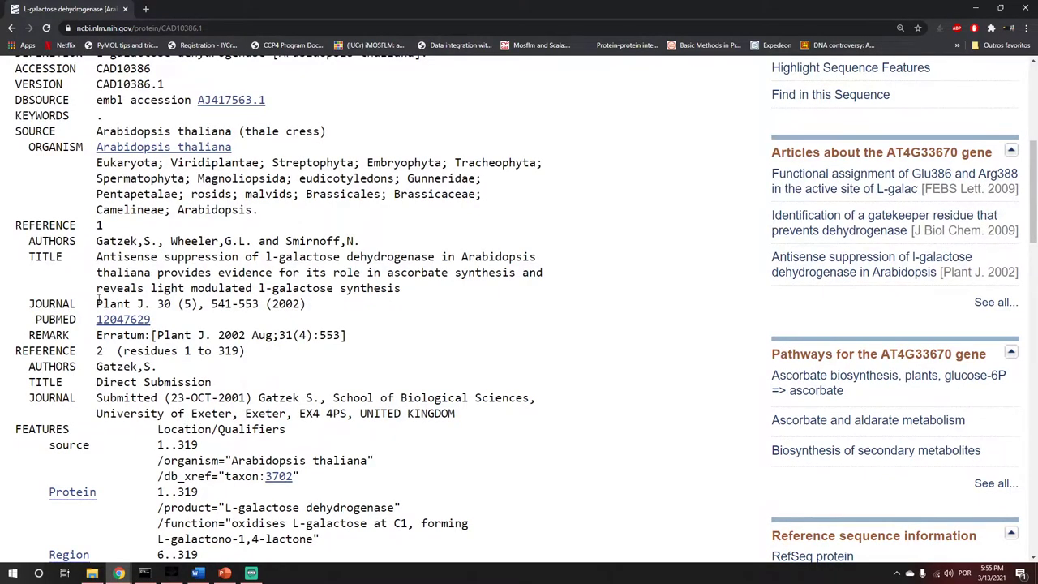
left_click_drag(96, 257, 396, 289)
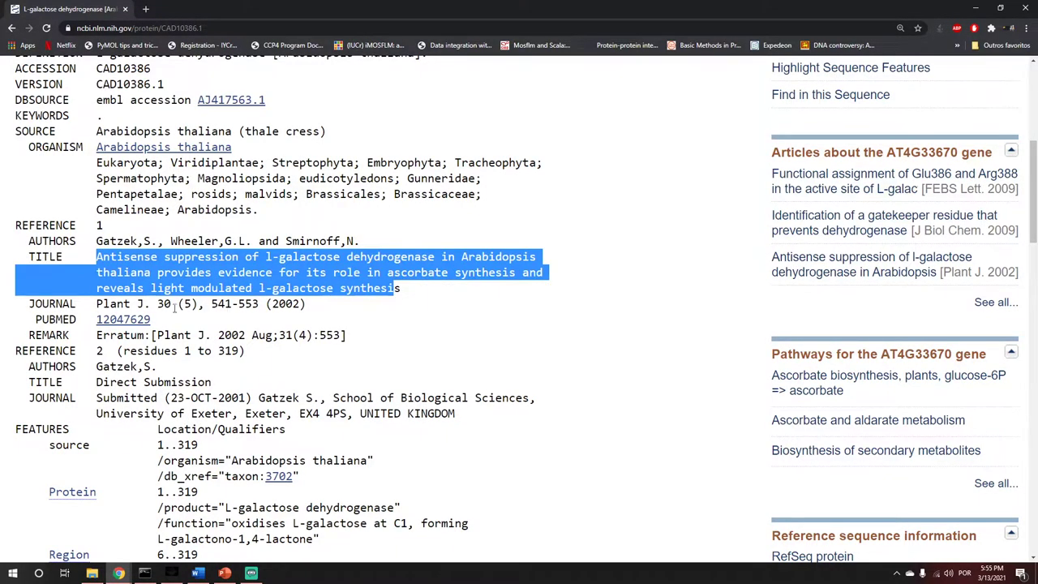
left_click_drag(97, 304, 195, 303)
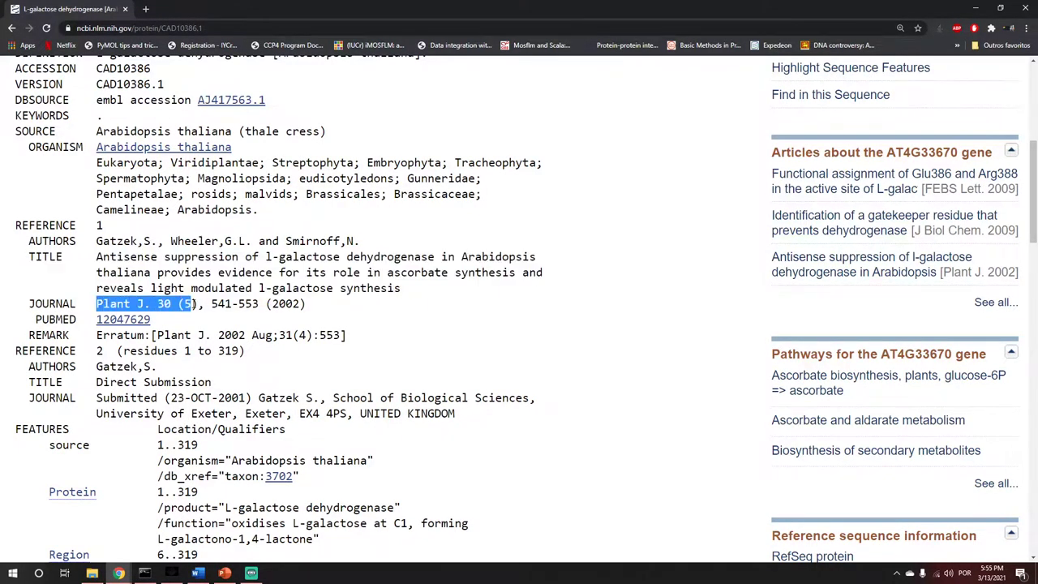
left_click(251, 362)
- Compare the protein length in the LOCUS line with the feature ranges, and examine the Protein, Region and CDS annotations
scroll(253, 367, "down", 1)
scroll(253, 367, "down", 5)
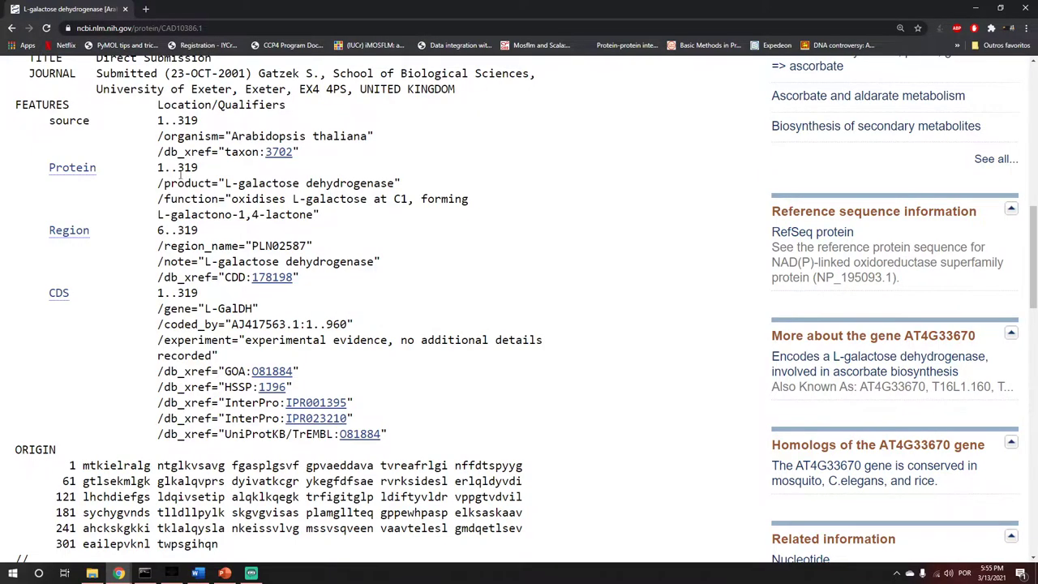
scroll(199, 303, "up", 10)
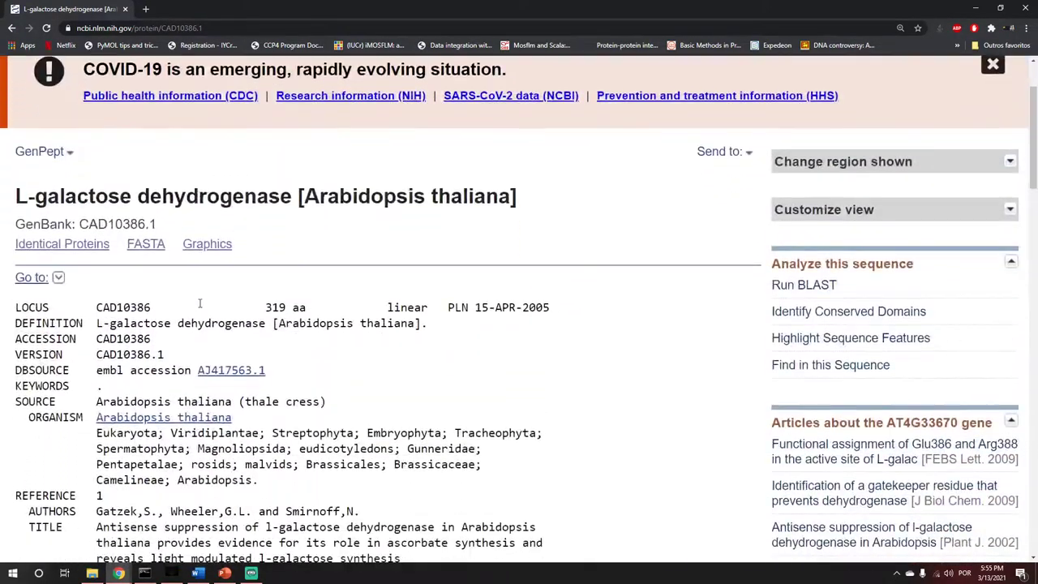
left_click_drag(265, 308, 323, 307)
scroll(297, 349, "down", 4)
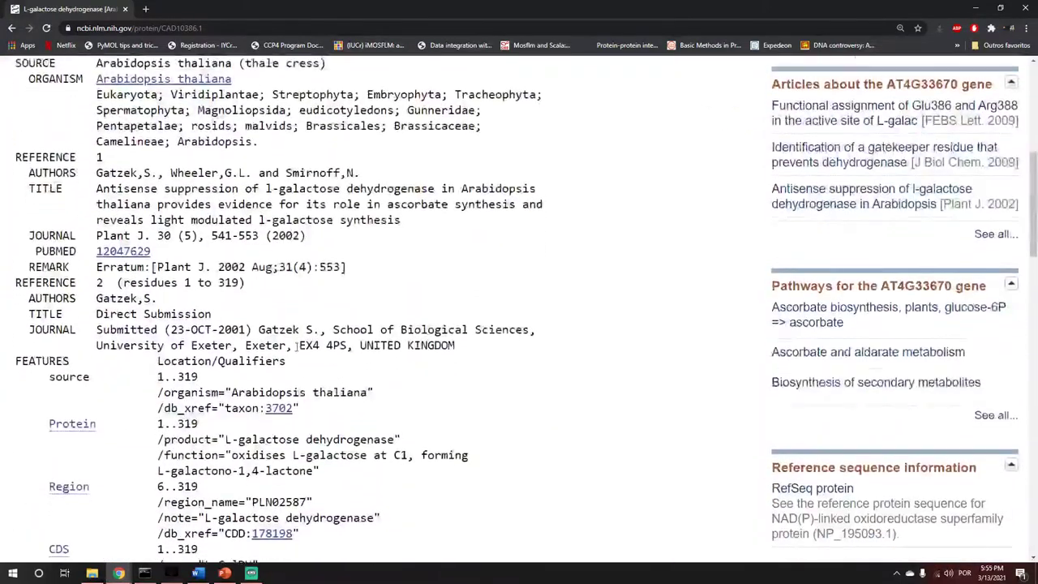
scroll(297, 349, "down", 4)
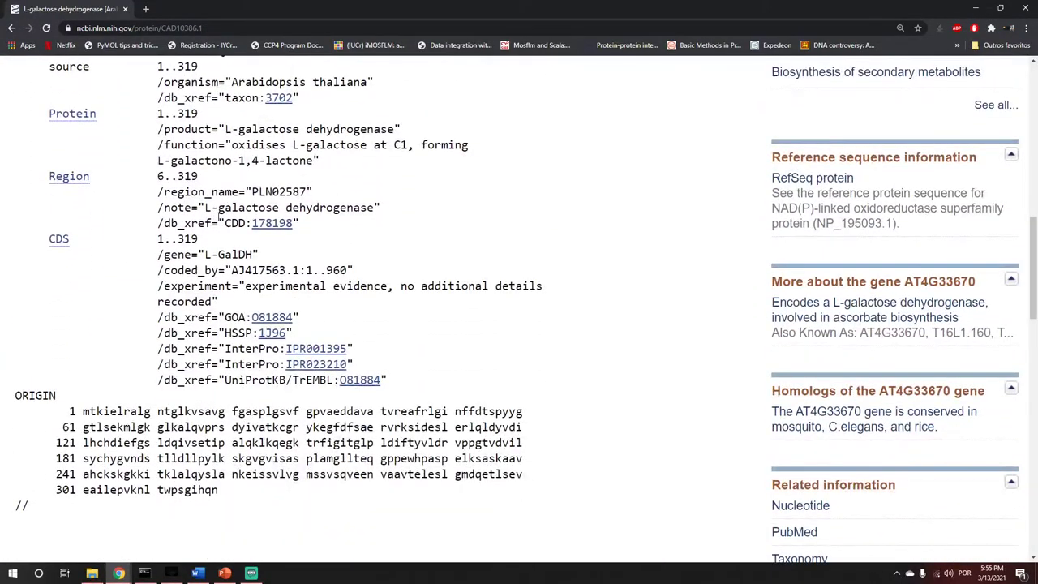
scroll(220, 227, "down", 1)
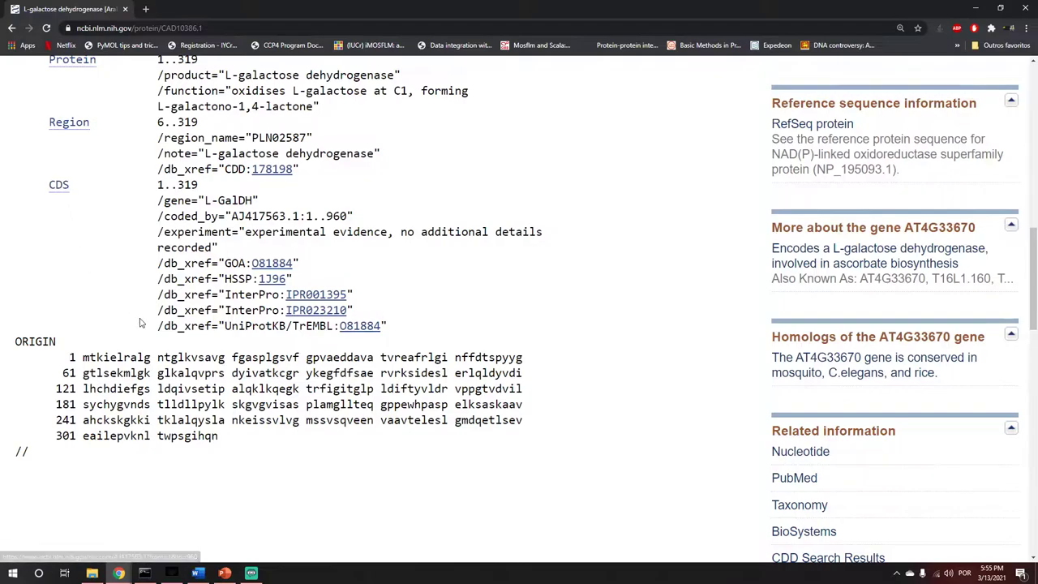
- Examine the numbered amino acid sequence in the ORIGIN section of the record
scroll(92, 333, "down", 1)
left_click_drag(72, 303, 289, 387)
left_click(290, 388)
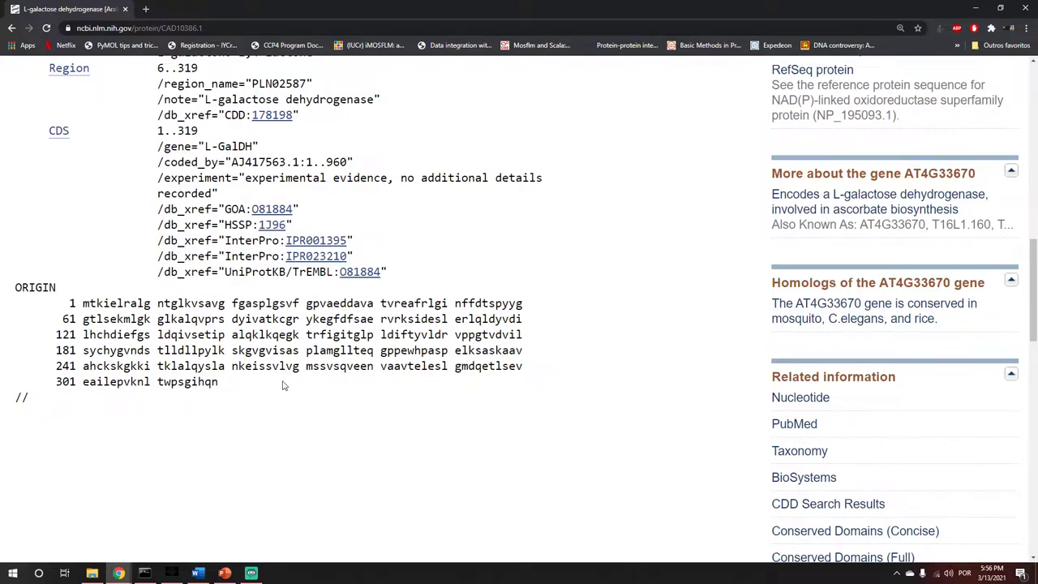
scroll(243, 417, "up", 1)
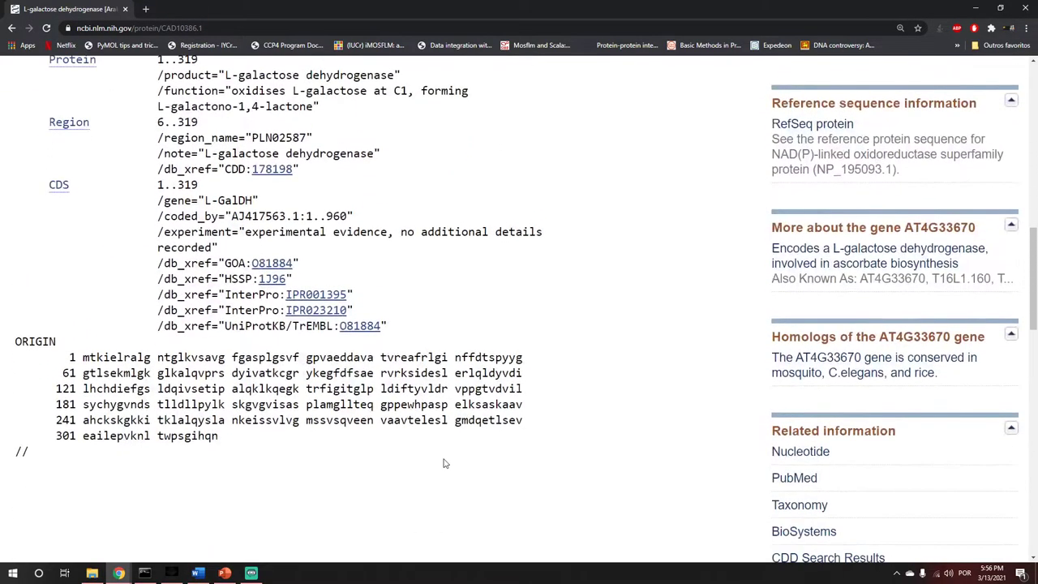
mouse_move(1035, 292)
left_mouse_down()
mouse_move(1035, 316)
mouse_move(1035, 302)
left_mouse_up()
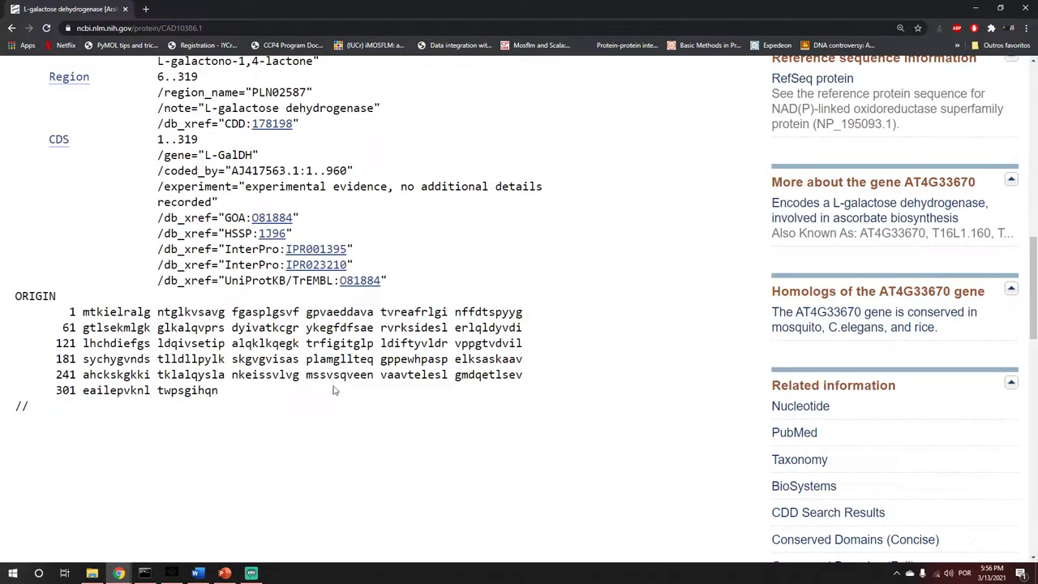
- Return to the record's title and display the Arabidopsis thaliana protein in FASTA format
scroll(333, 390, "up", 15)
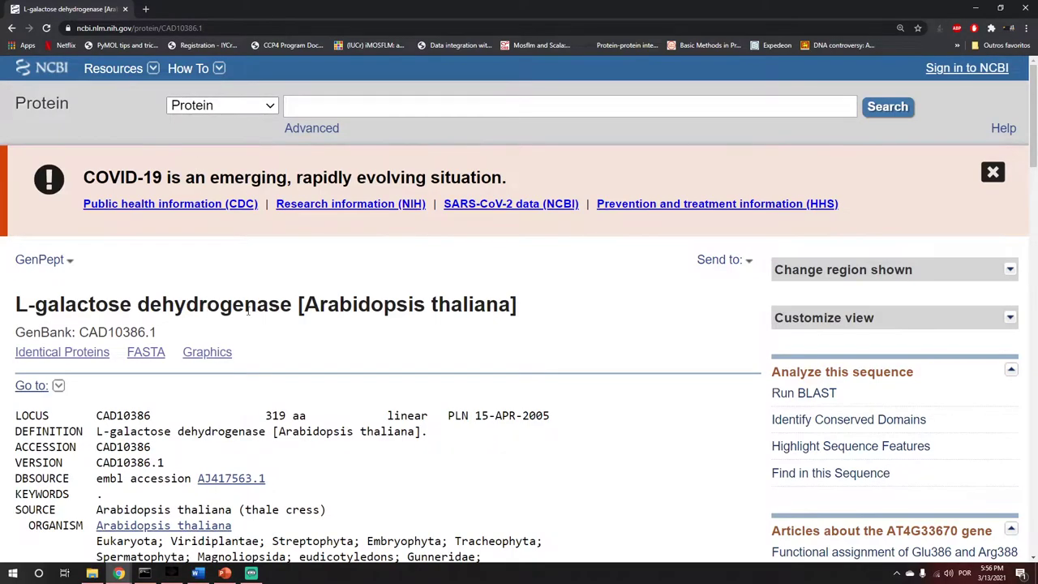
left_click_drag(14, 307, 528, 322)
left_click(535, 326)
scroll(401, 383, "down", 2)
scroll(406, 383, "down", 2)
scroll(324, 324, "up", 1)
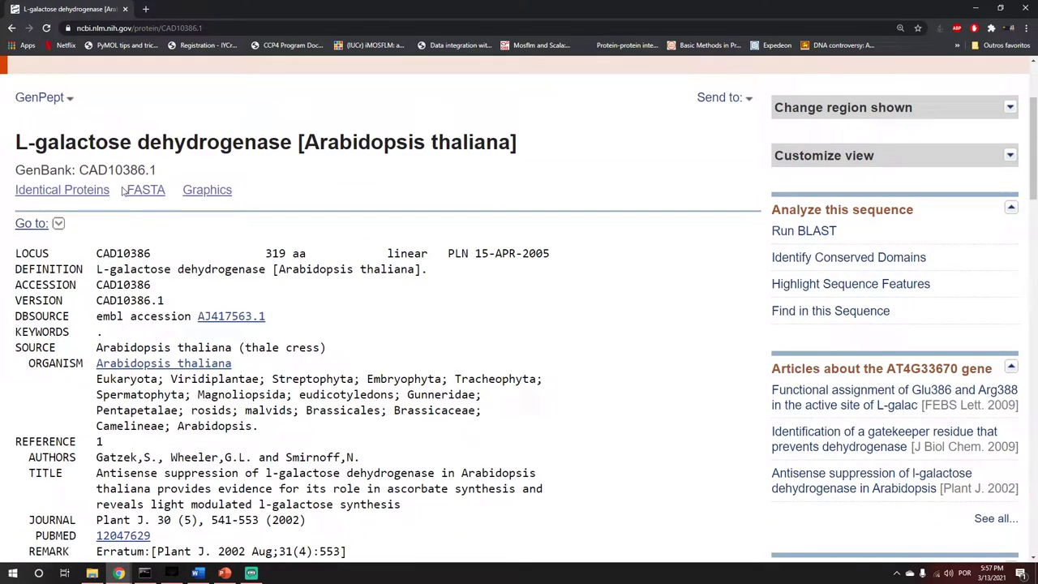
left_click(146, 198)
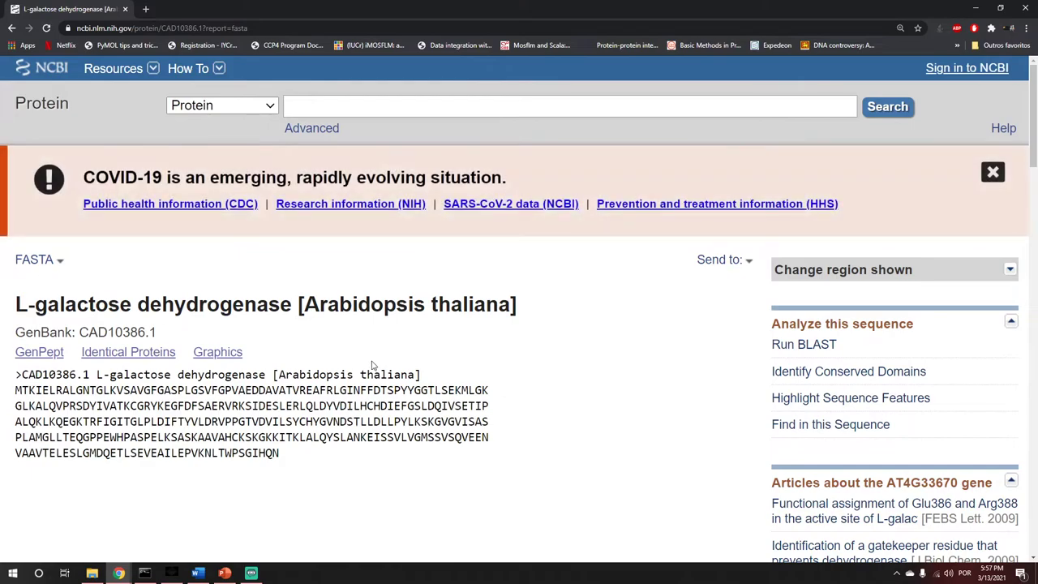
- Examine the FASTA header line, its leading ">" symbol and the amino acid sequence below it
scroll(357, 373, "down", 1)
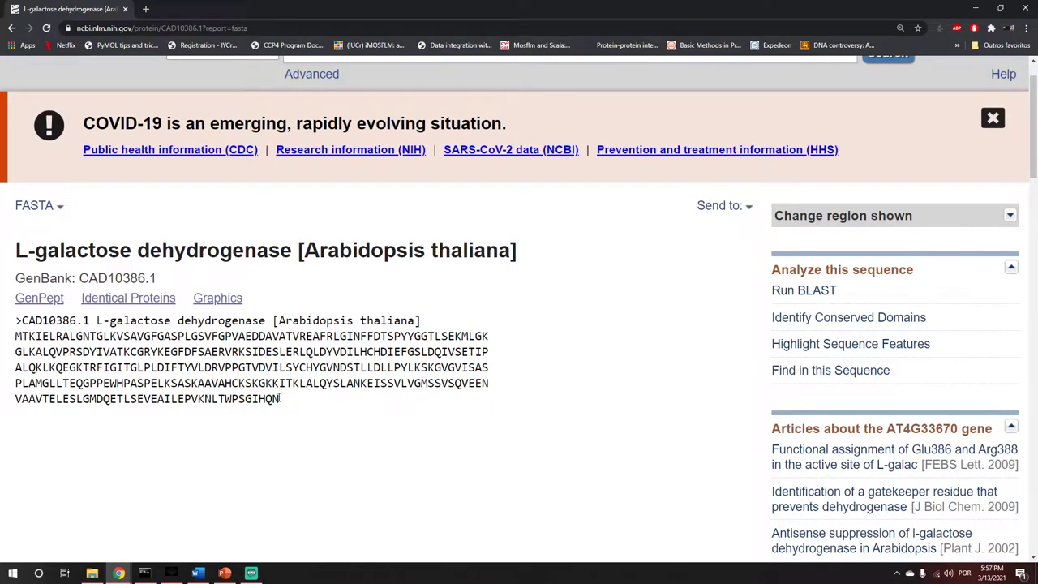
left_click_drag(280, 398, 14, 339)
left_click(13, 337)
scroll(18, 365, "down", 2)
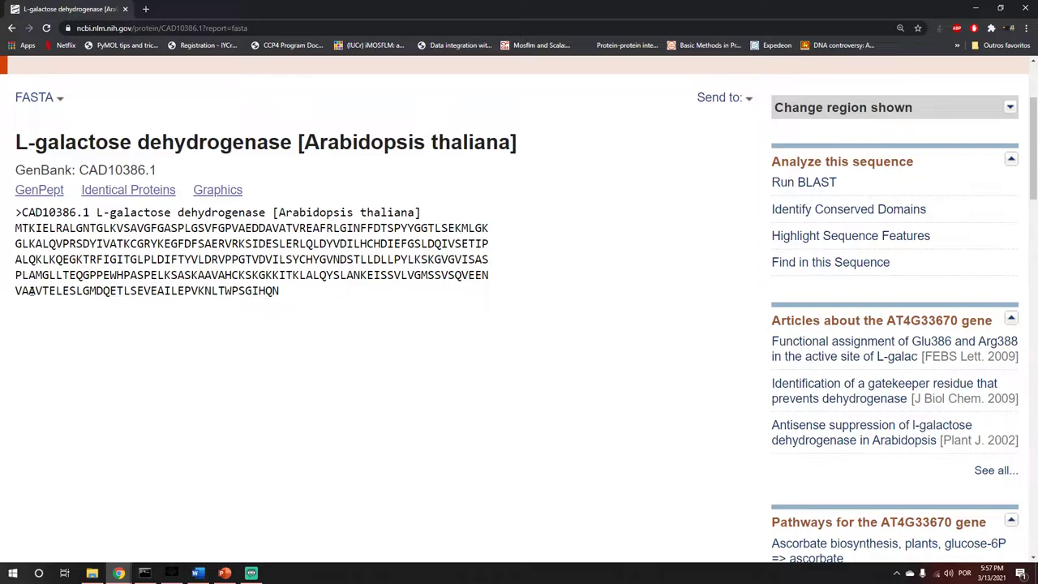
scroll(257, 268, "up", 1)
left_click_drag(284, 350, 15, 266)
right_click(86, 260)
left_click(99, 266)
right_click(255, 289)
left_click(288, 298)
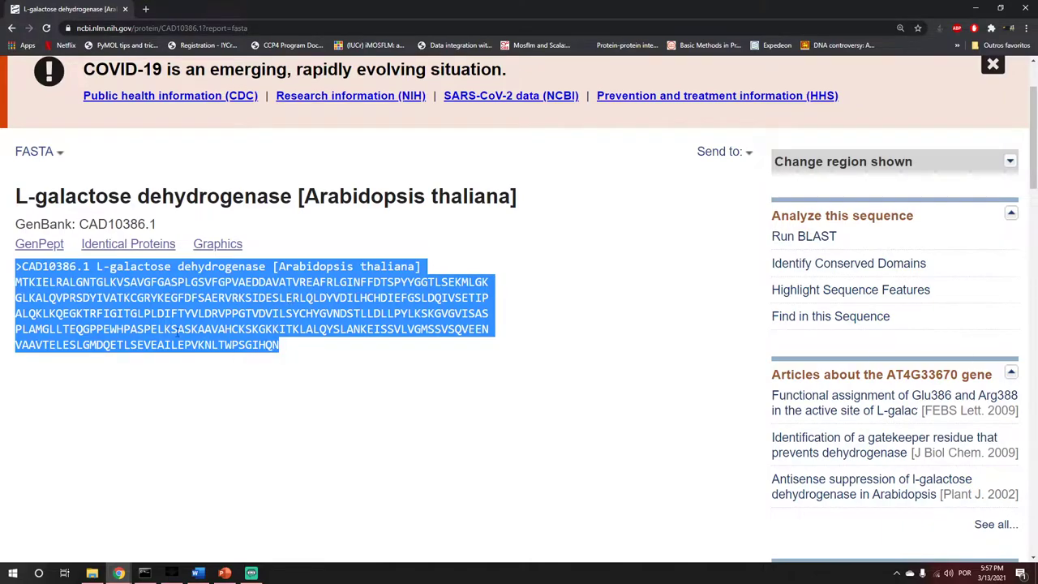
left_click(154, 313)
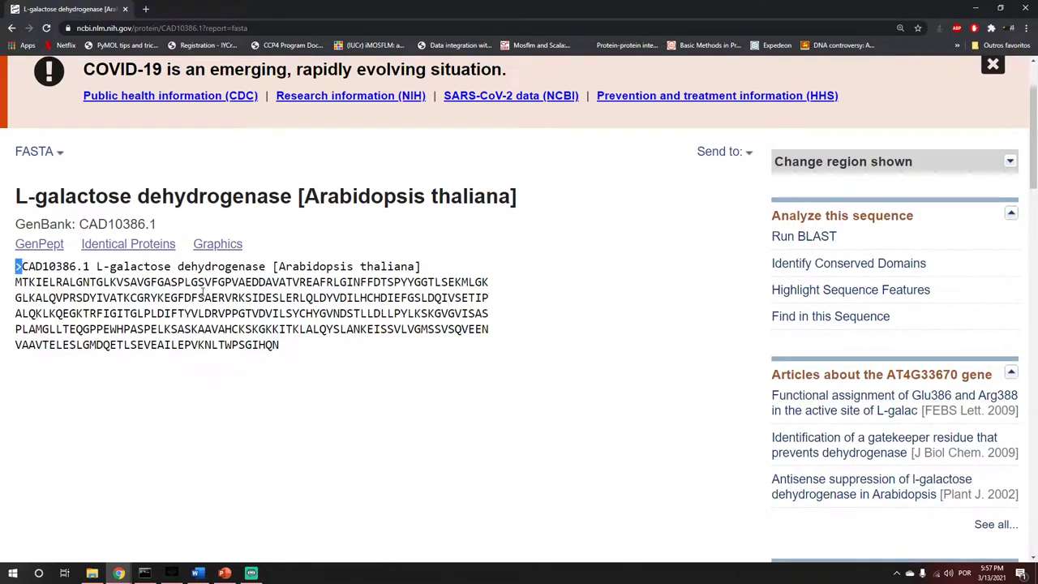
- Find and open Notepad (Bloco de Notas), and move its blank window aside so the FASTA text is partly visible
left_click(13, 574)
type("c")
key("BackSpace")
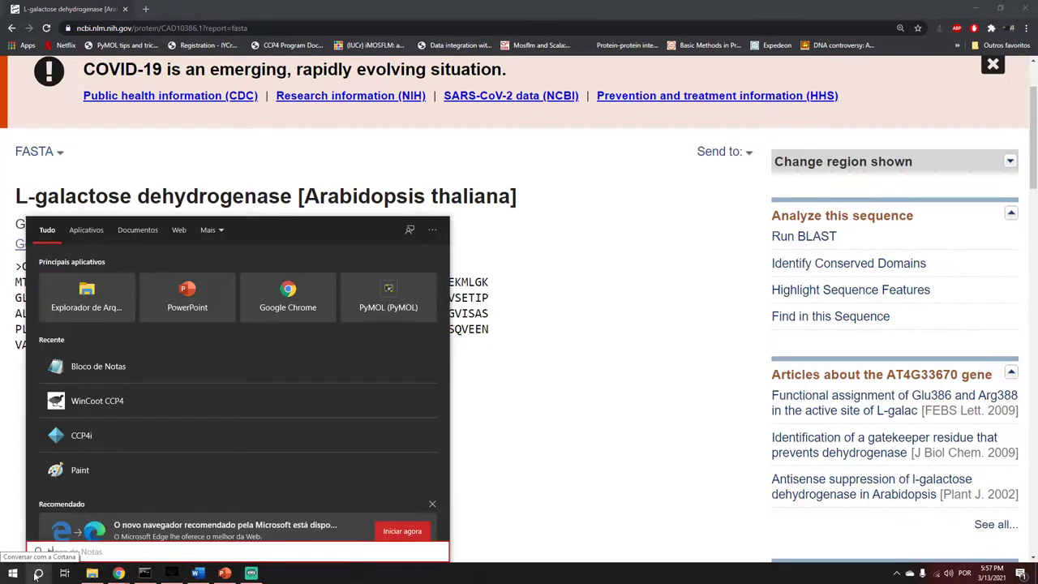
type("blo")
left_click(108, 277)
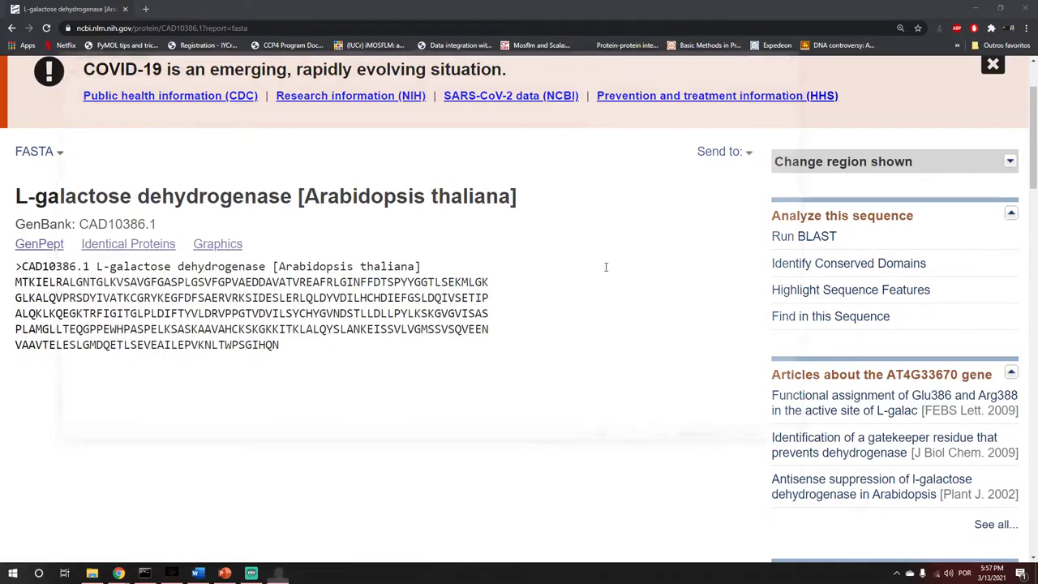
left_click_drag(407, 55, 755, 89)
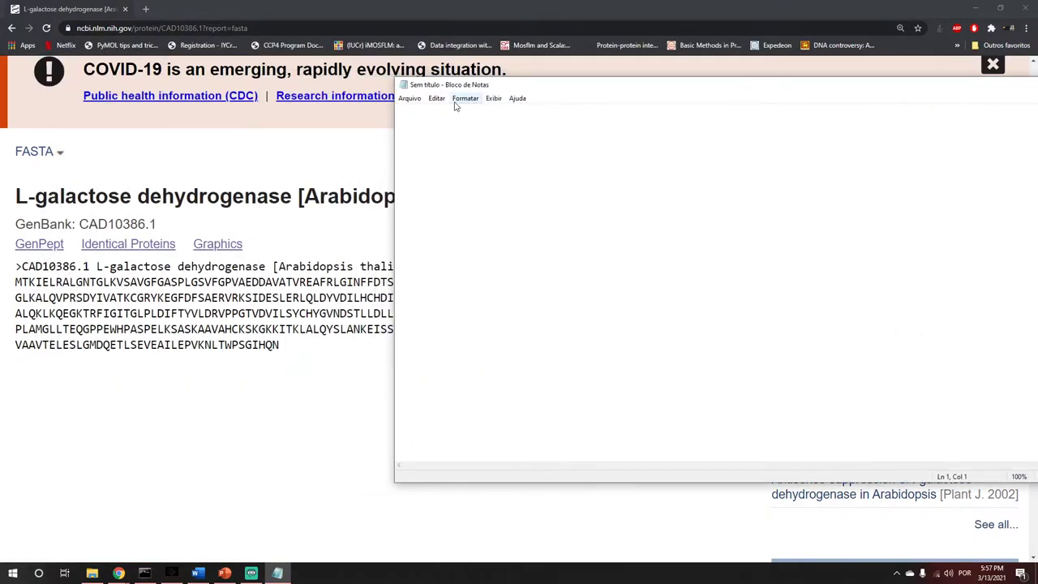
- Copy the complete FASTA entry with its header from the NCBI page into the blank Notepad document and zoom the text to 170%
left_click(171, 329)
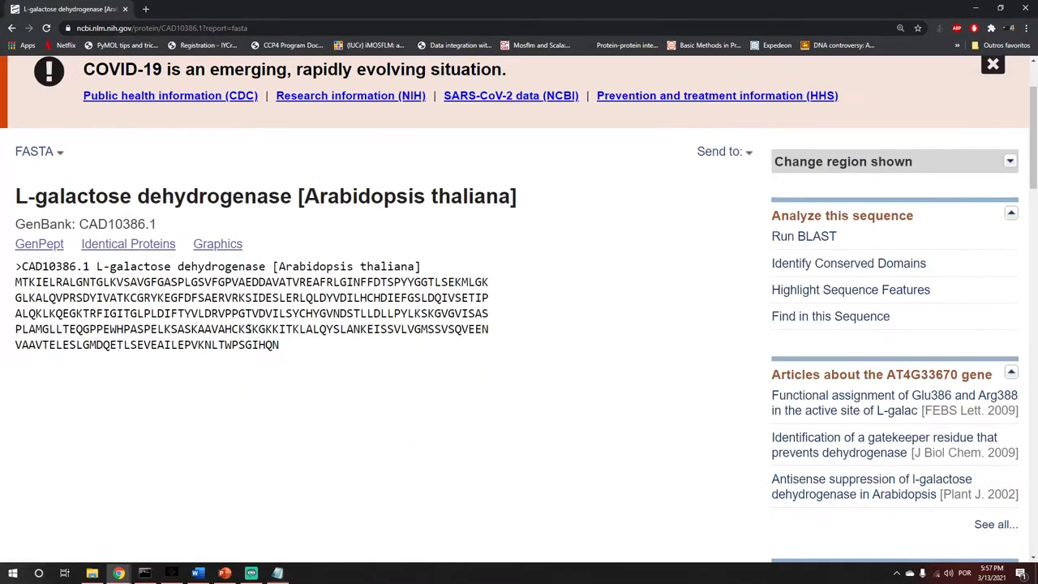
left_click_drag(294, 347, 8, 274)
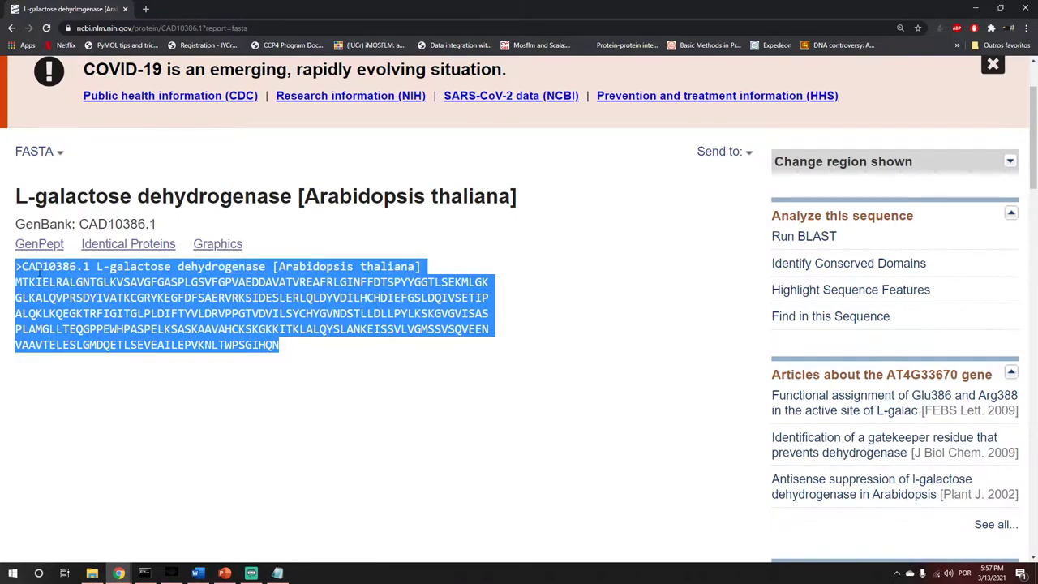
right_click(37, 271)
left_click(67, 282)
left_click(284, 572)
key("ctrl+v")
scroll(556, 232, "up", 7)
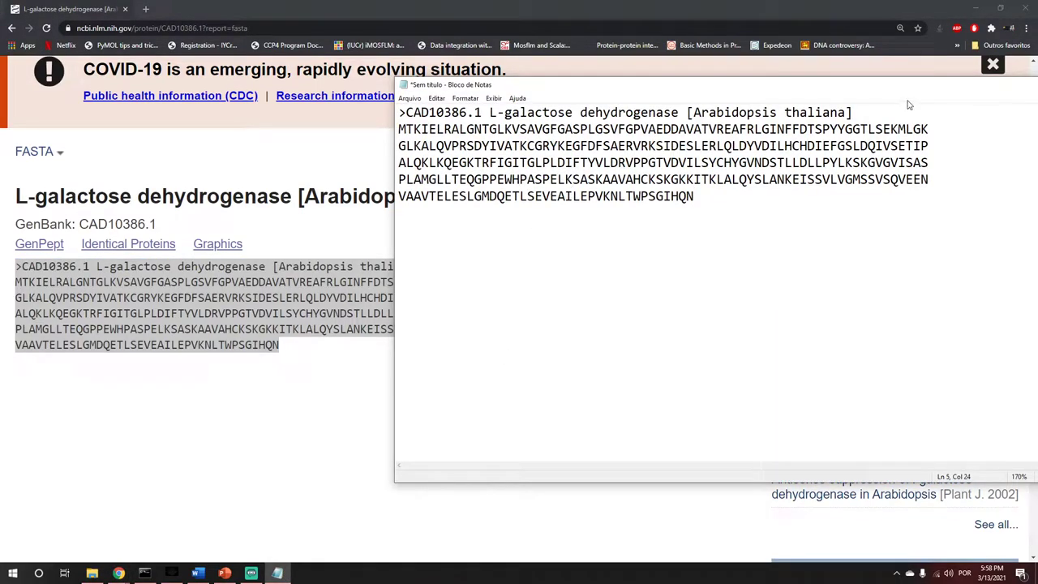
- Shorten the FASTA header in Notepad to ">L-galactose dehydrogenase At", removing the accession number and the bracketed organism name
left_click_drag(853, 112, 680, 112)
key("Delete")
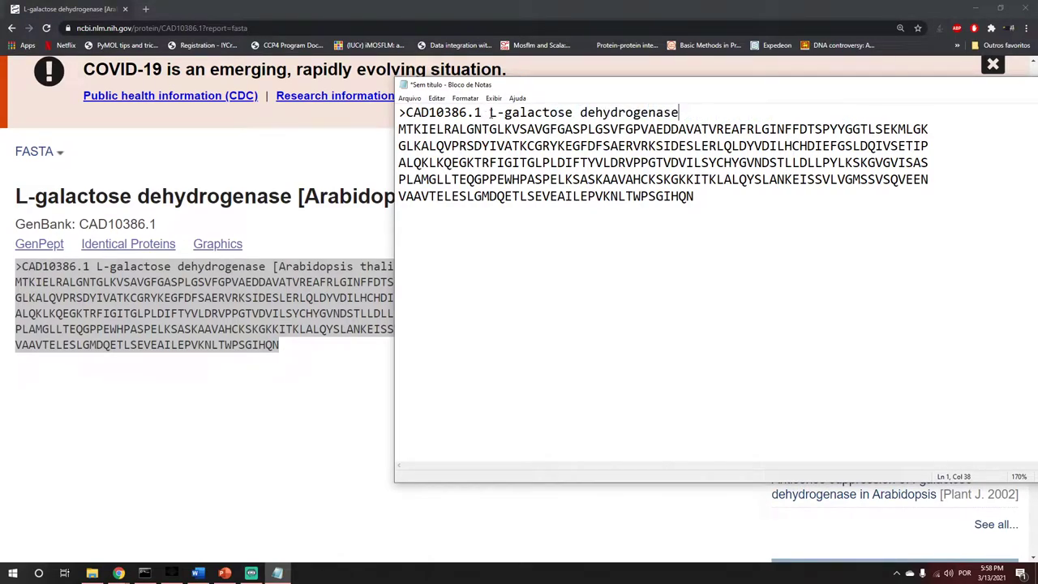
left_click_drag(490, 114, 406, 114)
key("Delete")
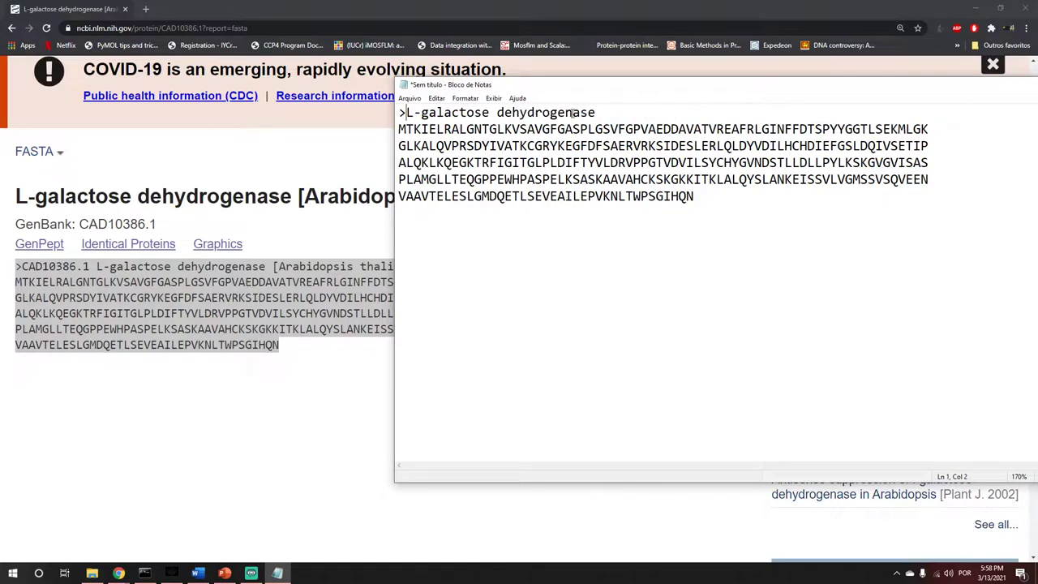
type("At")
left_click(708, 162)
left_click(401, 113)
left_click_drag(573, 97, 515, 96)
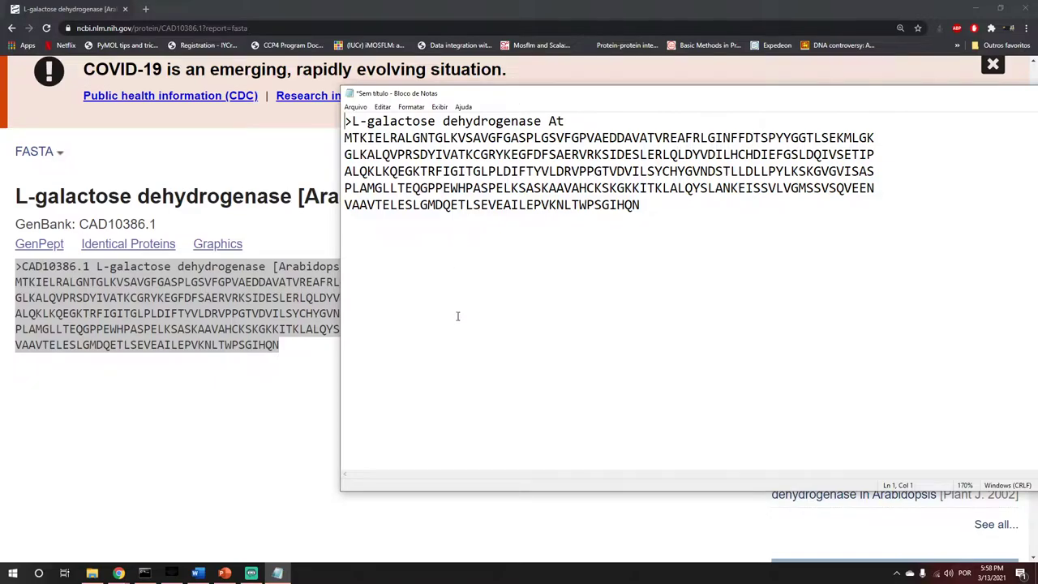
- Switch to the Google Meet call and stop presenting the screen
mouse_move(118, 572)
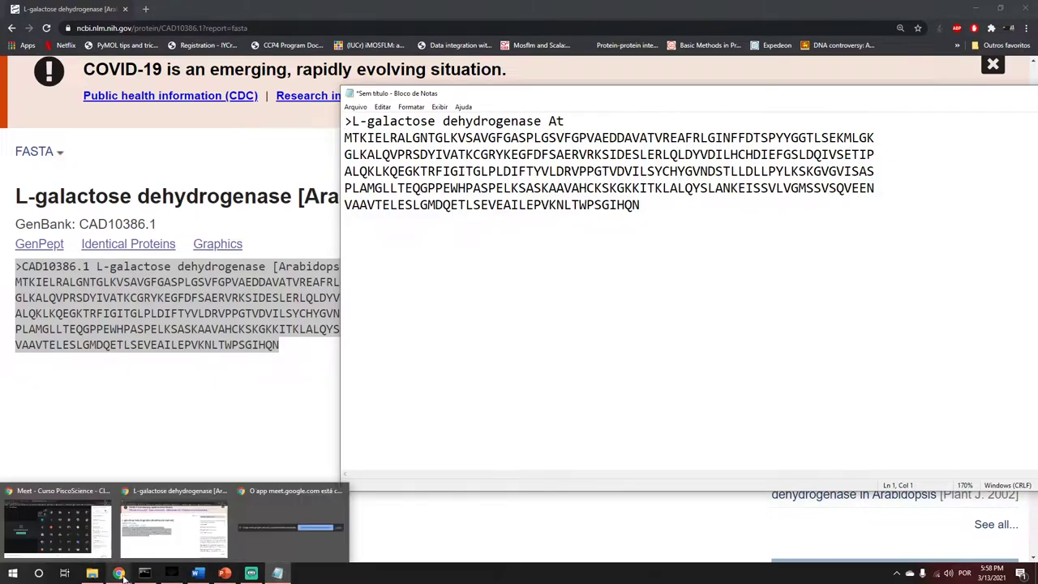
left_click(58, 531)
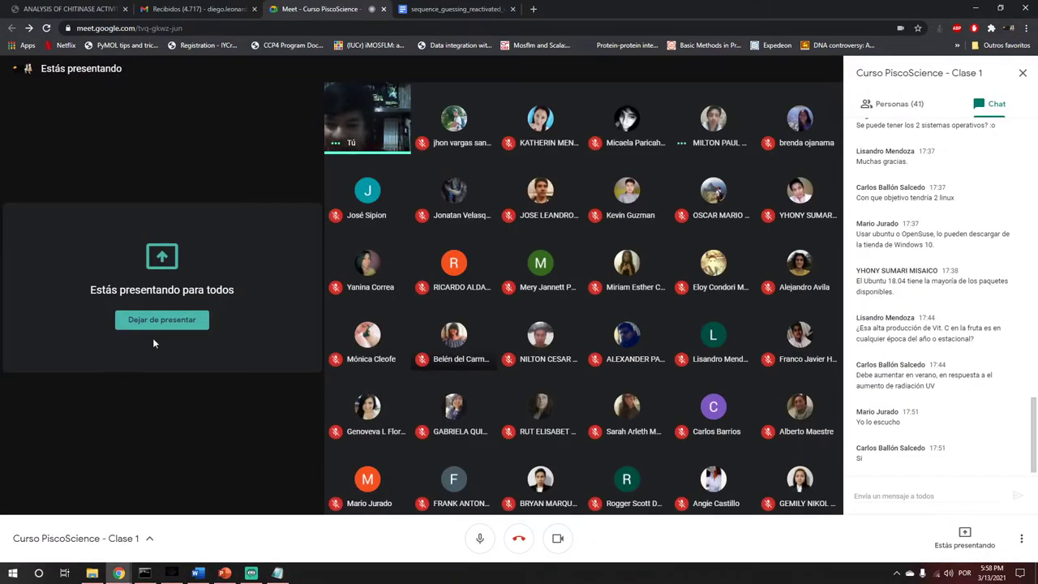
left_click(155, 319)
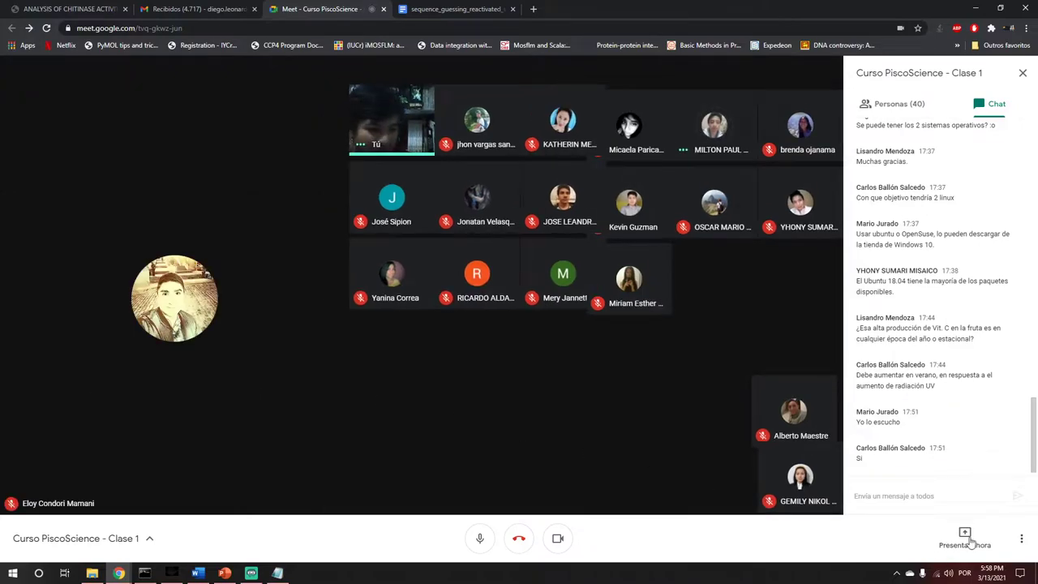
- Share the entire screen in the Google Meet call, hide the sharing notice, and return to the FASTA text in Notepad
left_click(973, 544)
left_click(957, 445)
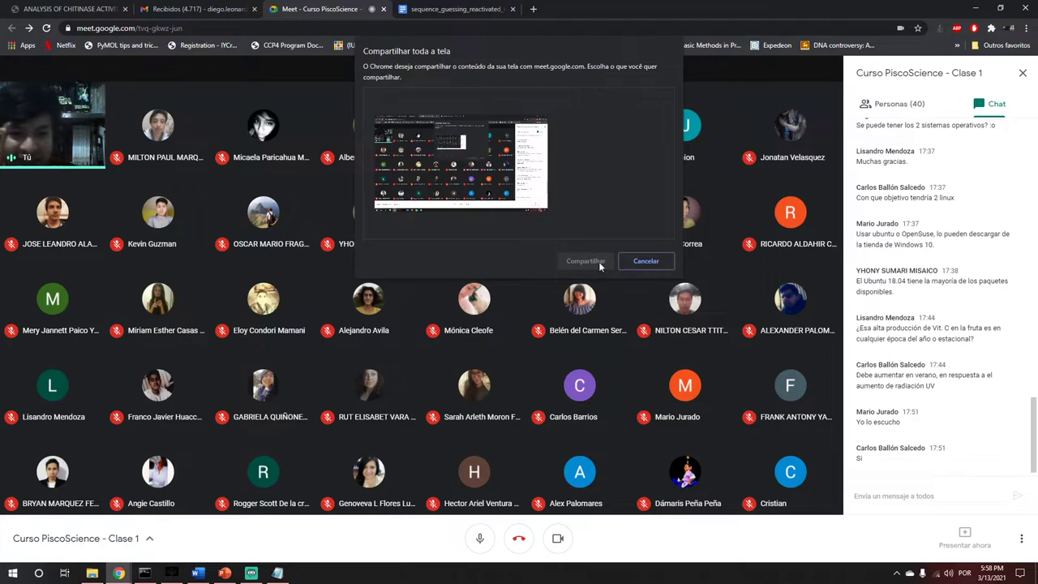
left_click(586, 261)
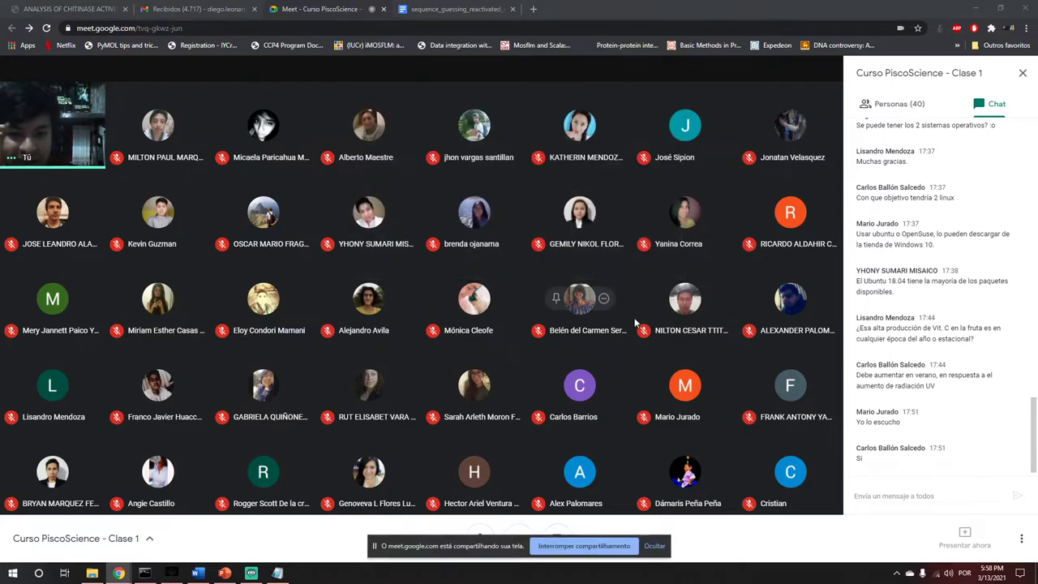
left_click(656, 548)
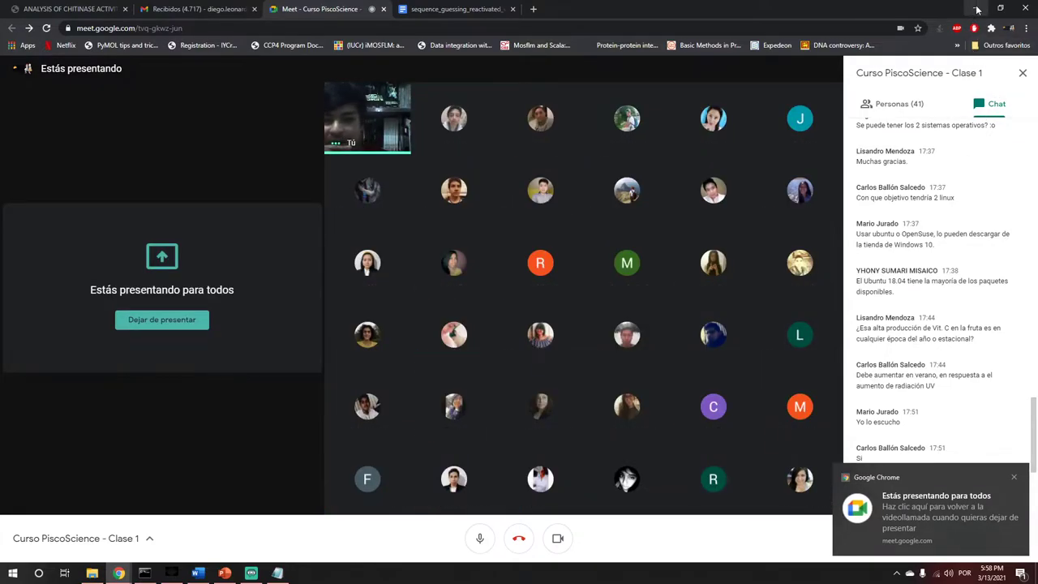
left_click(975, 8)
left_click_drag(571, 102, 455, 120)
left_click(504, 255)
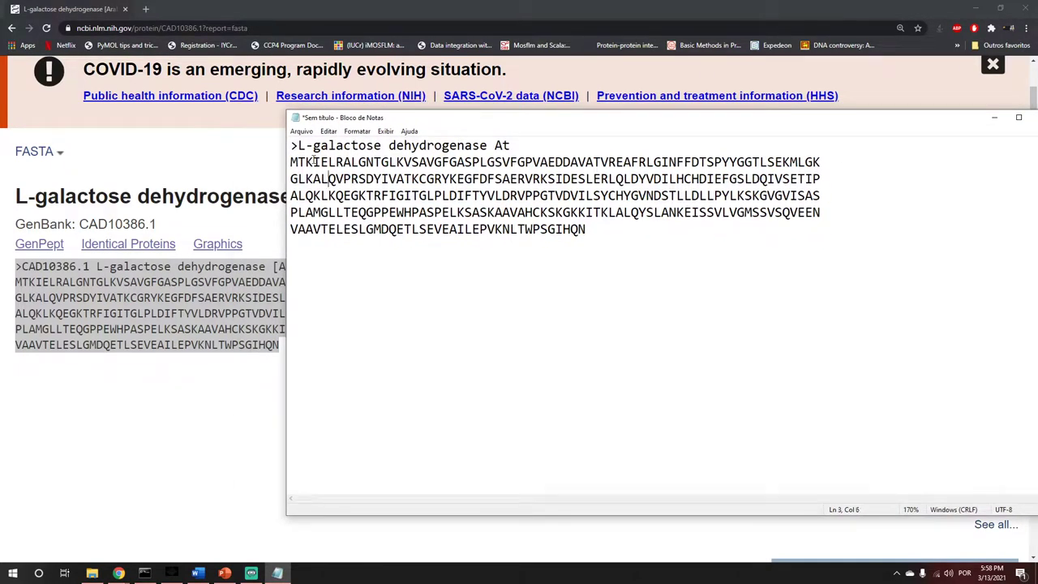
- Examine the parts of the FASTA entry in Notepad: the ">" sign, the header name, the line break and the sequence block
left_click_drag(291, 145, 298, 146)
left_click(313, 161)
left_click_drag(291, 145, 527, 146)
left_click(297, 145)
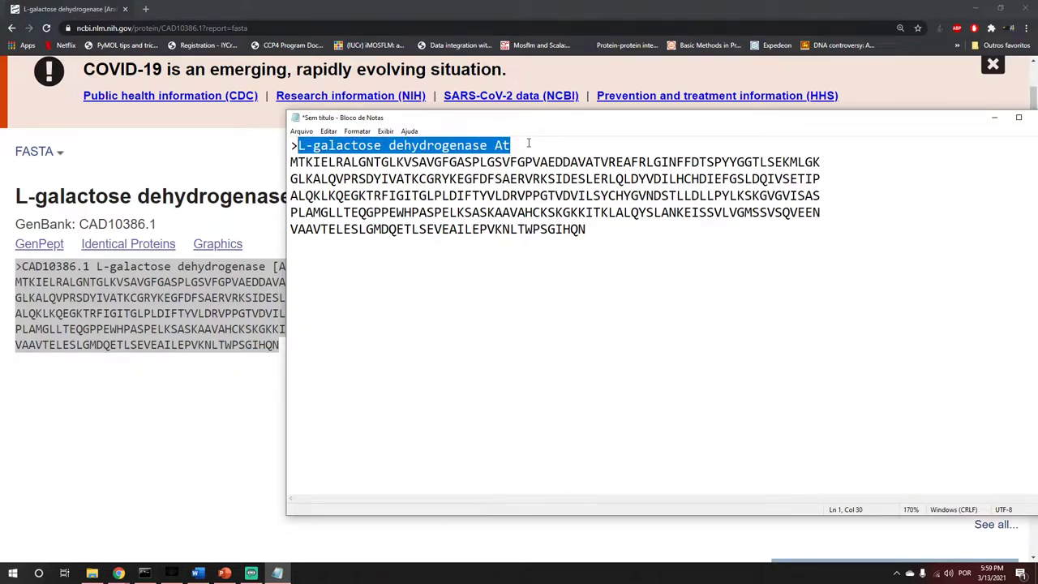
left_click(472, 228)
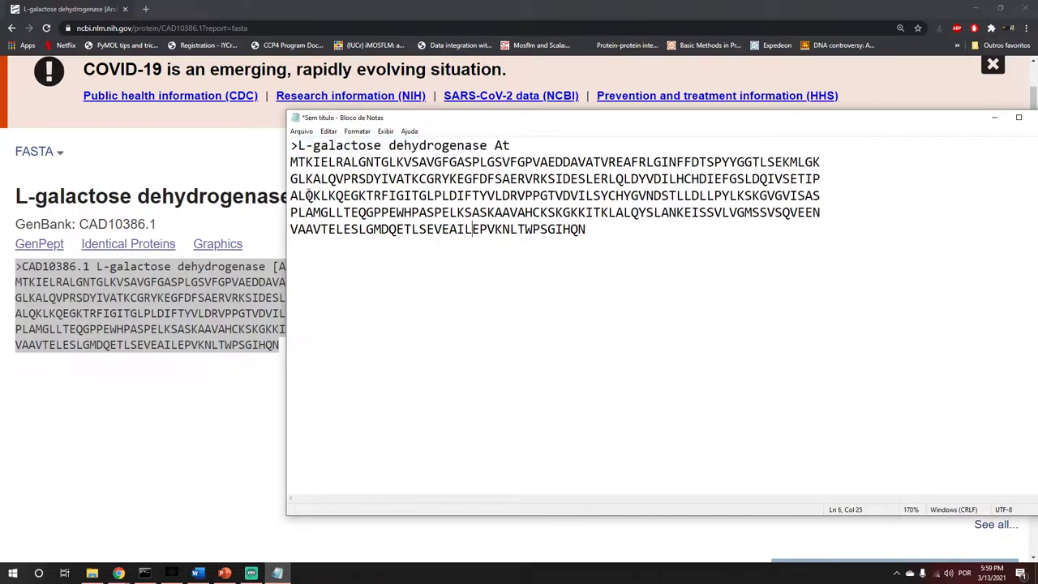
left_click_drag(290, 163, 536, 235)
left_click(513, 145)
key("Return")
key("BackSpace")
- Replace the header name after ">" with "protein" and highlight the whole FASTA entry
left_click_drag(541, 143, 298, 146)
type("prote")
key("BackSpace")
key("BackSpace")
key("BackSpace")
key("BackSpace")
type("rotein")
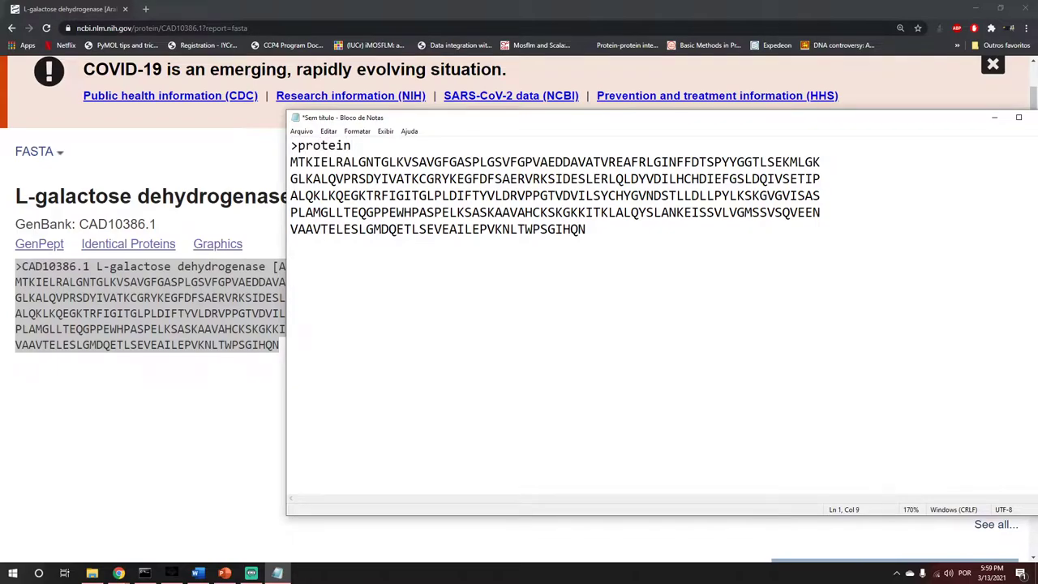
left_click(369, 196, "shift")
left_click_drag(479, 229, 225, 146)
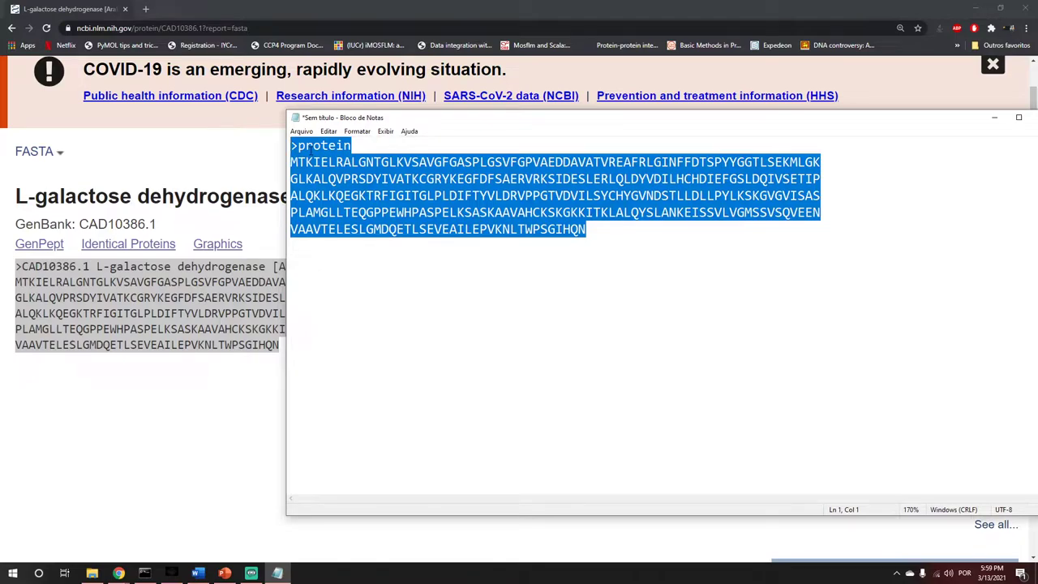
left_click(488, 213)
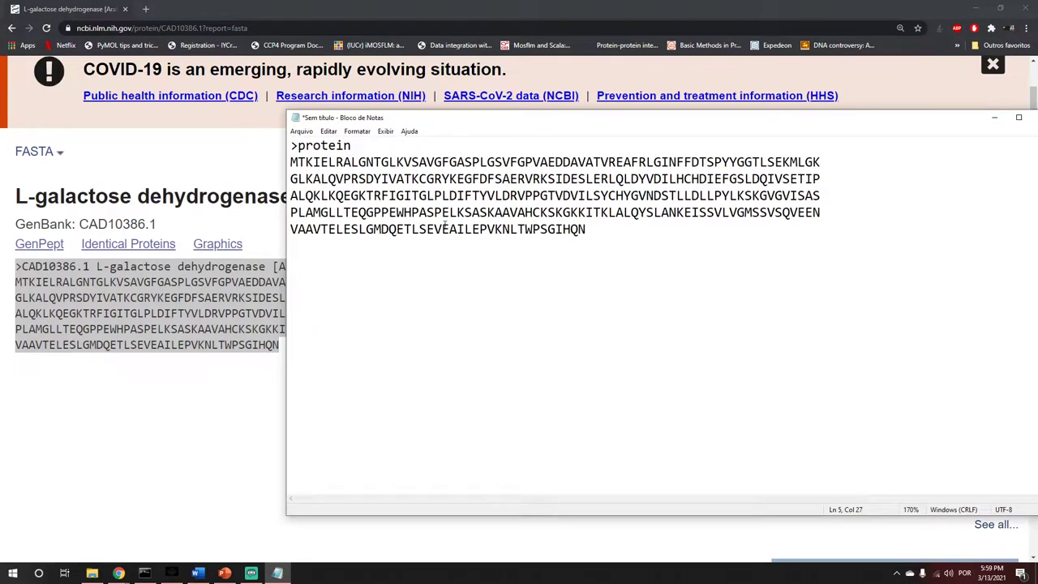
- Move Notepad out of the way, minimize it, and go back to the L-galactose dehydrogenase search results on NCBI
left_click_drag(497, 120, 466, 115)
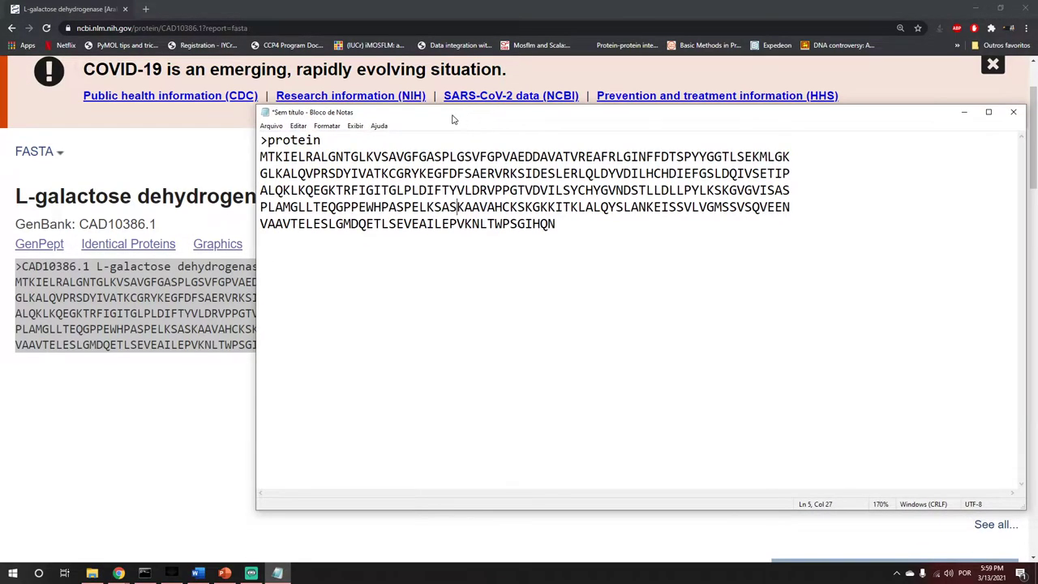
left_click_drag(759, 118, 668, 118)
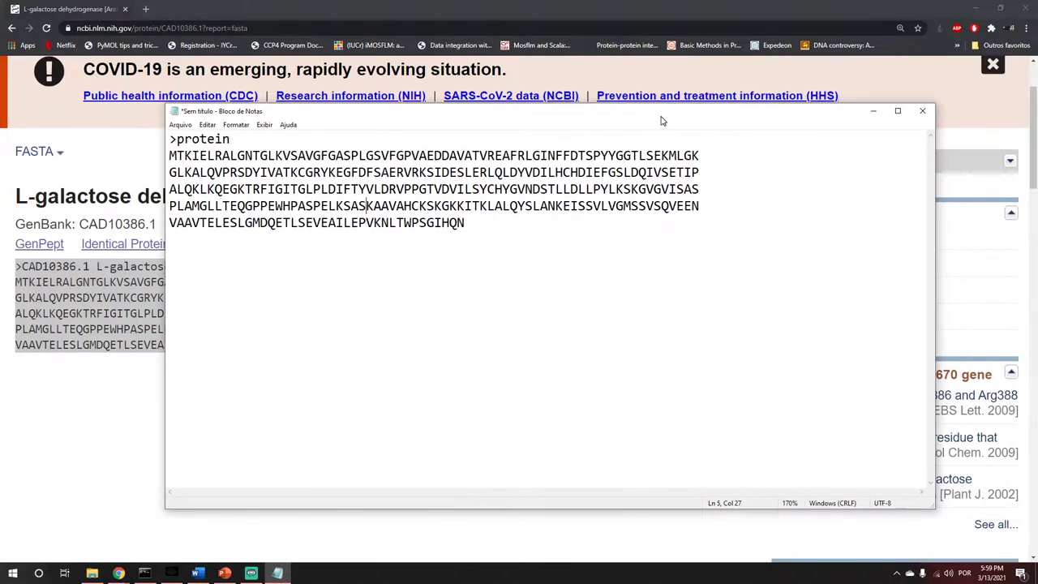
left_click(879, 113)
left_click(511, 355)
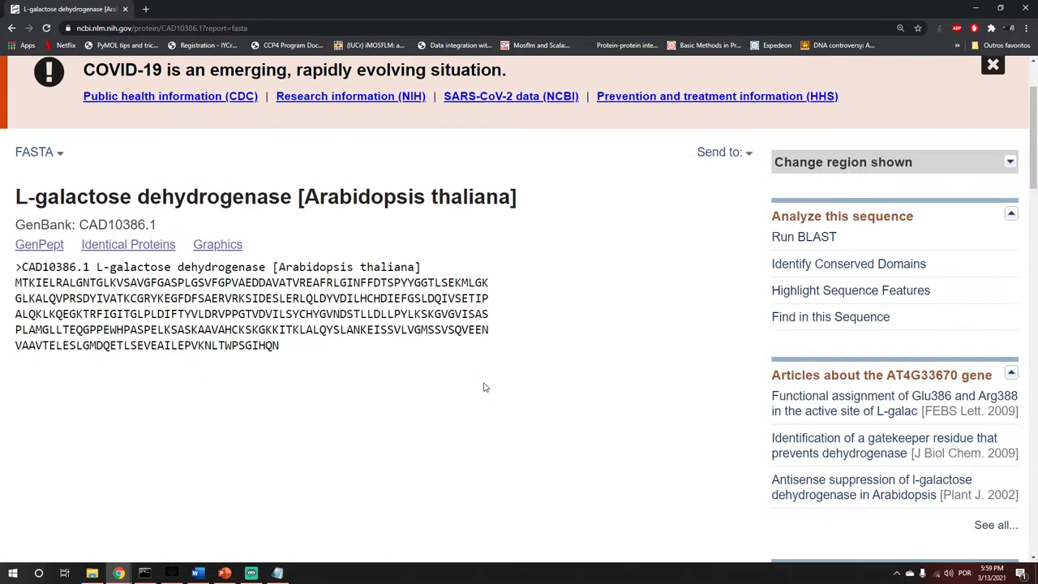
scroll(479, 380, "up", 2)
left_click(11, 28)
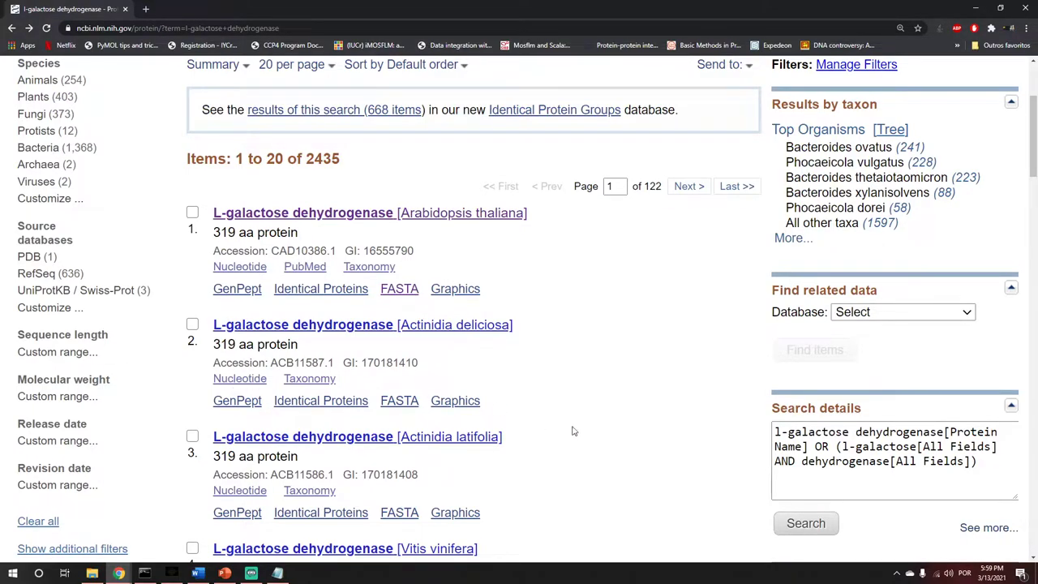
- Search the NCBI Protein database for "l-galactose dehydrogenase myrciaria dubia"
scroll(572, 427, "up", 2)
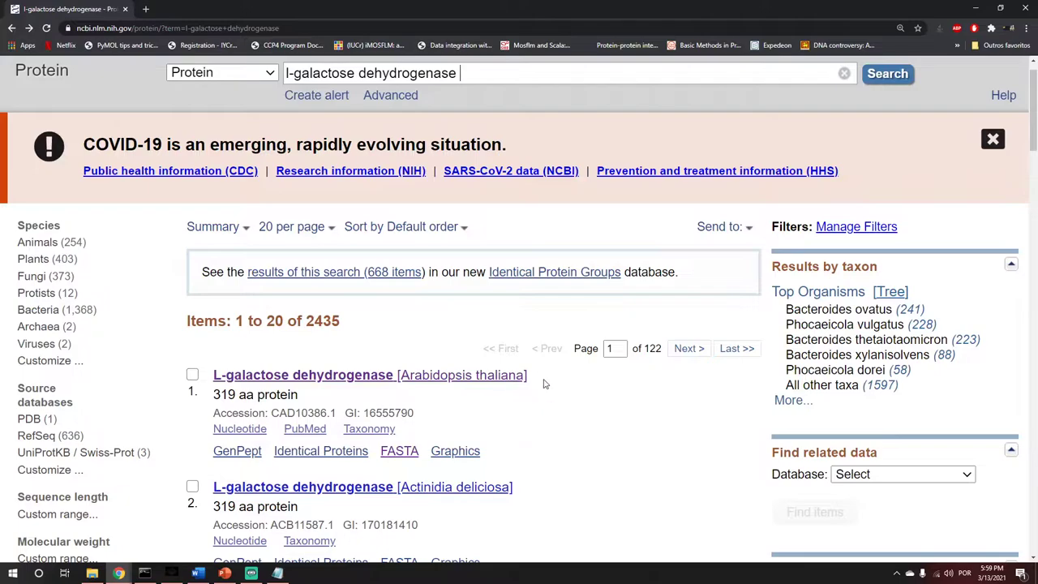
left_click(487, 75)
type("myrciaria")
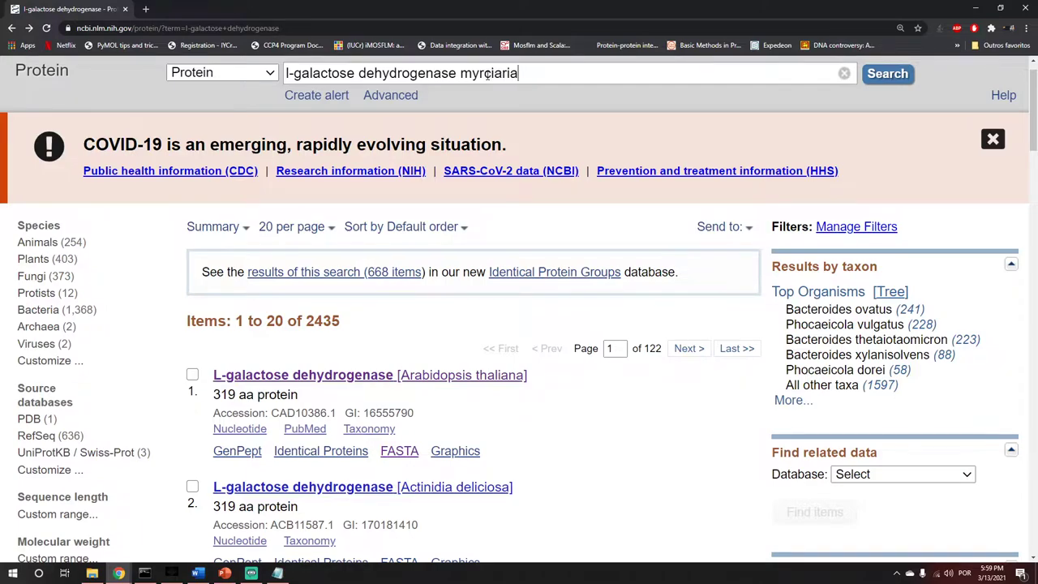
type(" dubia")
key("Return")
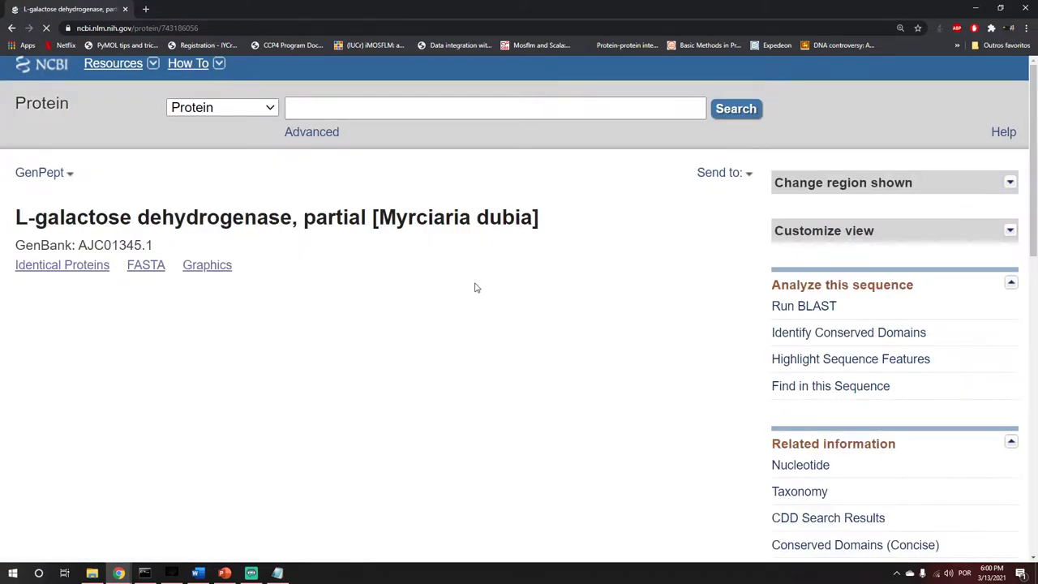
- Examine the title, definition, organism and first reference's authors in the partial Myrciaria dubia L-galactose dehydrogenase record
left_click_drag(30, 217, 292, 232)
left_click_drag(378, 304, 425, 364)
scroll(317, 401, "down", 1)
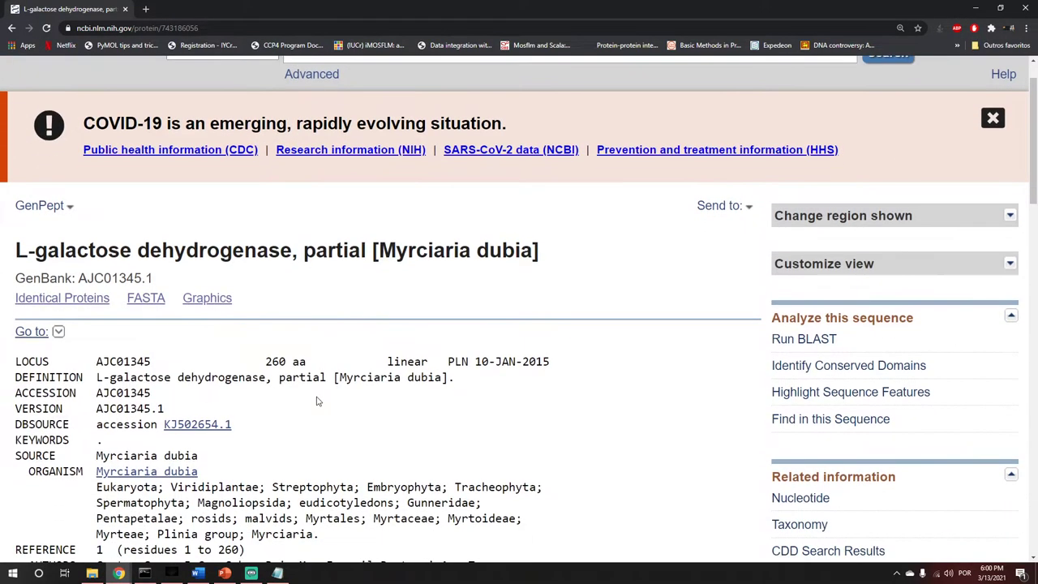
scroll(317, 401, "down", 2)
scroll(325, 361, "down", 1)
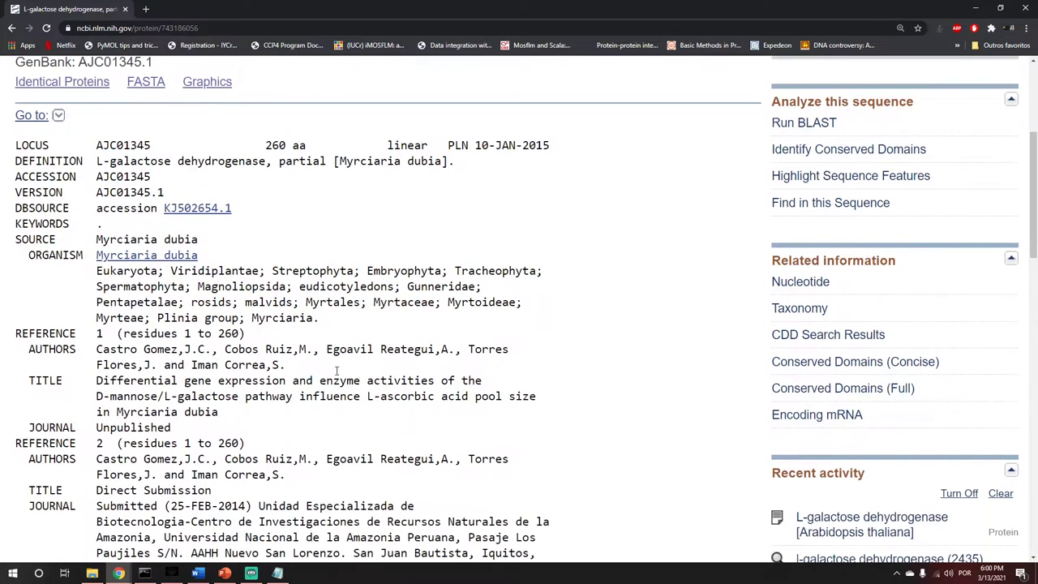
scroll(339, 374, "down", 1)
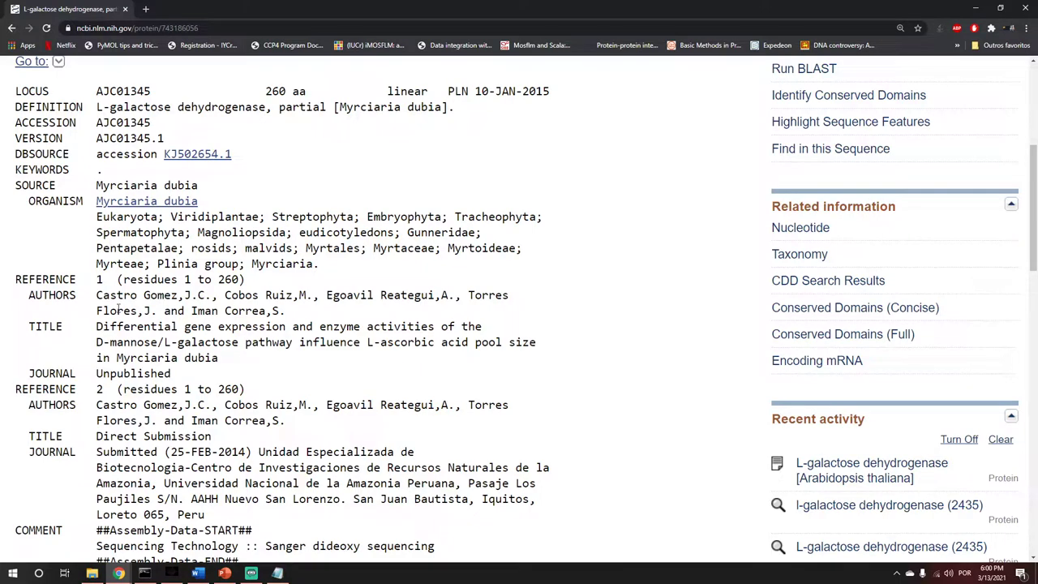
scroll(125, 332, "down", 1)
left_click_drag(98, 241, 298, 260)
left_click(285, 280)
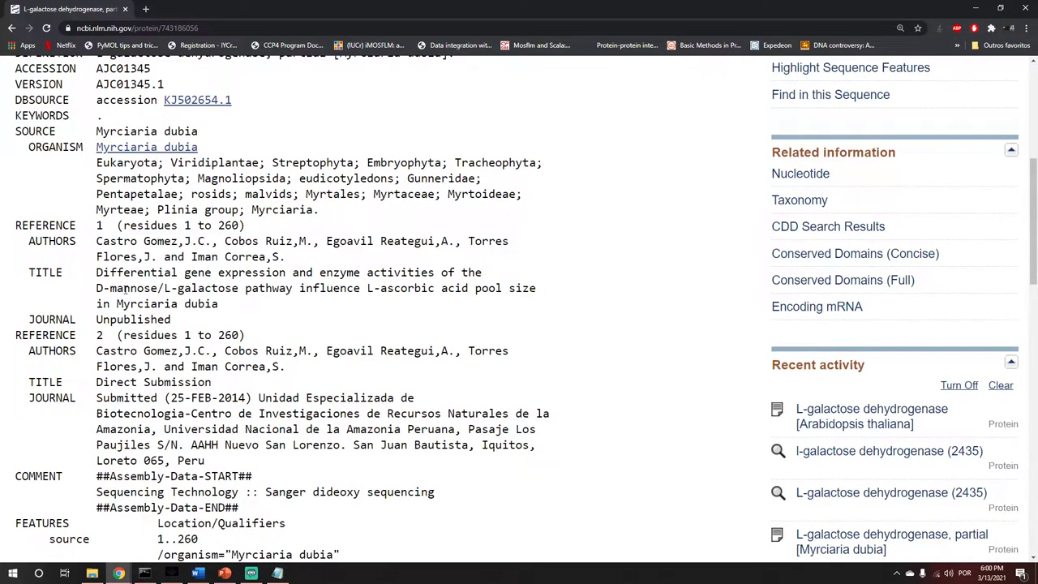
- Review the journal entries of both references in the record, including publication status and the submitting institution's location
scroll(109, 287, "down", 1)
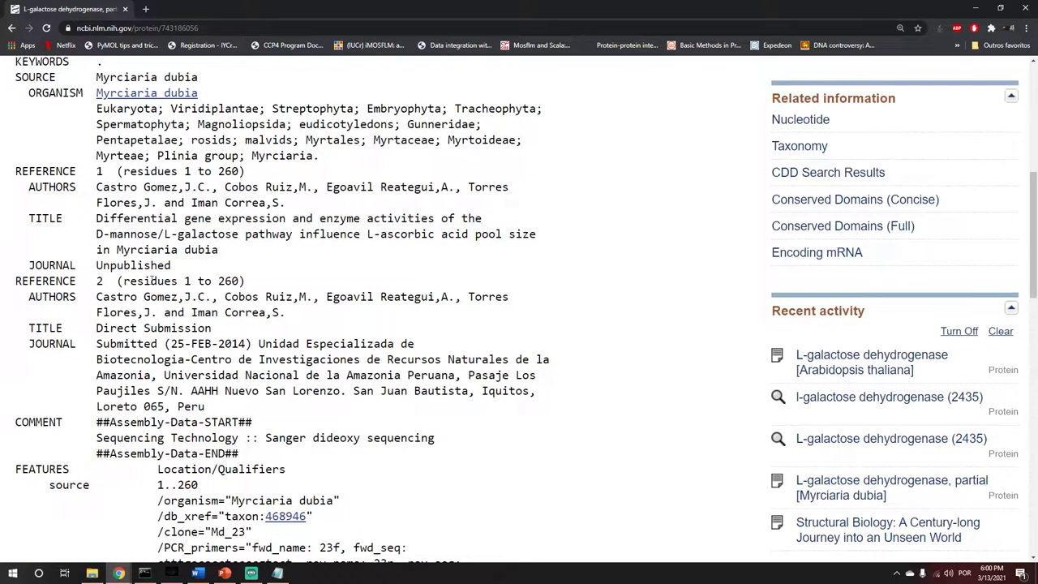
left_click_drag(172, 267, 96, 262)
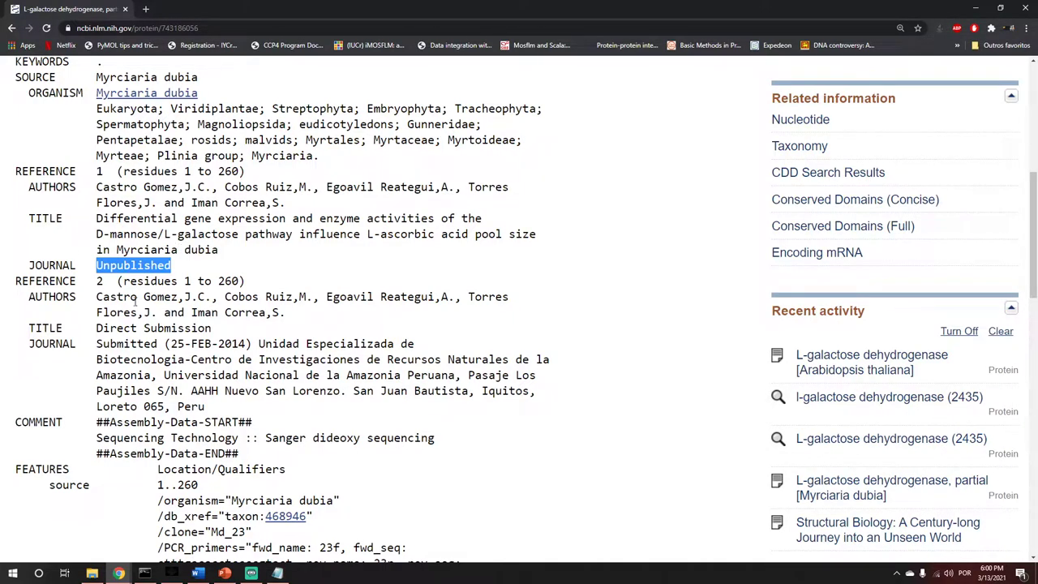
scroll(224, 416, "down", 2)
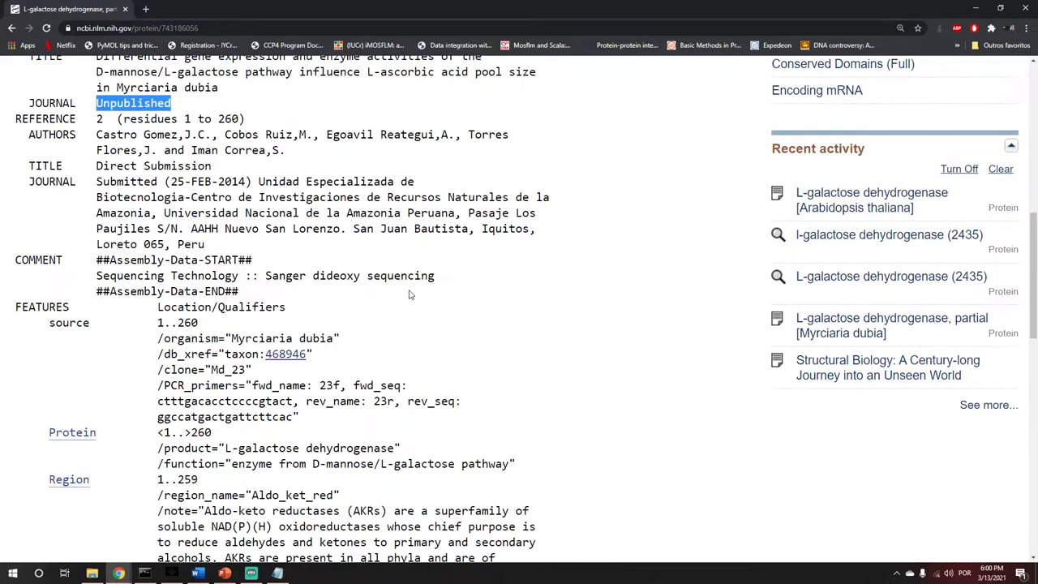
left_click(470, 225)
left_click_drag(484, 229, 525, 230)
left_click(521, 258)
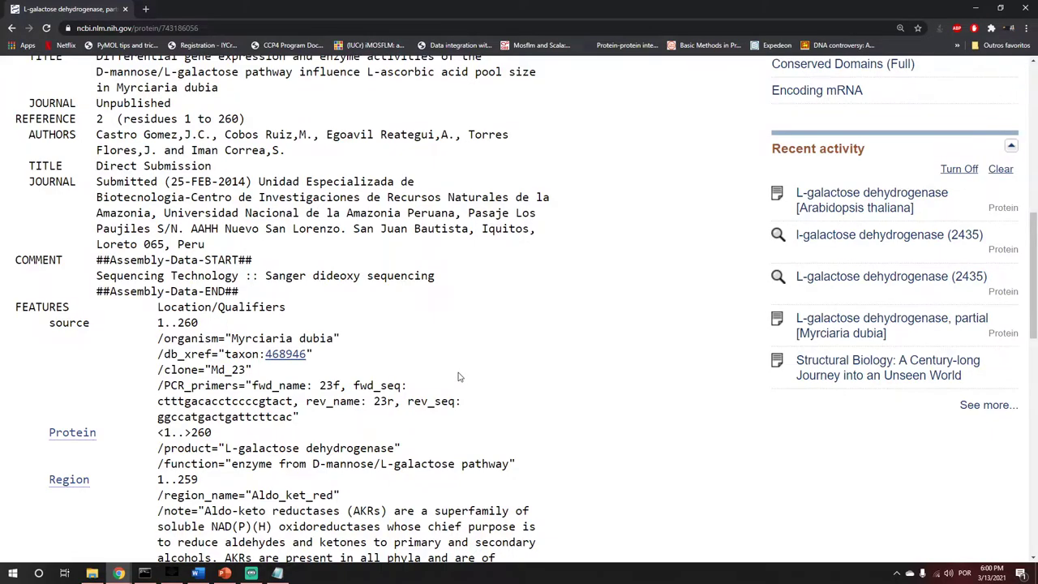
- Examine the amino acid sequence in the ORIGIN section at the end of the Myrciaria dubia record
scroll(459, 376, "down", 8)
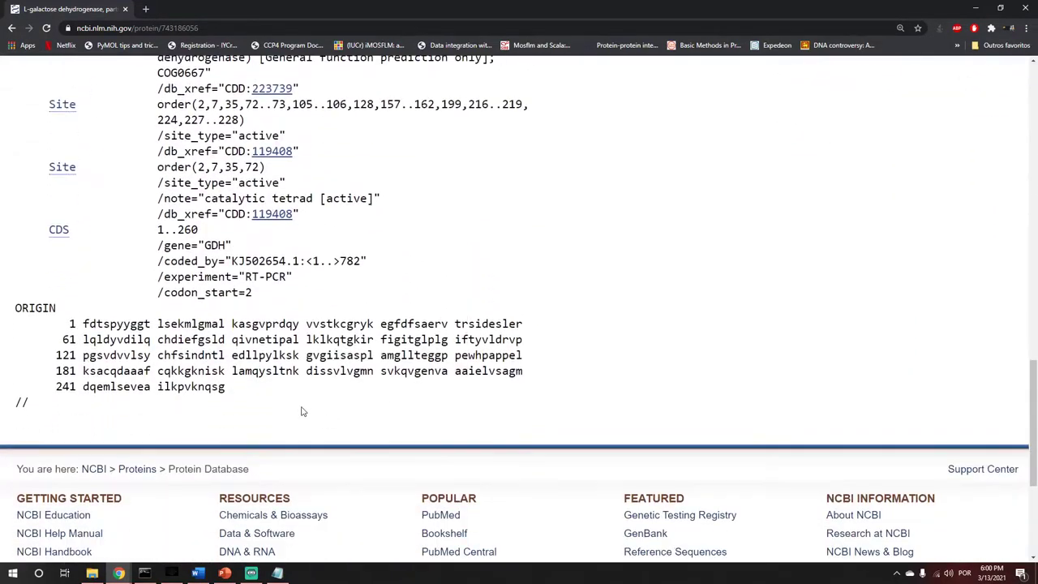
left_click_drag(232, 391, 20, 308)
left_click(327, 382)
scroll(357, 369, "up", 15)
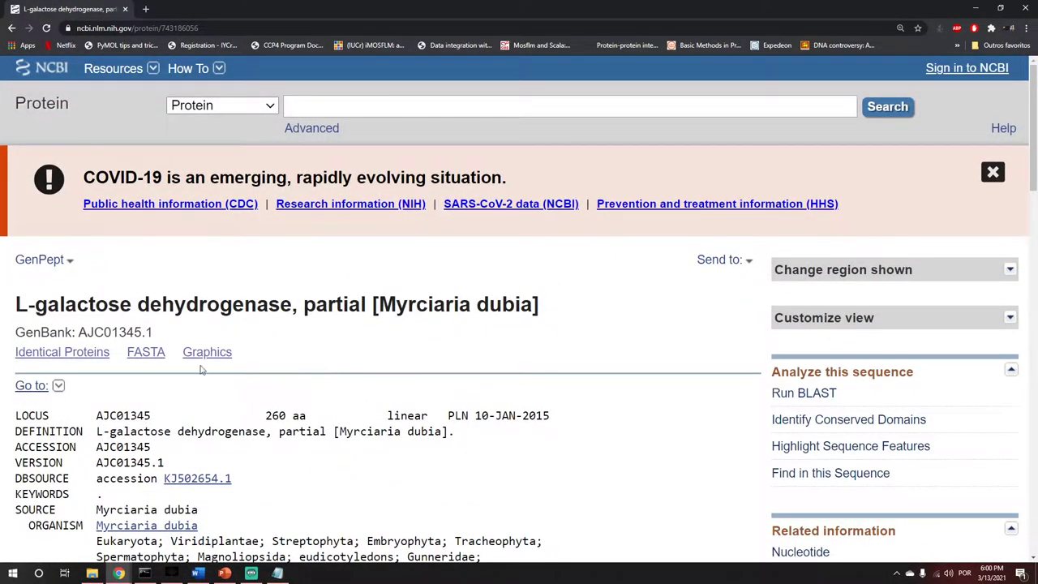
- Copy the complete FASTA entry of the Myrciaria dubia protein and paste it over all existing text in Notepad
left_click(155, 354)
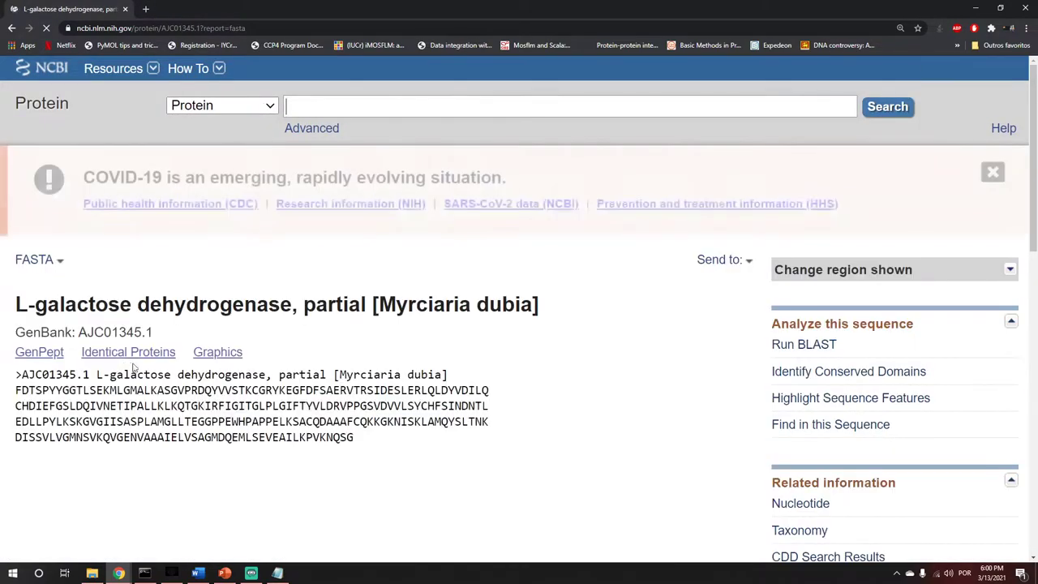
left_click_drag(354, 439, 16, 377)
right_click(255, 436)
left_click(289, 450)
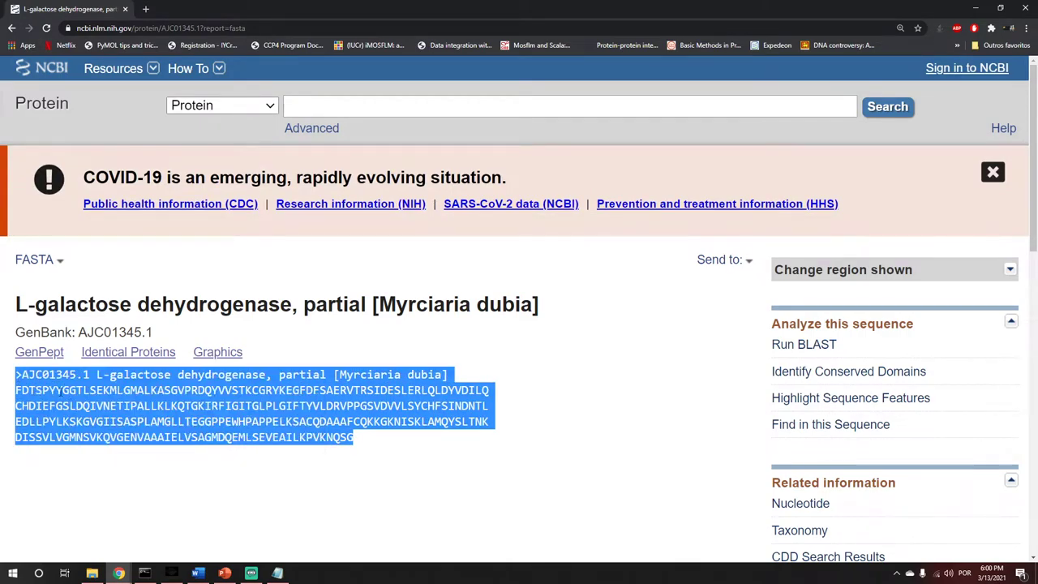
left_click(277, 573)
left_click_drag(501, 227, 27, 72)
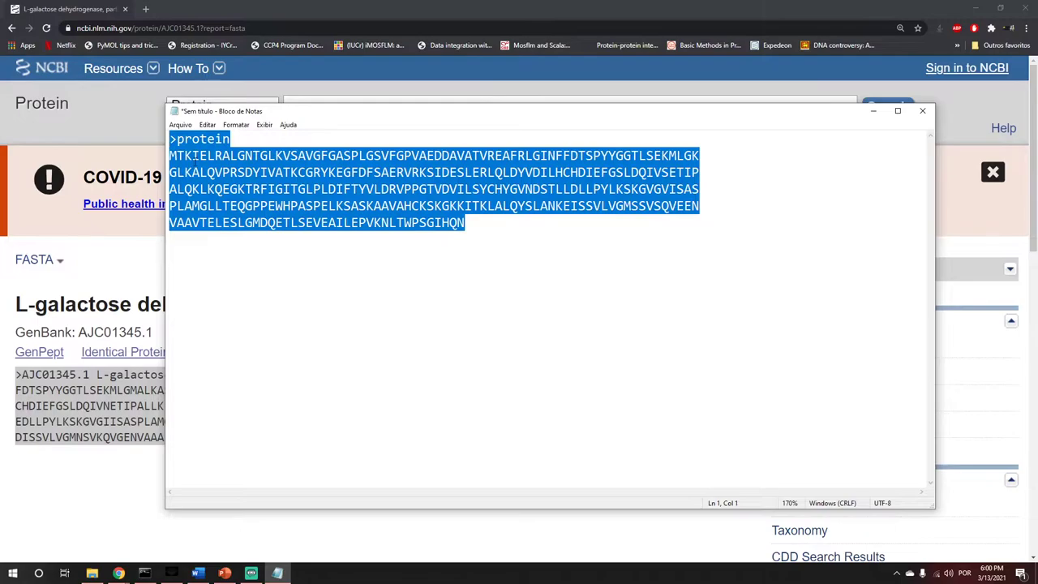
key("ctrl+v")
- Shorten the FASTA header to ">L-galactose dehydrogenase", removing the accession number, "partial" and the bracketed organism name
left_click_drag(178, 139, 260, 139)
key("BackSpace")
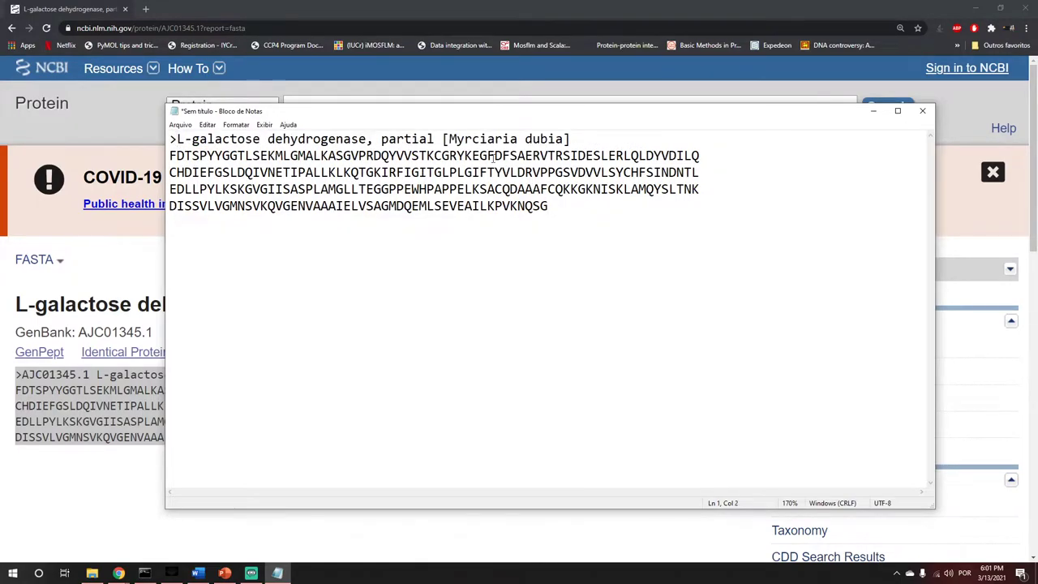
left_click_drag(576, 143, 418, 111)
key("BackSpace")
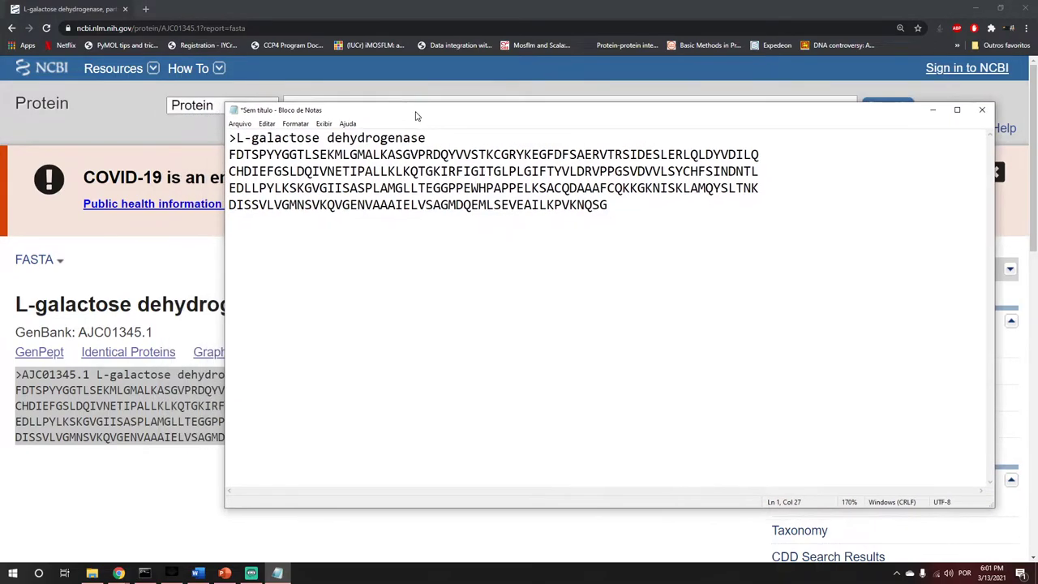
- Begin saving the Notepad text as a new file and create a folder named "curso" in Documents > PiscoScience
left_click(240, 123)
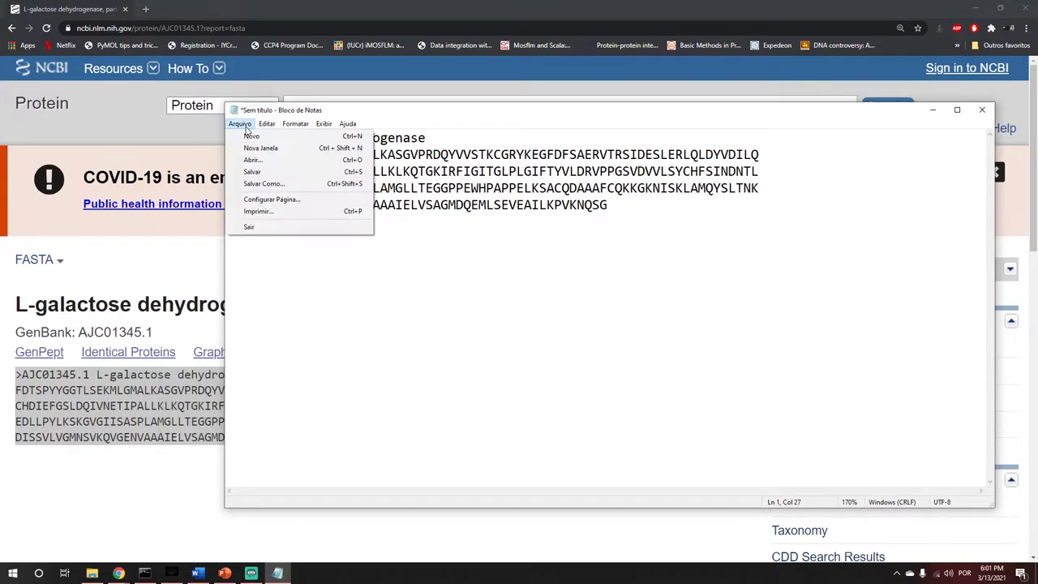
left_click(267, 183)
left_click(384, 156)
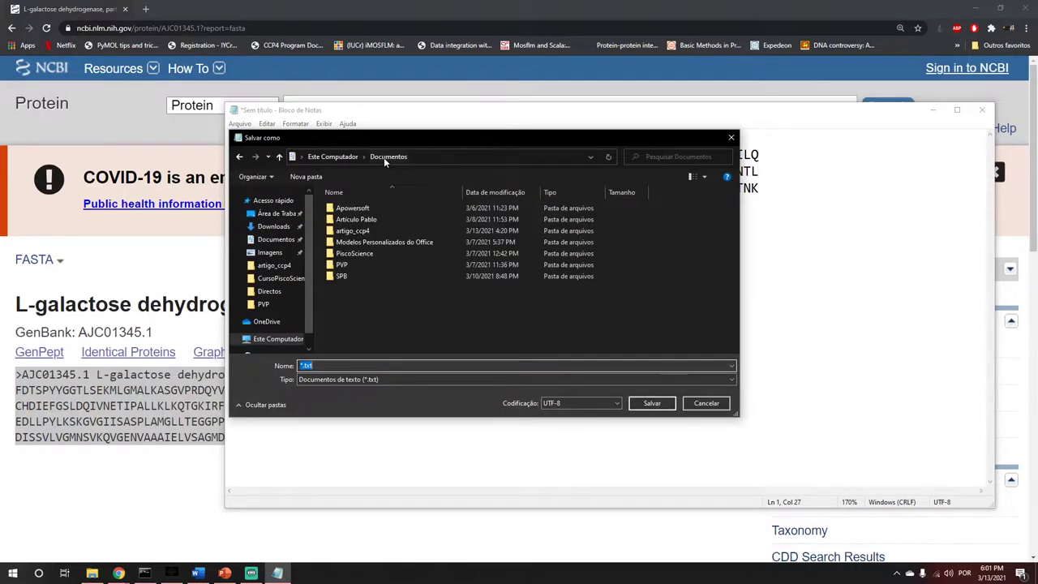
left_click(356, 254)
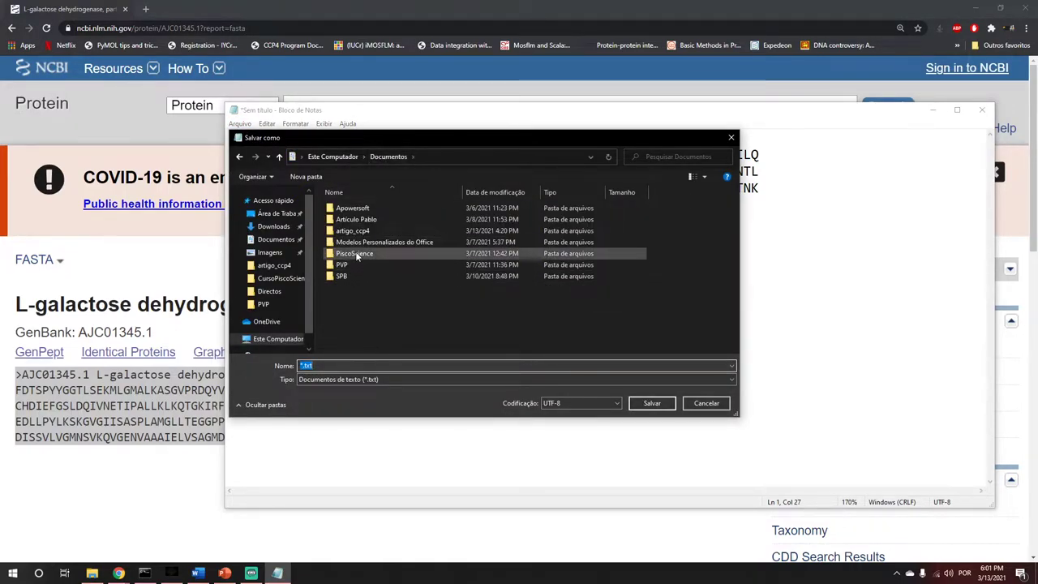
double_click(356, 253)
right_click(389, 289)
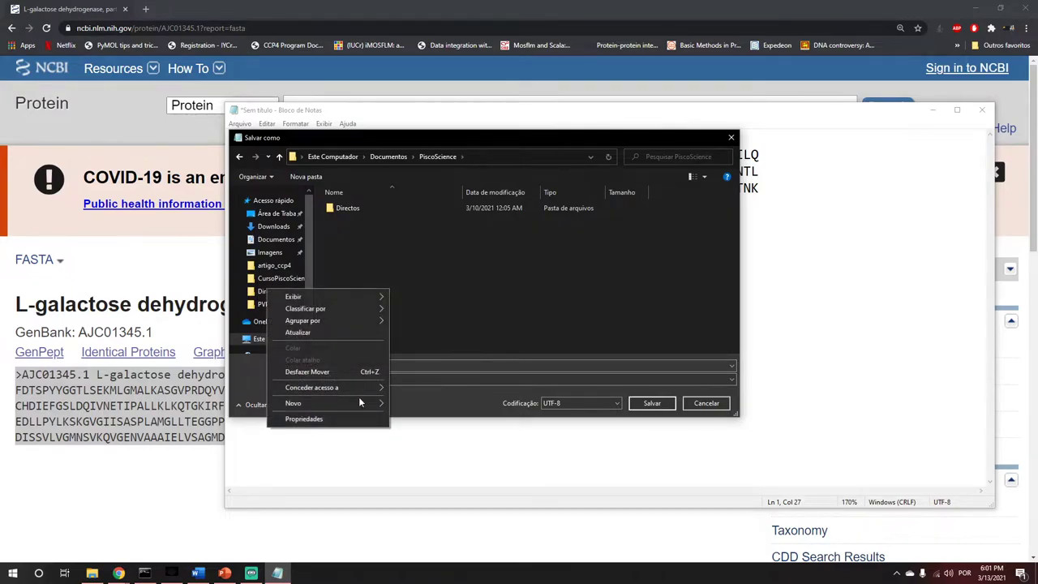
mouse_move(365, 403)
left_click(416, 404)
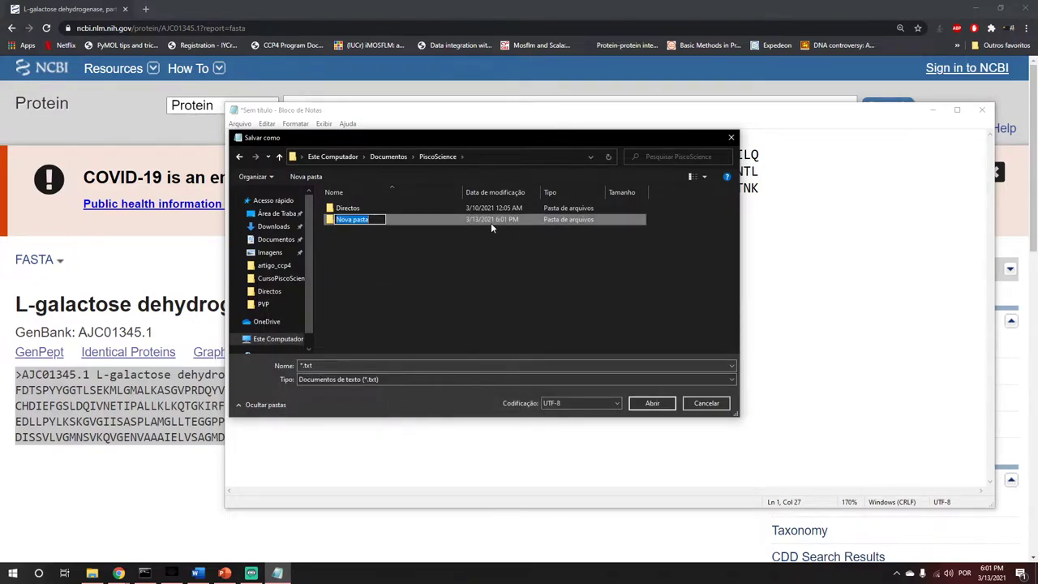
type("curso")
left_click(408, 257)
- Open the curso folder as the save location and set the file name to "proteina"
double_click(344, 208)
left_click(333, 366)
type("proteina")
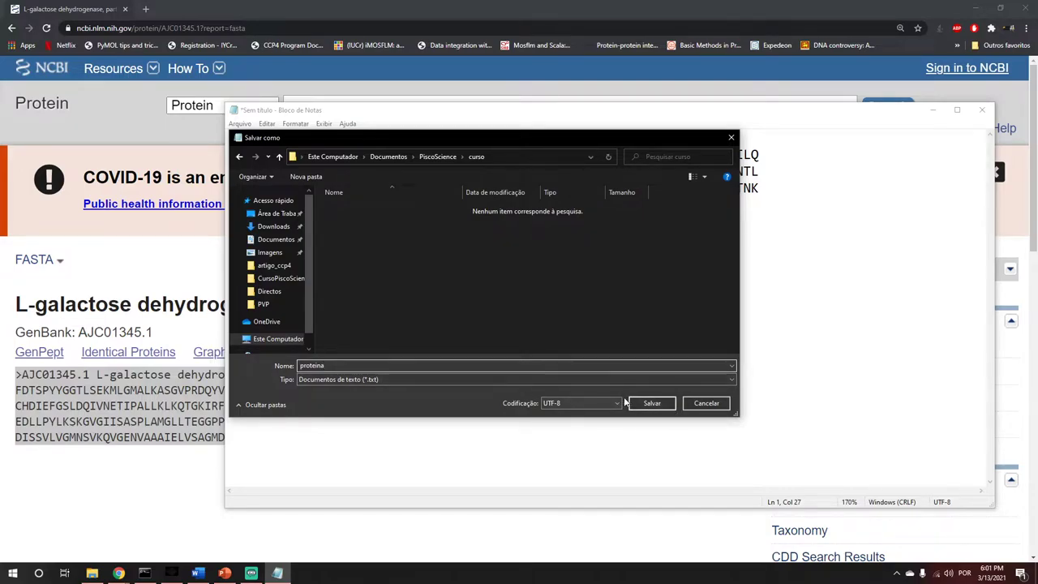
- Switch to the Google Meet call, admit the waiting participant, and return to the save dialog
left_click(81, 527)
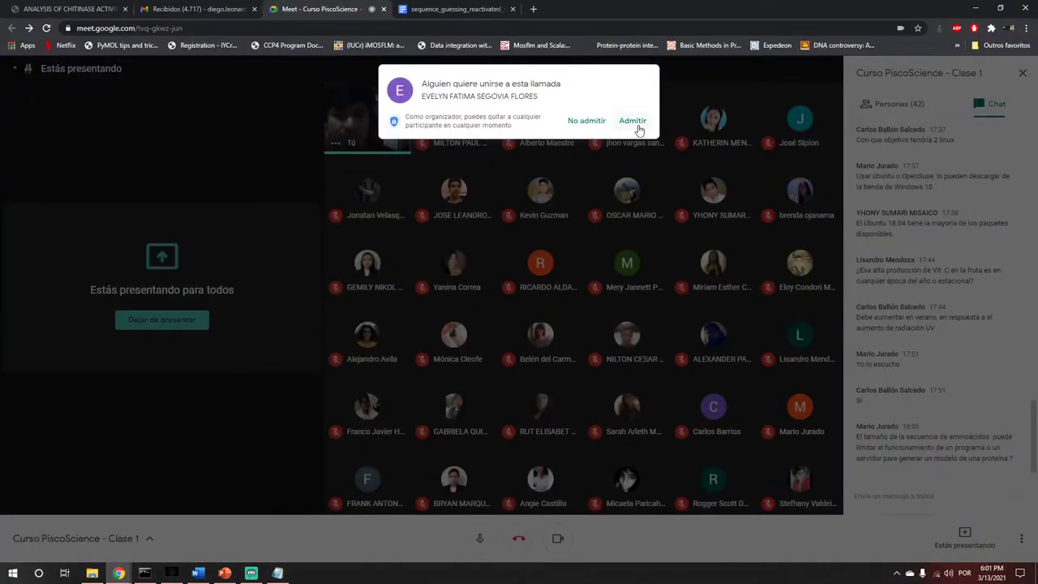
left_click(639, 129)
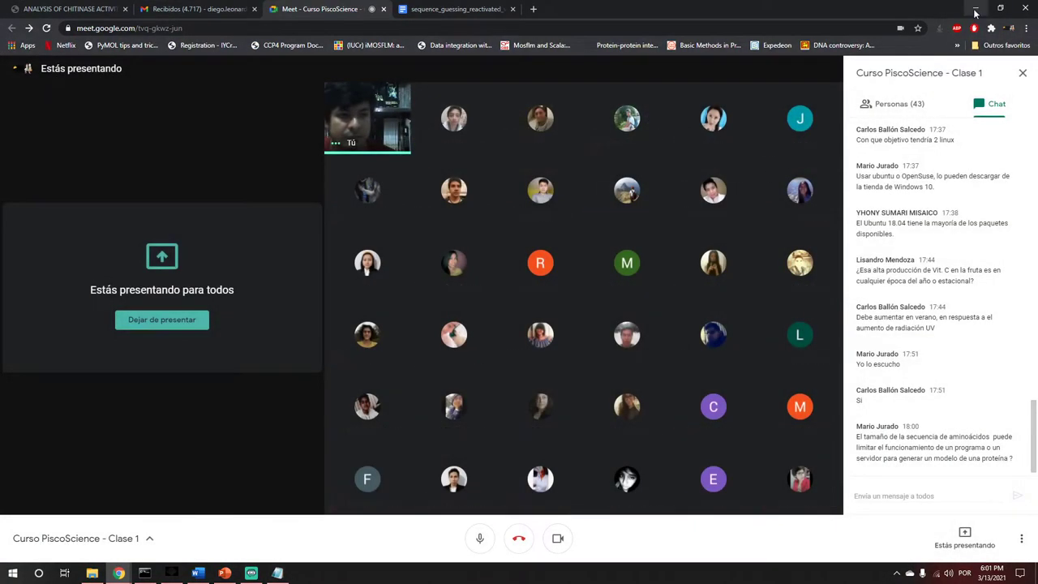
left_click(976, 10)
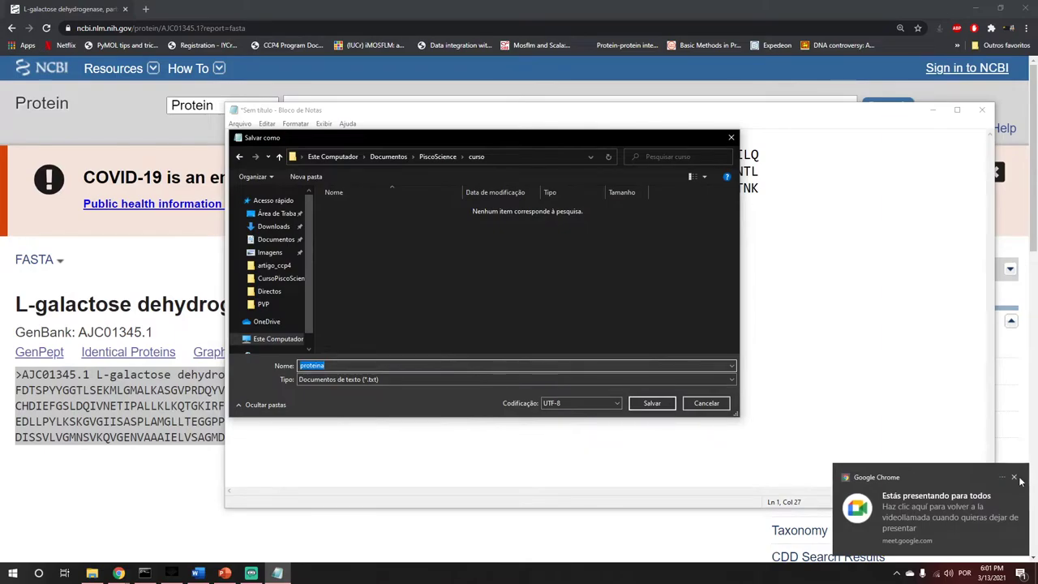
left_click(1019, 477)
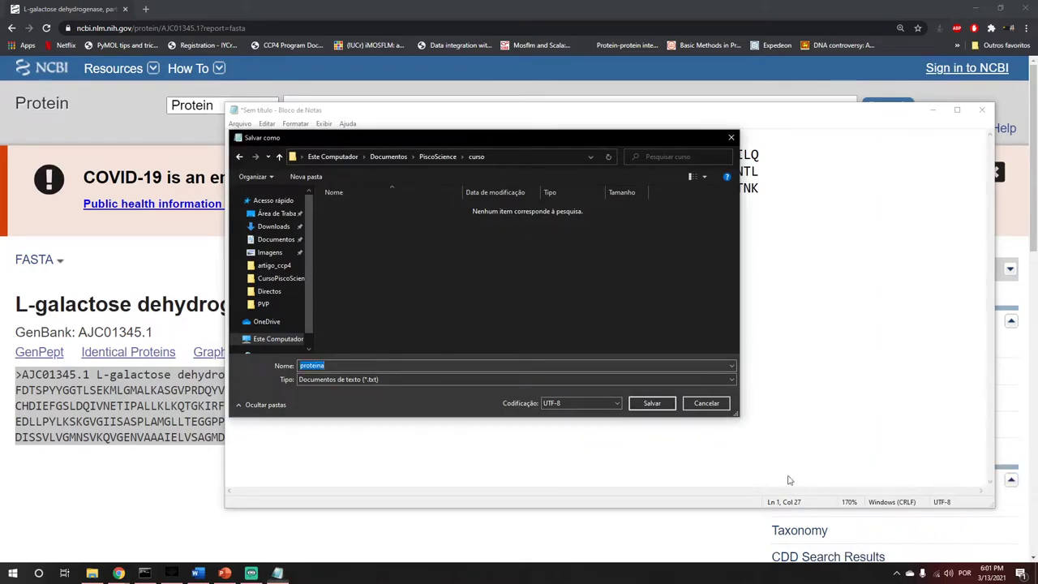
- Save the proteina text file in the curso folder and minimize Notepad to get back to the NCBI page
left_click(652, 410)
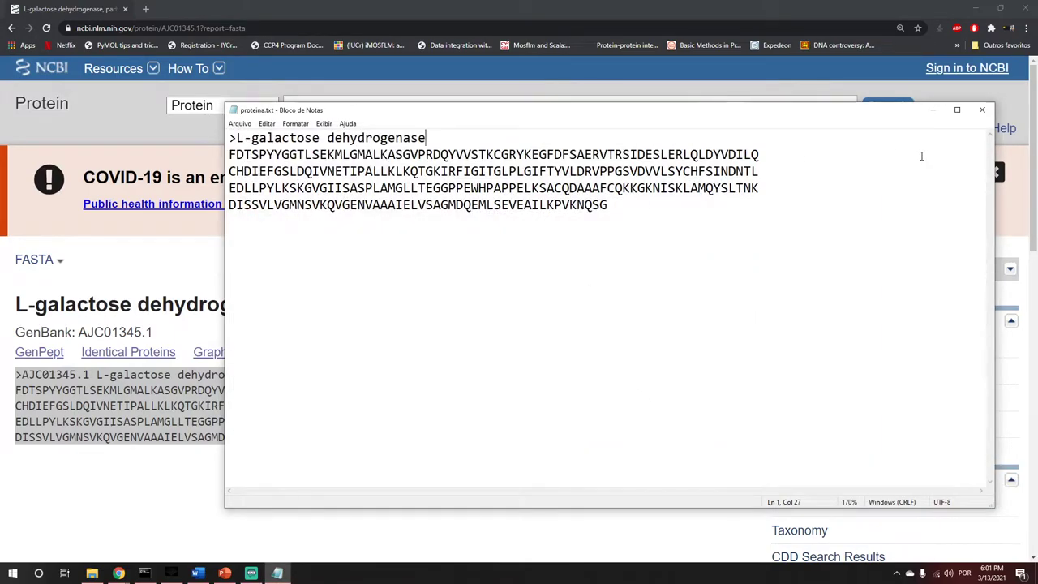
left_click_drag(741, 113, 671, 93)
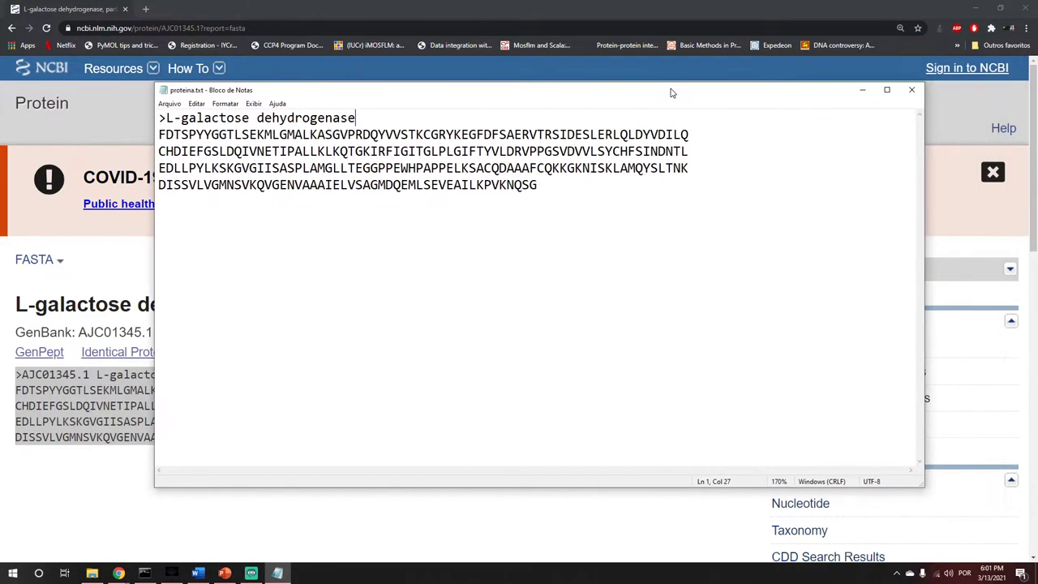
left_click_drag(777, 91, 774, 71)
left_click(862, 72)
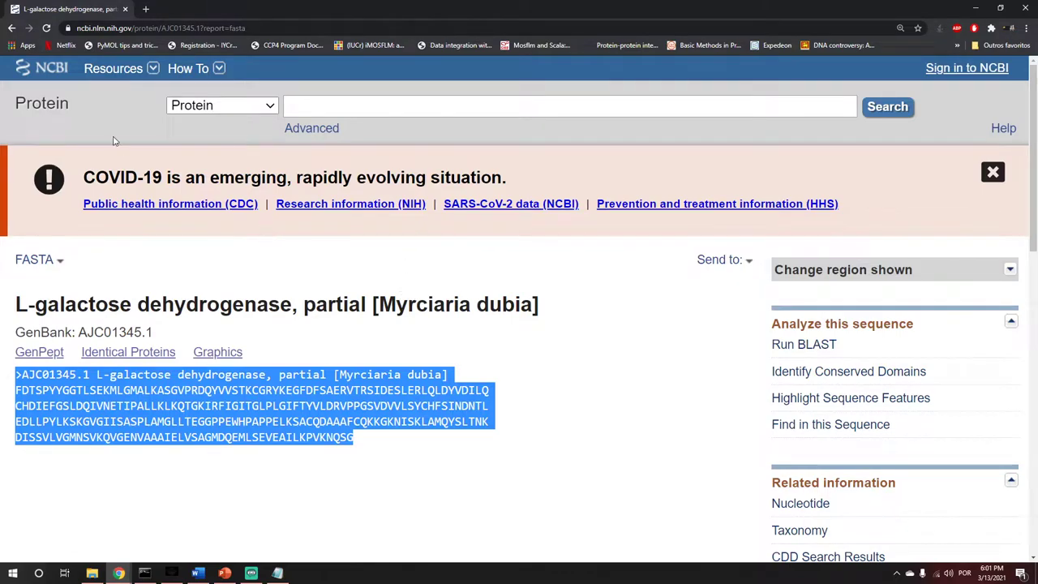
- Return from the Myrciaria dubia FASTA page to the list of L-galactose dehydrogenase search results
left_click(11, 28)
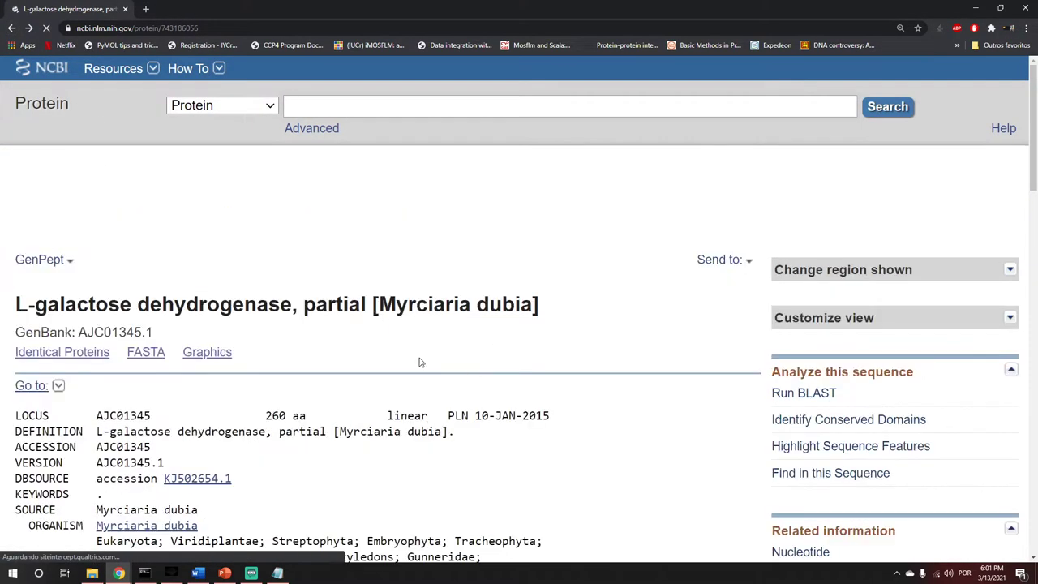
left_click(10, 28)
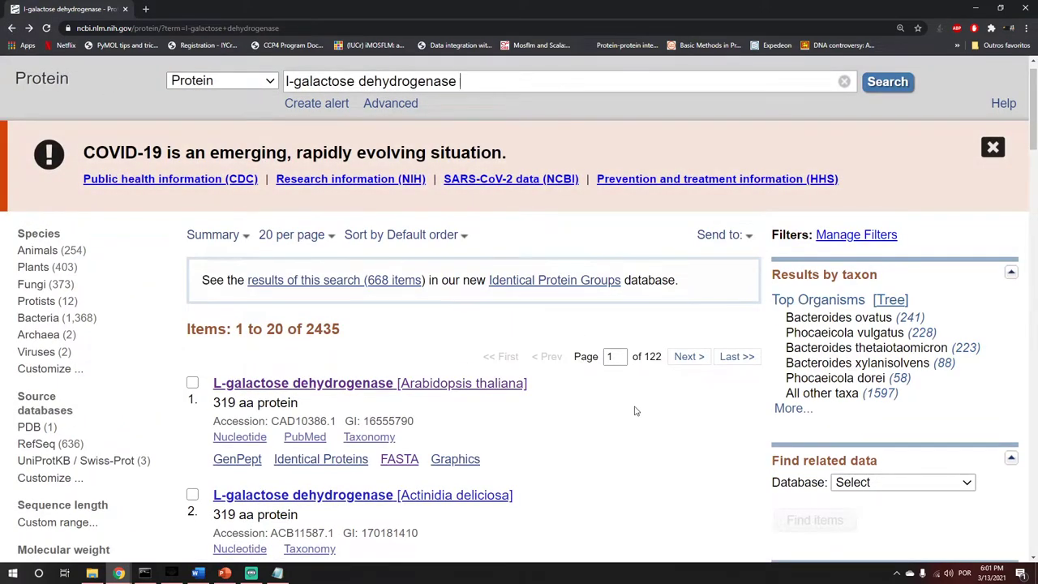
key("ctrl+minus")
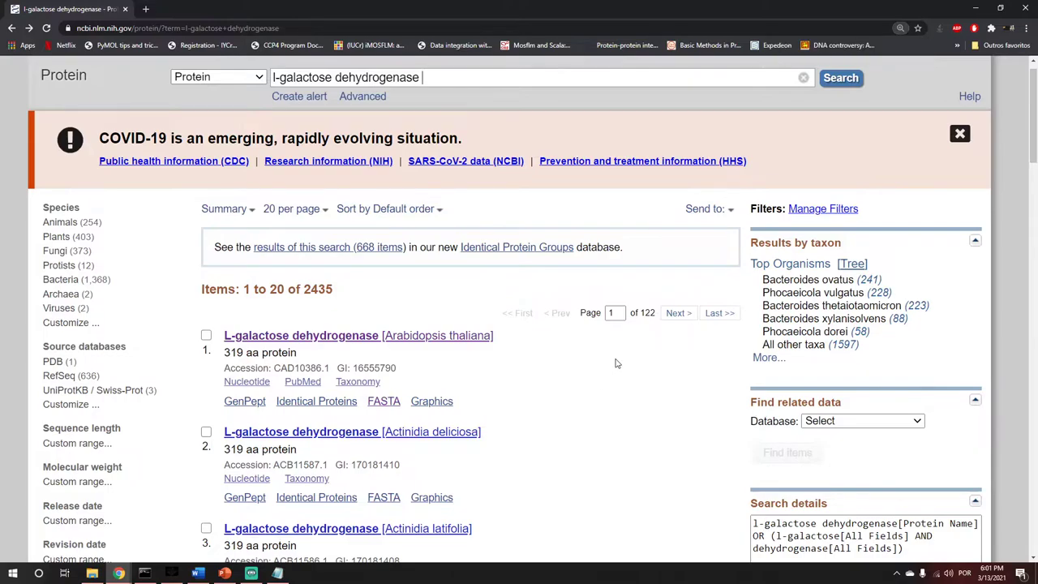
scroll(650, 382, "down", 2)
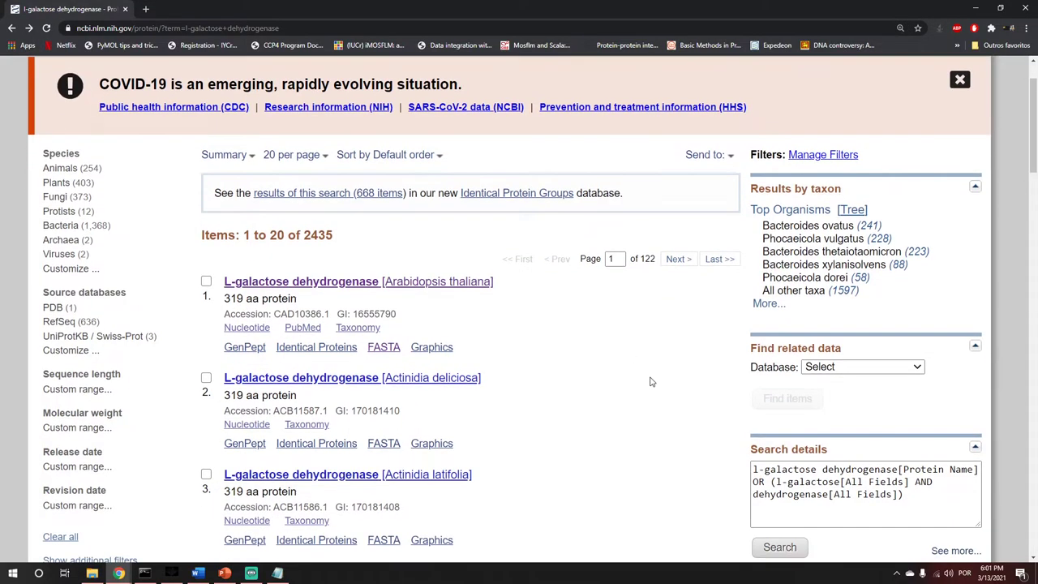
scroll(649, 381, "up", 2)
- Look through the export destinations and display formats offered for the protein search results
left_click(727, 211)
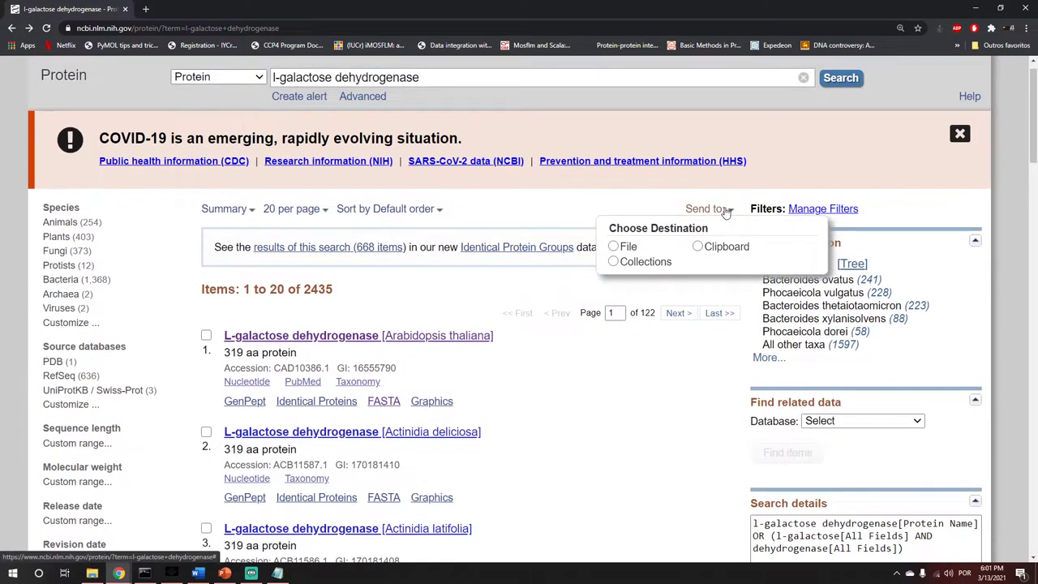
left_click(726, 210)
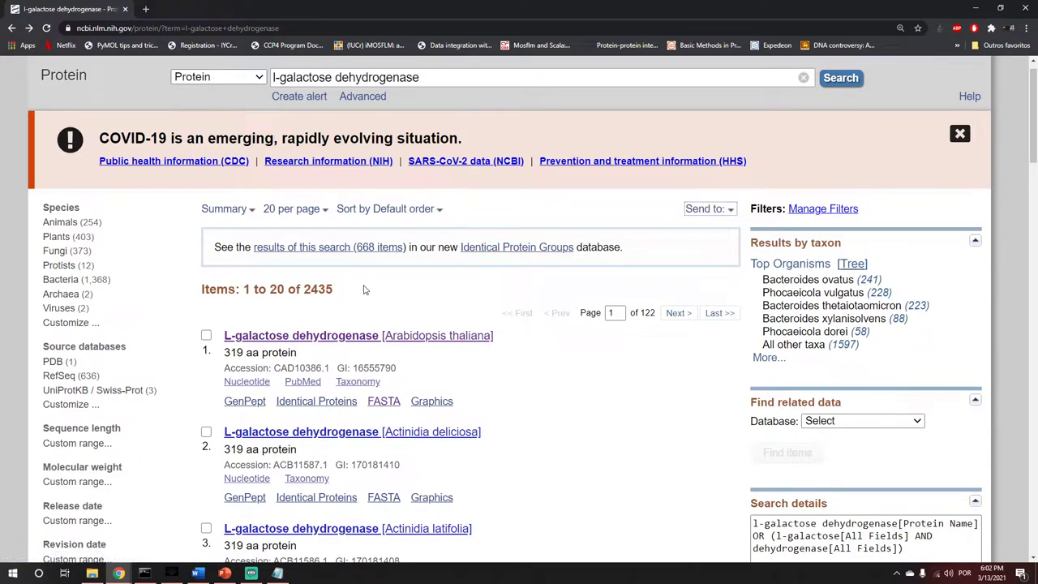
left_click(253, 211)
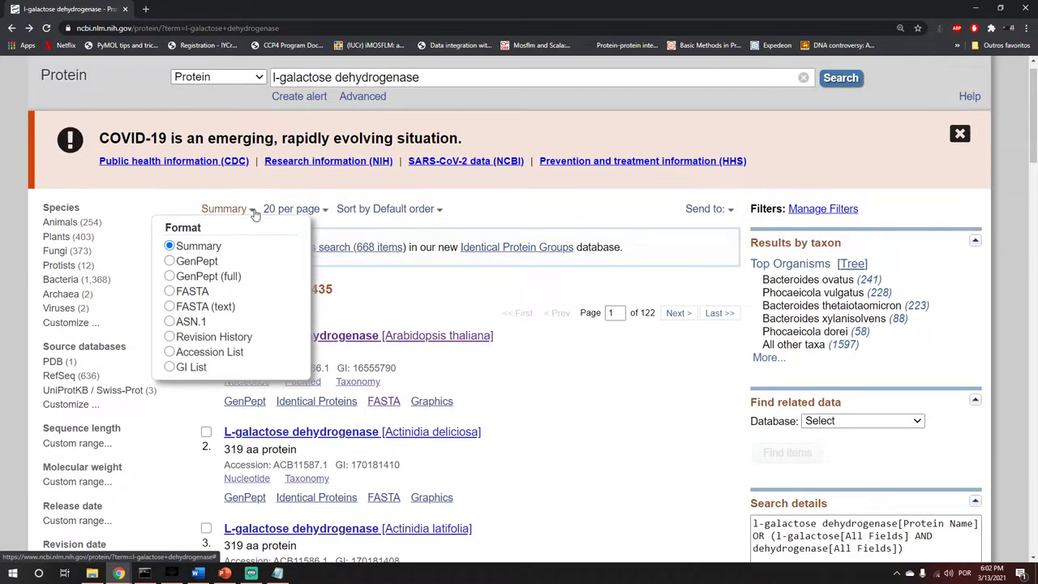
left_click(253, 210)
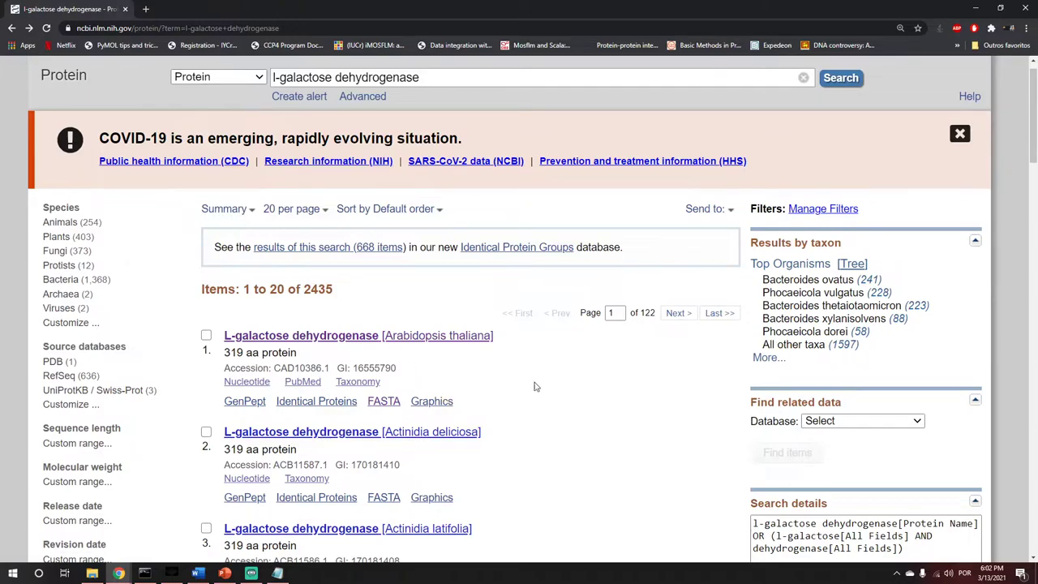
key("ctrl+plus")
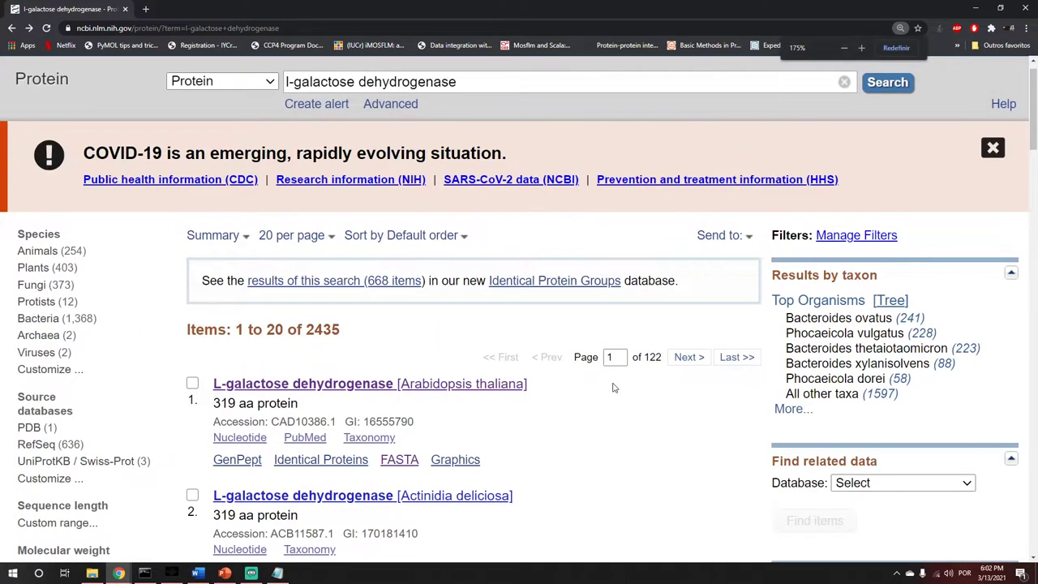
key("ctrl+minus")
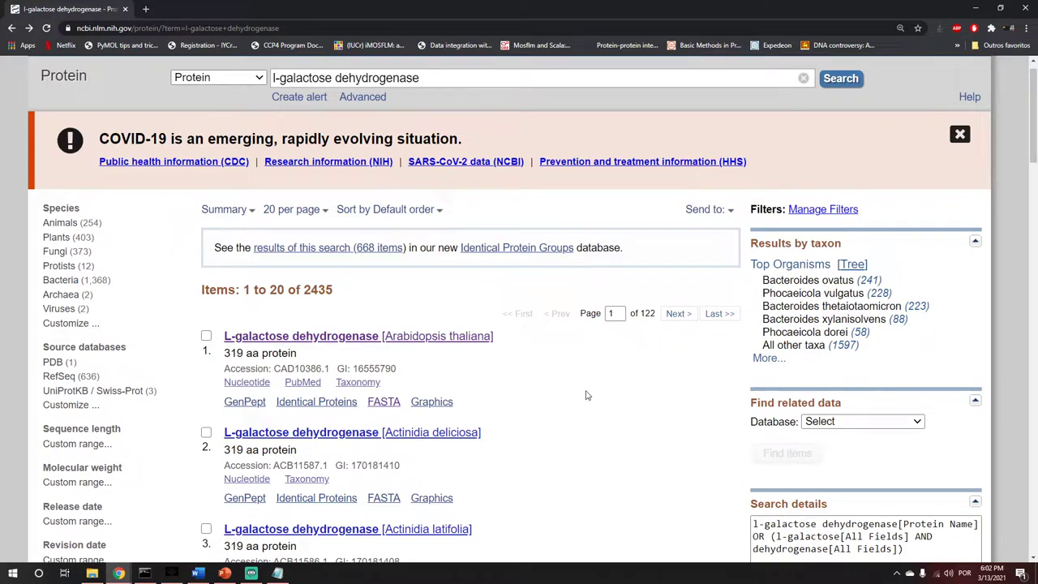
scroll(586, 395, "down", 1)
left_click(474, 279)
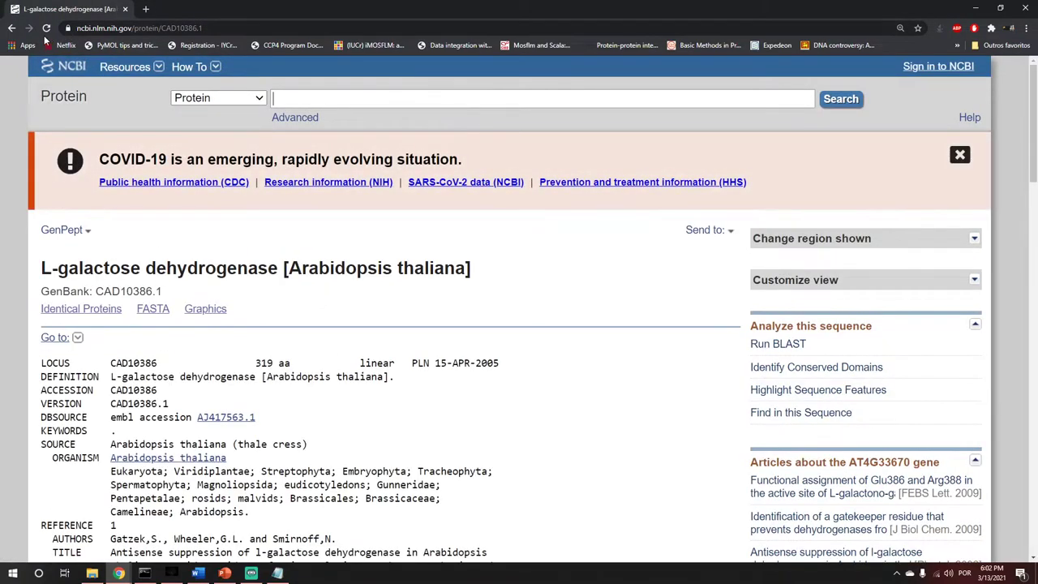
left_click(13, 31)
- Start a new blank Notepad document and minimize it to go back to the search results
key("alt+Tab")
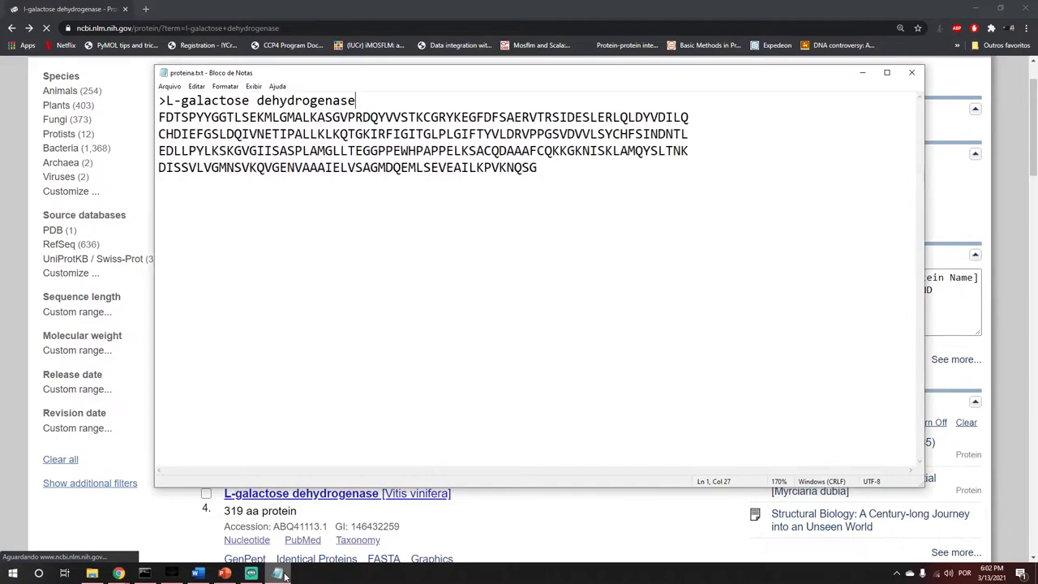
left_click(170, 86)
left_click(177, 98)
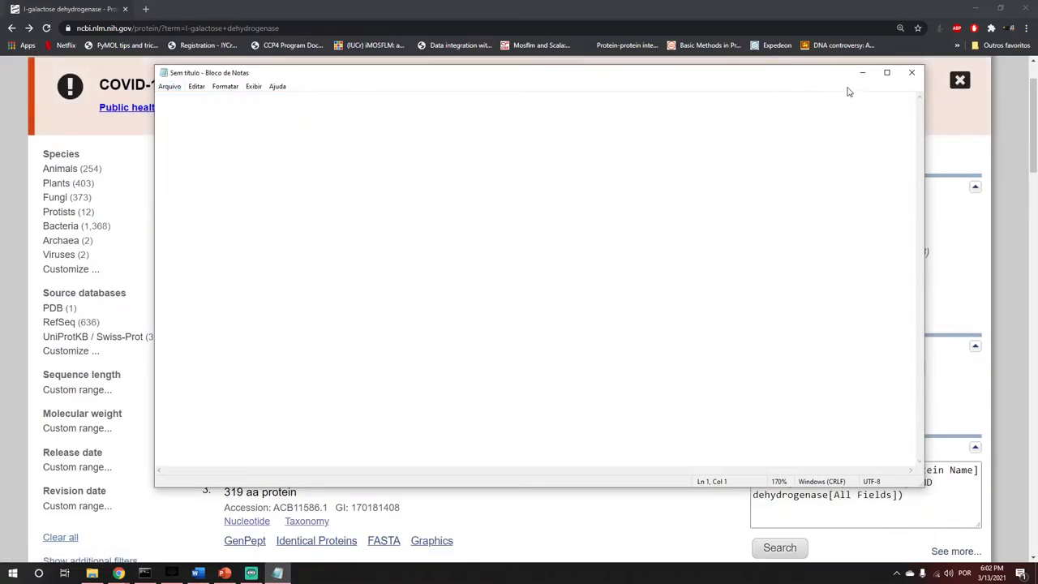
left_click(862, 72)
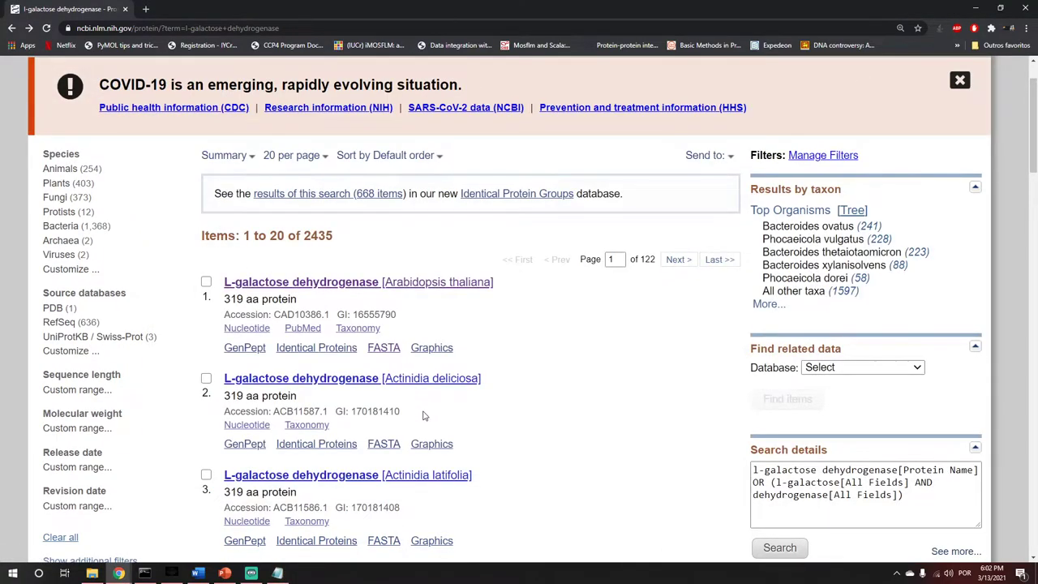
- Display the L-galactose dehydrogenase search results in FASTA (text) format
scroll(422, 415, "up", 1)
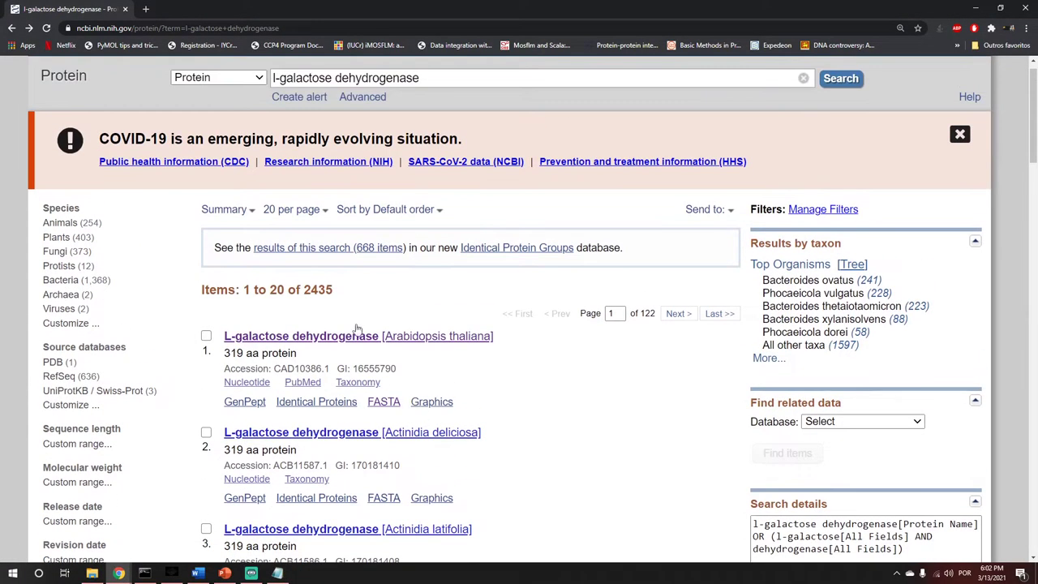
left_click(247, 209)
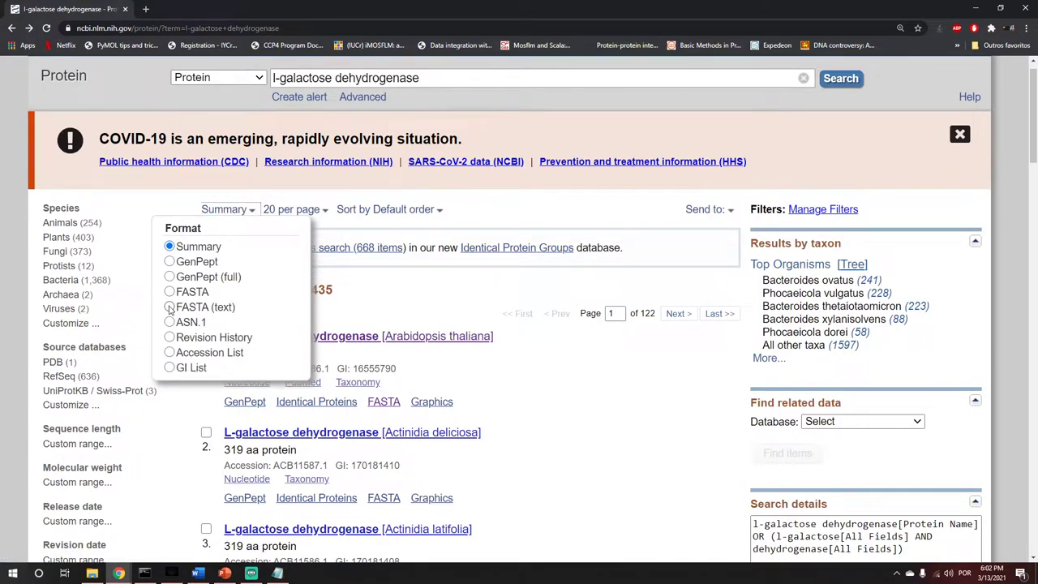
left_click(169, 307)
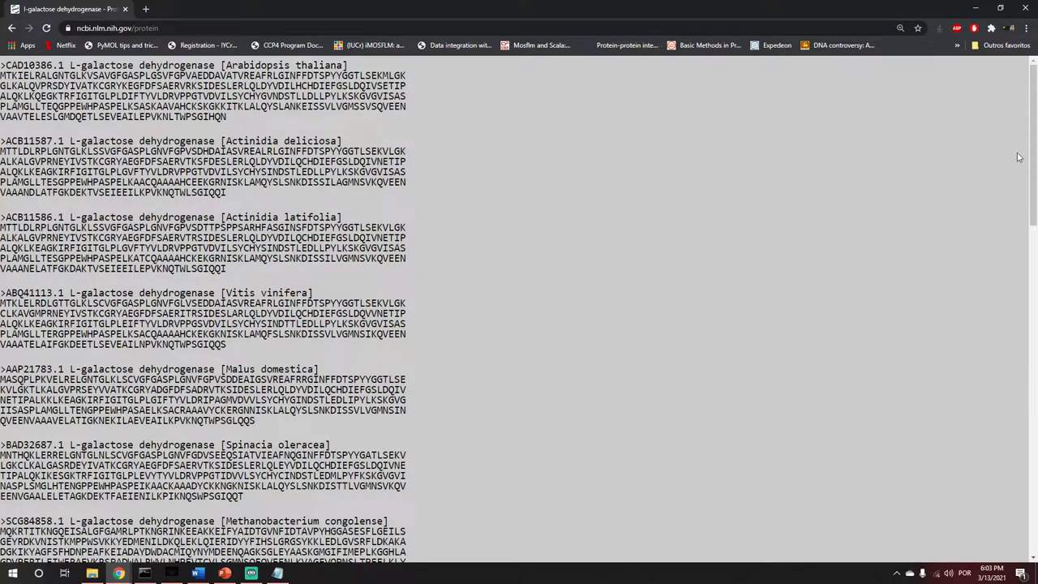
- Copy all FASTA sequences on the page, from Arabidopsis thaliana to Phoenix dactylifera, and paste them into the blank Notepad document
left_click_drag(1033, 149, 1033, 475)
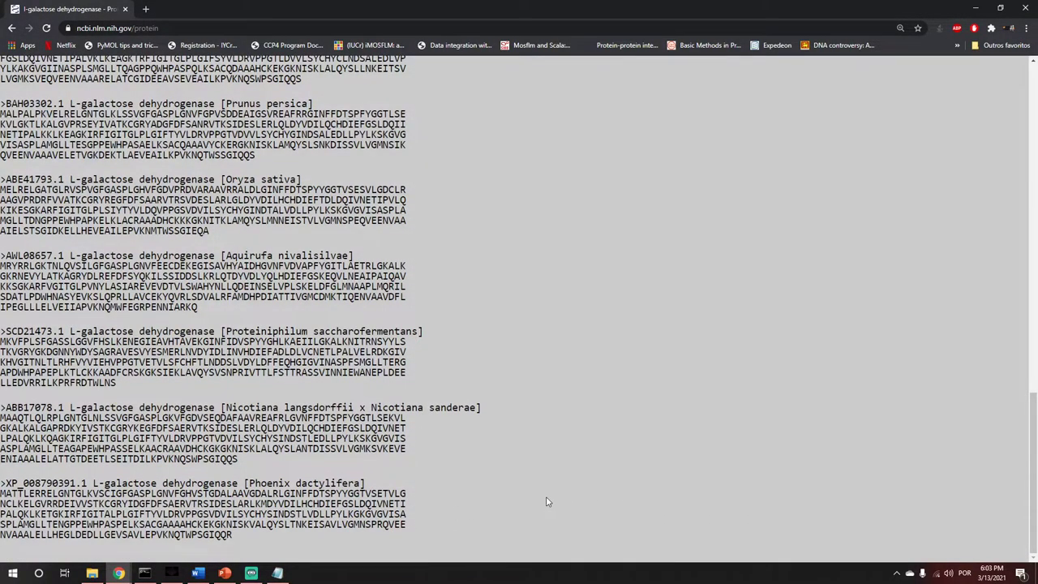
scroll(546, 502, "up", 20)
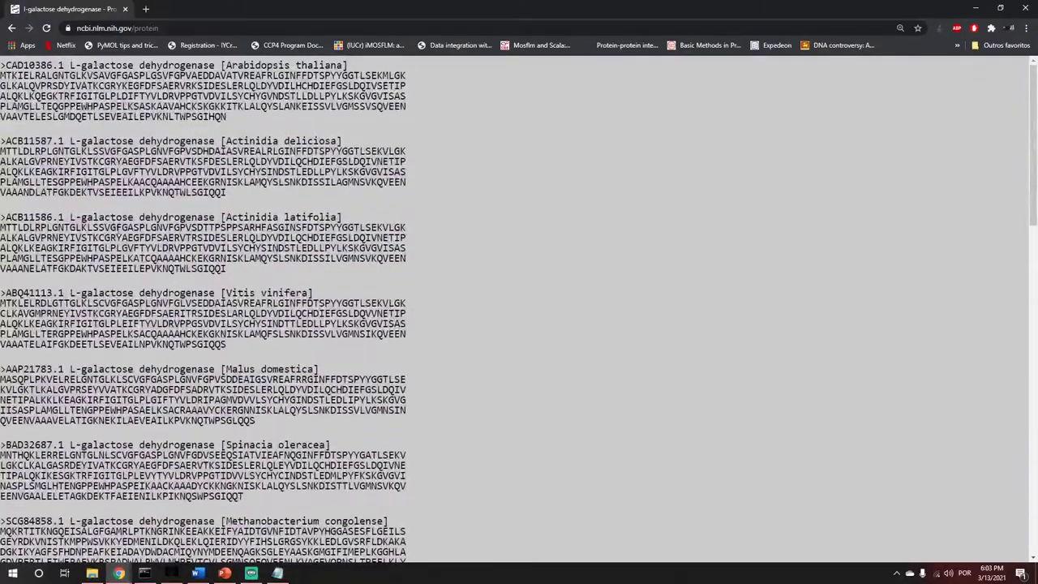
scroll(622, 393, "down", 20)
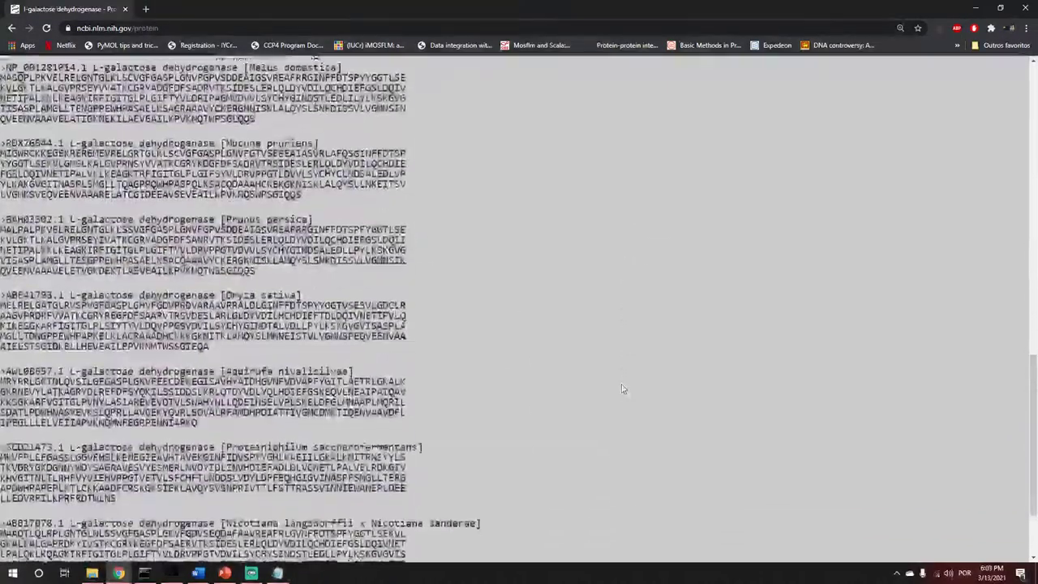
left_click_drag(239, 534, 203, 52)
right_click(63, 74)
left_click(89, 84)
left_click(277, 573)
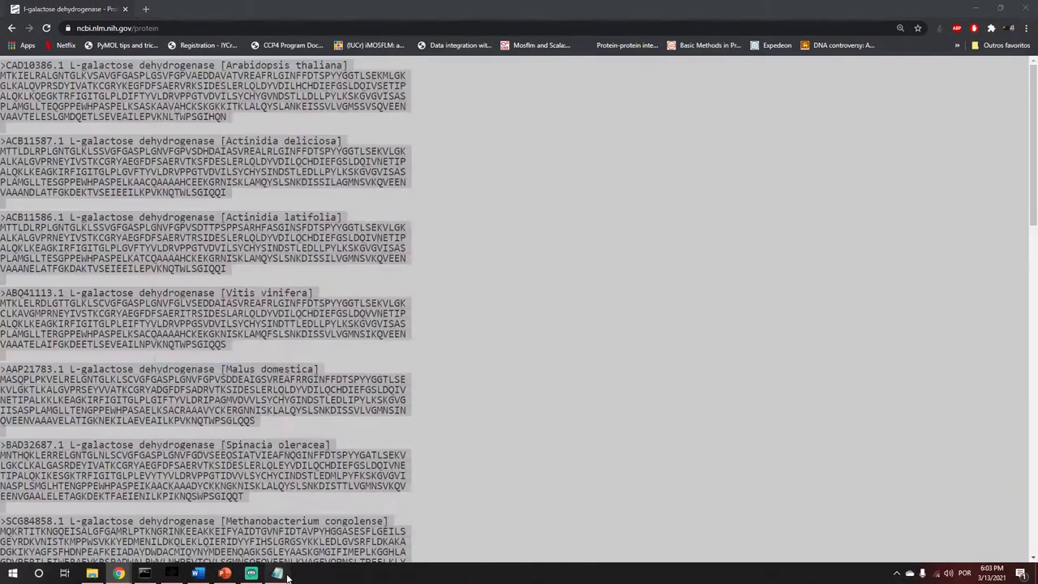
key("ctrl+v")
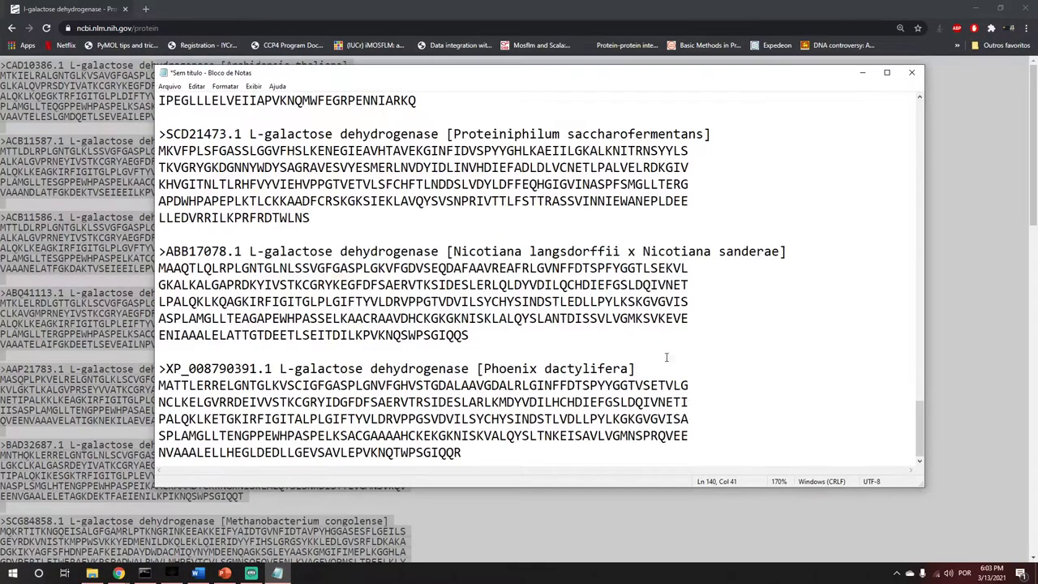
- Review the pasted FASTA document back to its first sequence, minimize Notepad, and return to the protein search results
left_click_drag(919, 430, 881, 115)
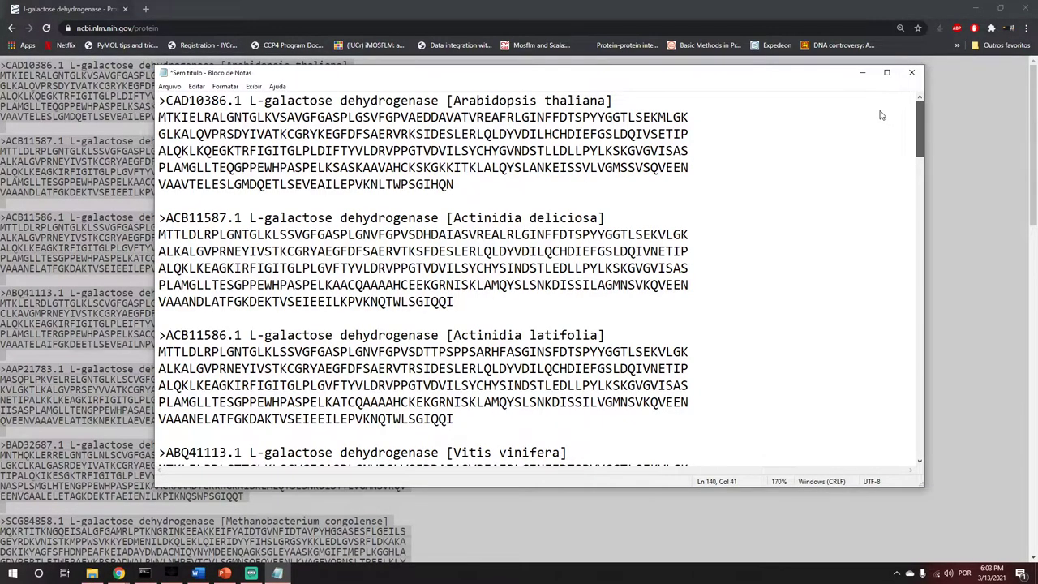
mouse_move(919, 122)
left_mouse_down()
mouse_move(936, 405)
mouse_move(927, 105)
left_mouse_up()
left_click(862, 72)
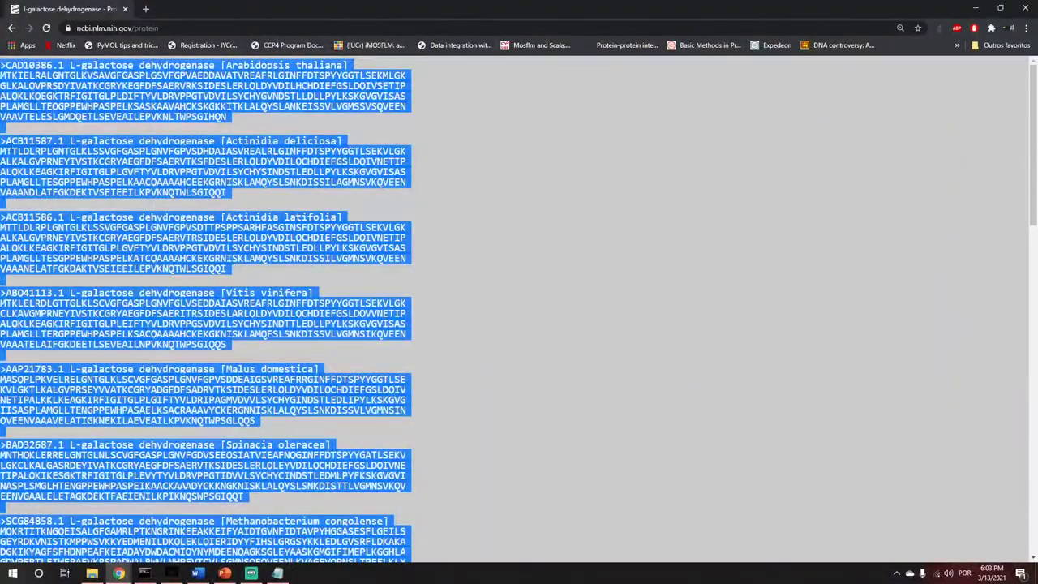
left_click(12, 29)
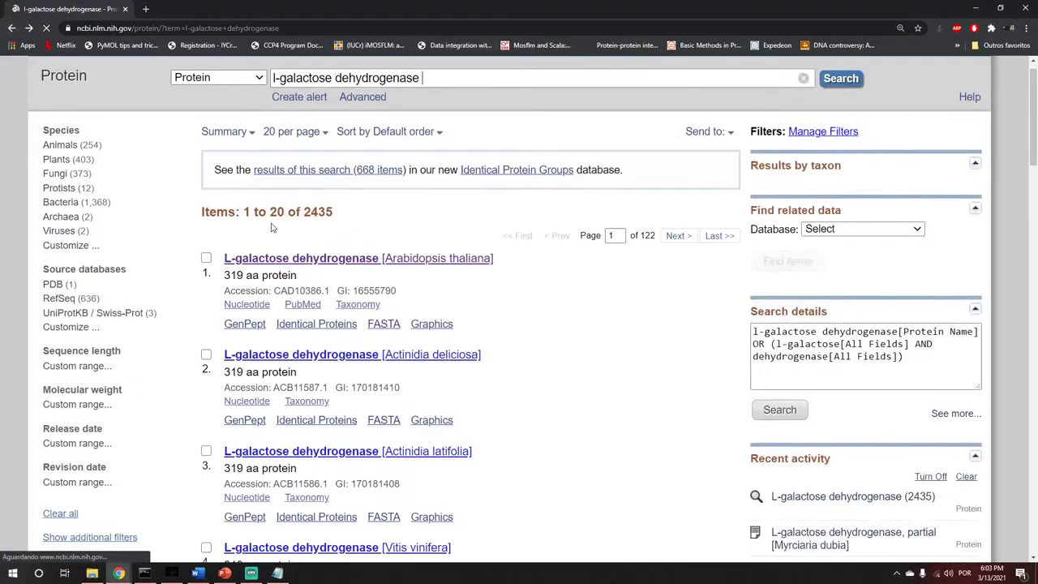
- Set the protein search results to 200 items per page and display them in FASTA (text) format
left_click(313, 210)
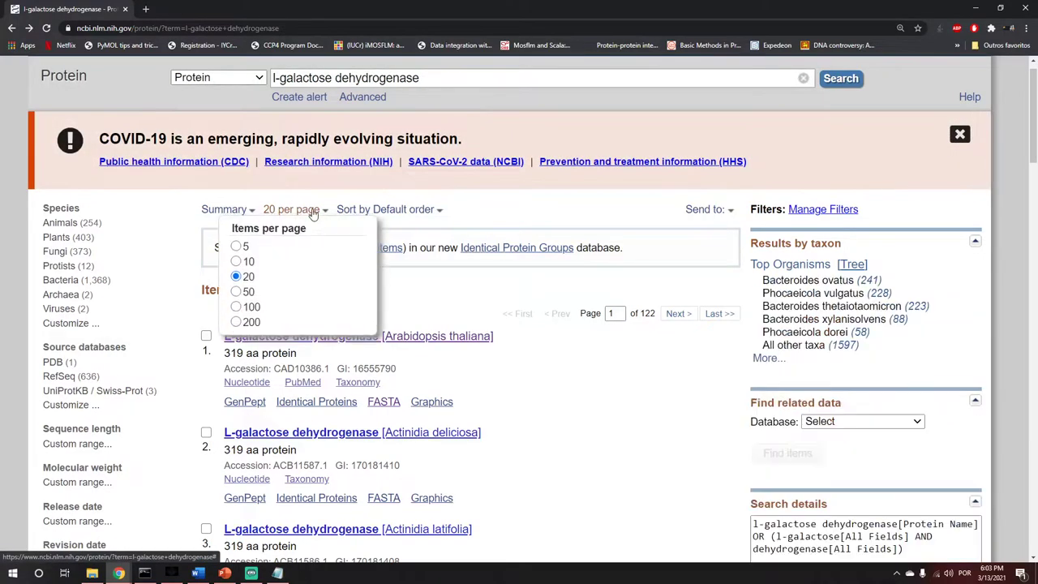
left_click(236, 322)
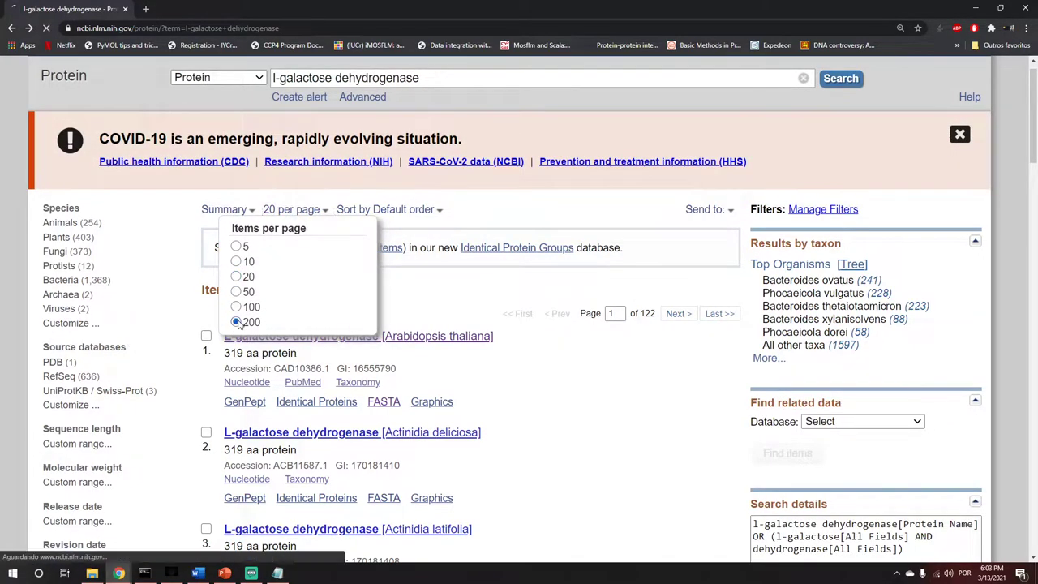
left_click(251, 211)
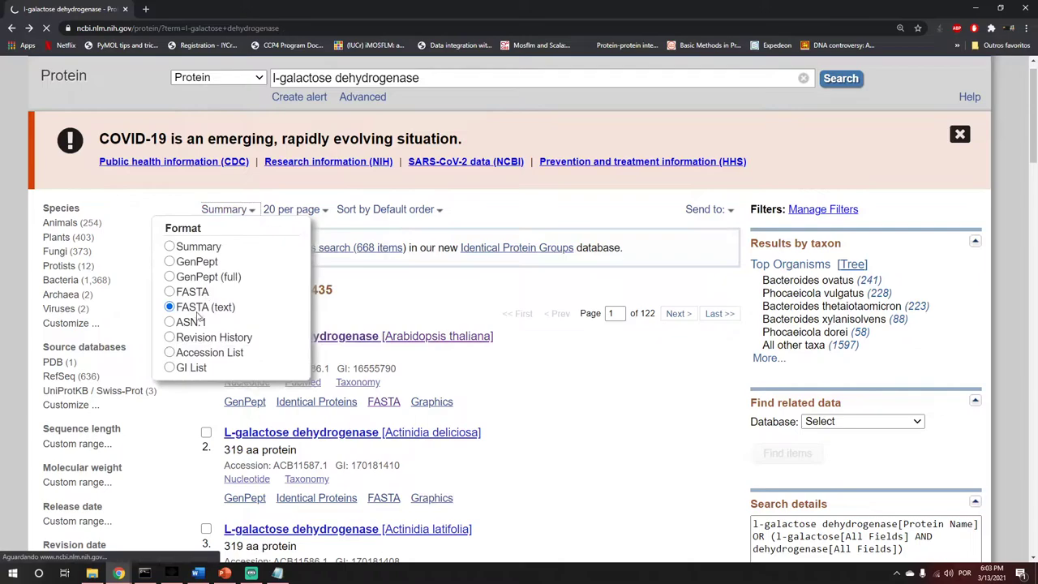
left_click(170, 307)
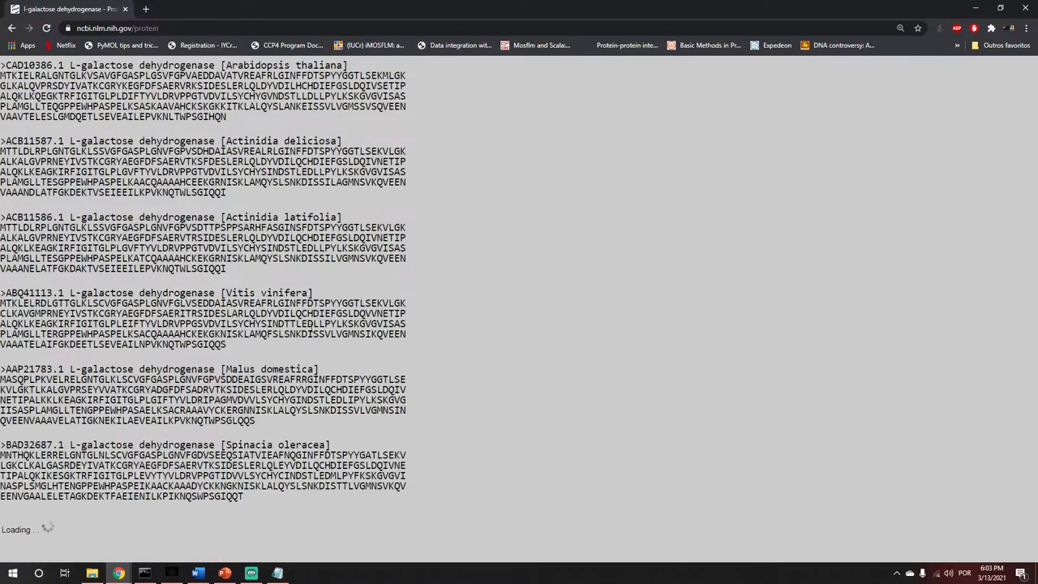
- Look through the longer FASTA text list beyond the Phoenix dactylifera entry, and go back to the search results summary
left_click_drag(1036, 111, 1036, 410)
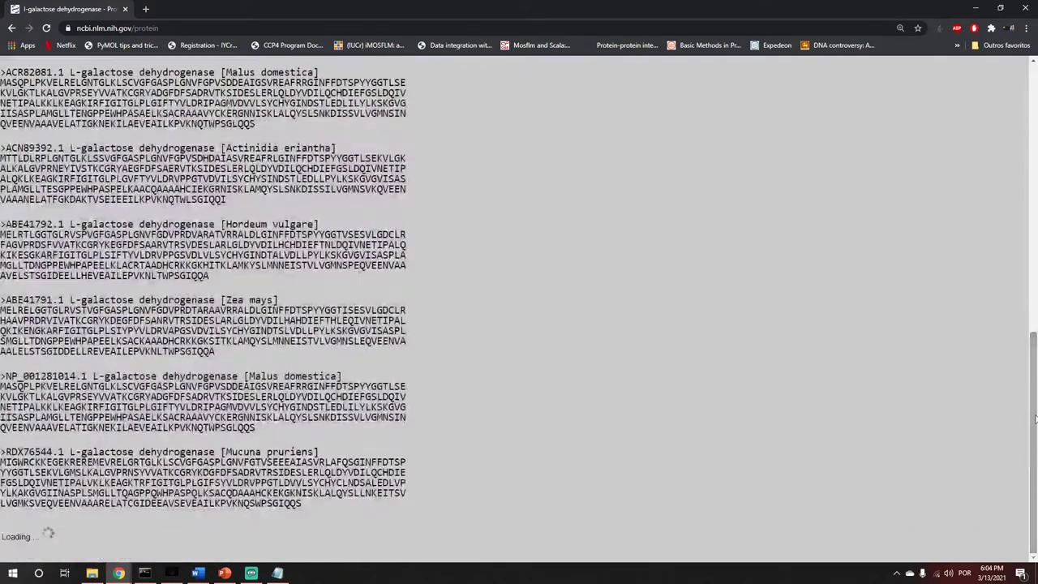
scroll(867, 316, "down", 3)
scroll(880, 356, "down", 3)
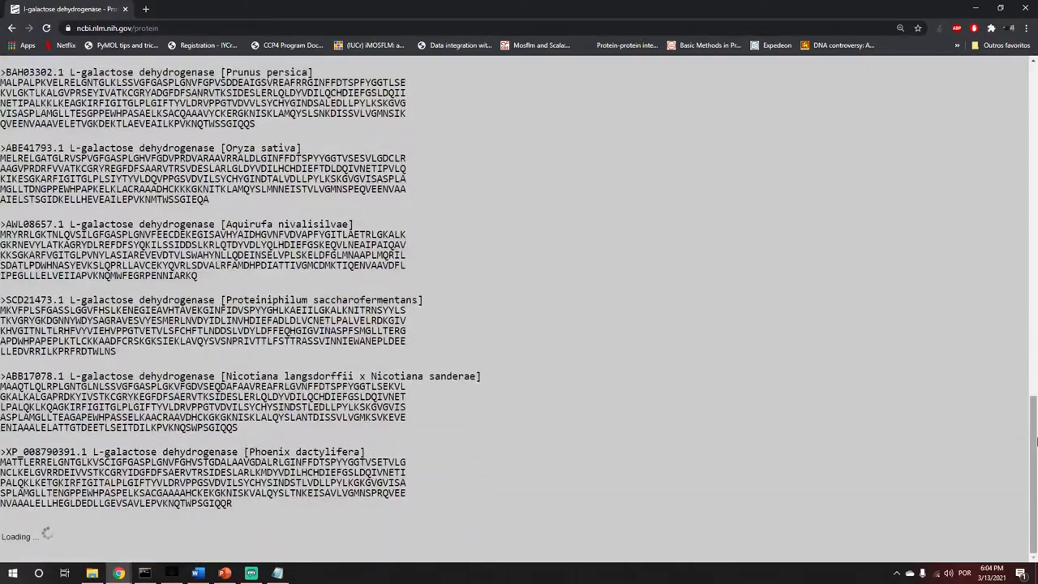
scroll(890, 437, "down", 1)
scroll(884, 440, "down", 1)
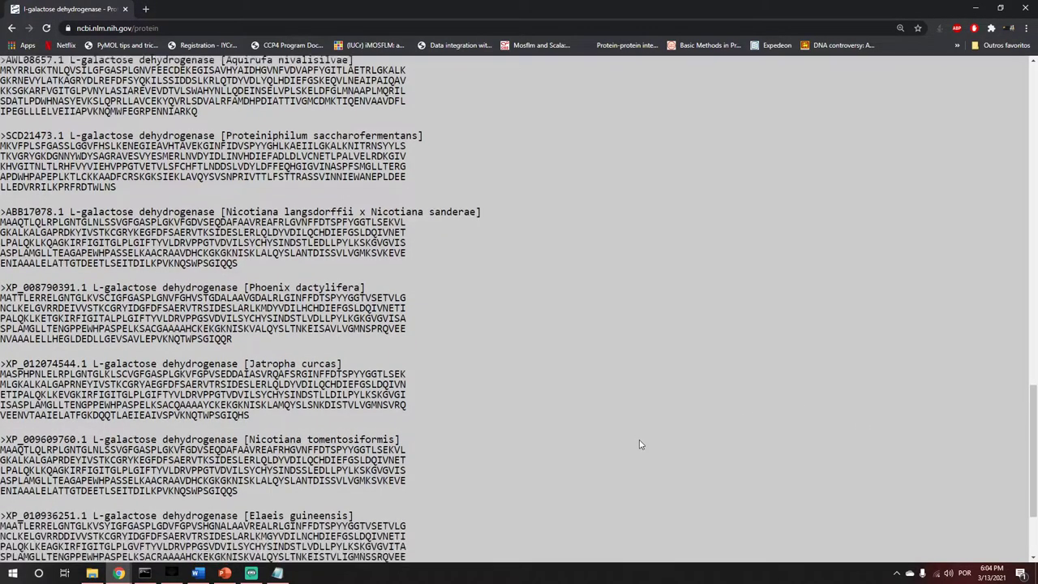
scroll(638, 440, "down", 4)
scroll(638, 441, "down", 1)
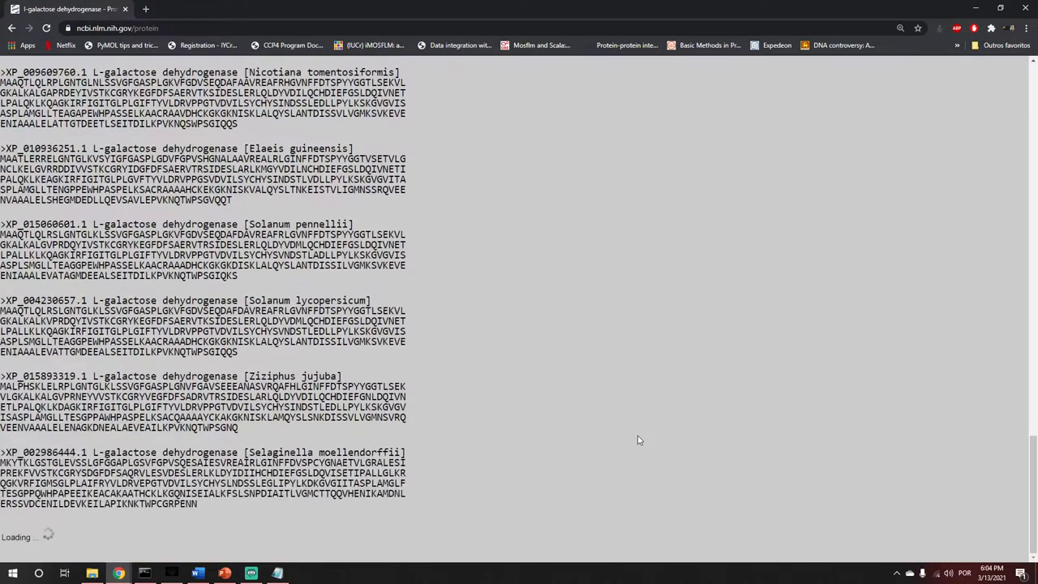
left_click_drag(1034, 442, 1033, 105)
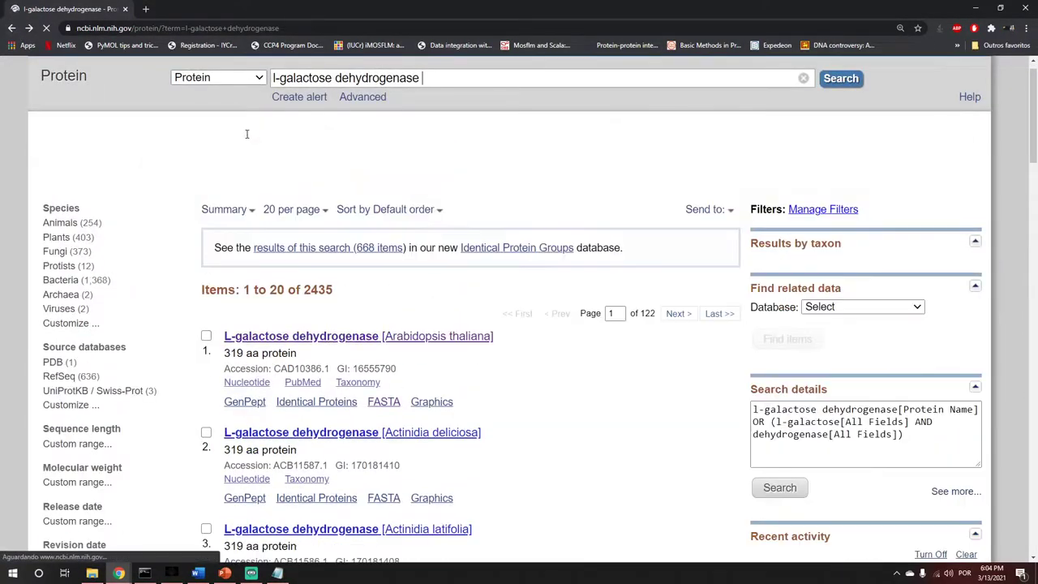
- Check the items-per-page choices and look over the first entries in the protein search results
left_click(296, 210)
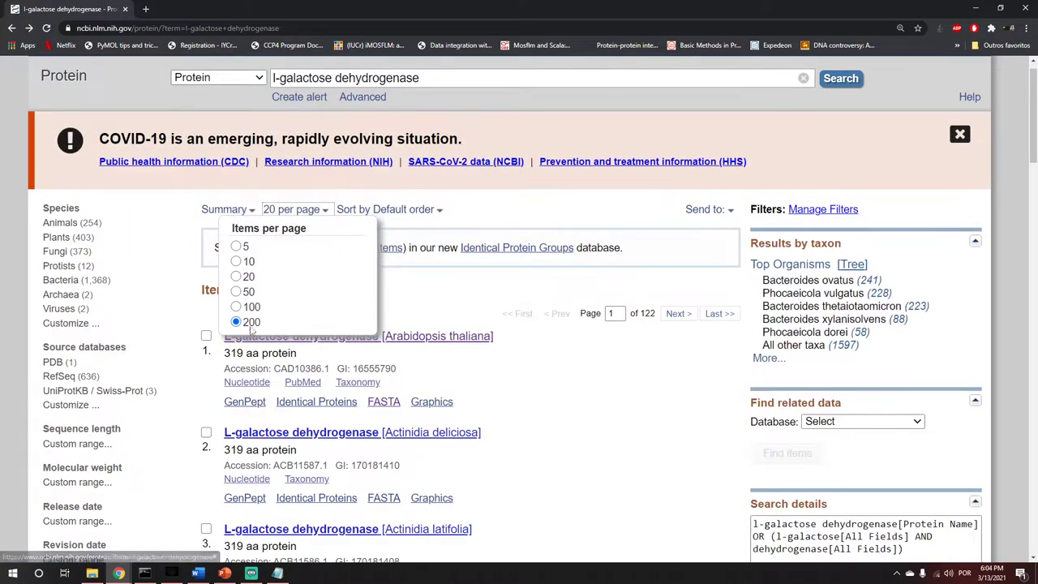
left_click(496, 216)
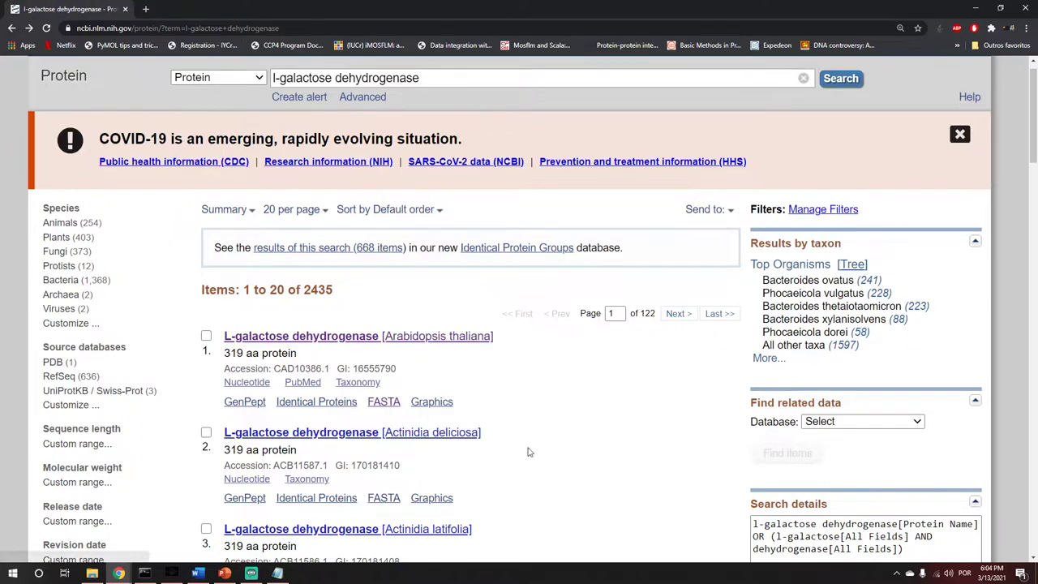
scroll(637, 420, "down", 1)
scroll(639, 421, "down", 1)
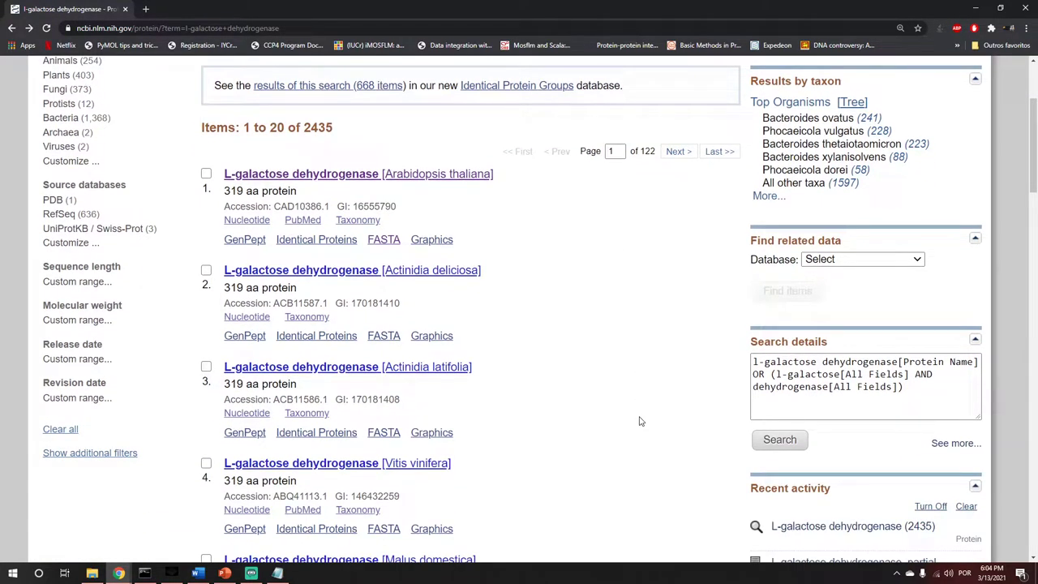
scroll(641, 426, "up", 2)
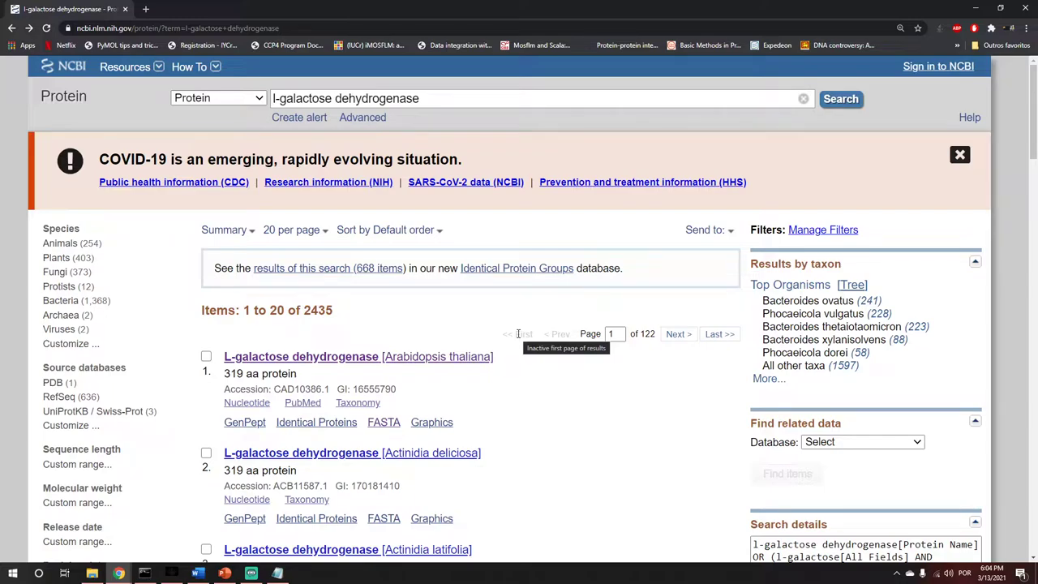
- Switch the search database from Protein to Nucleotide and rerun the l-galactose dehydrogenase search
left_click(227, 98)
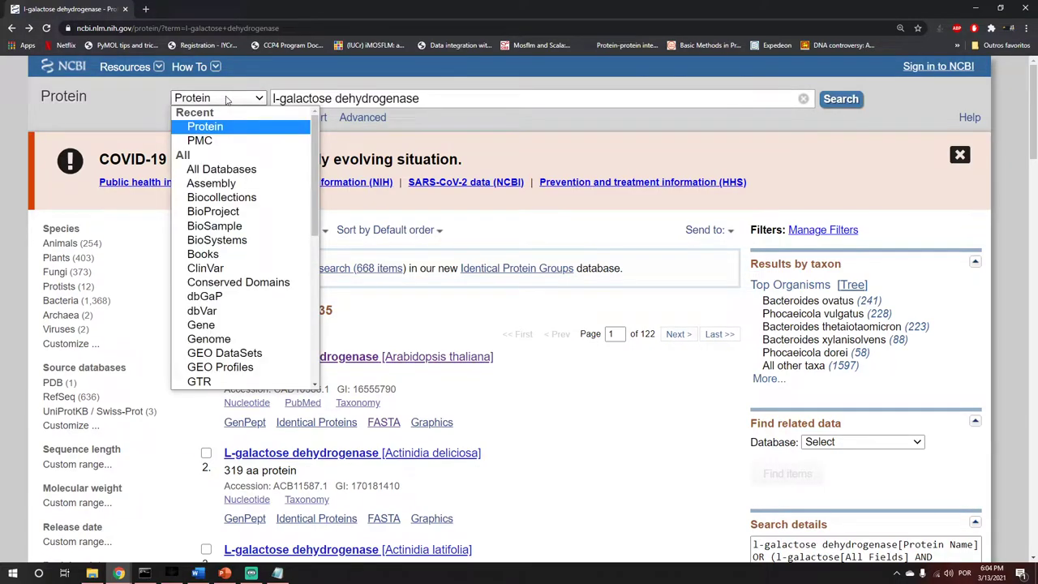
left_click(227, 98)
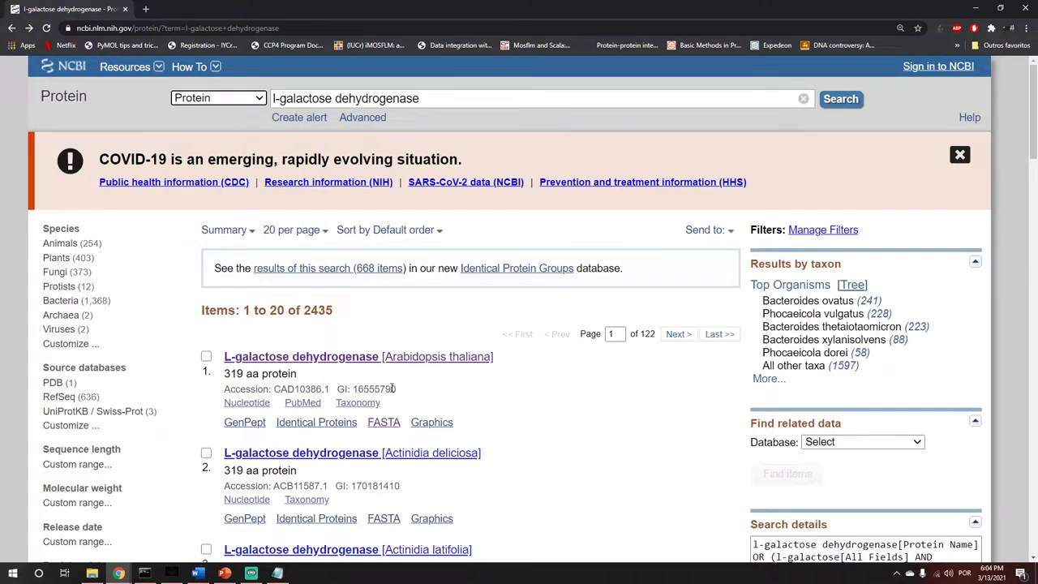
left_click(250, 98)
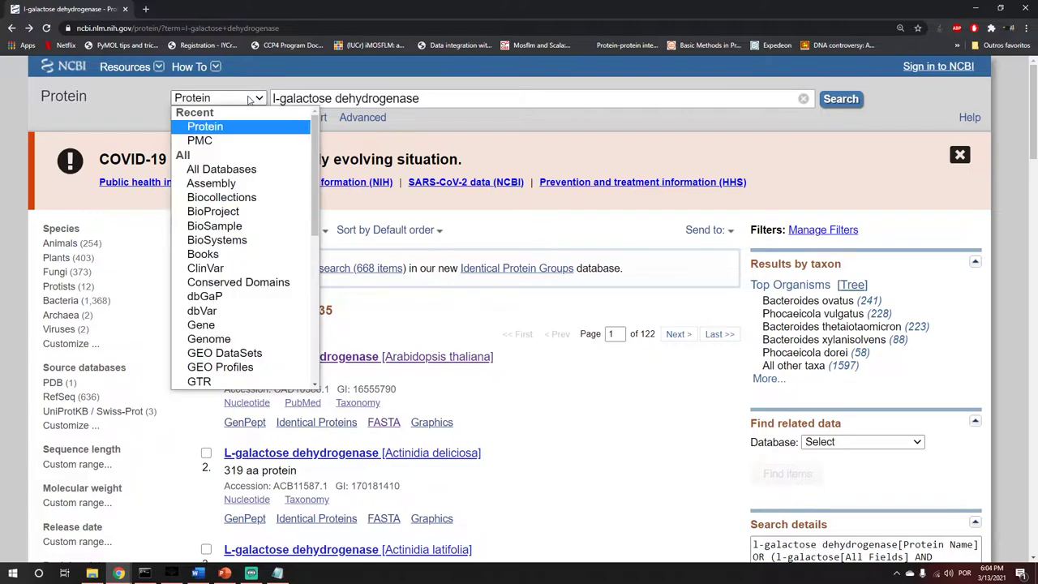
left_click_drag(318, 221, 347, 281)
left_click(265, 315)
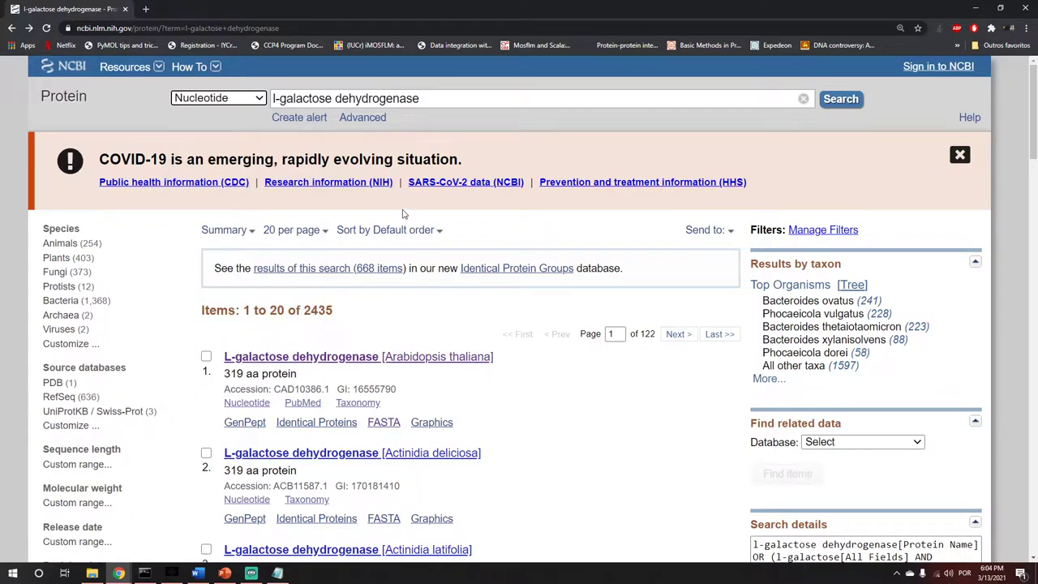
left_click(838, 99)
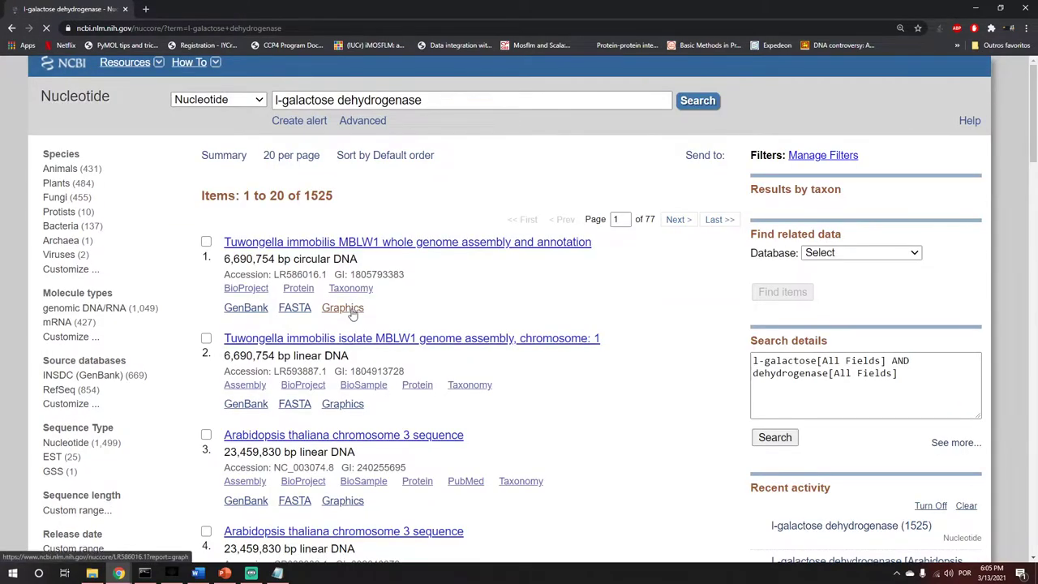
- Look over the Nucleotide results and filter them to the mRNA molecule type
scroll(478, 373, "down", 3)
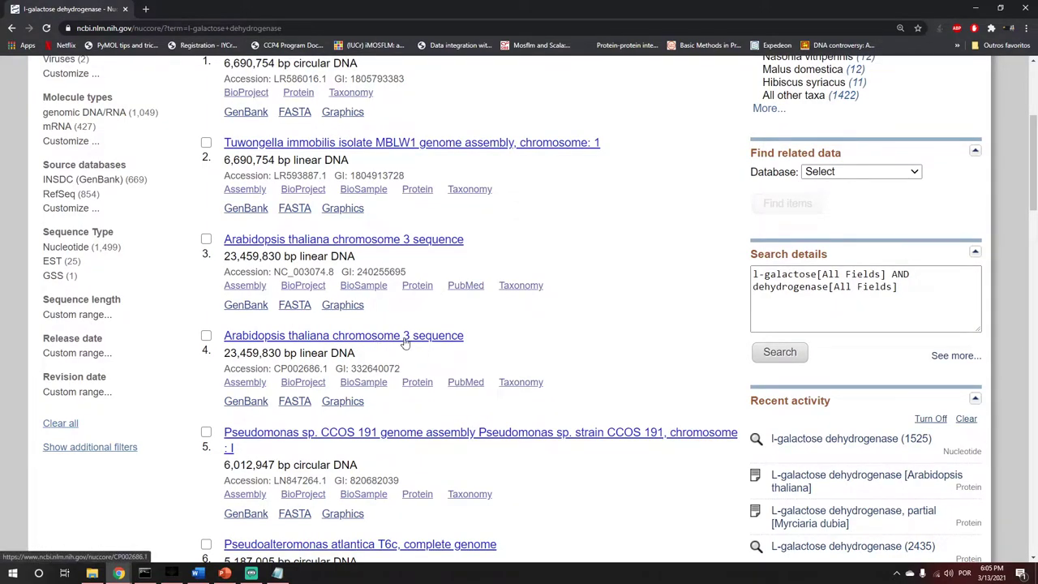
scroll(406, 344, "down", 5)
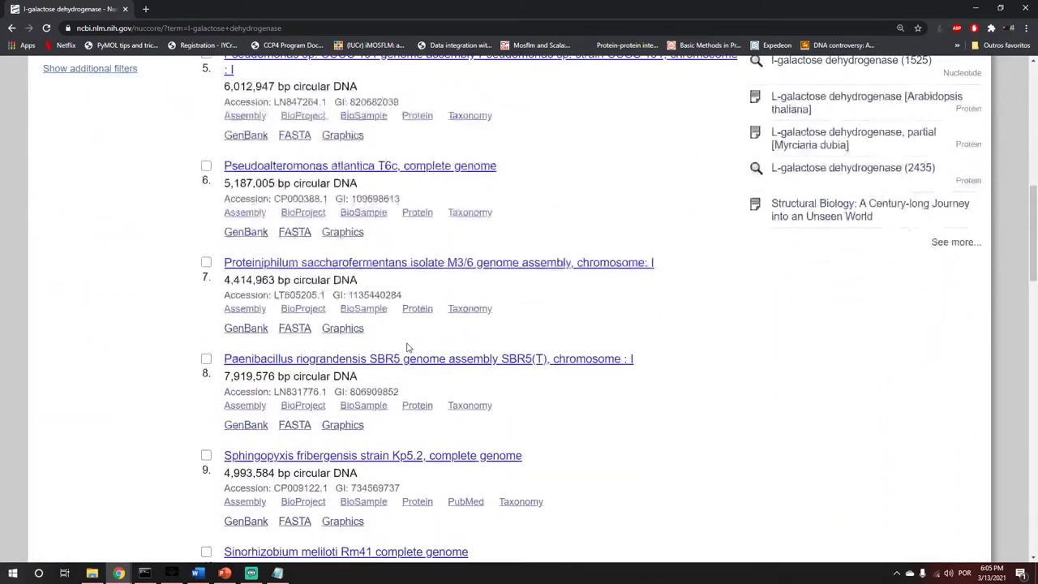
scroll(407, 347, "up", 8)
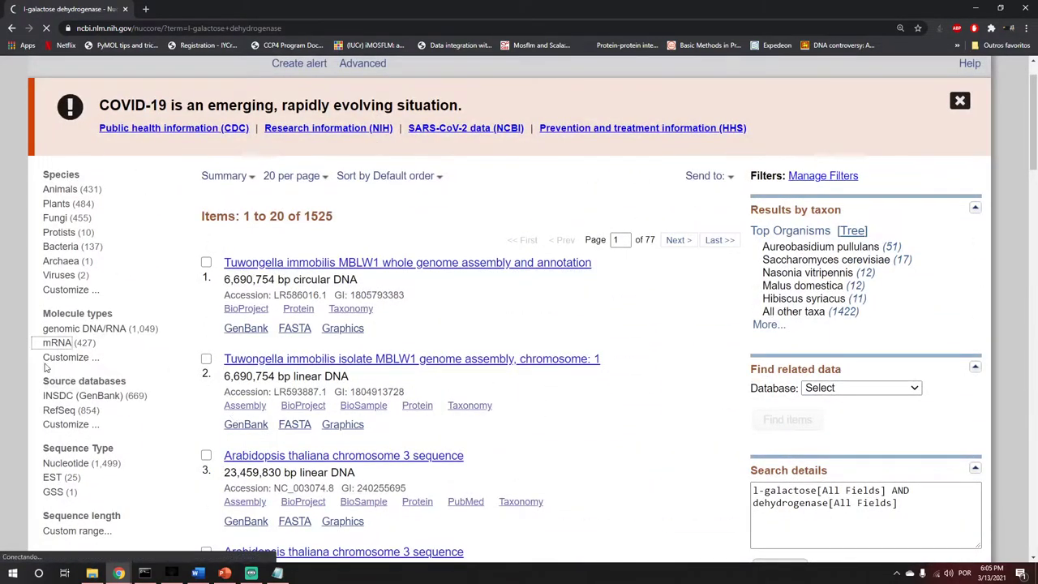
left_click(65, 345)
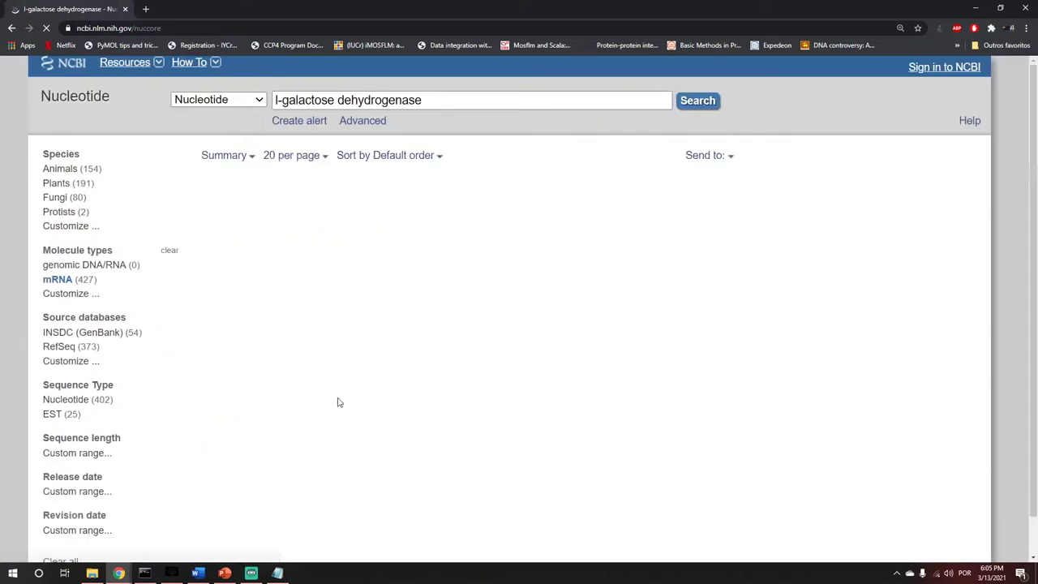
scroll(364, 420, "down", 1)
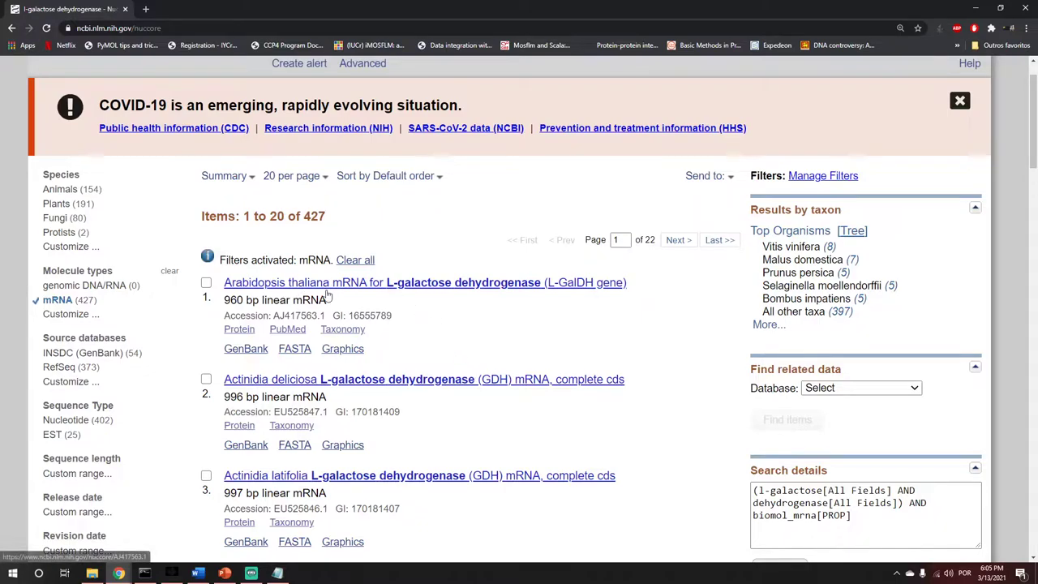
- Open the GenBank record for the Arabidopsis thaliana mRNA for L-galactose dehydrogenase (L-GalDH gene) and read its header
left_click(481, 288)
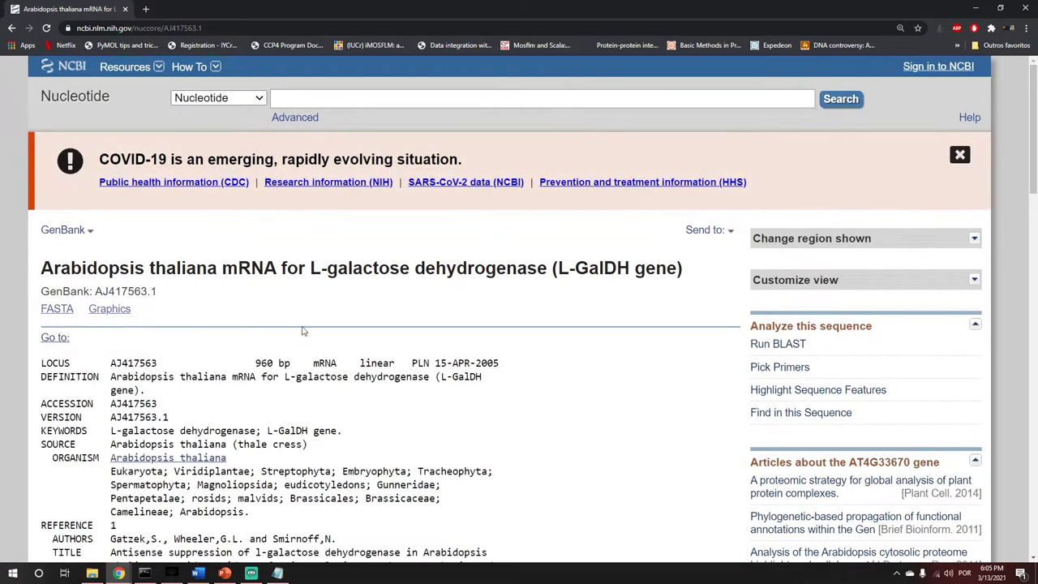
scroll(296, 357, "down", 3)
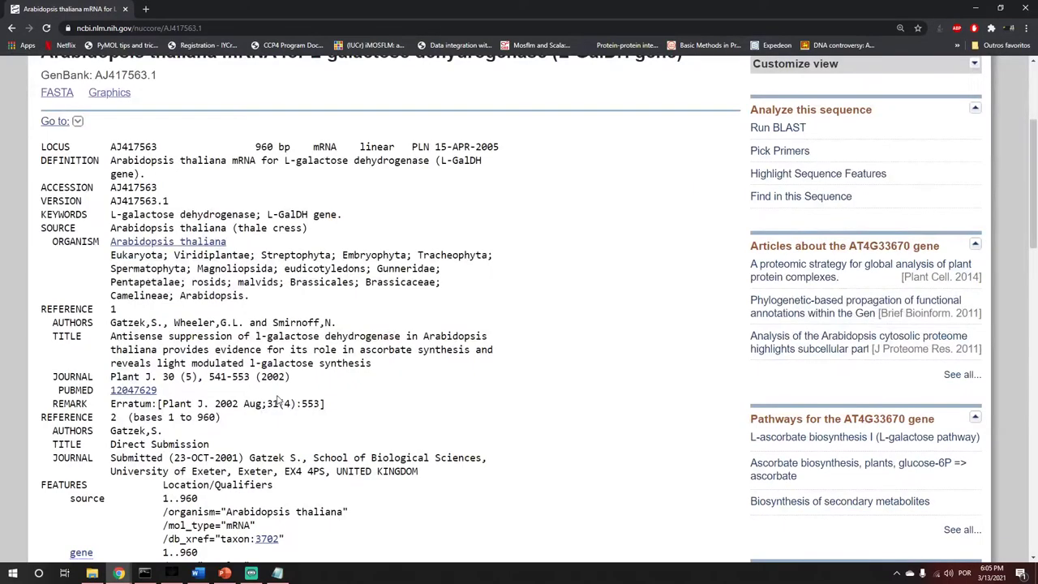
scroll(280, 393, "up", 1)
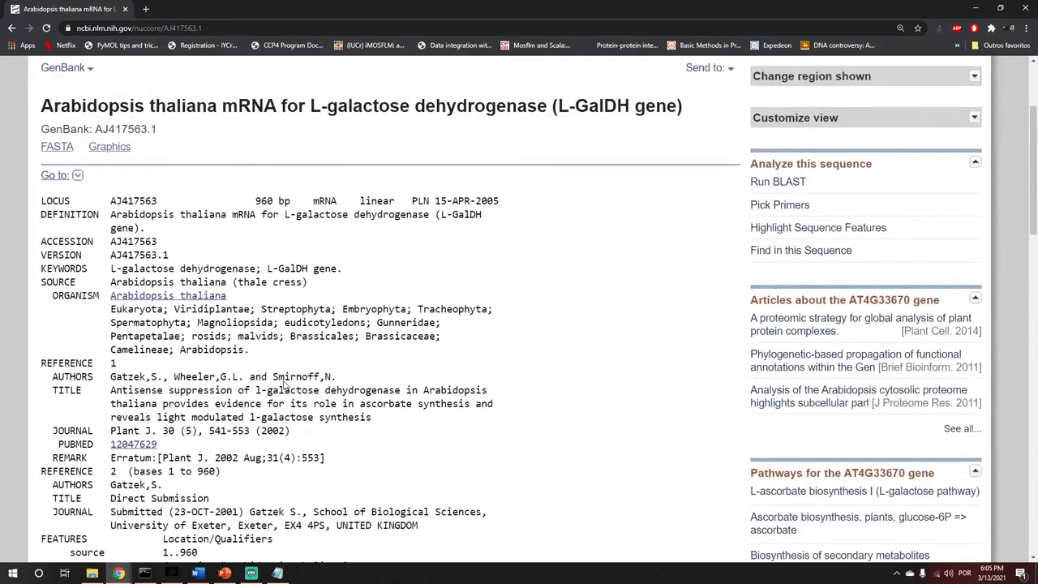
- Examine the nucleotide sequence under ORIGIN in the GenBank record, highlighting the full sequence and the translation above it
scroll(284, 387, "down", 10)
mouse_move(100, 161)
left_mouse_down()
mouse_move(324, 259)
mouse_move(424, 382)
left_mouse_up()
scroll(425, 382, "up", 1)
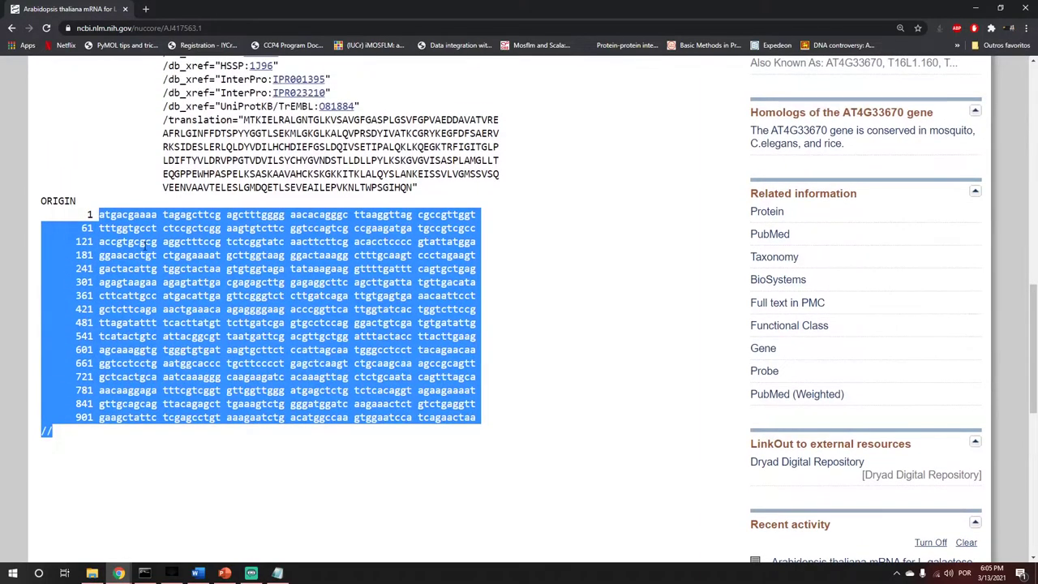
scroll(148, 243, "up", 1)
left_click(288, 236)
left_click_drag(247, 175, 422, 261)
left_click(390, 312)
- Display the Arabidopsis thaliana mRNA record in FASTA format and select its header and nucleotide sequence
scroll(310, 416, "up", 10)
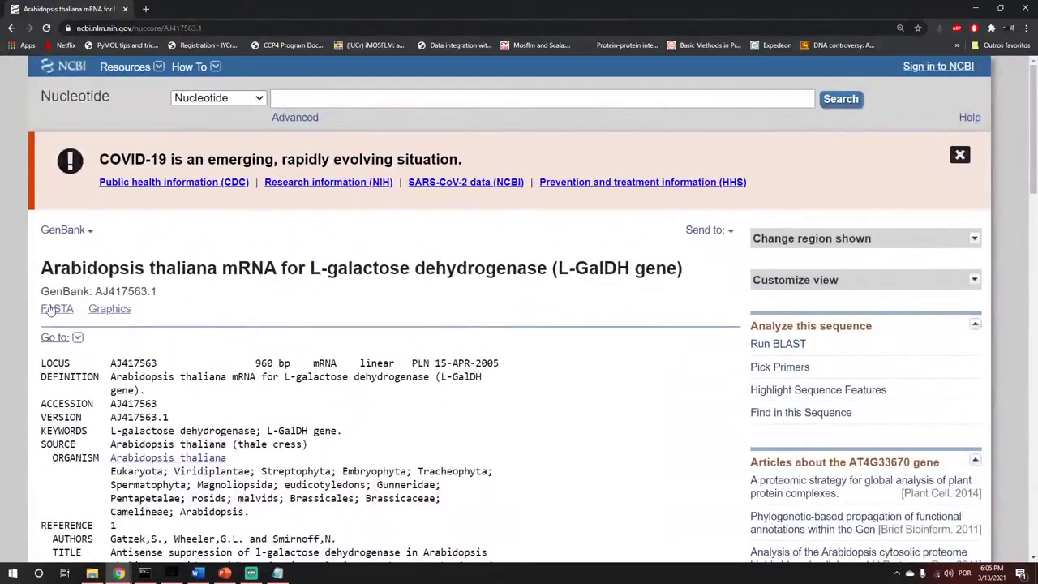
left_click(50, 310)
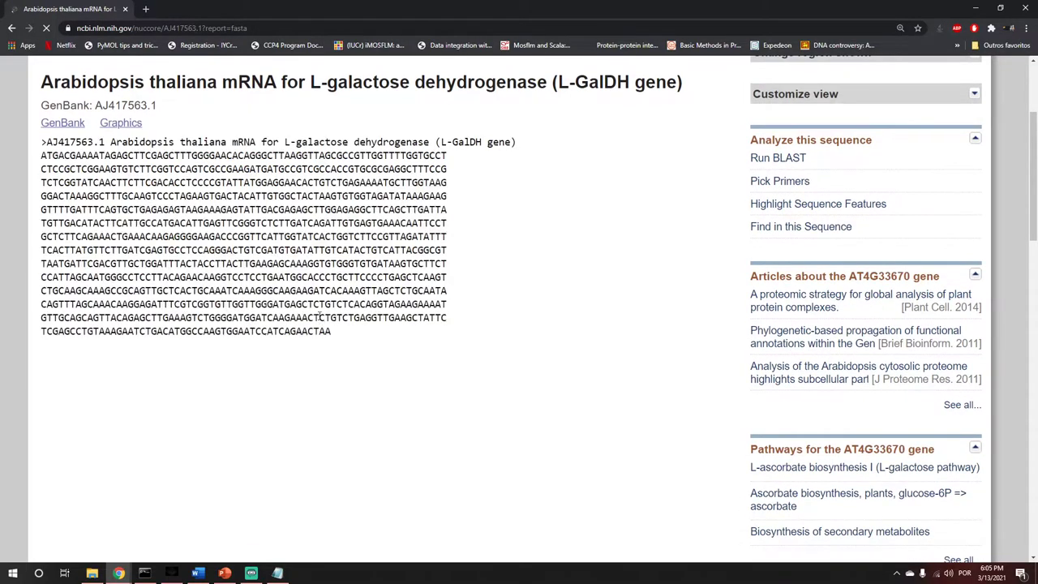
left_click_drag(332, 334, 41, 143)
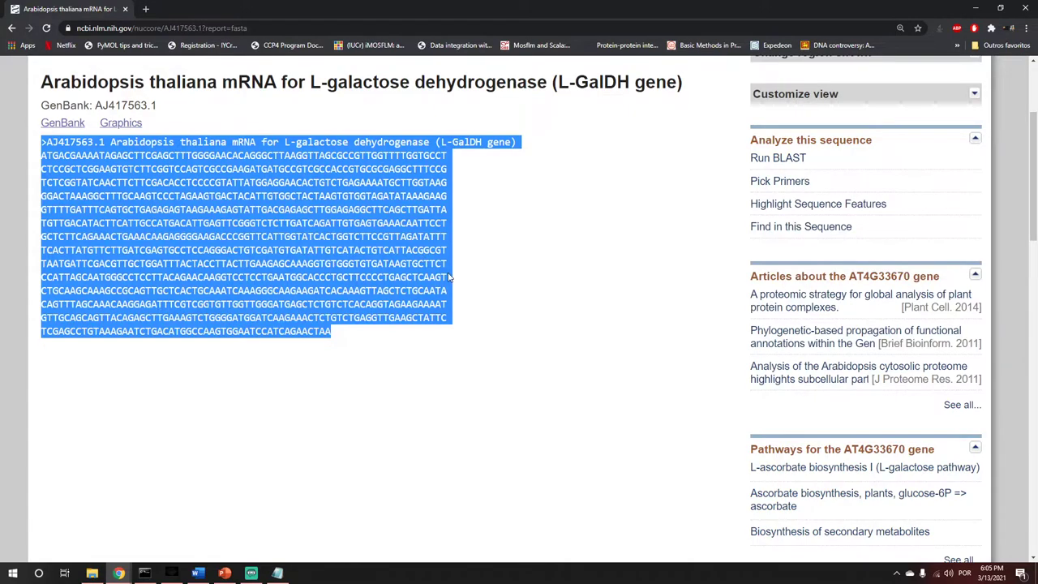
scroll(431, 316, "up", 1)
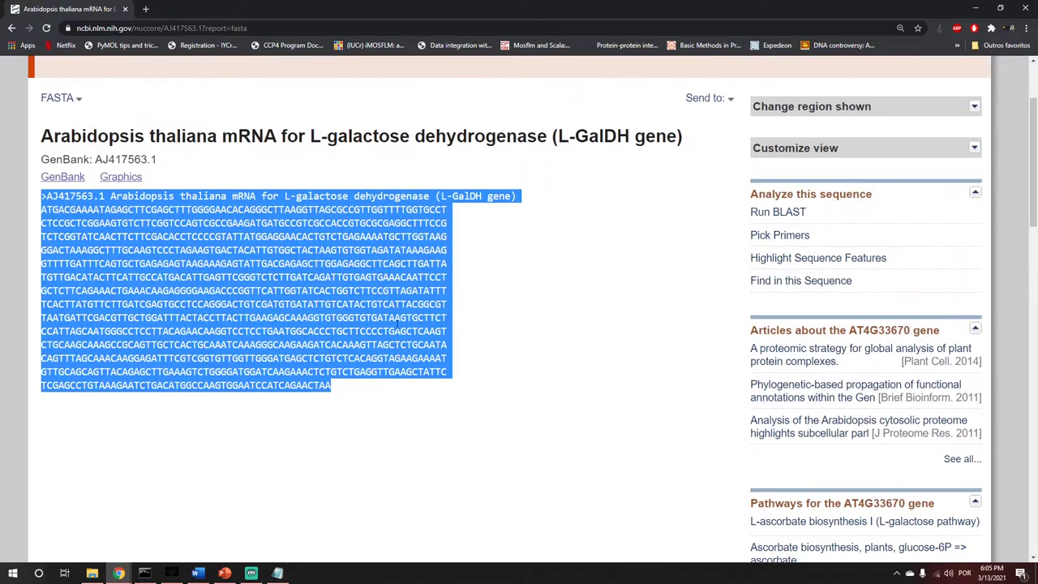
left_click(226, 269)
left_click_drag(340, 385, 2, 220)
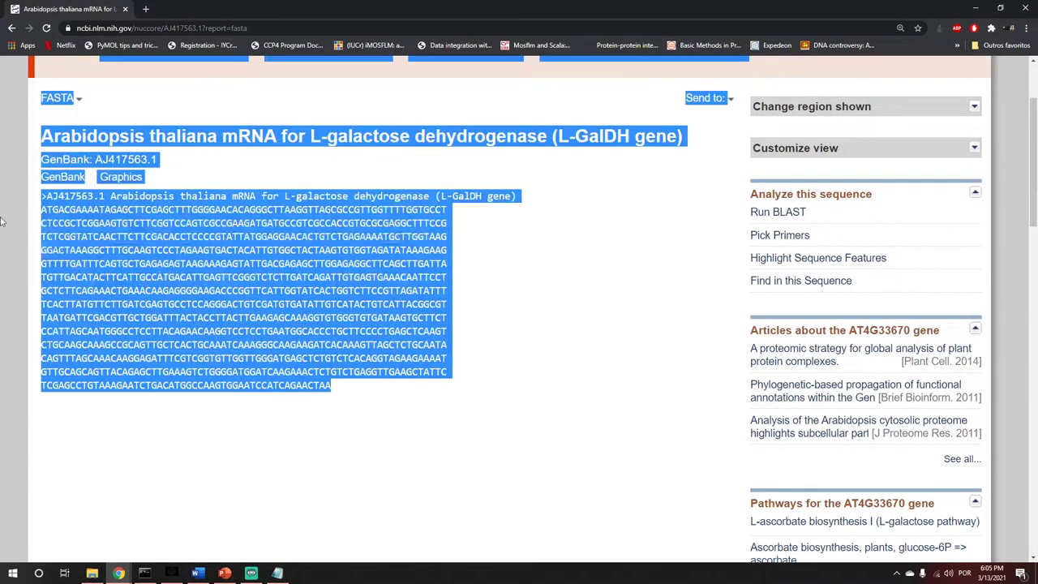
- Return to the GenBank view of the Arabidopsis thaliana mRNA record and highlight its CDS feature in the sequence
left_click(187, 264)
left_click(11, 27)
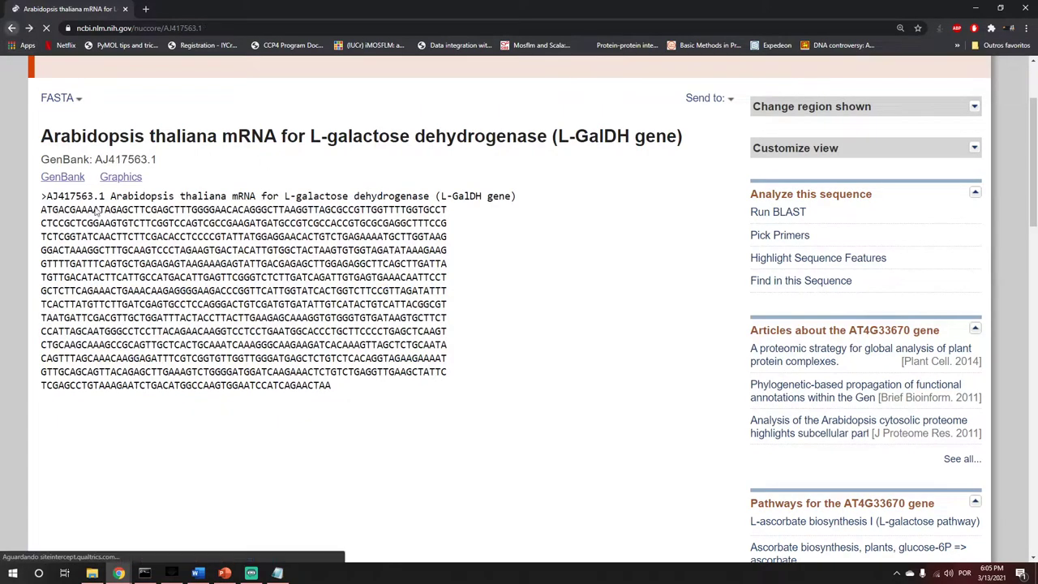
scroll(232, 357, "down", 10)
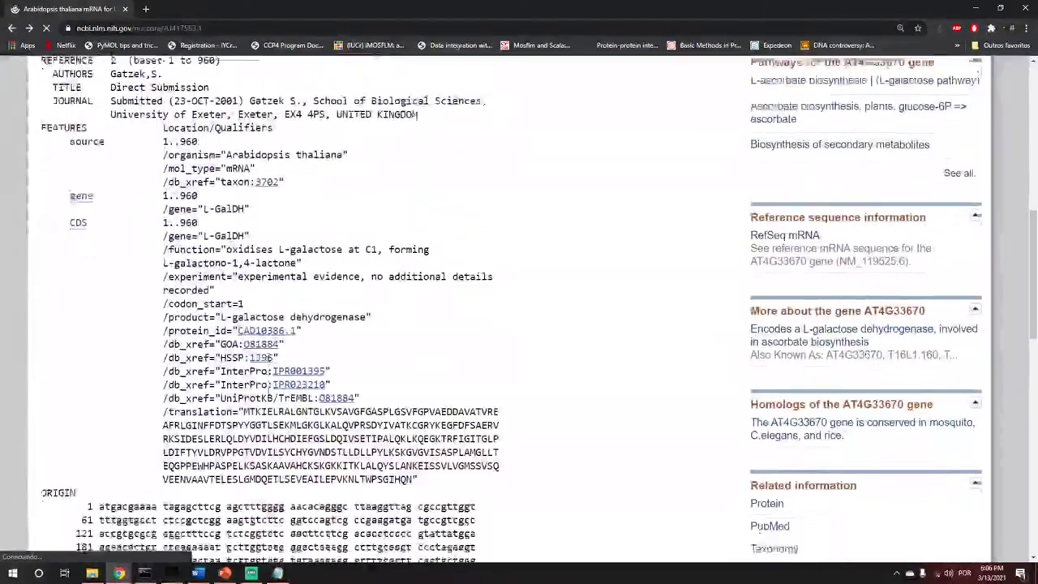
scroll(264, 383, "up", 1)
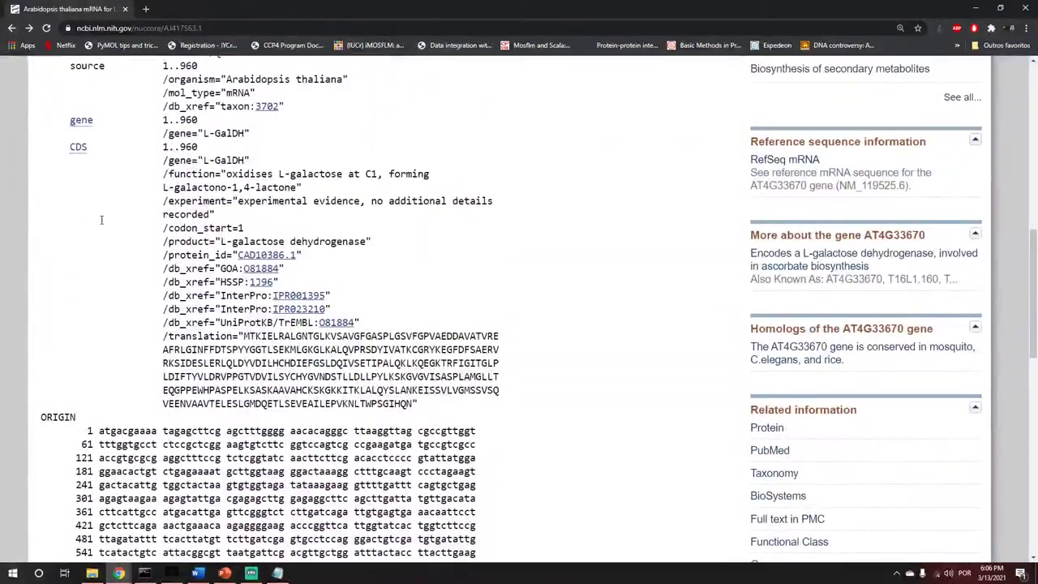
left_click(79, 149)
scroll(198, 378, "down", 2)
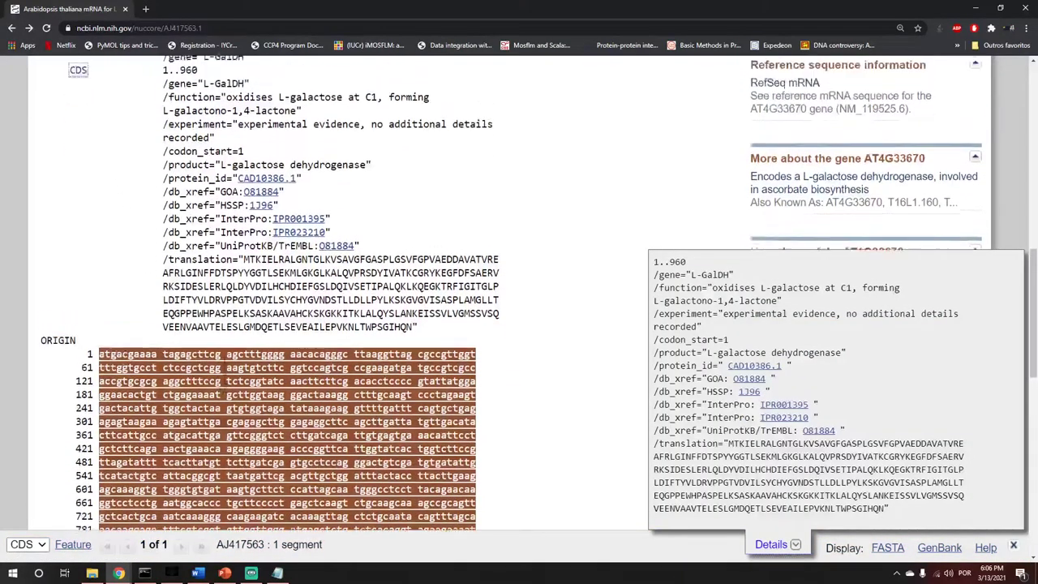
- Examine the highlighted coding sequence under ORIGIN together with the record's references and feature annotations
scroll(195, 376, "down", 2)
scroll(194, 377, "up", 4)
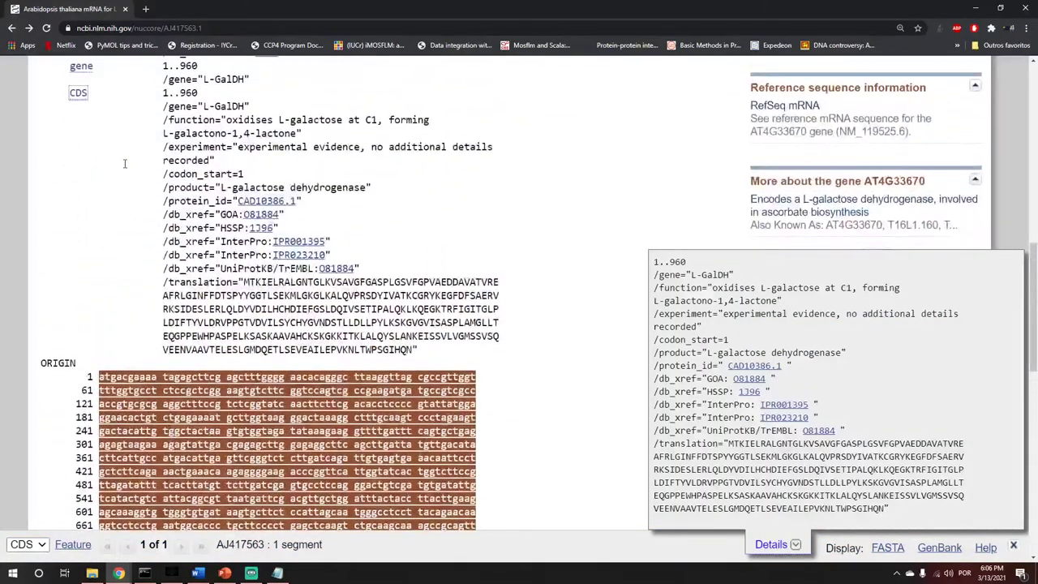
scroll(147, 436, "down", 1)
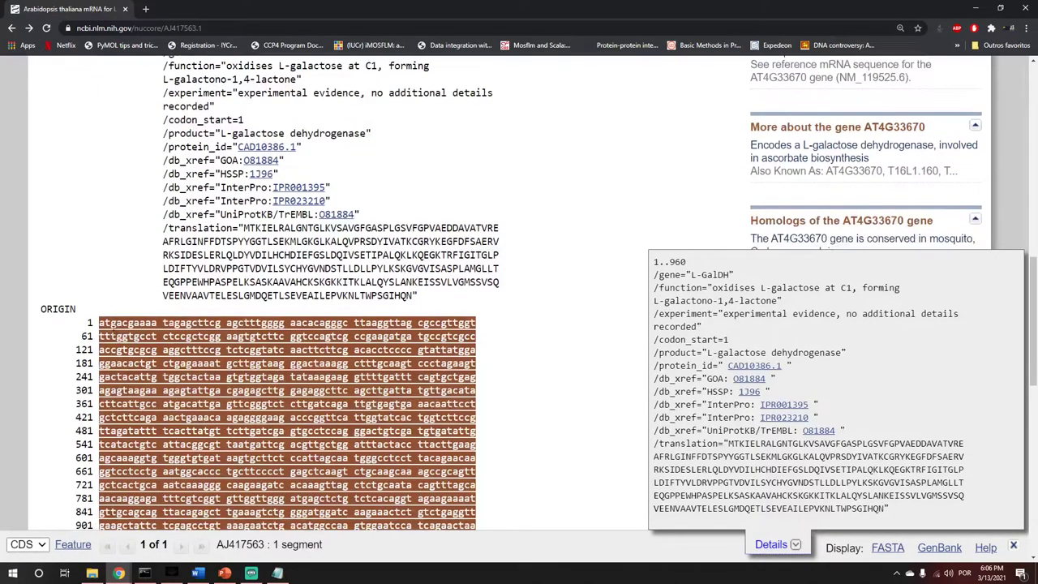
scroll(478, 476, "down", 1)
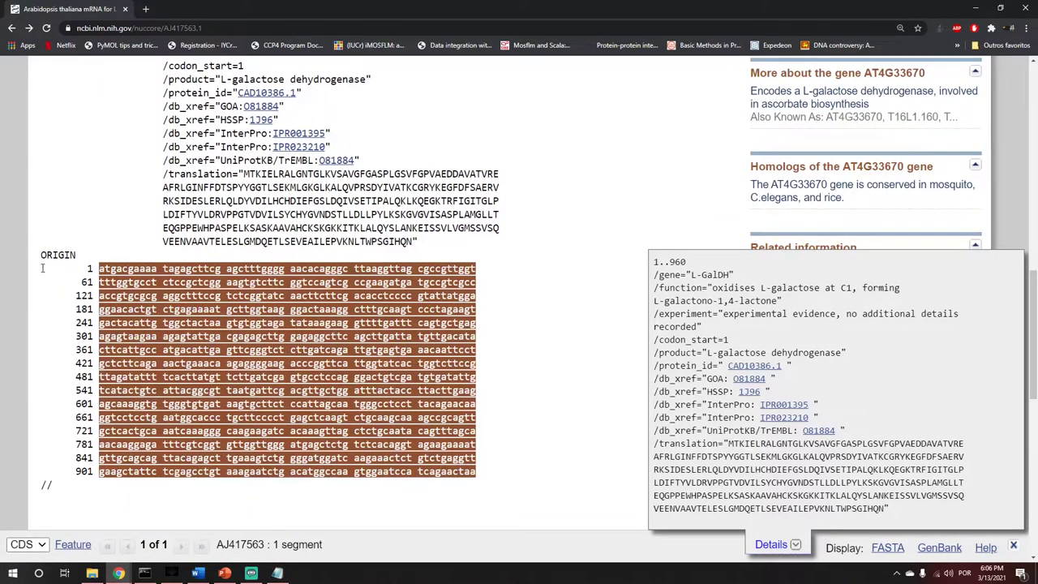
scroll(42, 267, "up", 3)
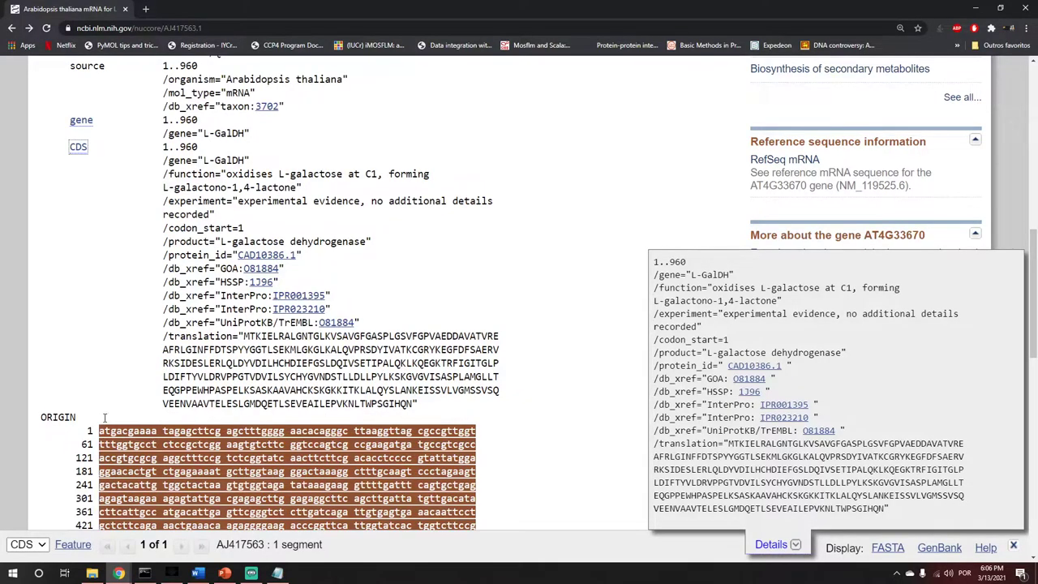
scroll(322, 265, "up", 6)
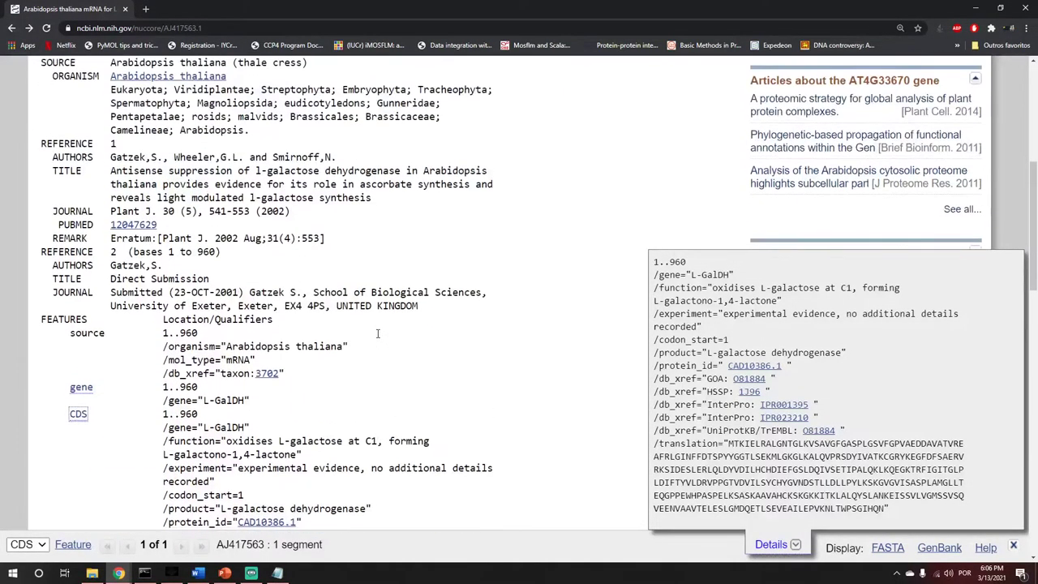
scroll(241, 328, "down", 4)
scroll(353, 329, "down", 3)
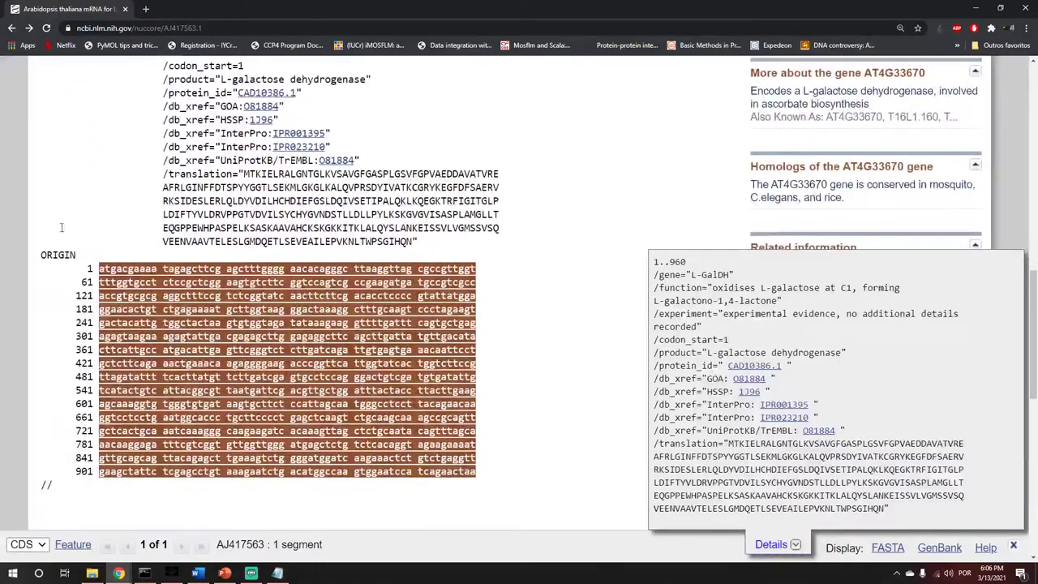
scroll(397, 332, "up", 1)
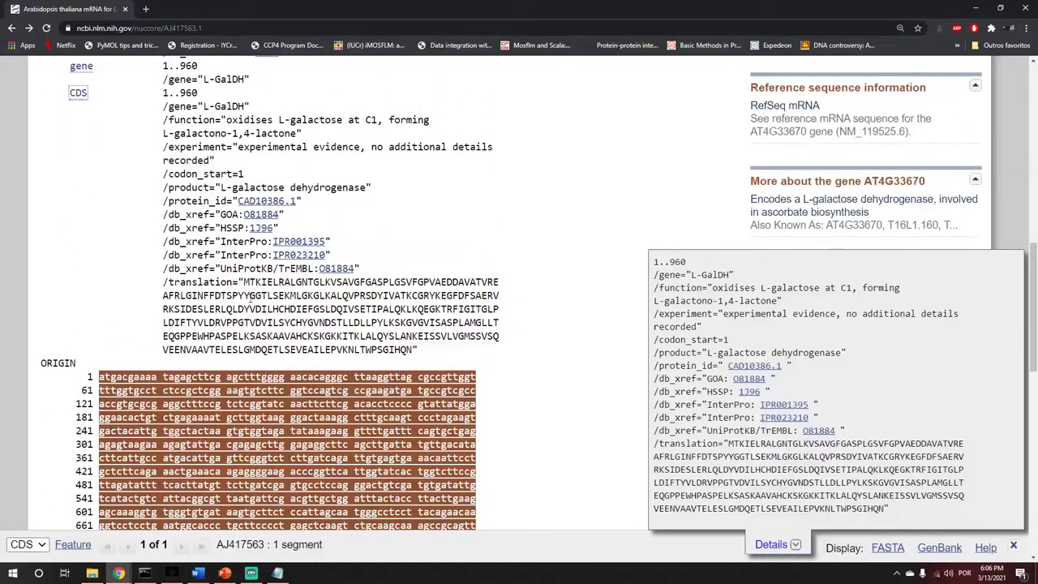
- Select the amino acid translation in the CDS feature, clear the selection, and return to the record's header
left_click_drag(244, 282, 419, 357)
left_click(431, 361)
scroll(383, 320, "up", 1)
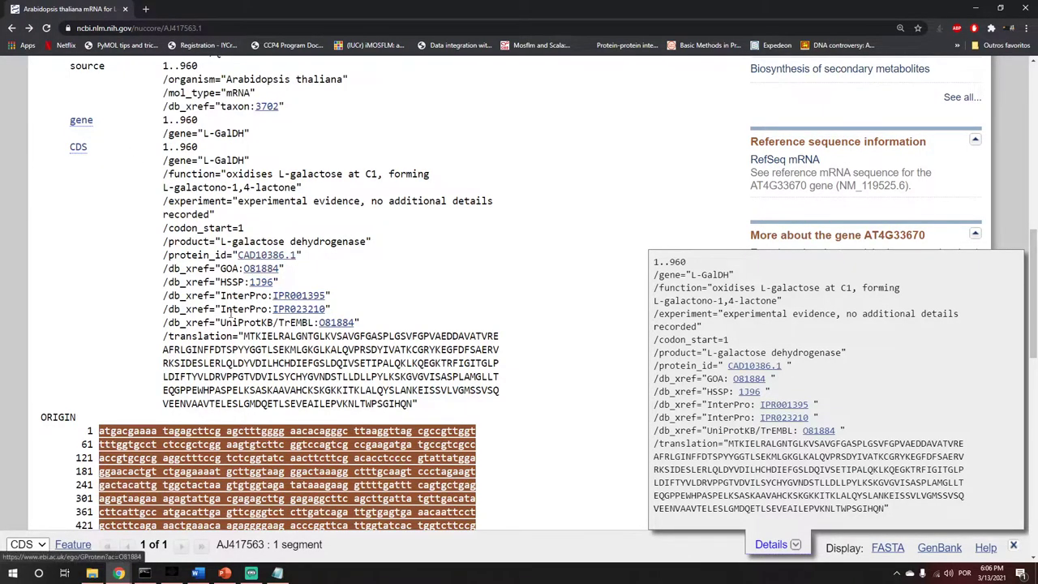
scroll(266, 377, "down", 2)
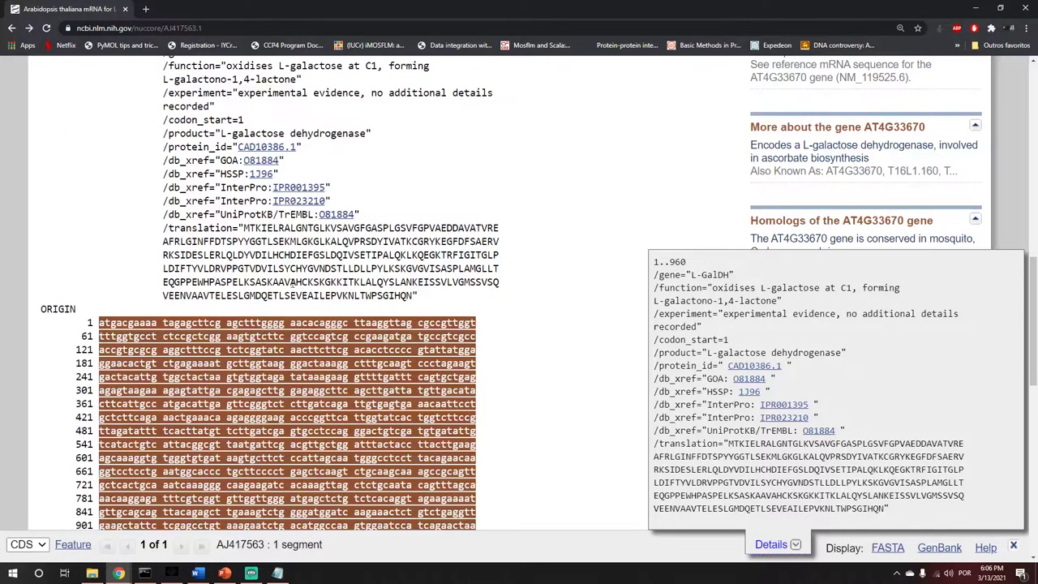
scroll(287, 283, "up", 15)
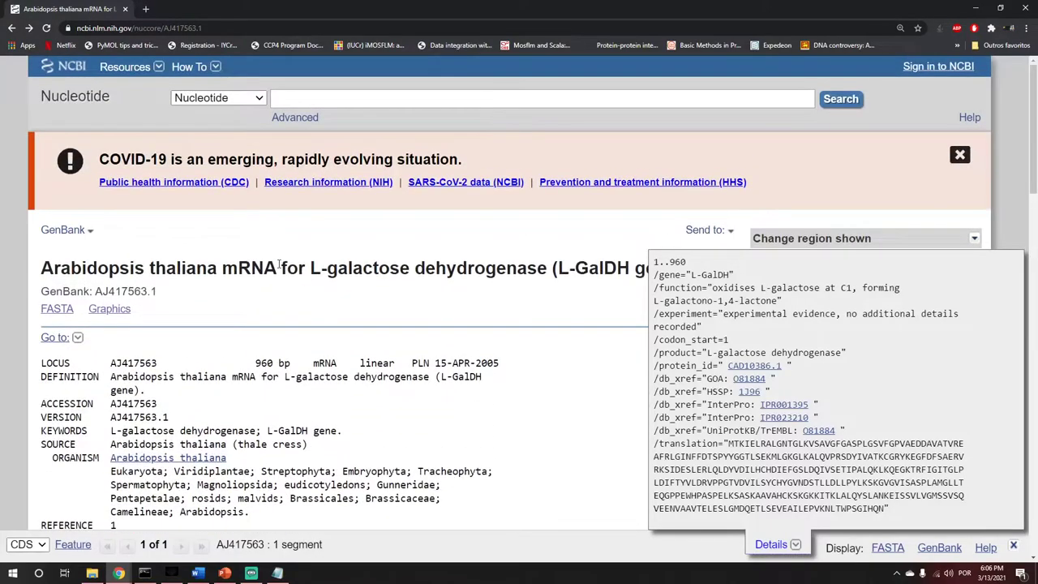
- Search Google for "uniprot" in a new browser tab
left_click(145, 9)
type("unp")
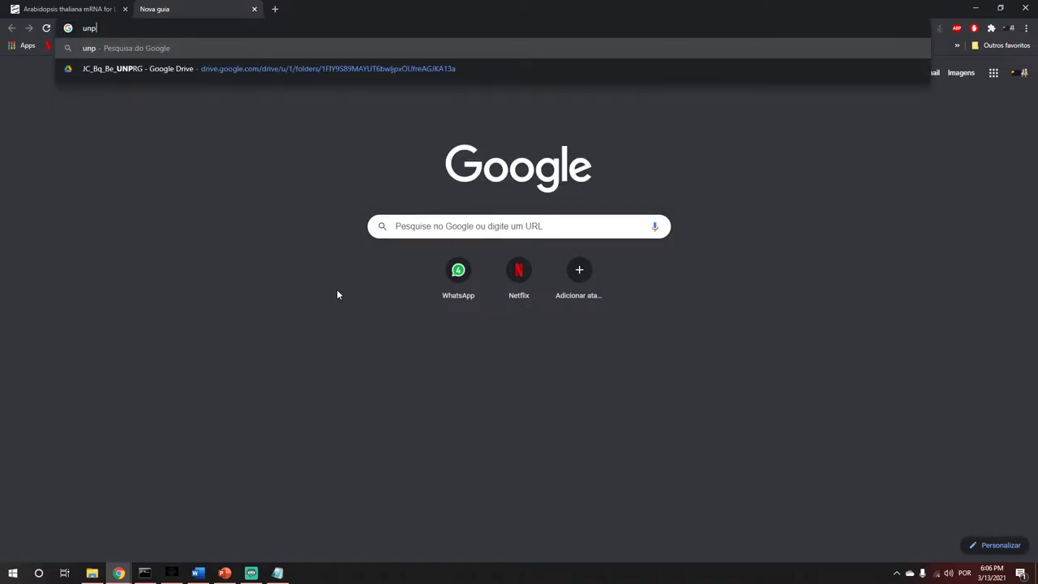
type("rot")
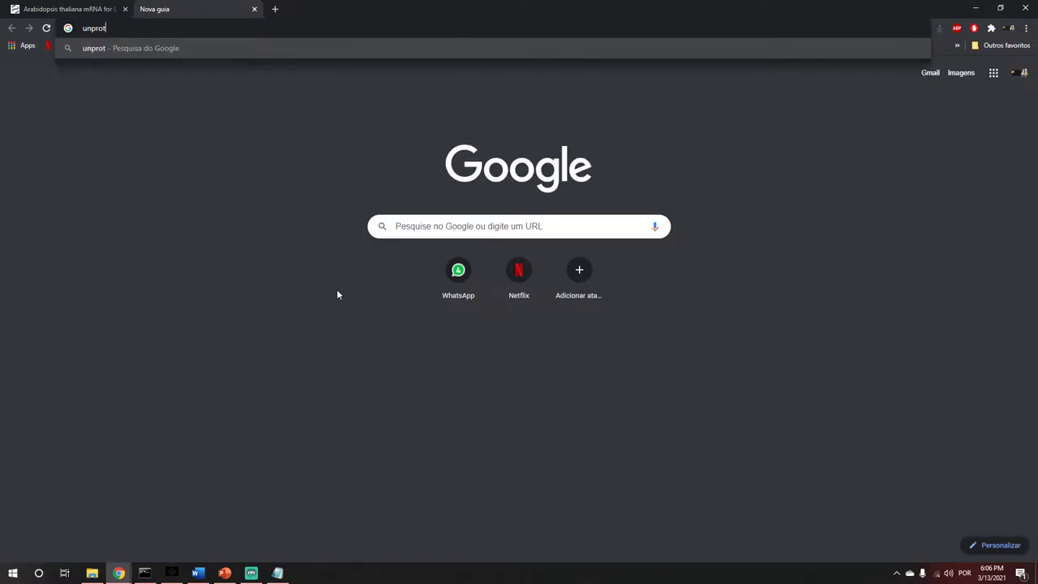
key("BackSpace")
key("BackSpace")
key("BackSpace")
key("BackSpace")
type("i")
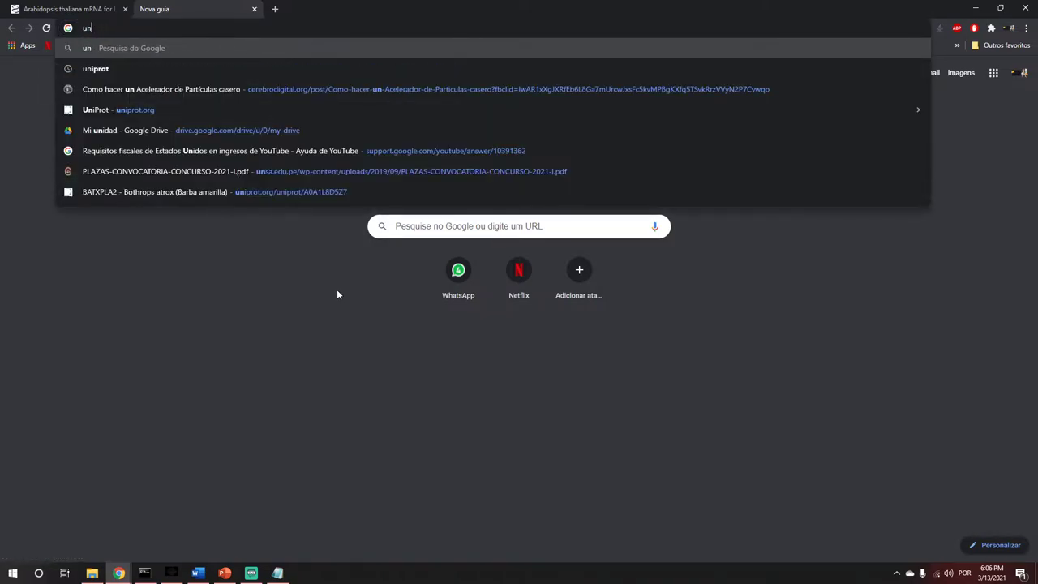
type("prot")
key("Return")
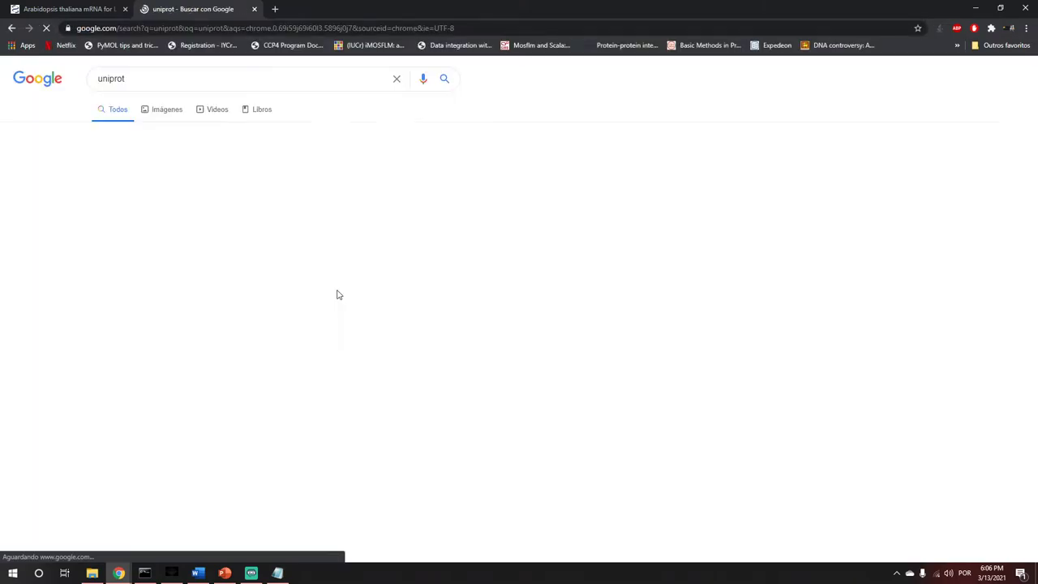
- Go back from the GenBank record to the mRNA-filtered Nucleotide results for l-galactose dehydrogenase and look them over
left_click(57, 12)
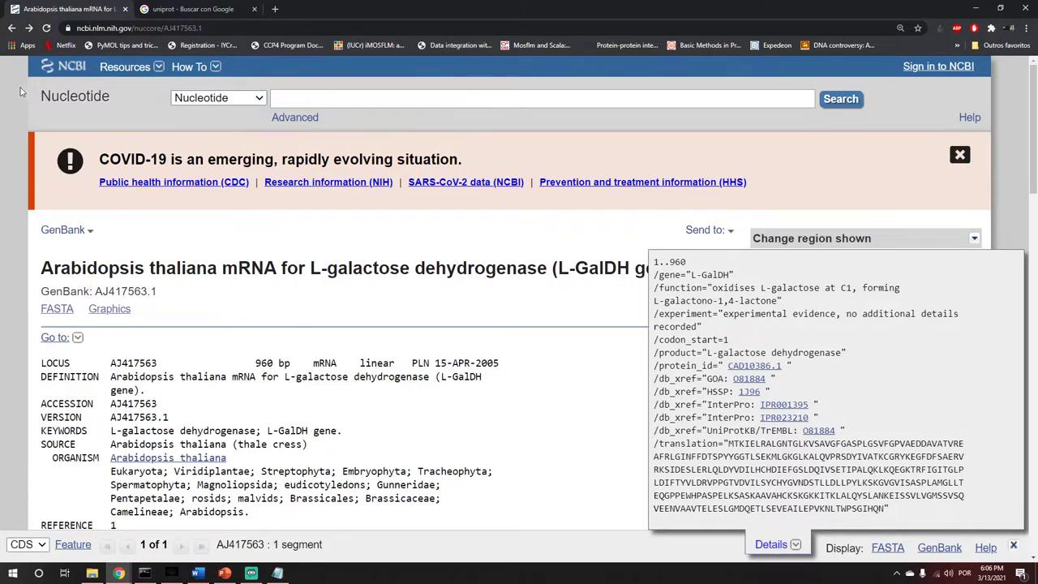
left_click(11, 27)
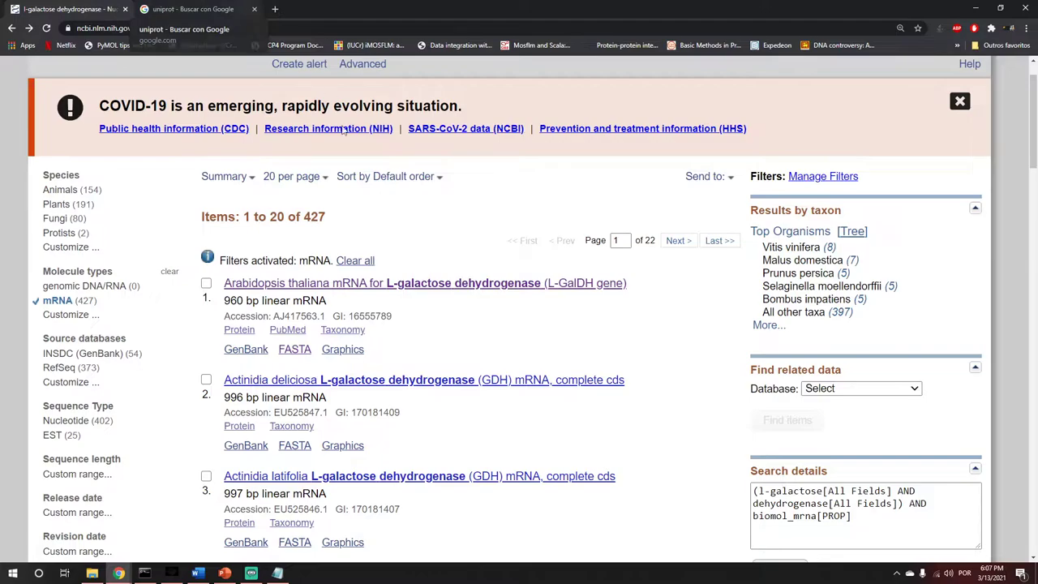
scroll(251, 175, "up", 1)
left_click(186, 10)
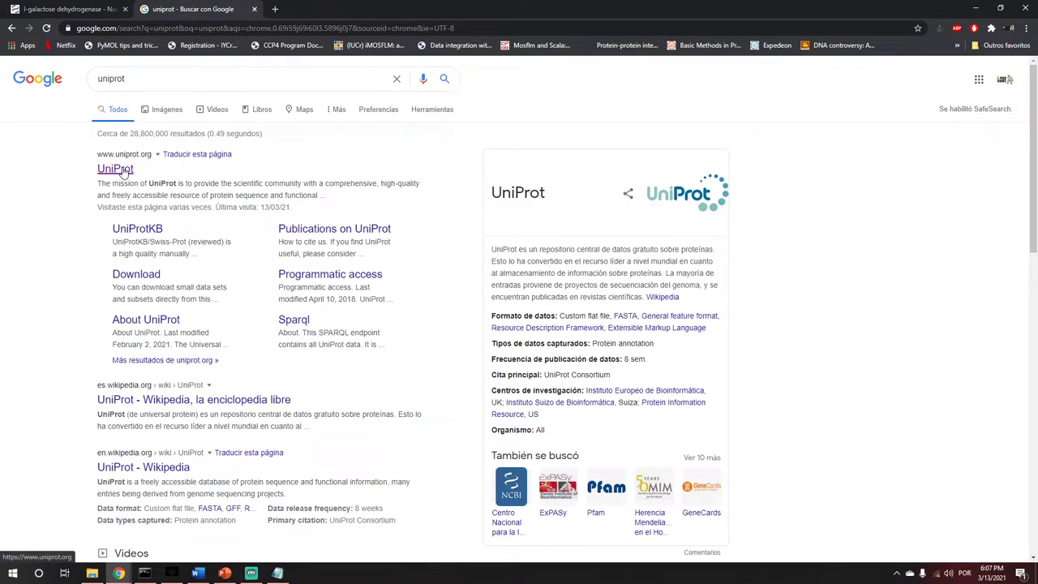
left_click(66, 10)
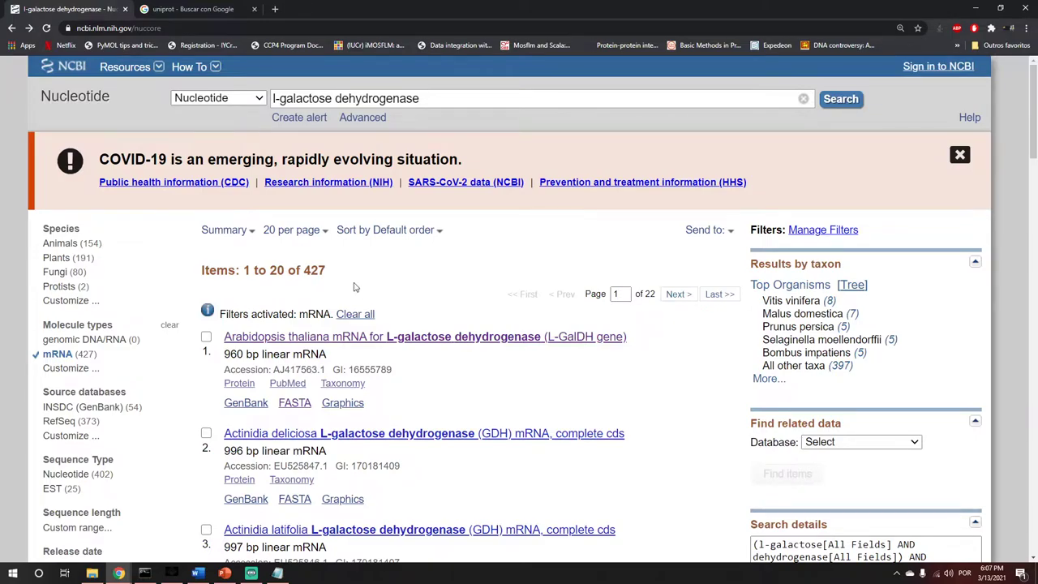
- Open the UniProt website from the Google results and search UniProtKB for "L-galactose dehydrogenase"
left_click(182, 12)
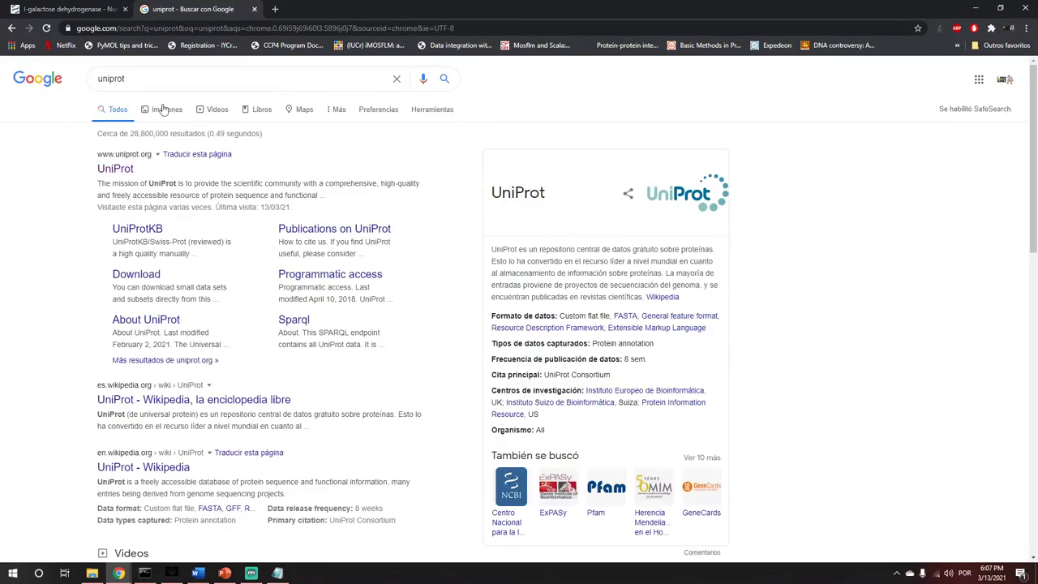
left_click(116, 170)
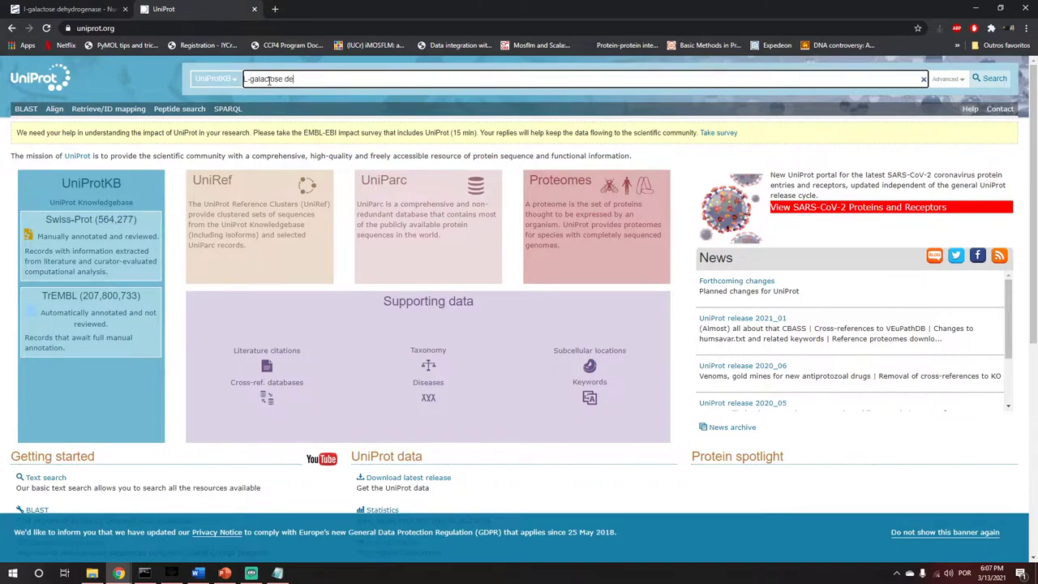
type("ogenase")
key("Return")
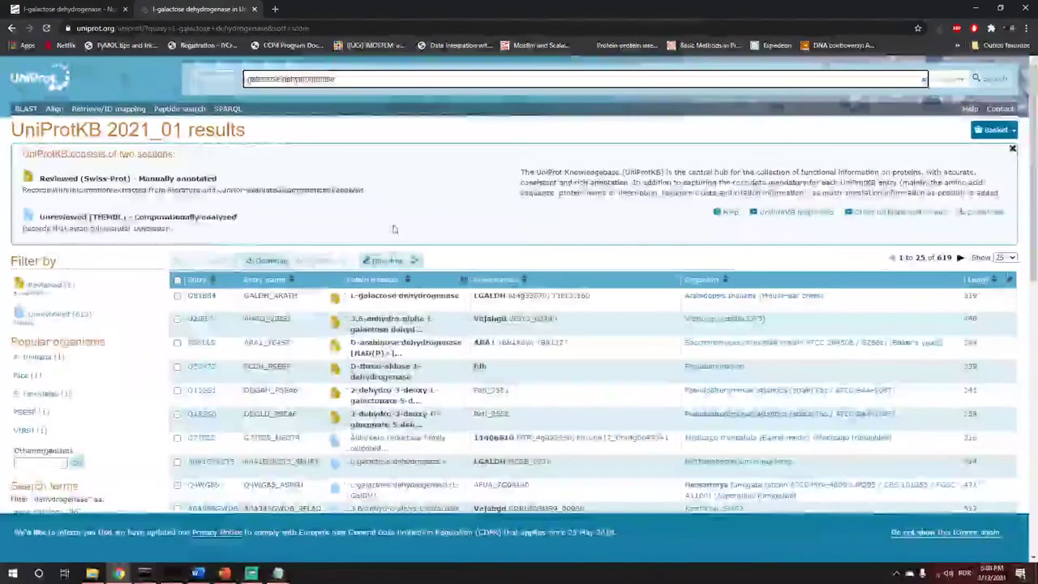
- Look over the UniProtKB results table, checking the reviewed and unreviewed entries, their protein names and organisms
scroll(271, 194, "down", 1)
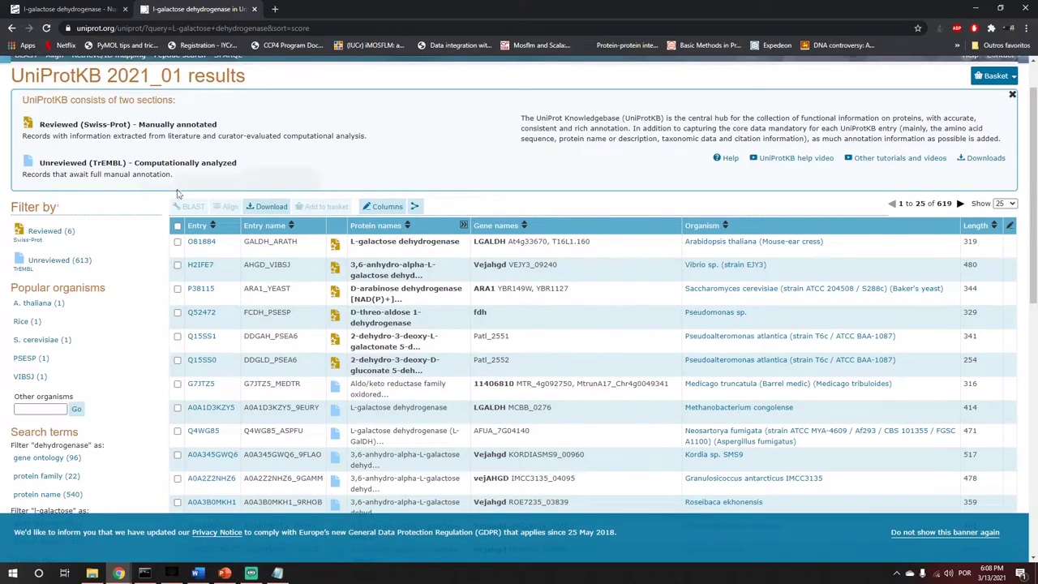
scroll(320, 295, "down", 1)
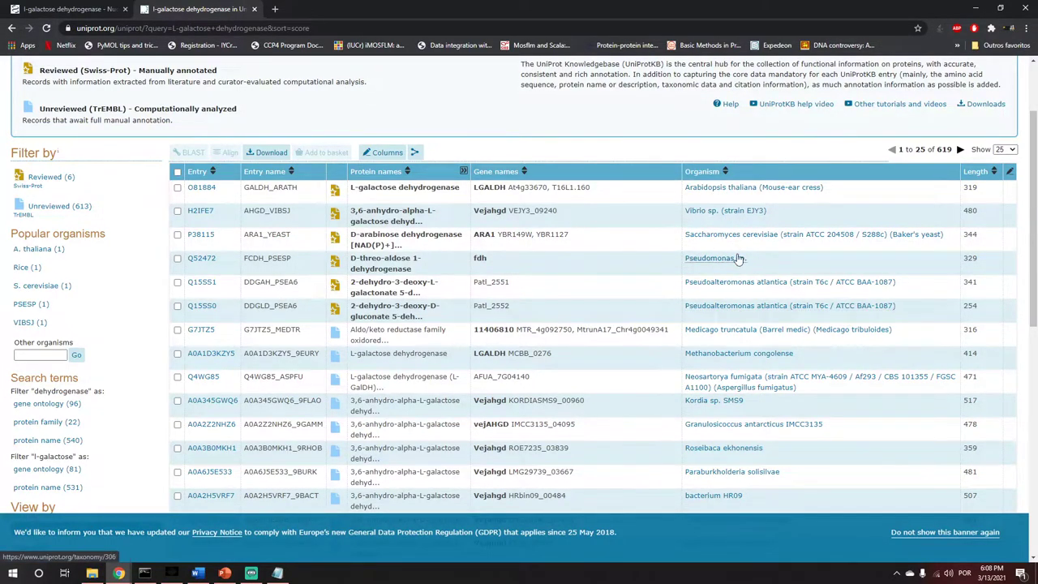
scroll(726, 260, "down", 1)
scroll(704, 293, "down", 6)
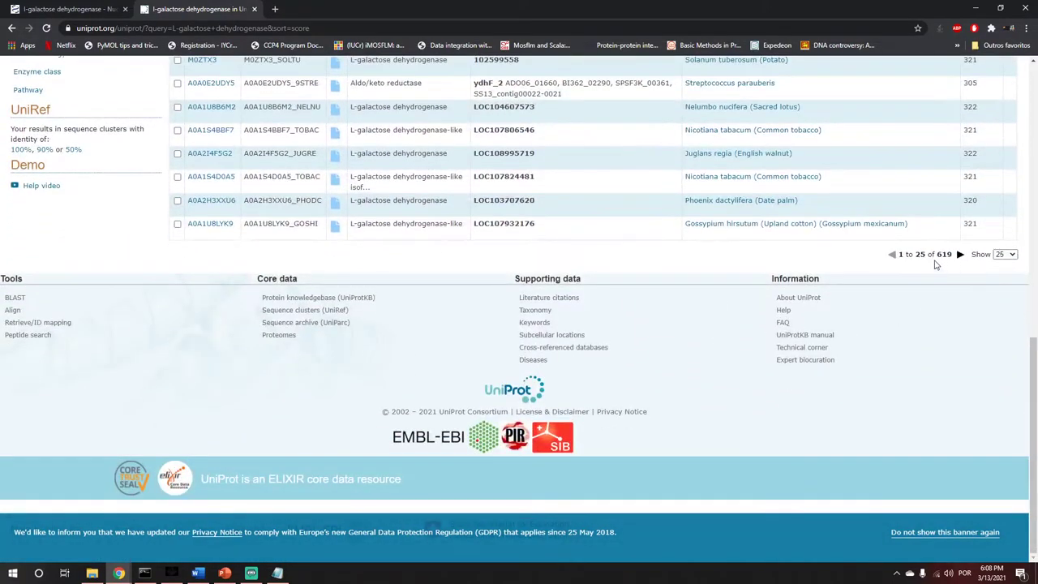
scroll(929, 184, "up", 6)
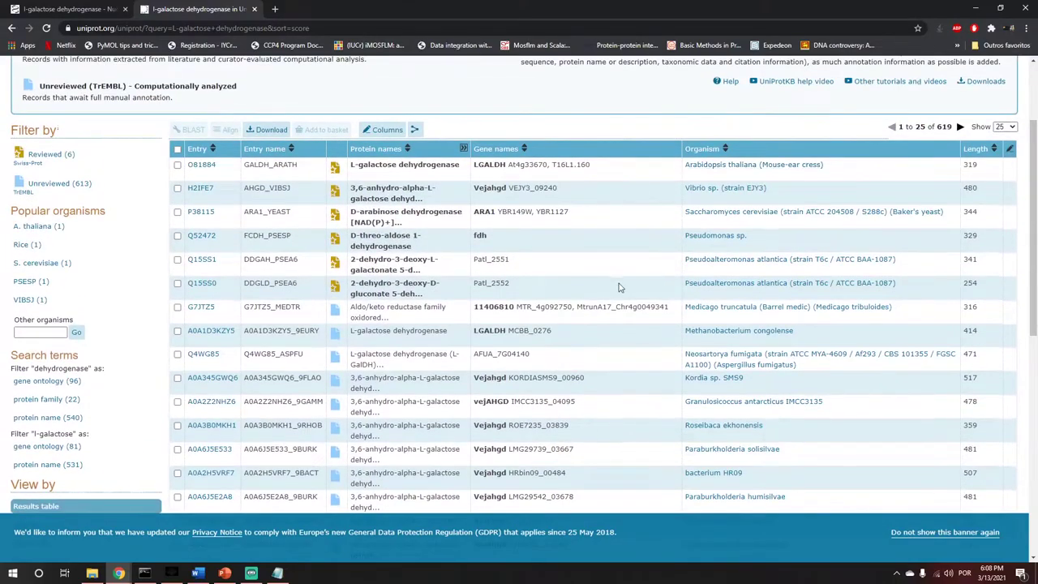
scroll(620, 288, "up", 2)
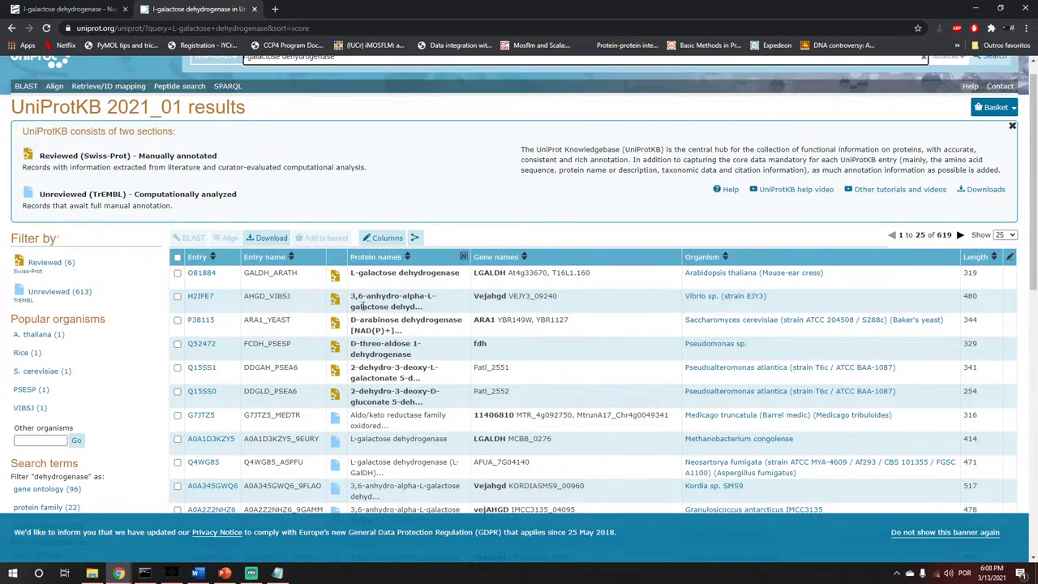
scroll(358, 297, "up", 1)
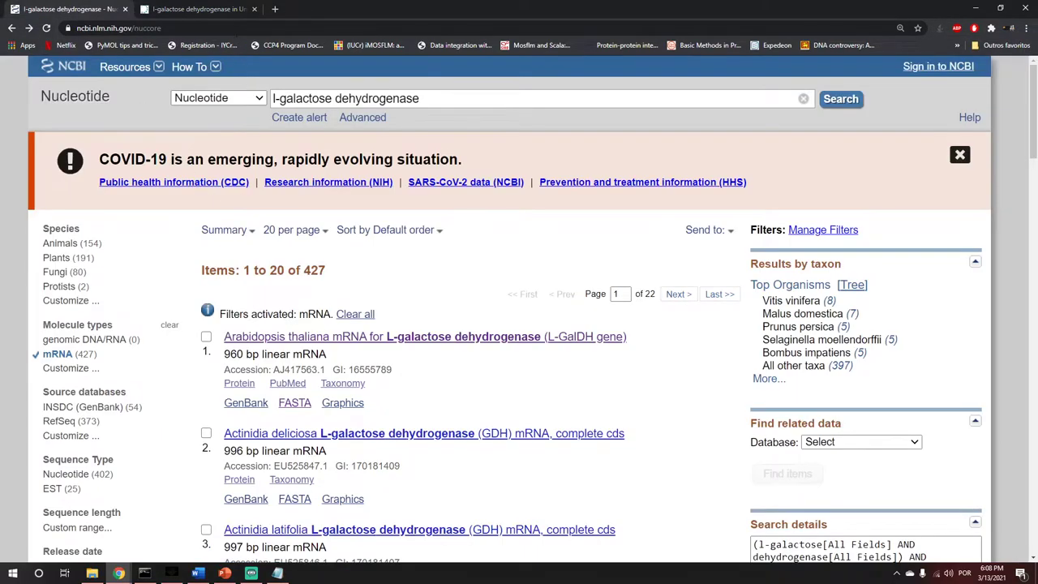
- Open the UniProt entry O81884 (GALDH_ARATH) for Arabidopsis thaliana, view its header, and switch back to the NCBI Nucleotide results
left_click(220, 8)
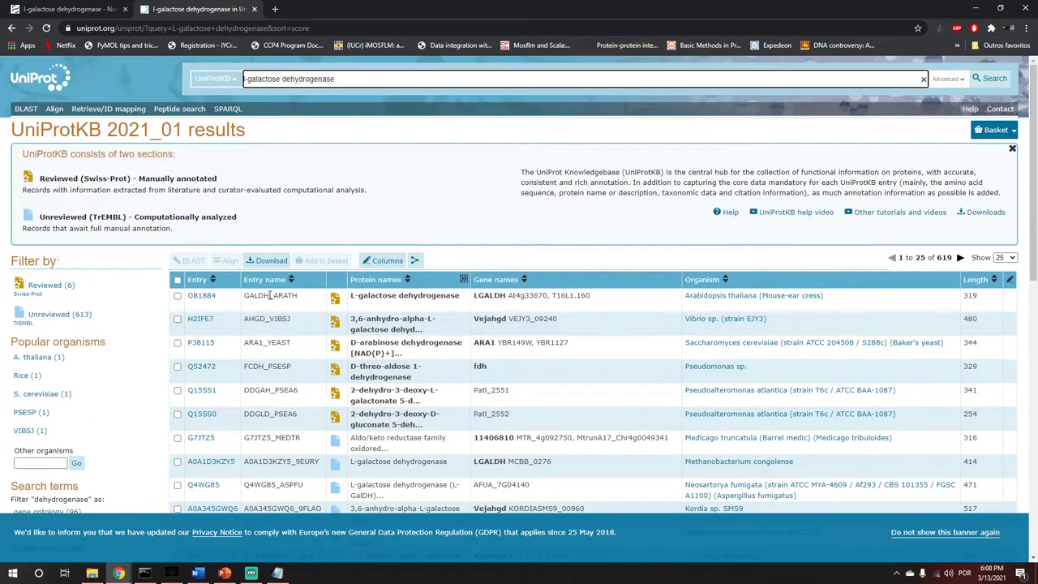
left_click(201, 297)
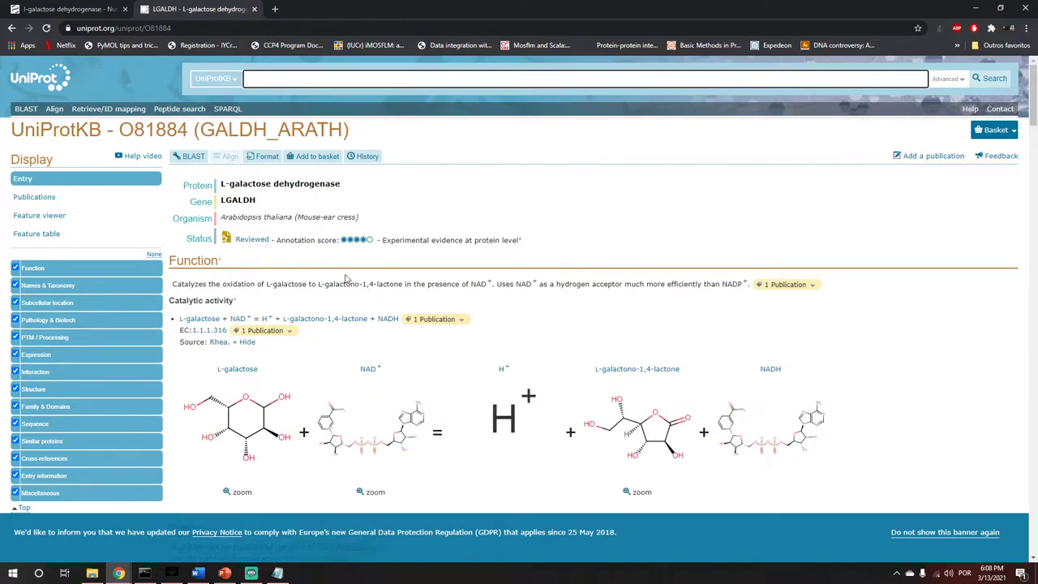
left_click(305, 188)
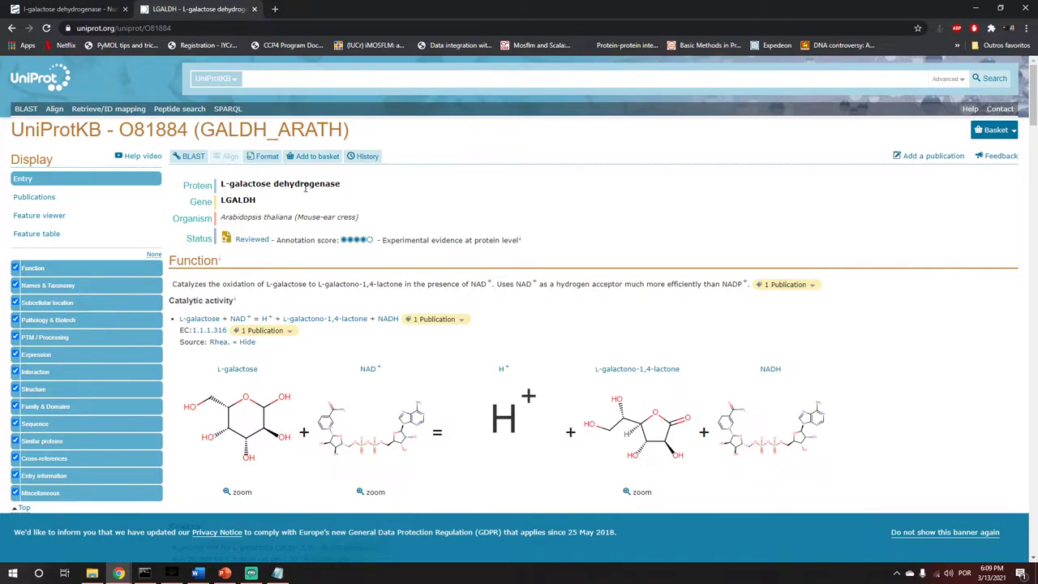
left_click(49, 8)
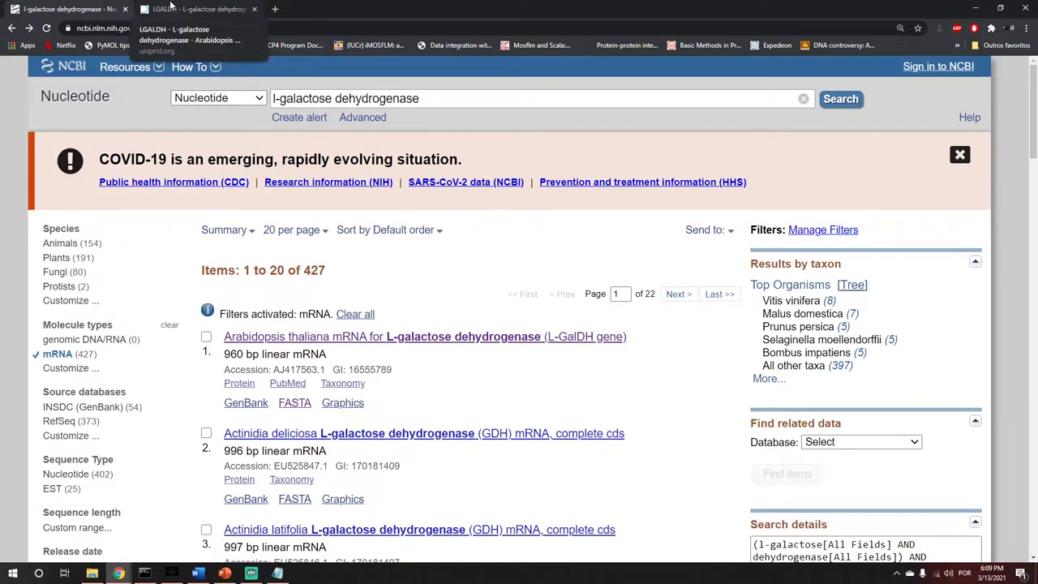
- Switch to the UniProt entry, copy its accession O81884 and search UniProtKB with it
left_click(172, 8)
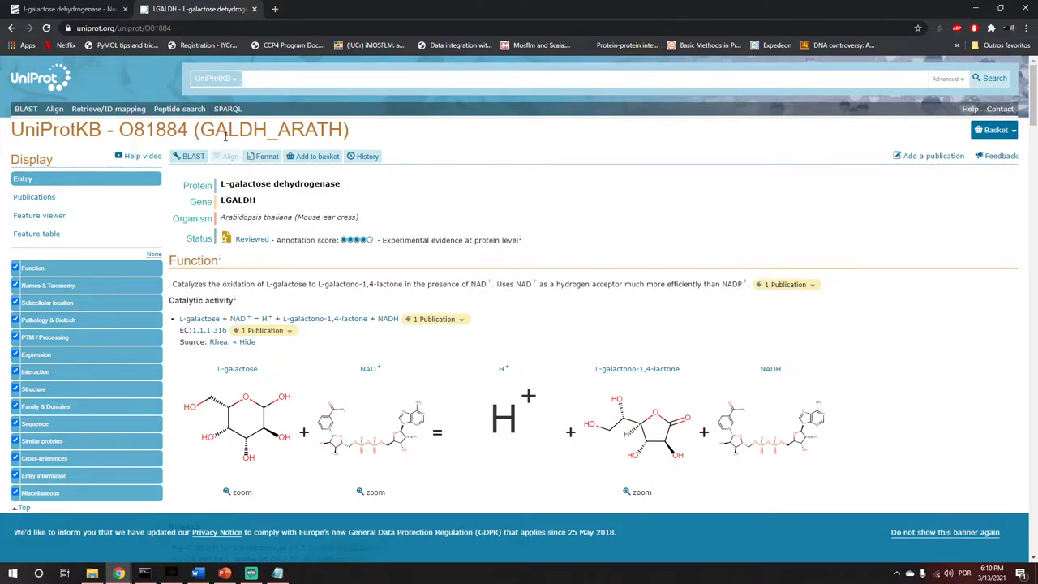
left_click_drag(119, 130, 189, 132)
right_click(167, 128)
left_click(194, 137)
left_click(261, 78)
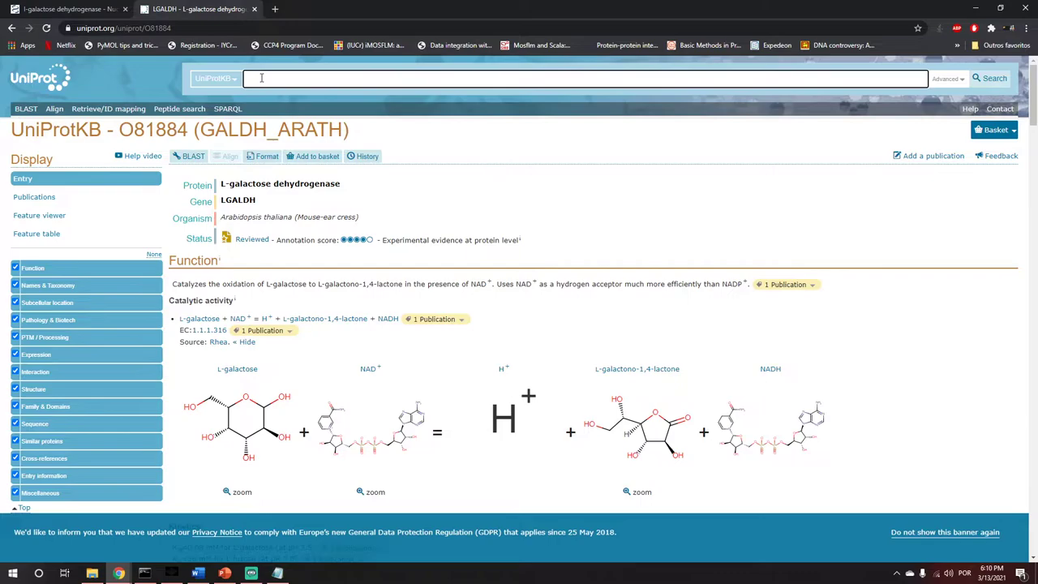
key("ctrl+v")
left_click(999, 78)
- Highlight the protein name and gene name in the entry header and check the organism
left_click_drag(221, 184, 357, 193)
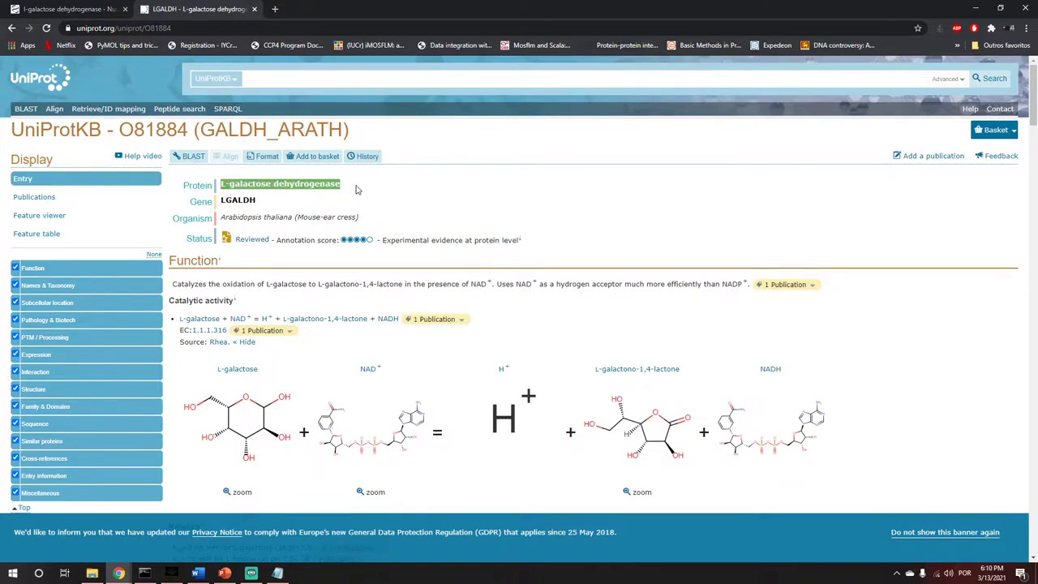
left_click_drag(280, 207, 227, 203)
left_click(285, 226)
left_click_drag(285, 226, 236, 203)
left_click(397, 220)
- Examine the entry's Function section, covering the catalytic reaction, its substrates and products, and the kinetics values
scroll(368, 242, "down", 2)
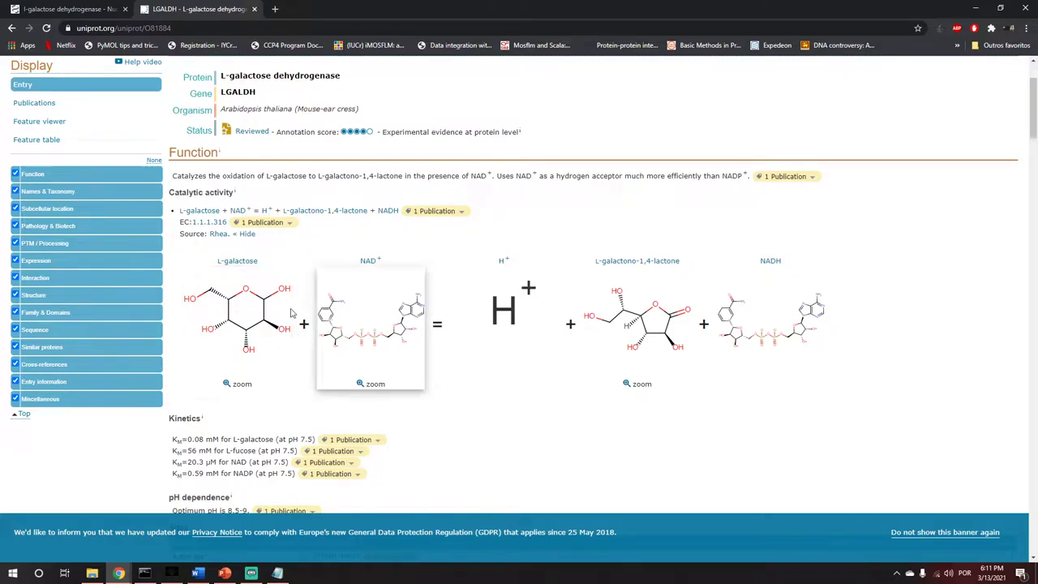
scroll(478, 403, "down", 1)
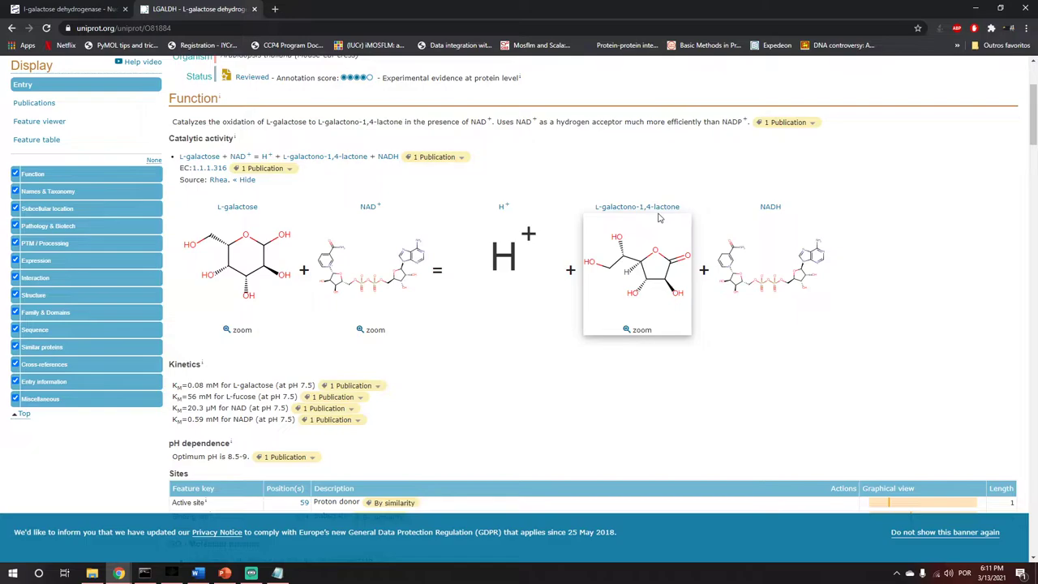
scroll(472, 418, "down", 1)
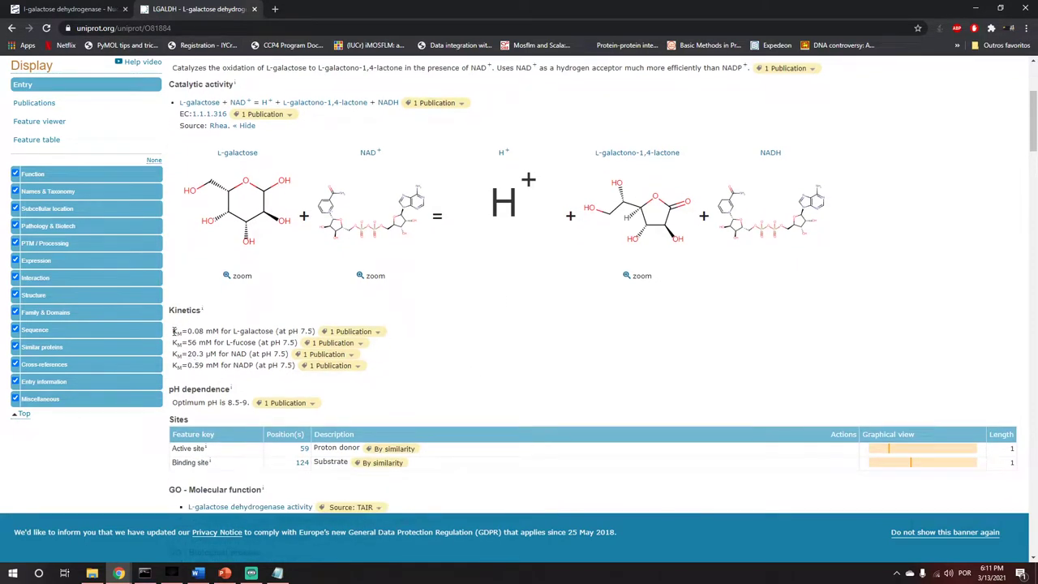
left_click_drag(174, 332, 297, 368)
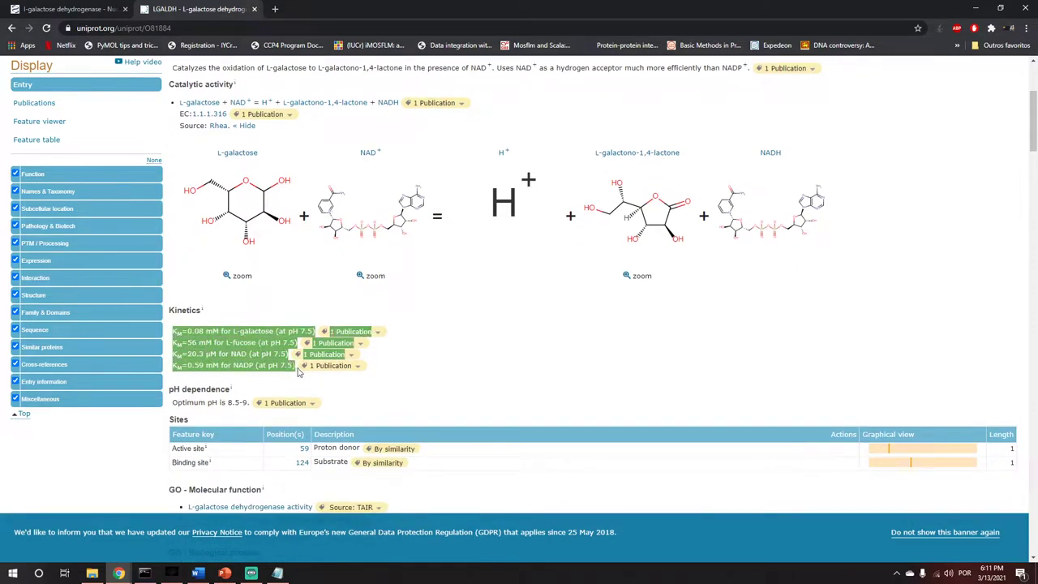
scroll(462, 318, "up", 3)
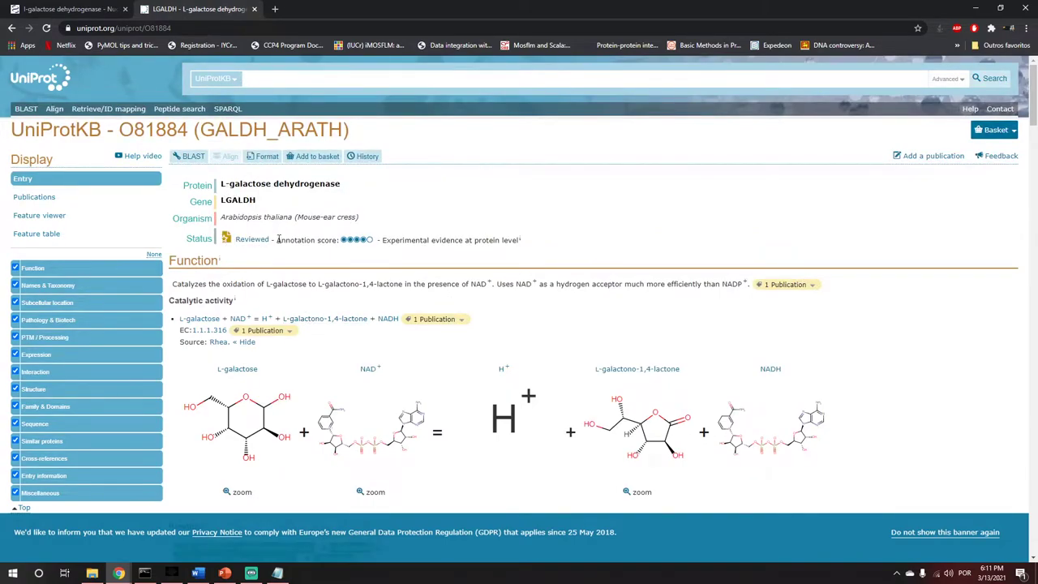
scroll(467, 349, "down", 3)
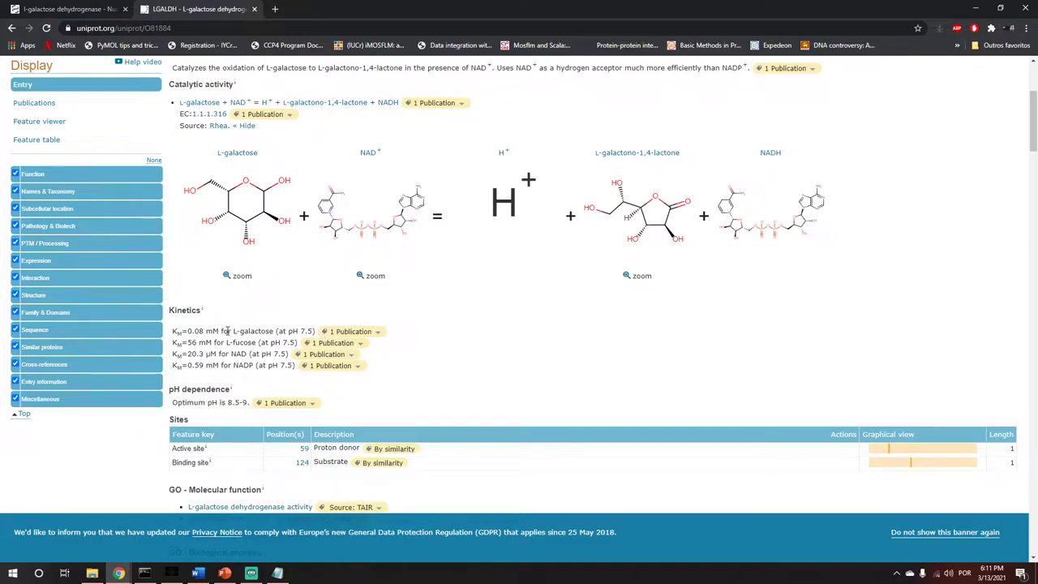
scroll(227, 331, "up", 1)
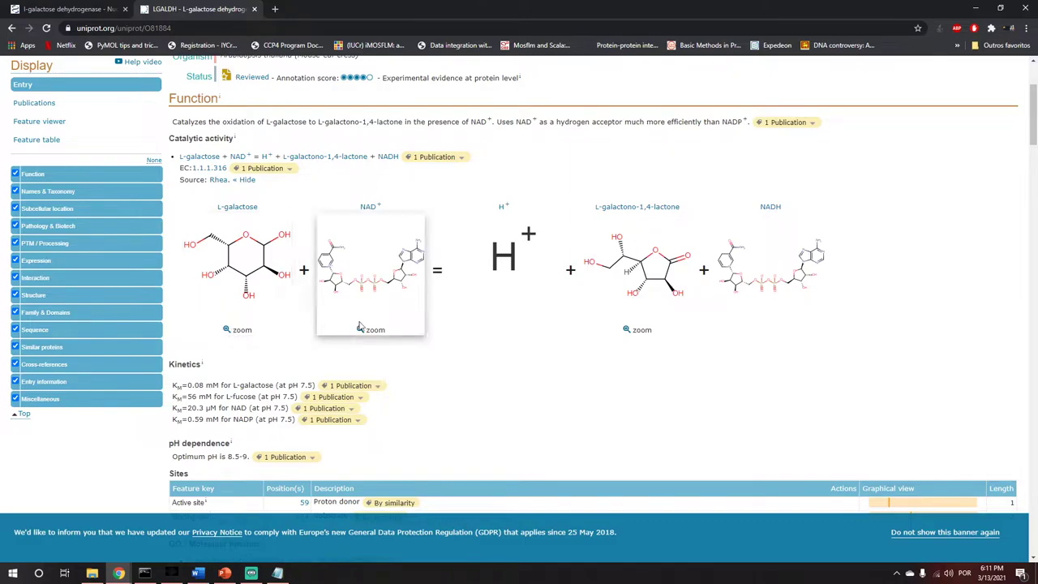
scroll(377, 388, "down", 1)
scroll(261, 350, "down", 1)
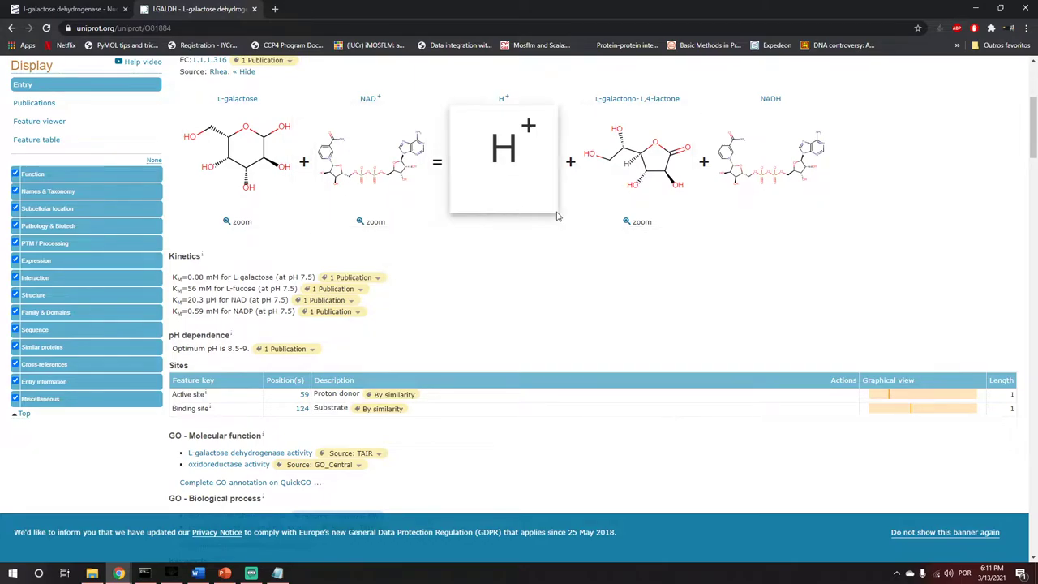
scroll(503, 359, "up", 3)
scroll(313, 318, "down", 2)
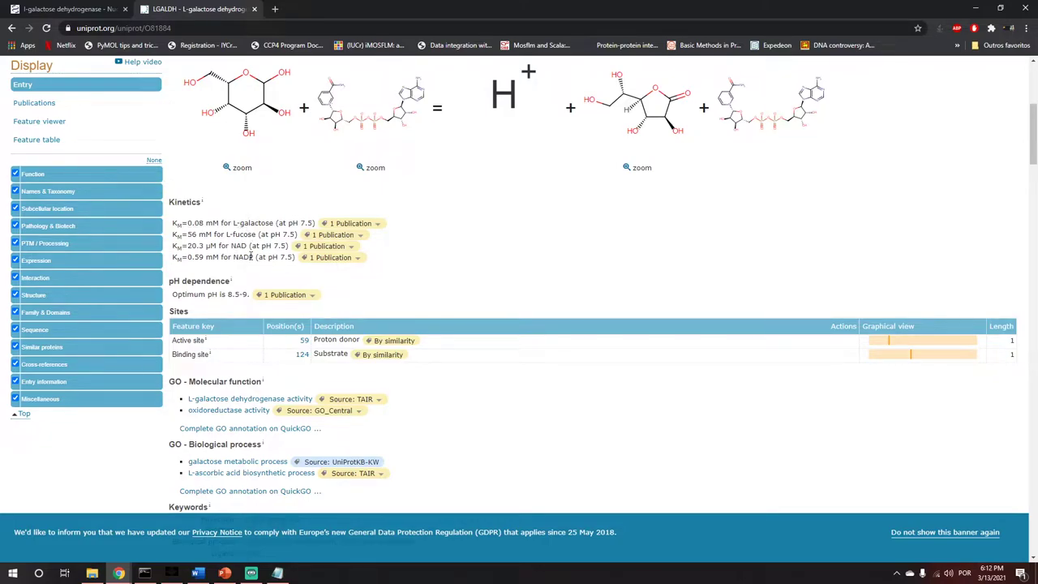
- Open the GO biological process term "galactose metabolic process" in a separate QuickGO tab, then return to the UniProt entry
scroll(257, 336, "down", 1)
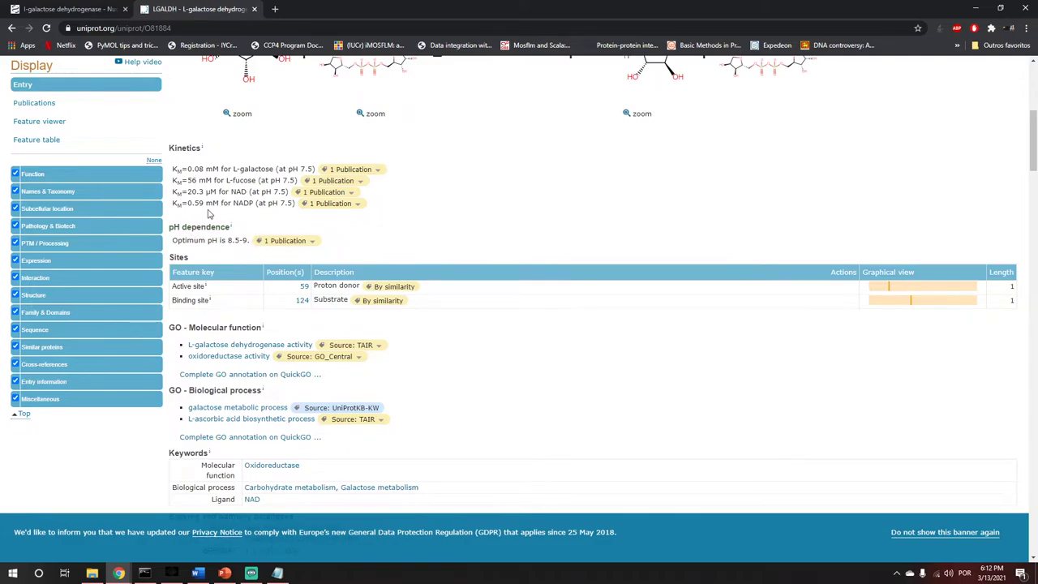
scroll(267, 303, "down", 1)
scroll(365, 314, "down", 1)
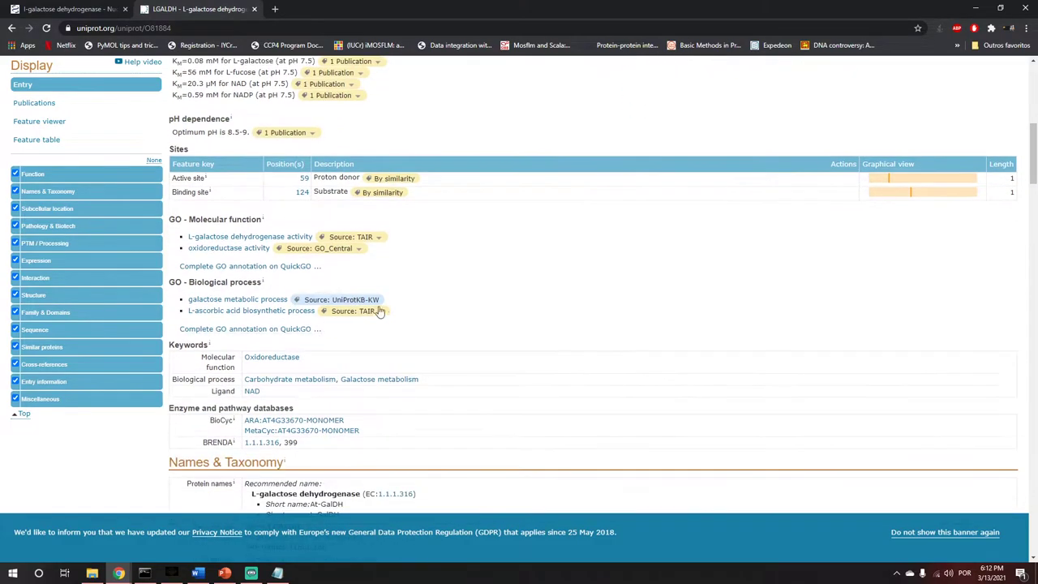
scroll(389, 284, "down", 1)
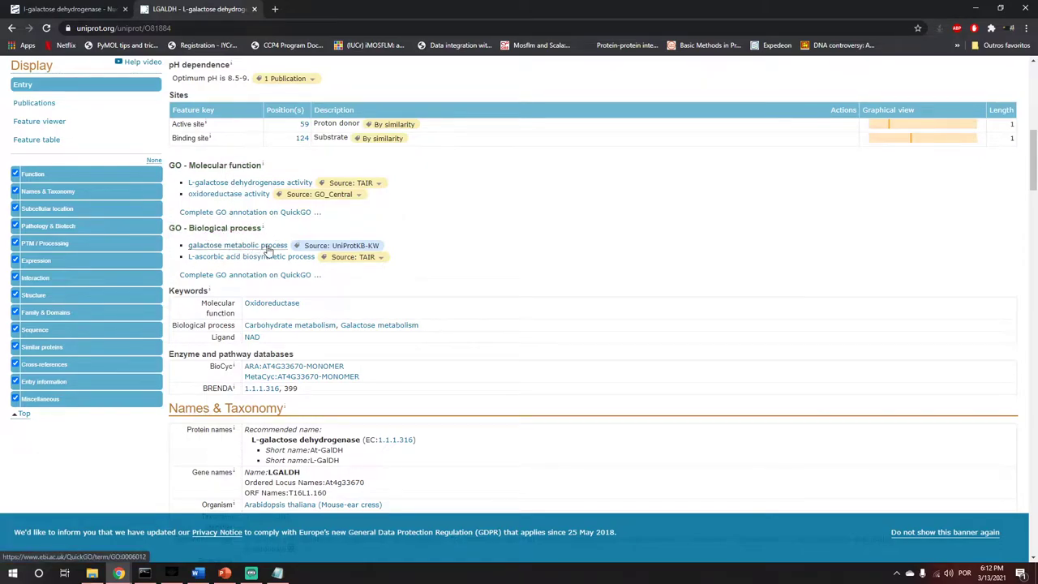
right_click(236, 250)
left_click(259, 256)
key("ctrl+Tab")
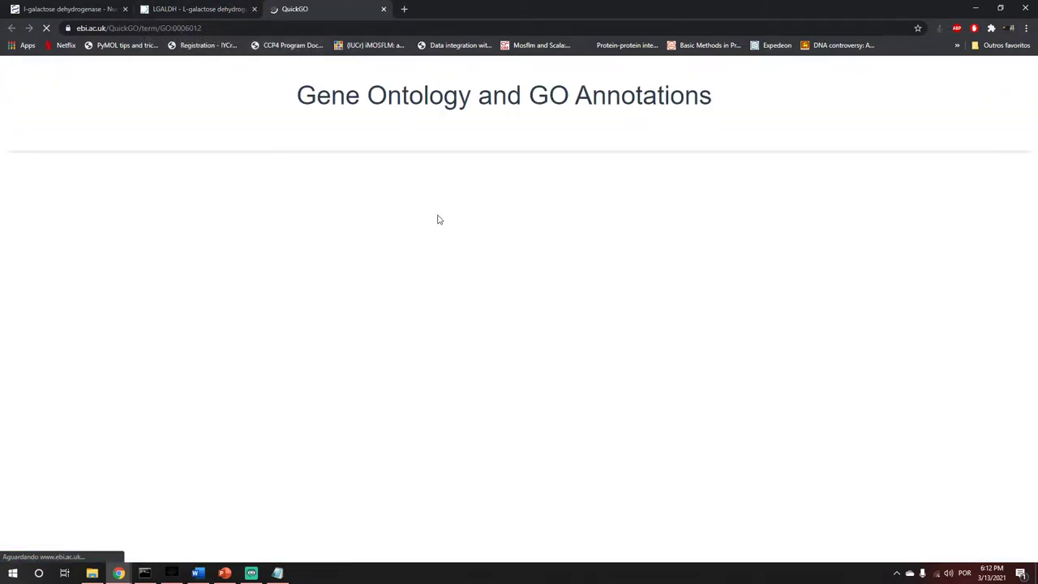
left_click(232, 9)
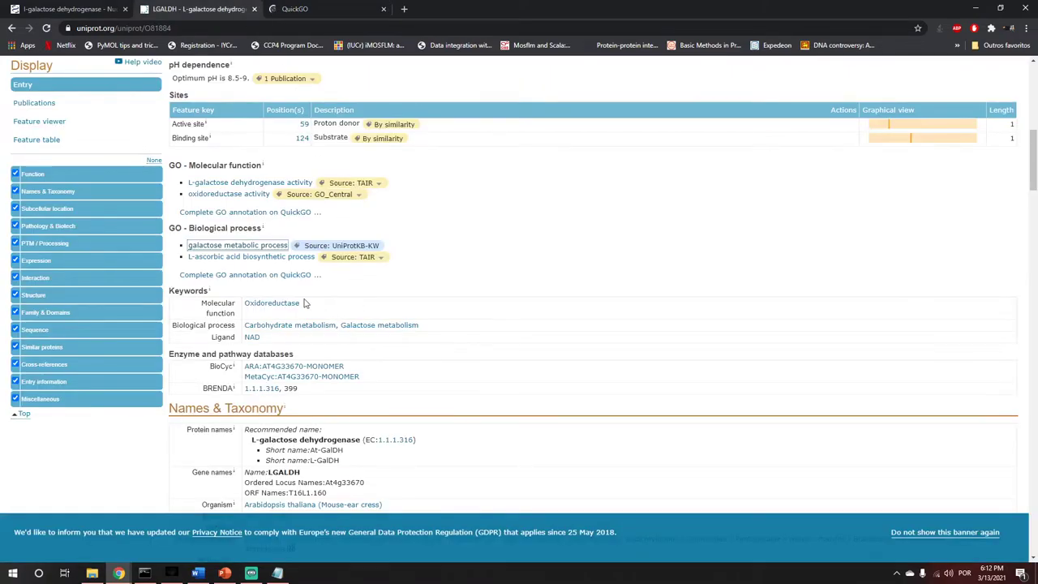
- Look over the entry's Names & Taxonomy and Subcellular location sections, including the cell diagram
left_click(405, 295)
scroll(283, 315, "down", 1)
scroll(282, 315, "down", 2)
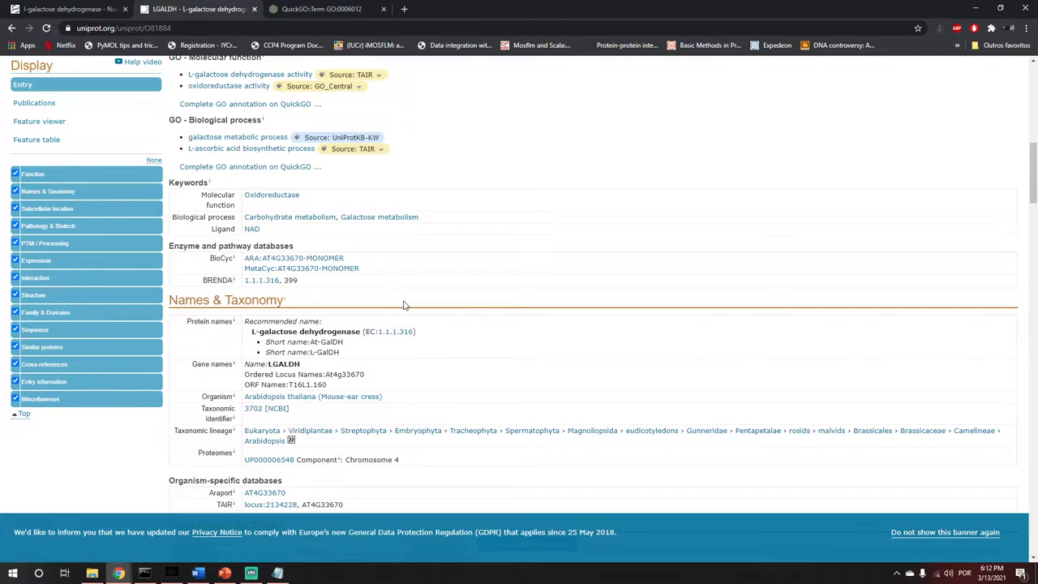
scroll(404, 305, "down", 1)
scroll(406, 305, "down", 1)
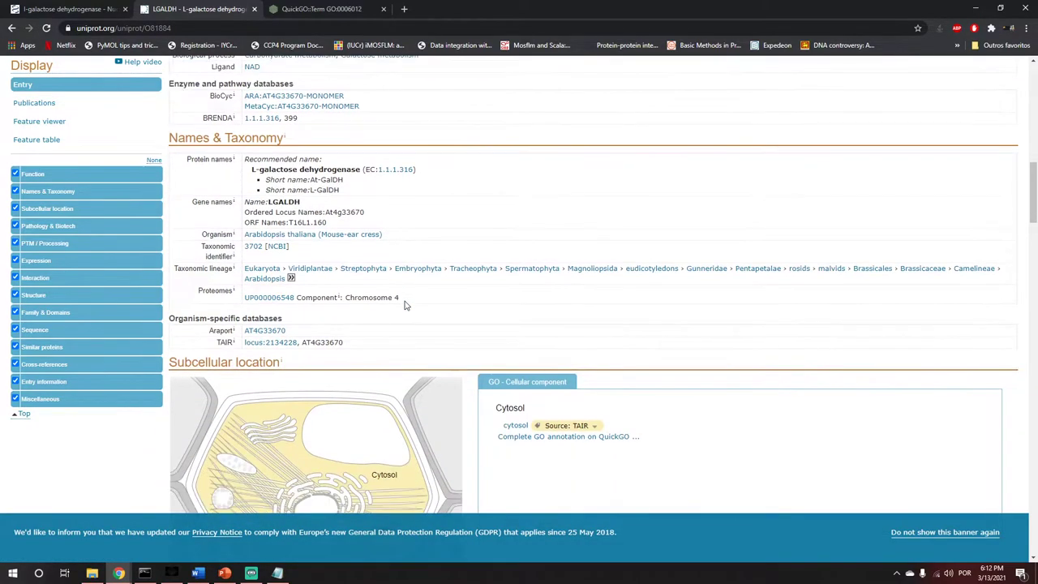
scroll(364, 289, "down", 1)
scroll(365, 289, "down", 3)
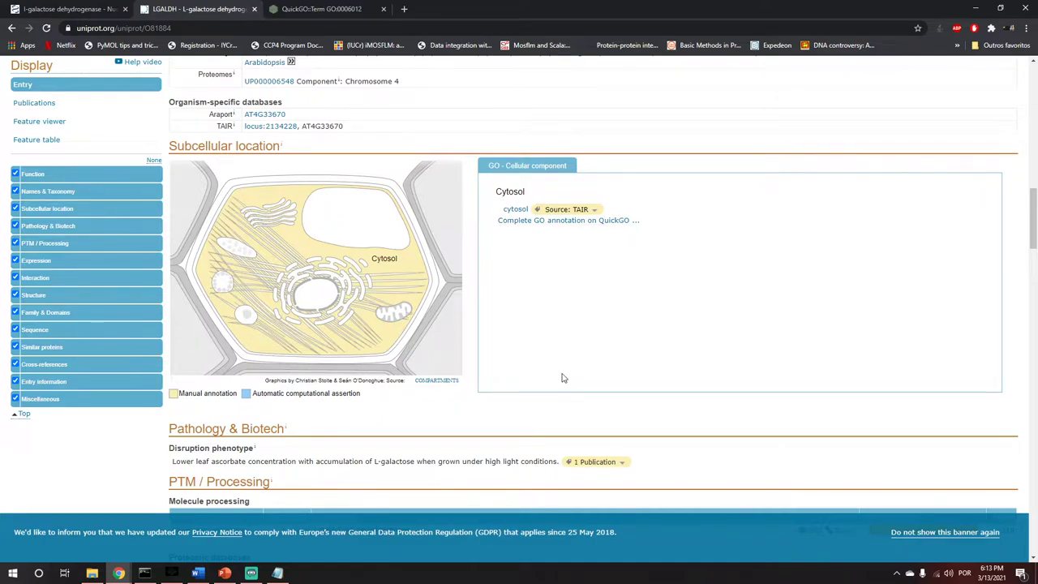
scroll(563, 375, "up", 3)
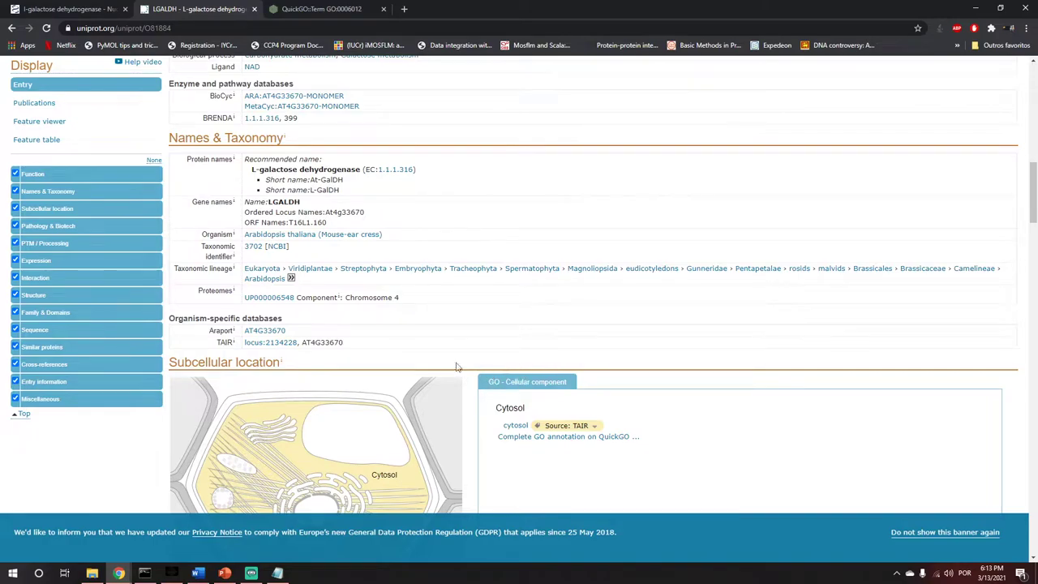
scroll(397, 361, "down", 5)
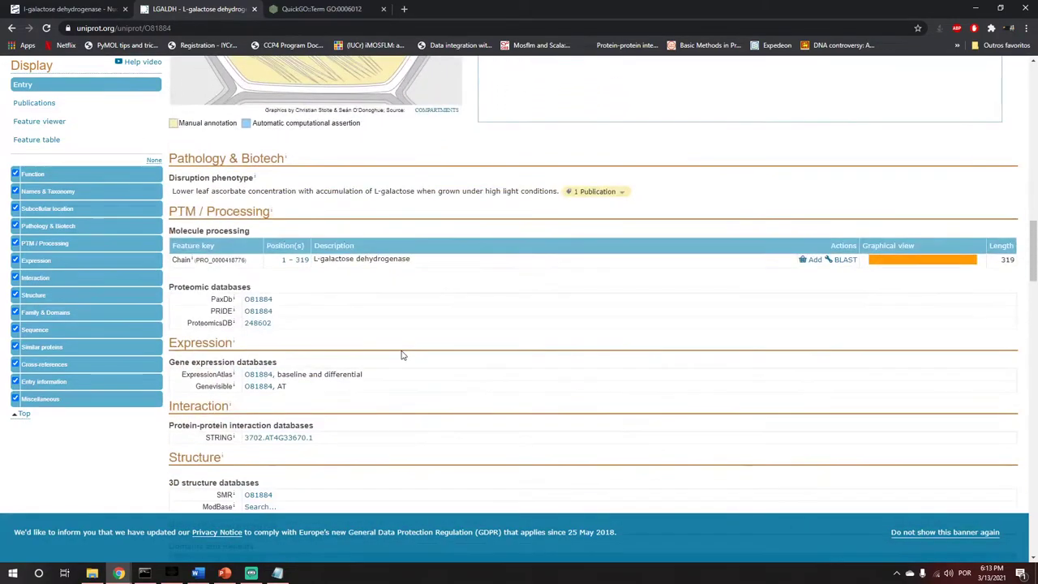
- Open the BLAST form for the L-galactose dehydrogenase chain 1–319 and inspect its sequence and sequence feature
scroll(668, 331, "down", 1)
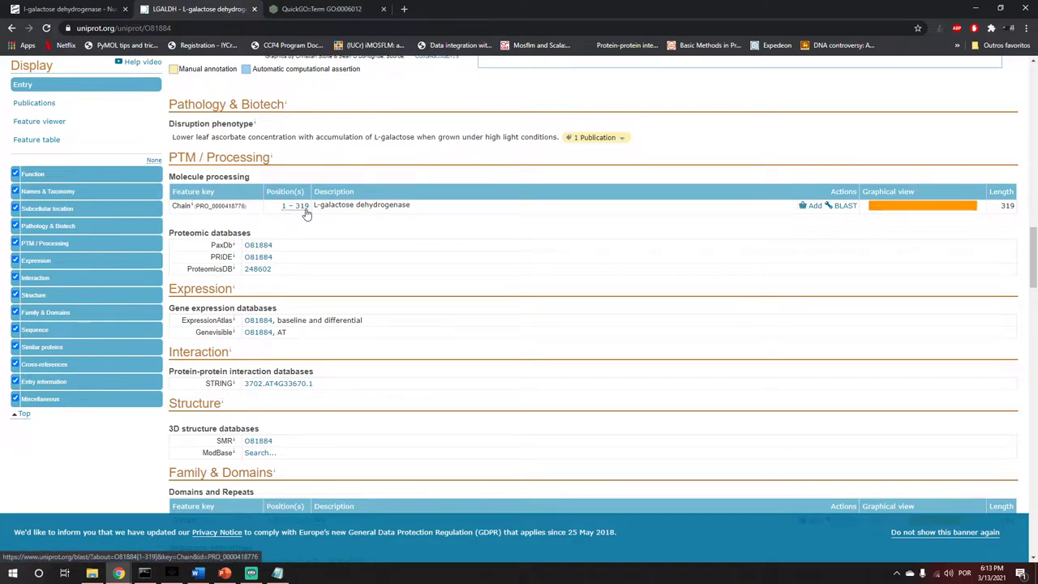
left_click(921, 209)
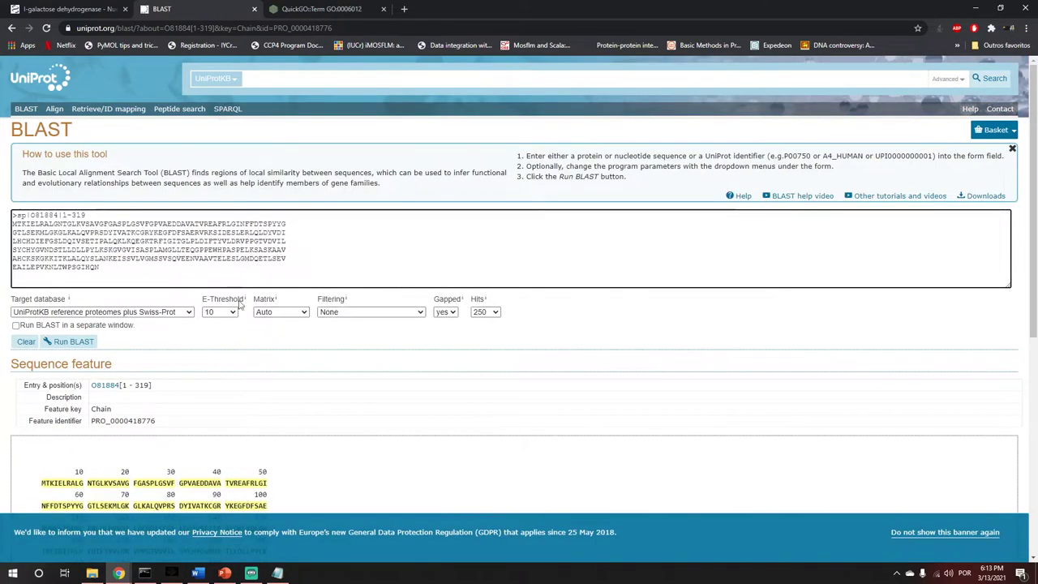
left_click_drag(112, 268, 2, 214)
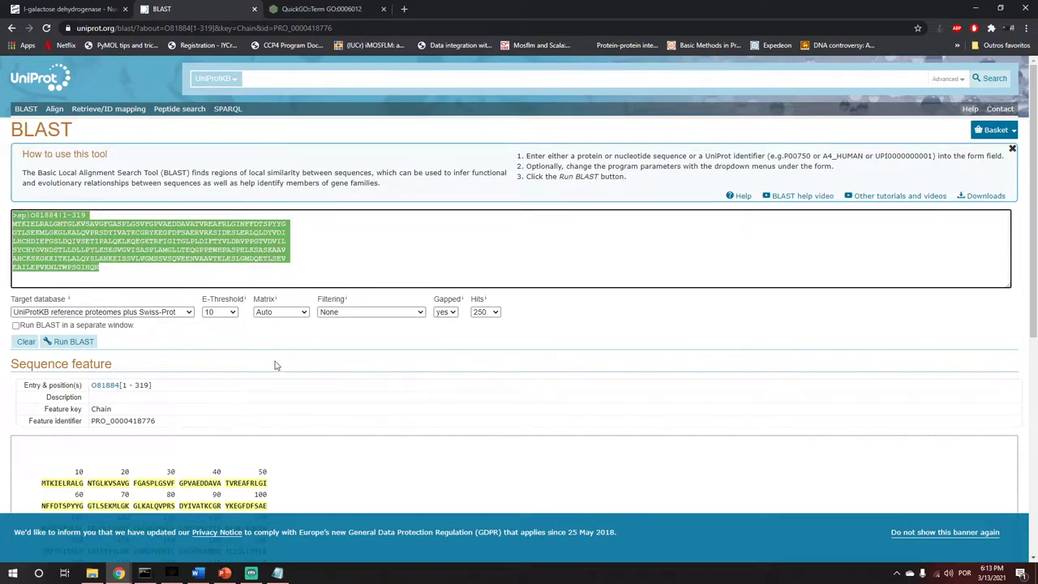
scroll(284, 369, "down", 2)
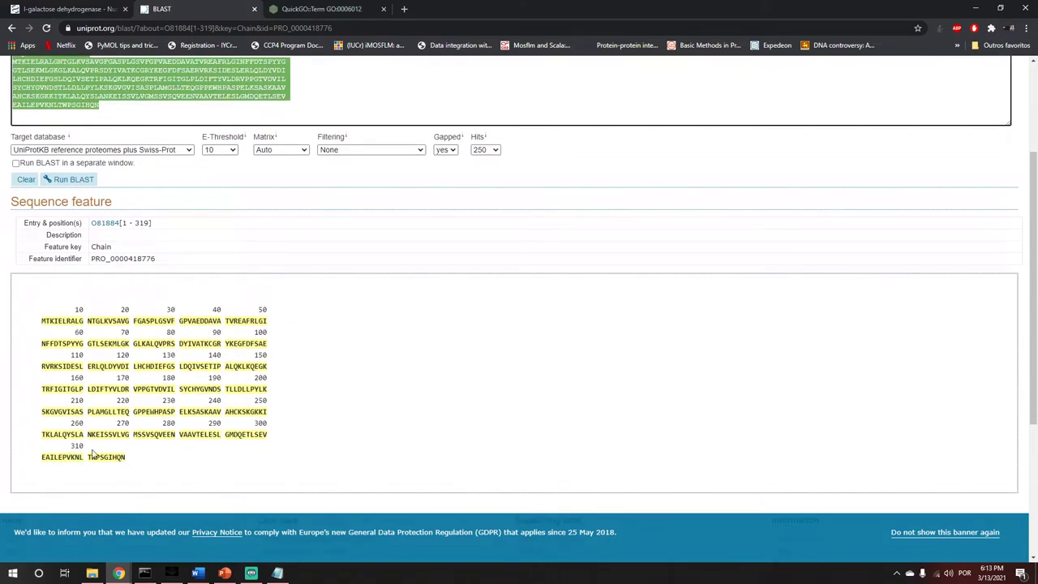
left_click(256, 260)
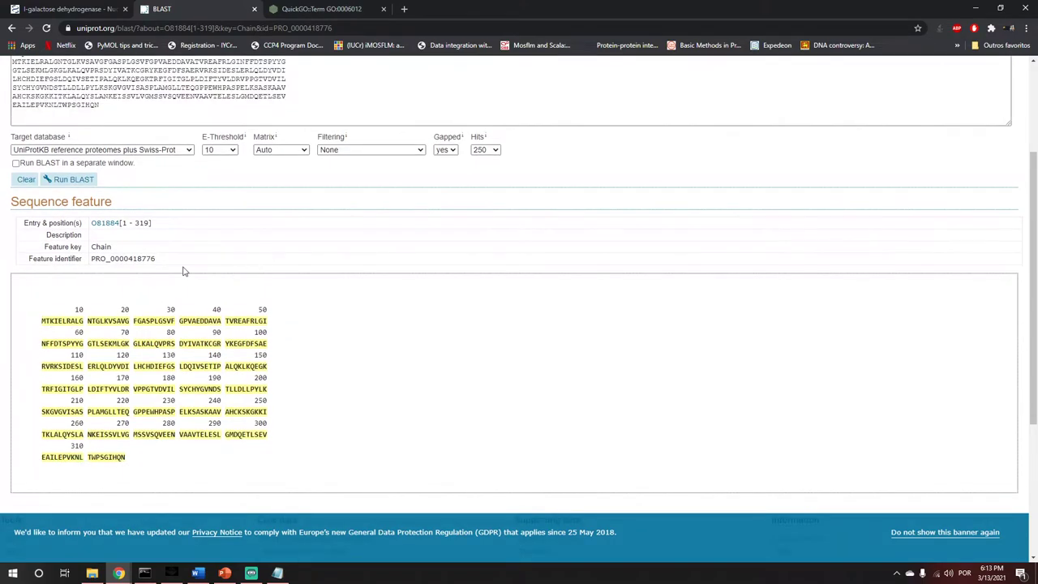
scroll(184, 272, "up", 1)
left_click_drag(99, 159, 11, 106)
scroll(184, 351, "down", 1)
scroll(184, 351, "up", 1)
scroll(184, 344, "up", 1)
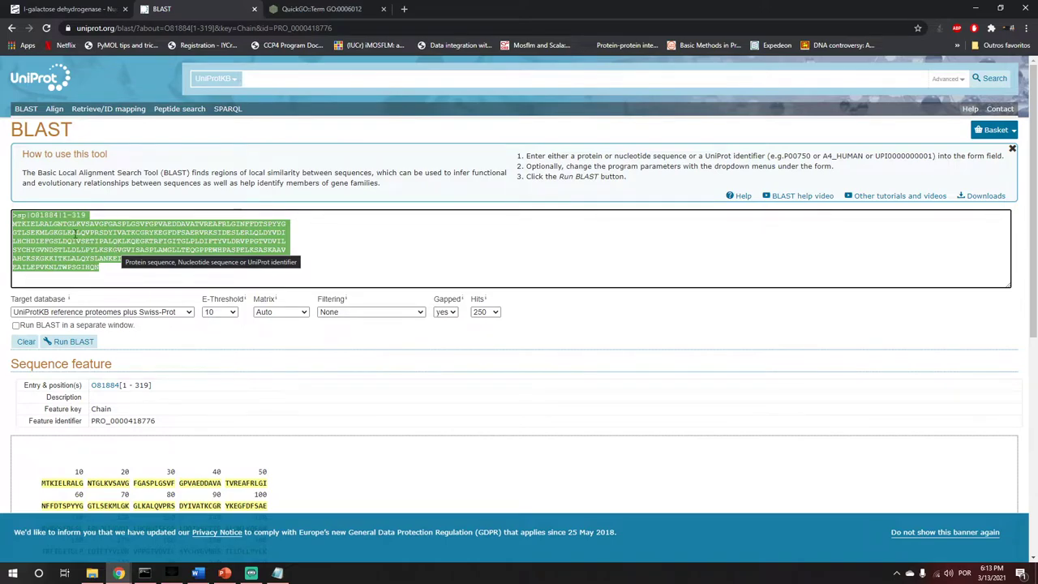
left_click(111, 268)
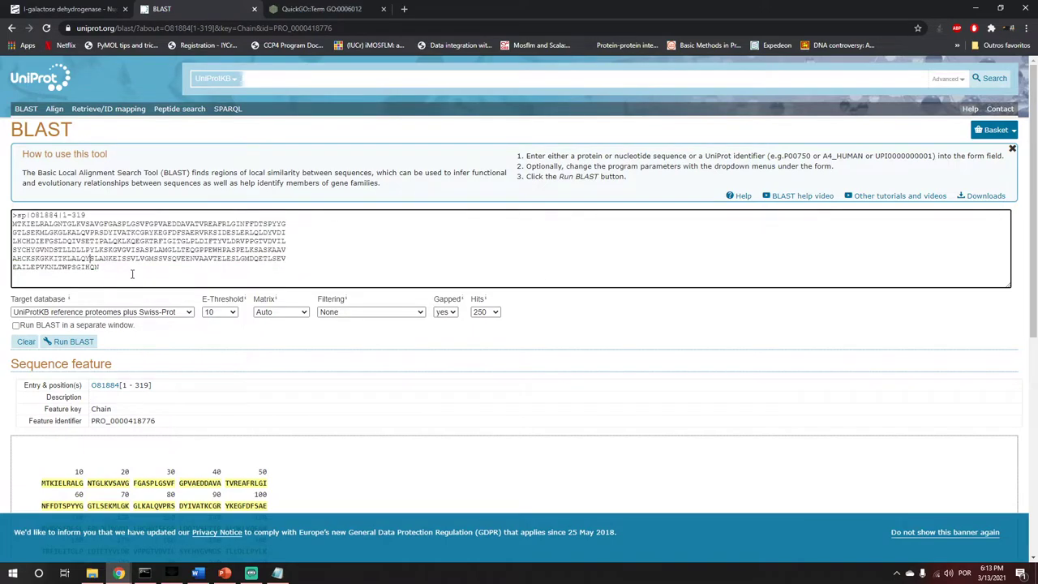
- Go back to the O81884 entry and examine its PTM / Processing, Expression, Interaction, Structure and Family & Domains sections
left_click(12, 28)
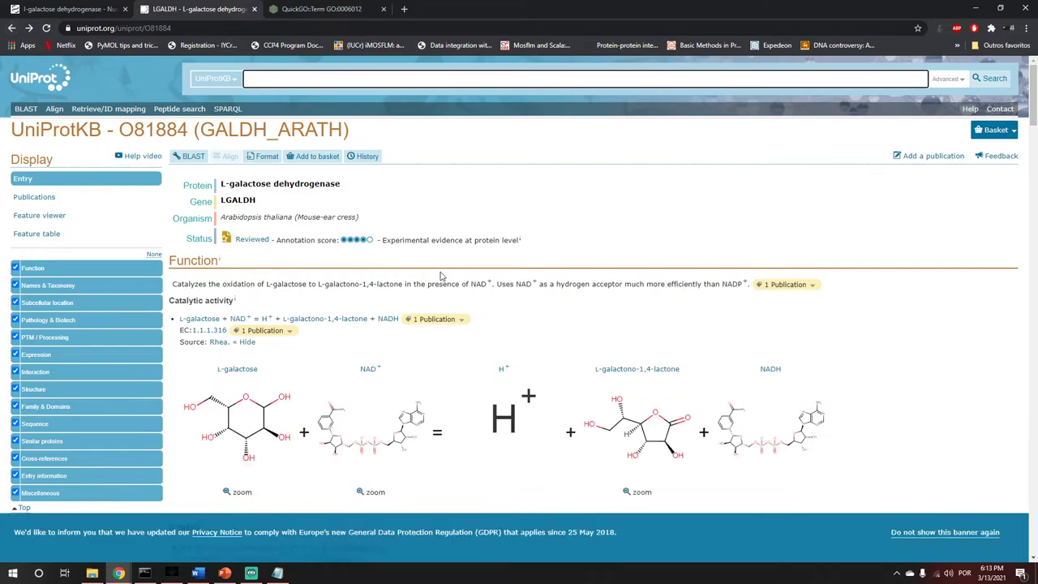
scroll(476, 335, "down", 9)
scroll(609, 318, "up", 4)
scroll(610, 319, "down", 15)
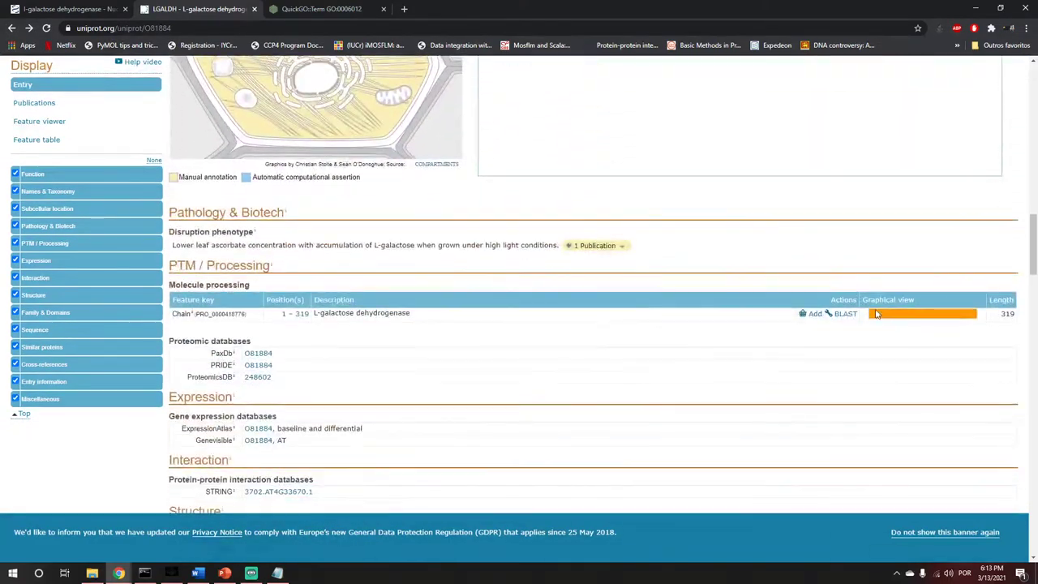
scroll(864, 322, "down", 5)
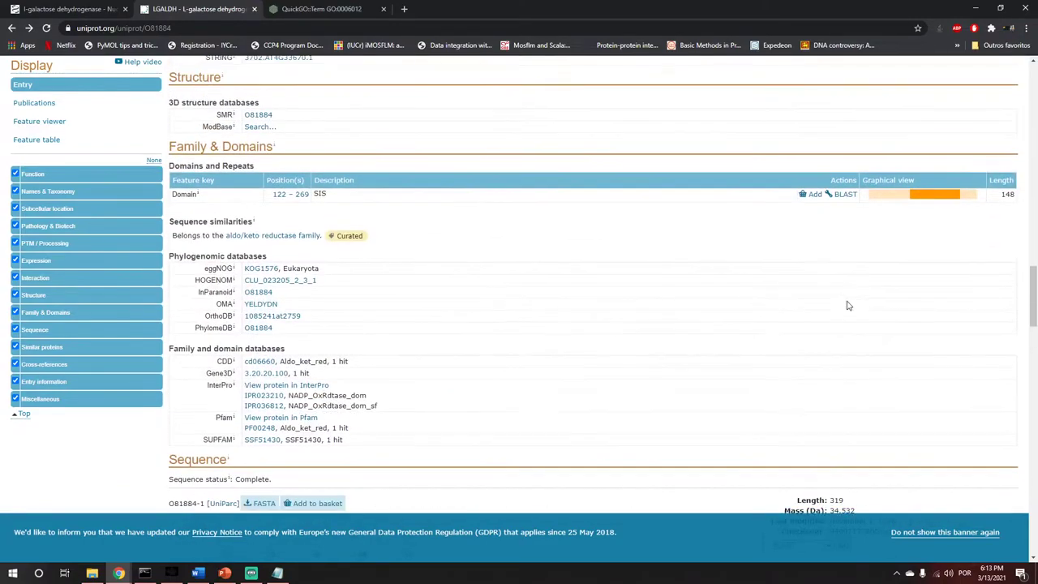
scroll(653, 303, "up", 3)
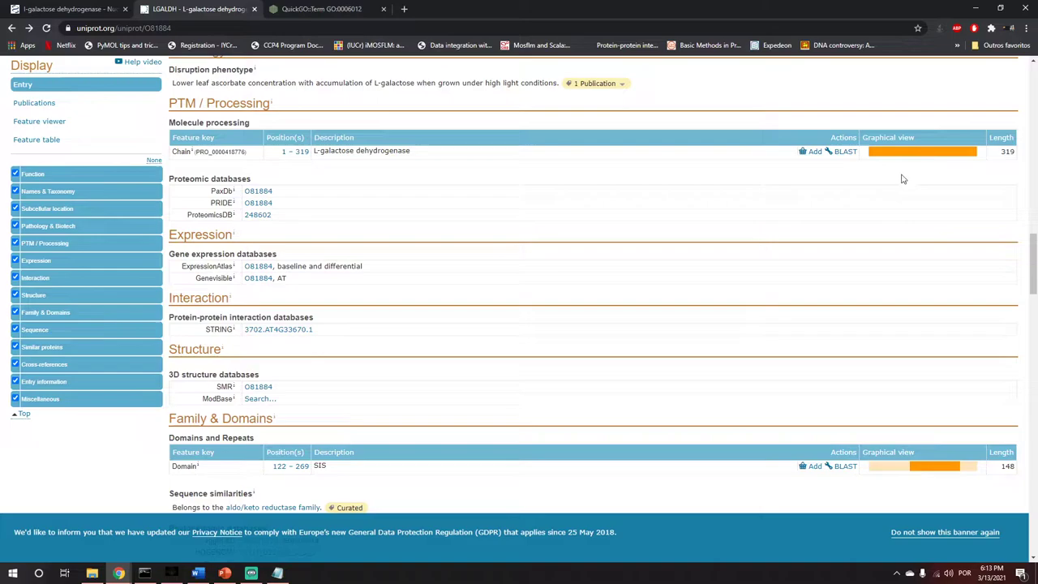
scroll(896, 190, "up", 1)
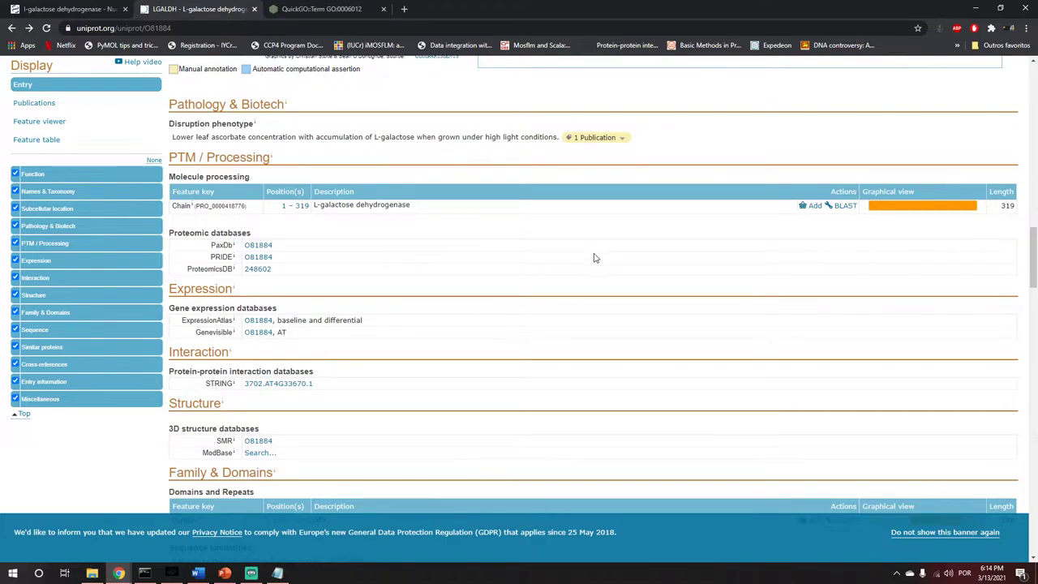
scroll(594, 261, "down", 1)
scroll(594, 261, "down", 3)
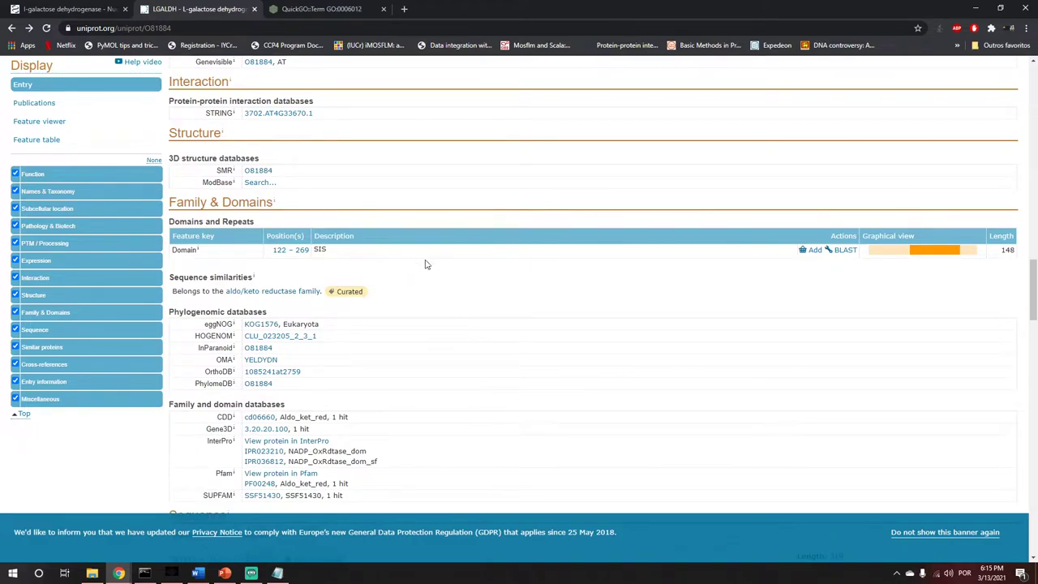
- Open the BLAST form for the SIS domain 122–269 and inspect its sequence and the highlighted region in the full protein
left_click(844, 250)
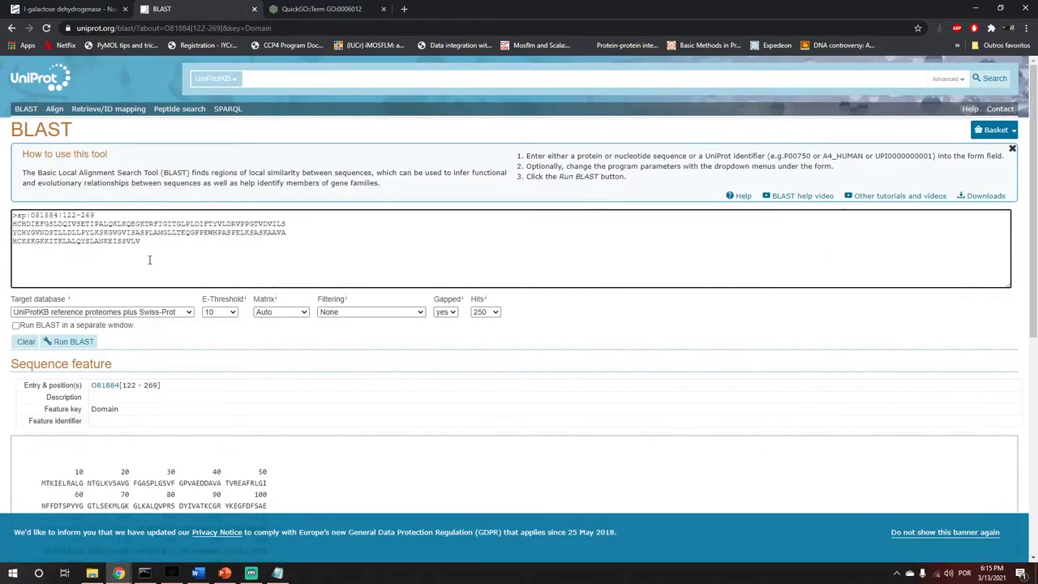
left_click_drag(141, 242, 2, 230)
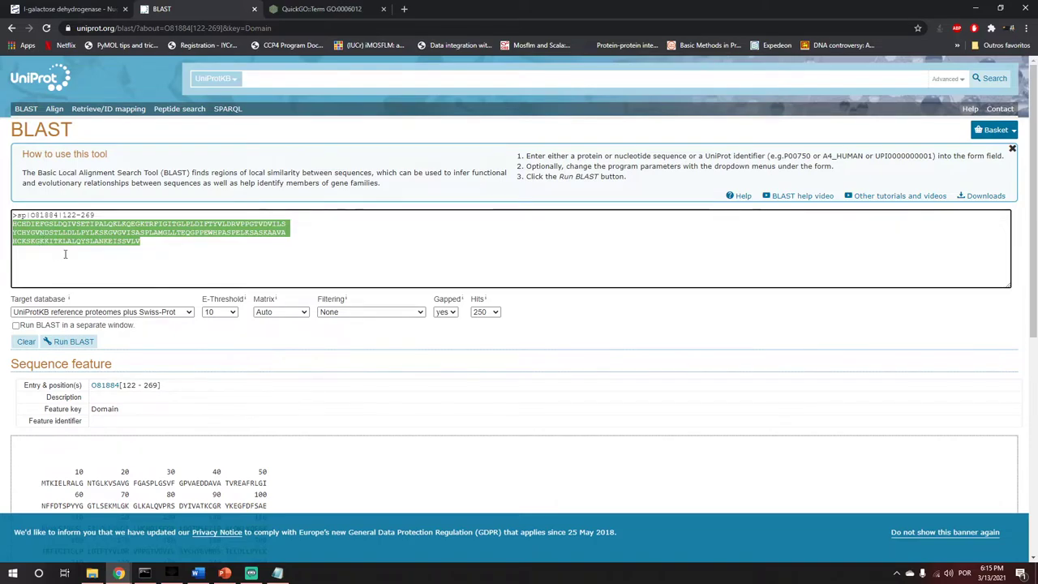
scroll(122, 308, "down", 1)
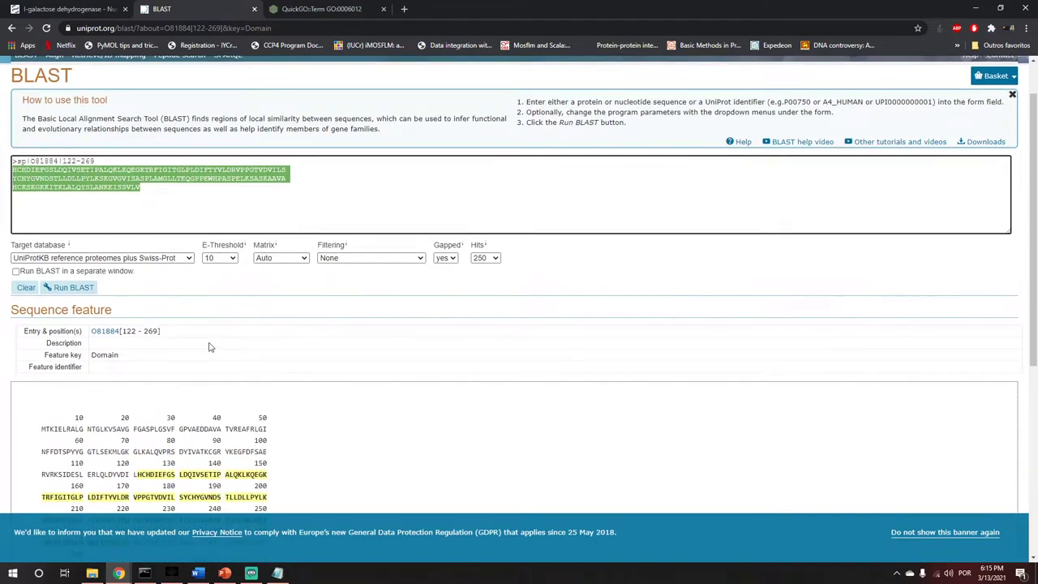
scroll(209, 348, "down", 3)
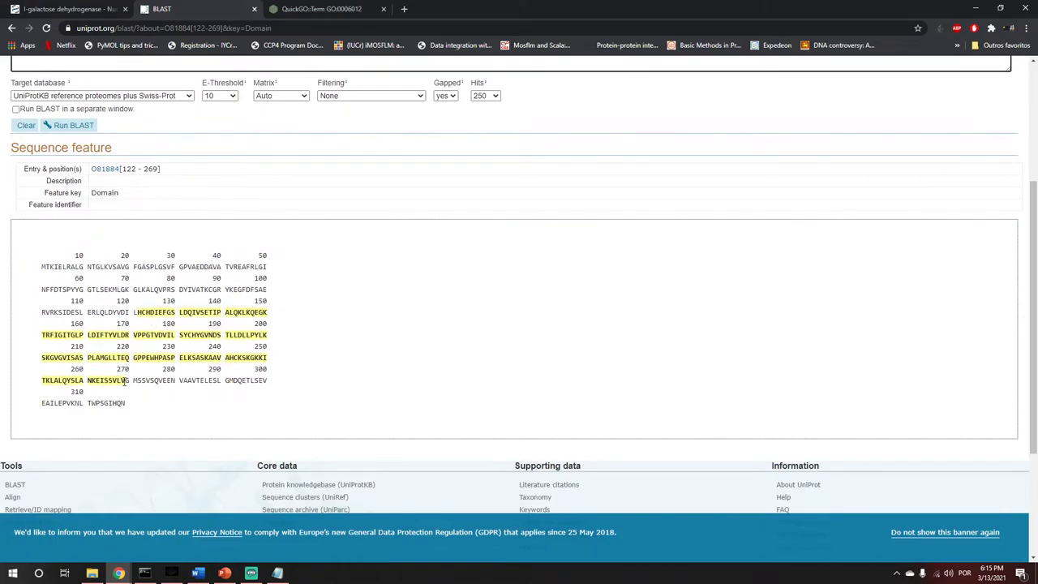
scroll(320, 351, "up", 2)
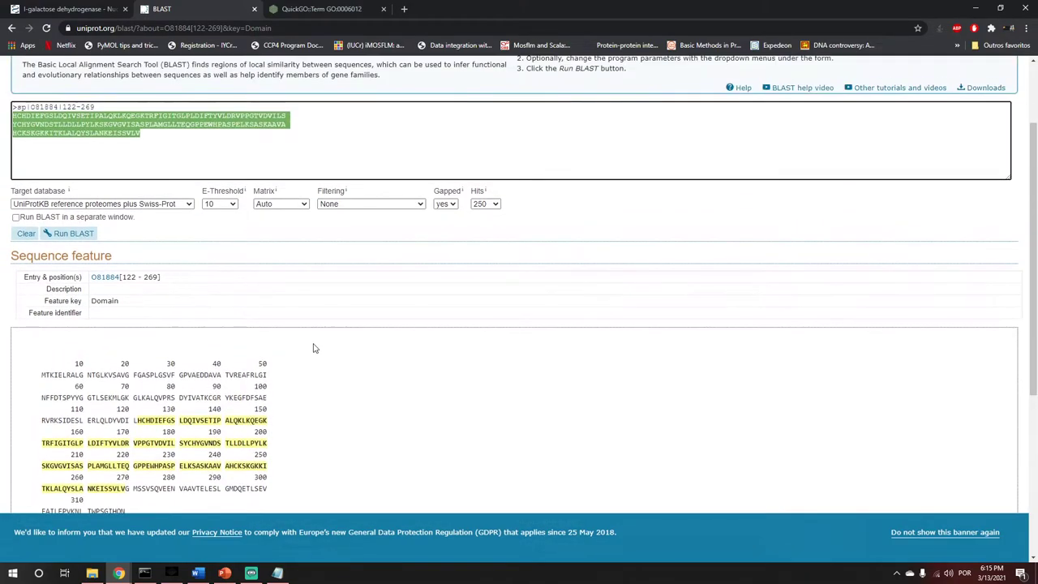
scroll(317, 349, "up", 1)
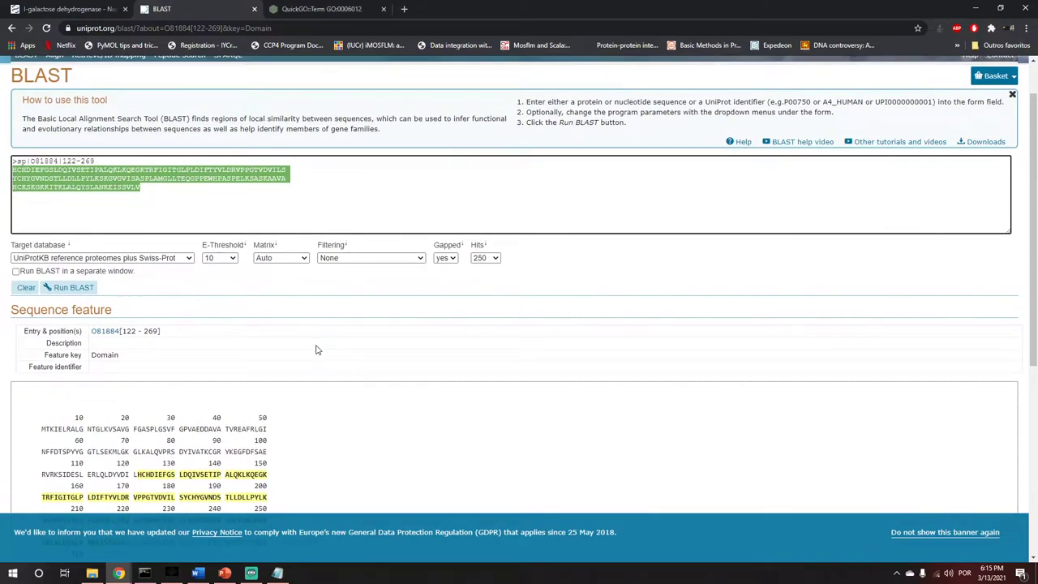
scroll(317, 349, "down", 3)
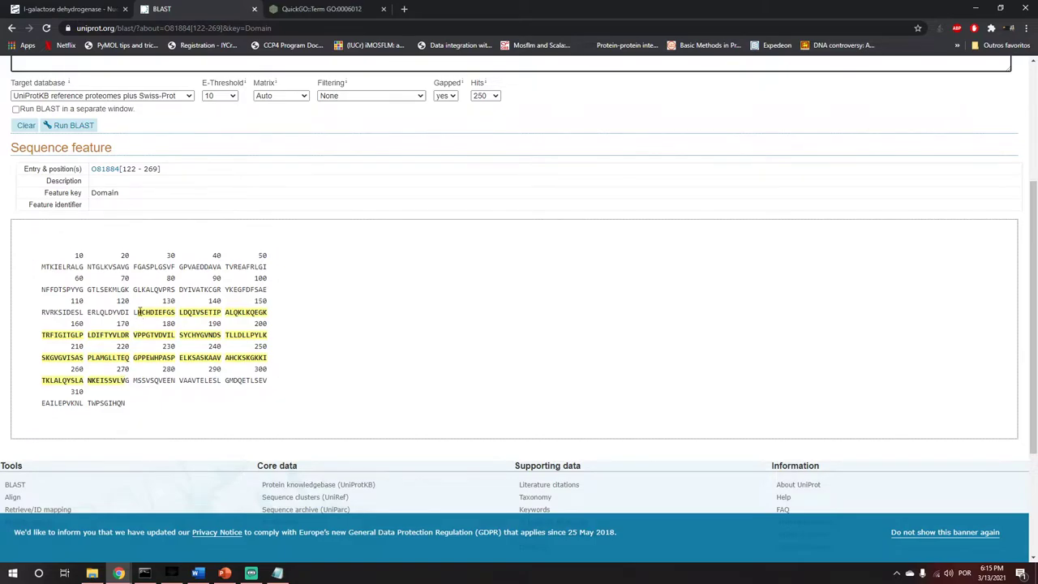
left_click(195, 324)
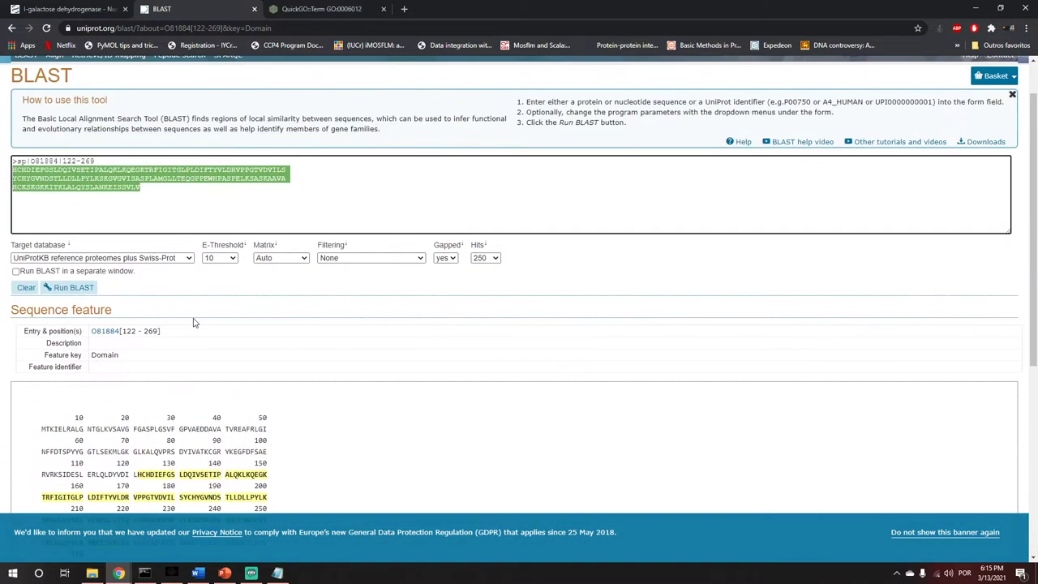
- Go back to the O81884 entry and examine its Family & Domains and Sequence sections
left_click(12, 28)
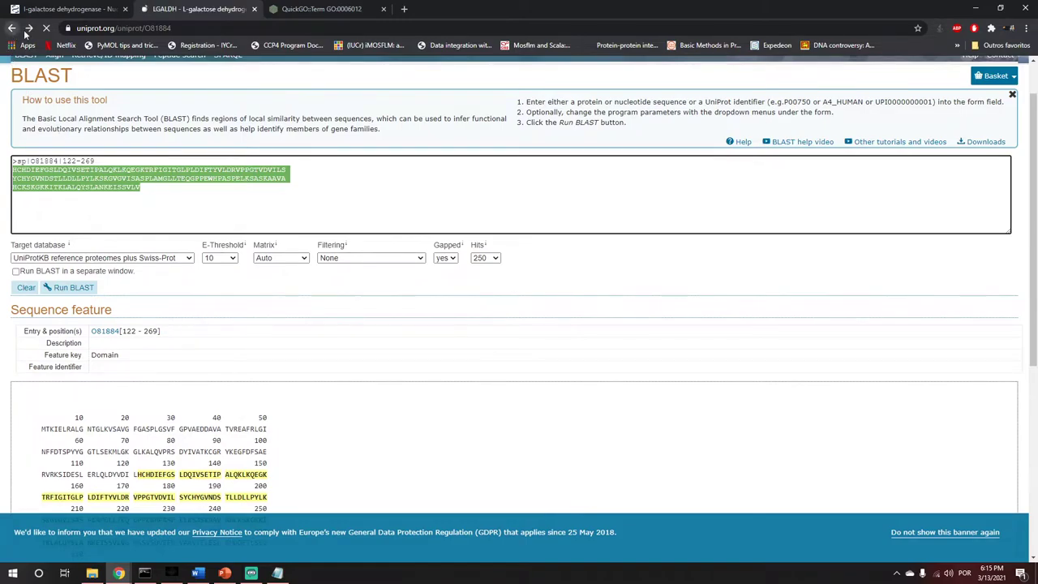
scroll(600, 324, "down", 15)
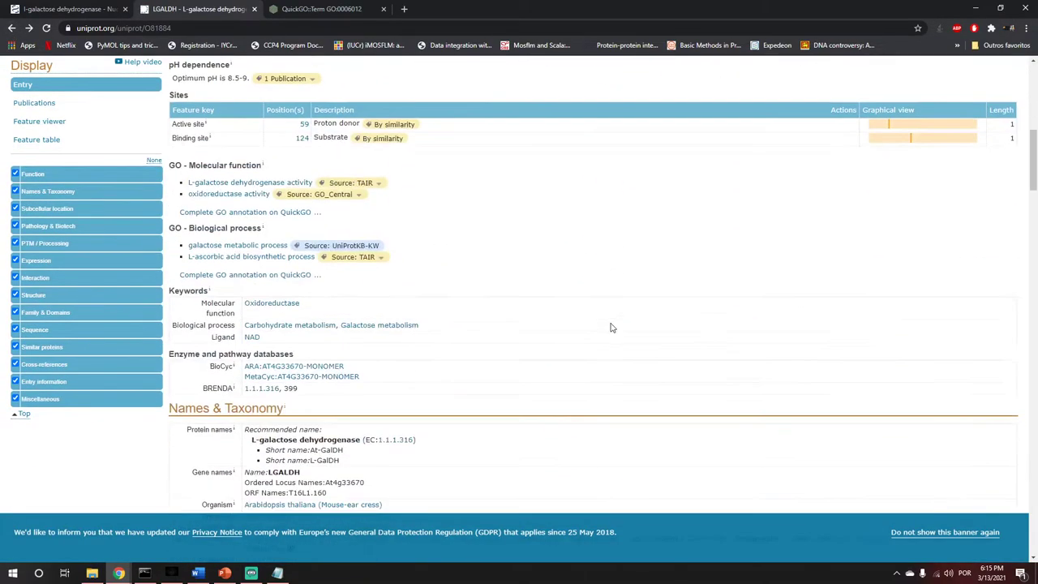
scroll(620, 327, "down", 14)
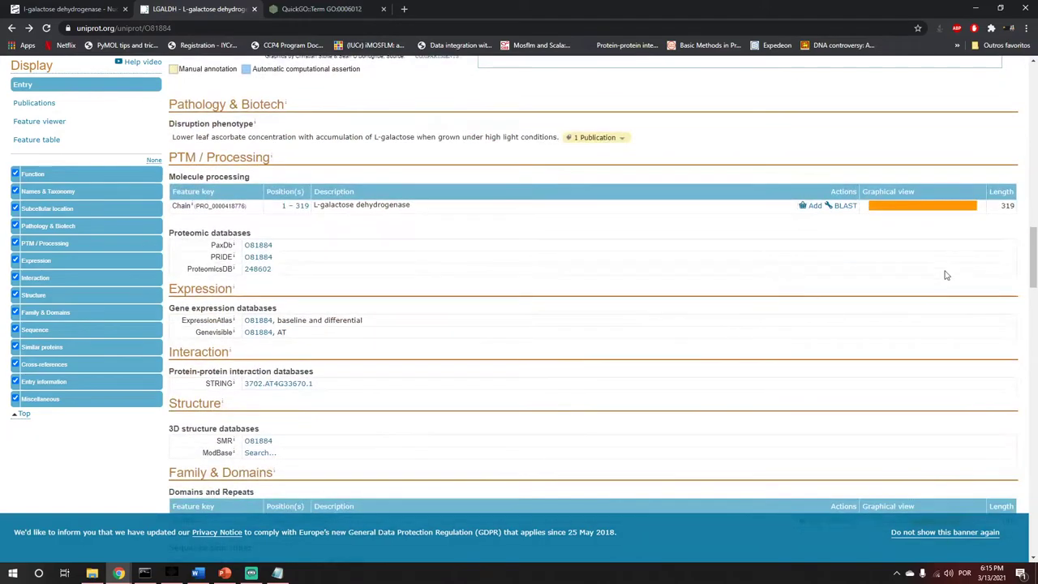
scroll(945, 278, "down", 1)
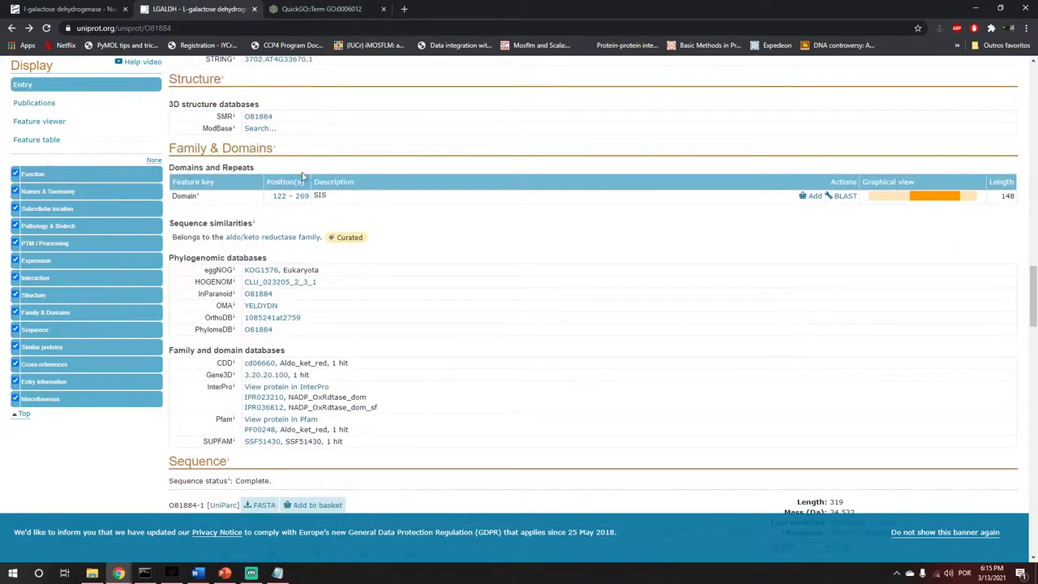
scroll(459, 365, "down", 4)
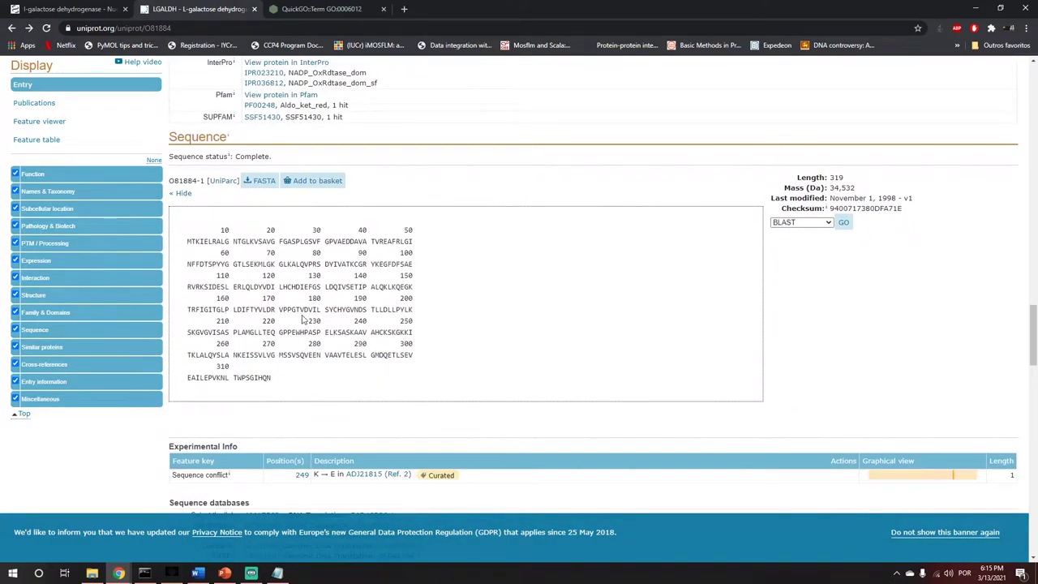
- Examine the LGALDH entry's sequence, similar proteins, database cross-references and entry information
scroll(565, 348, "down", 3)
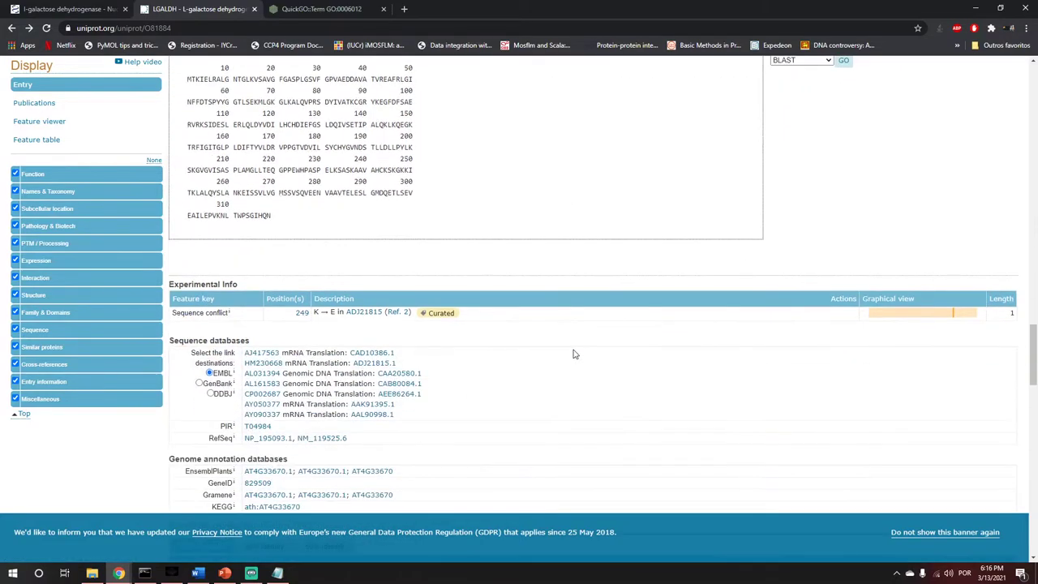
scroll(574, 354, "down", 5)
scroll(575, 356, "up", 1)
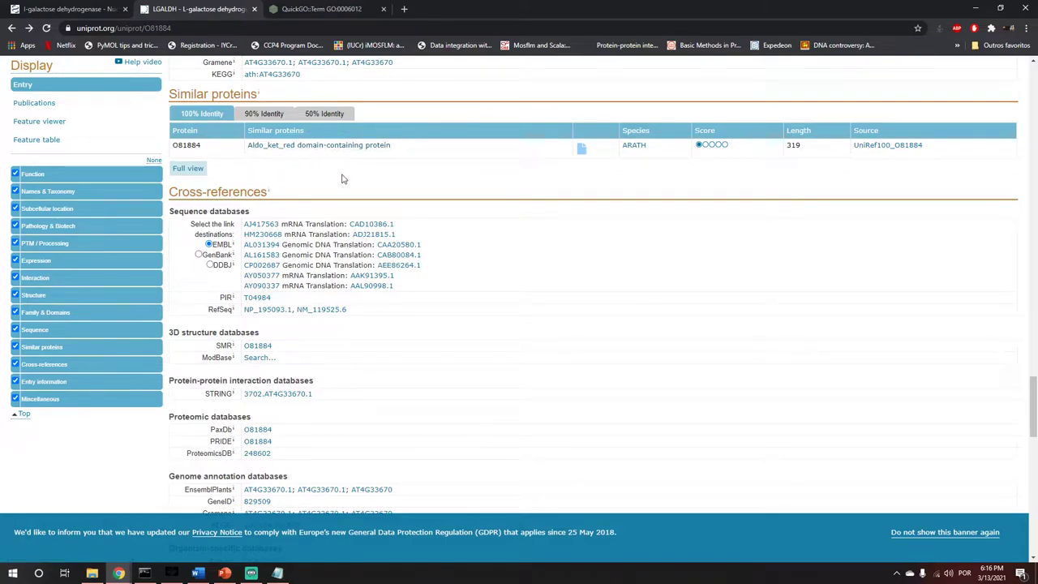
scroll(460, 318, "down", 9)
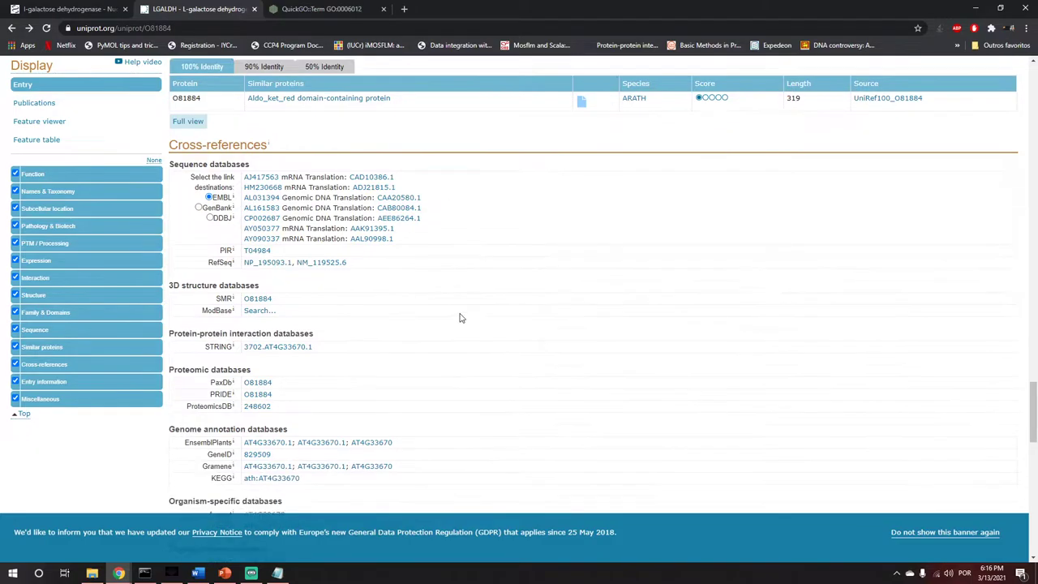
scroll(460, 318, "down", 3)
scroll(519, 363, "up", 4)
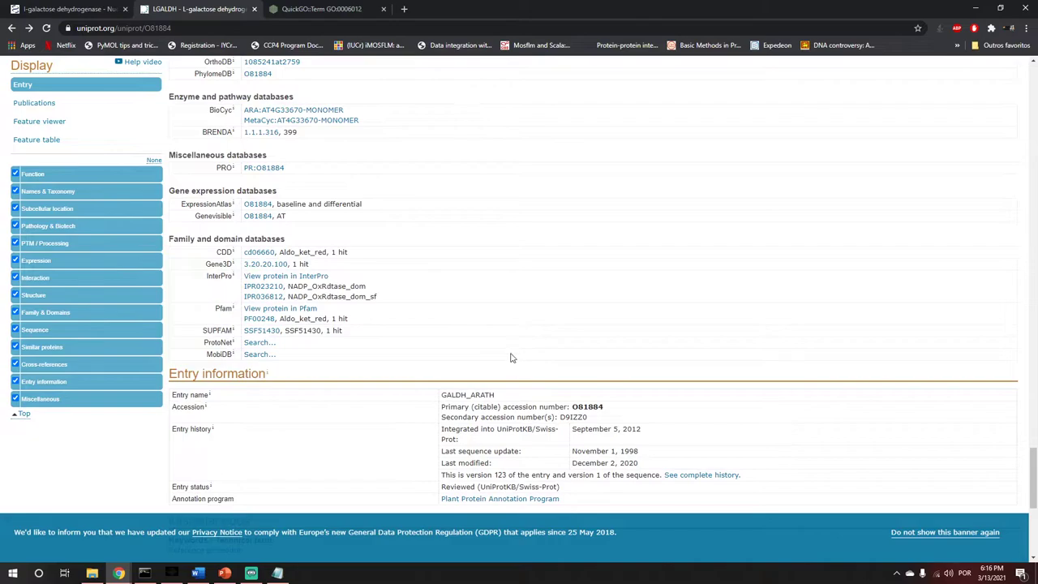
scroll(514, 355, "up", 9)
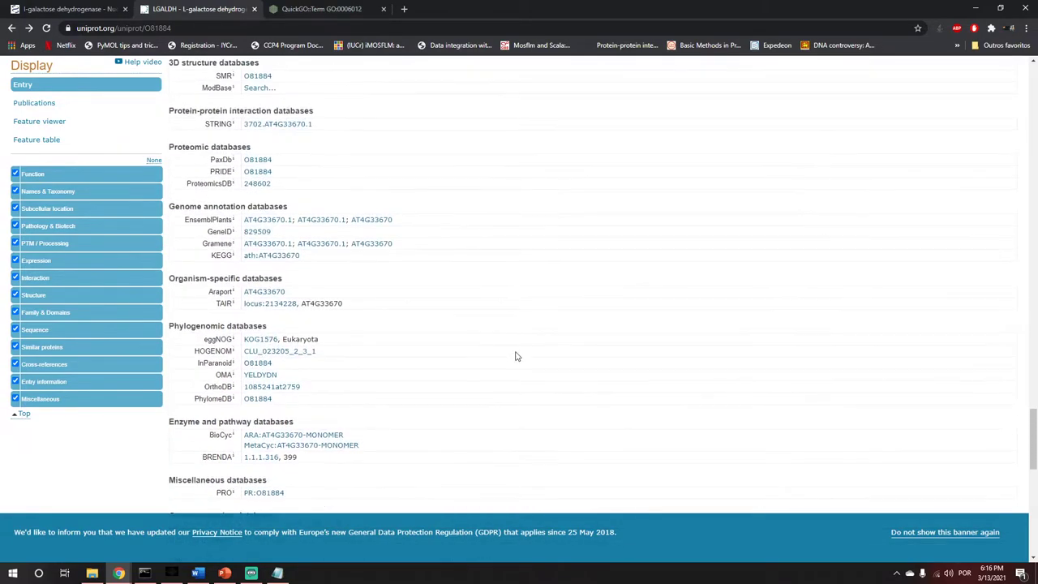
scroll(486, 357, "up", 5)
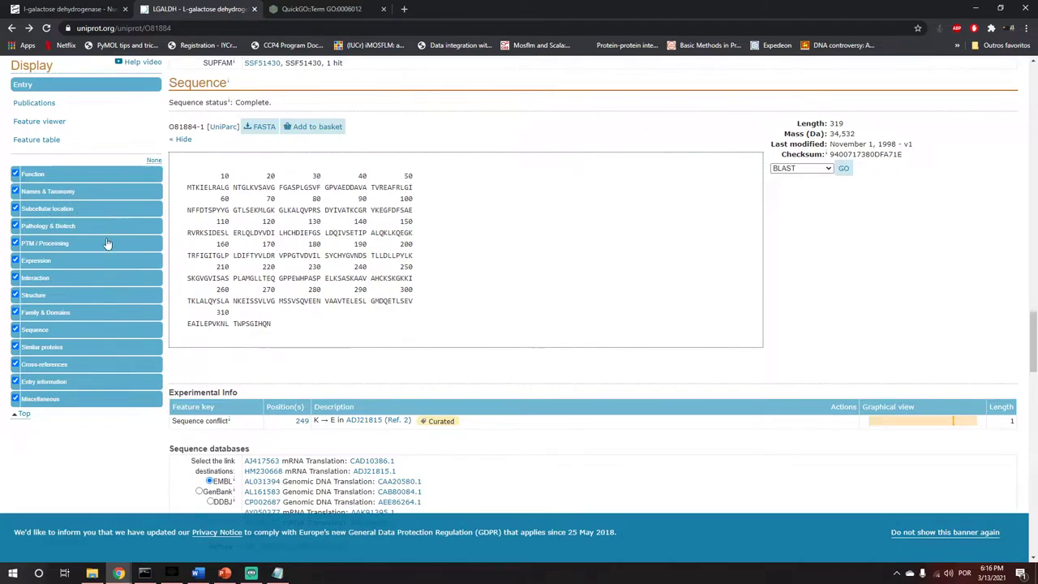
- Jump to the LGALDH entry's Structure section, then return to the beginning of the entry
left_click(24, 295)
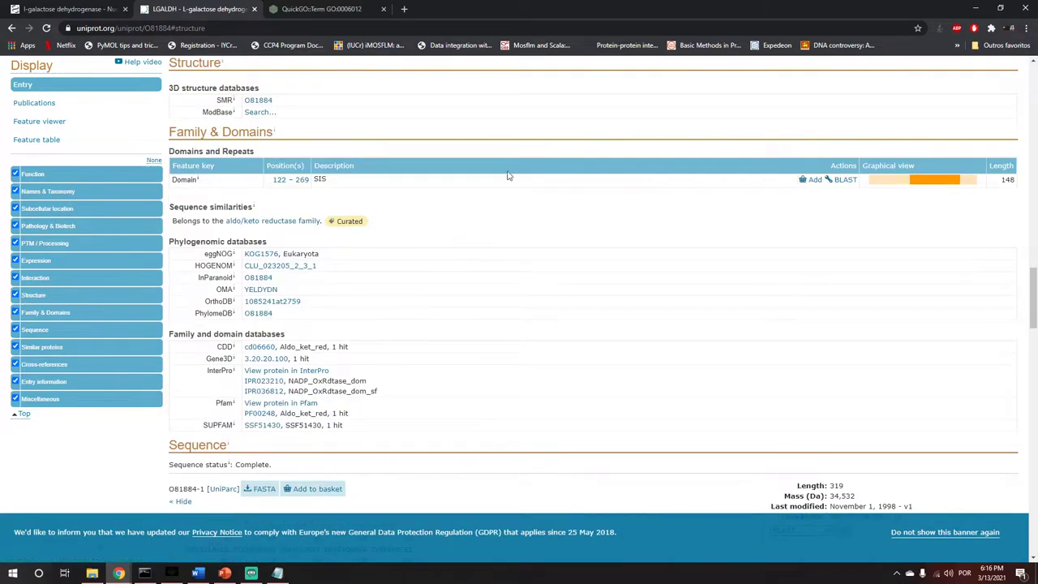
scroll(392, 396, "up", 6)
scroll(391, 397, "up", 20)
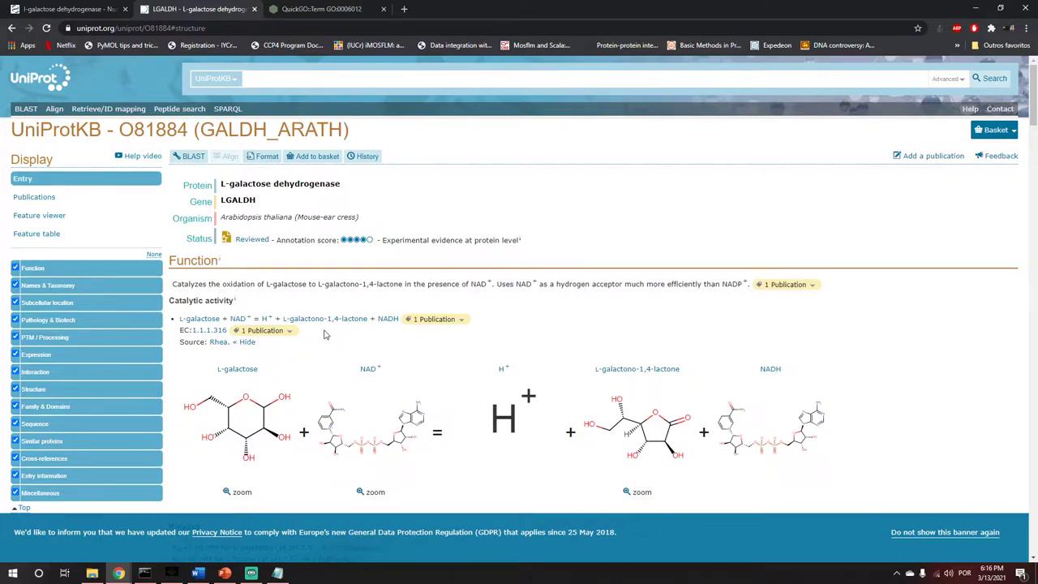
- Review the LGALDH entry from its function and kinetics through subcellular location, structure, domains and sequence
left_click(284, 82)
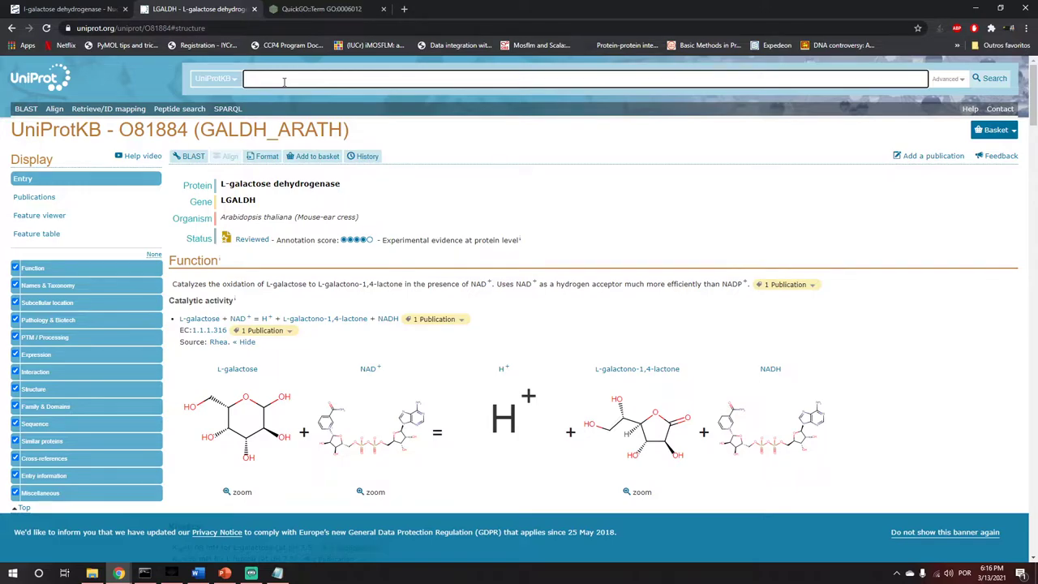
scroll(293, 105, "down", 5)
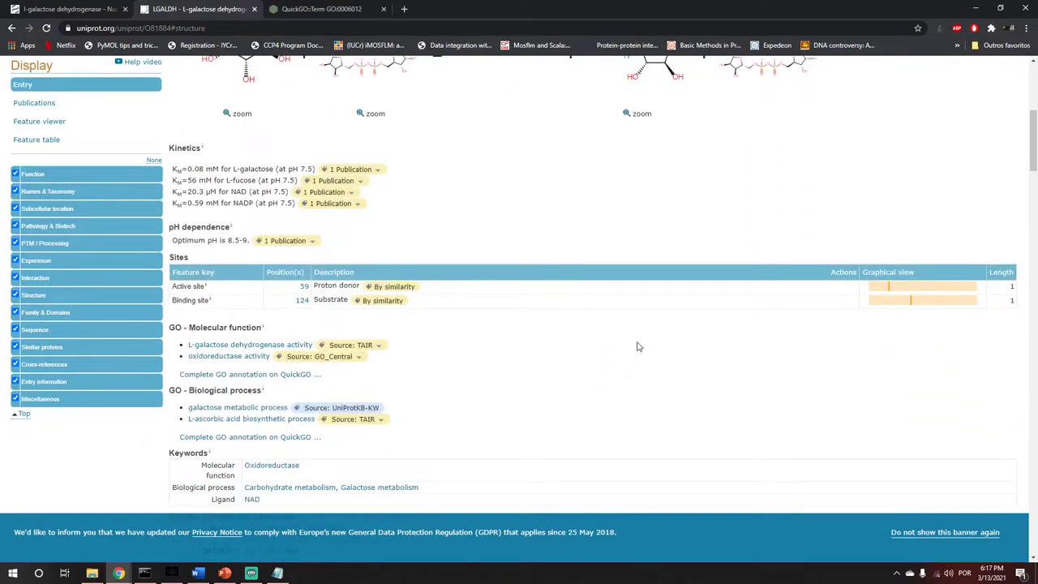
scroll(637, 347, "down", 6)
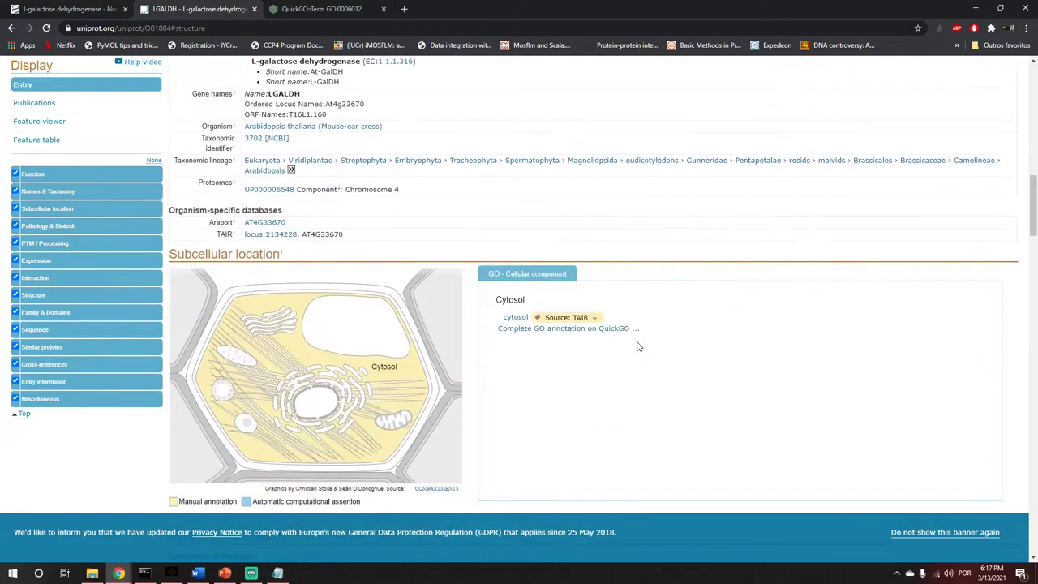
scroll(637, 348, "down", 5)
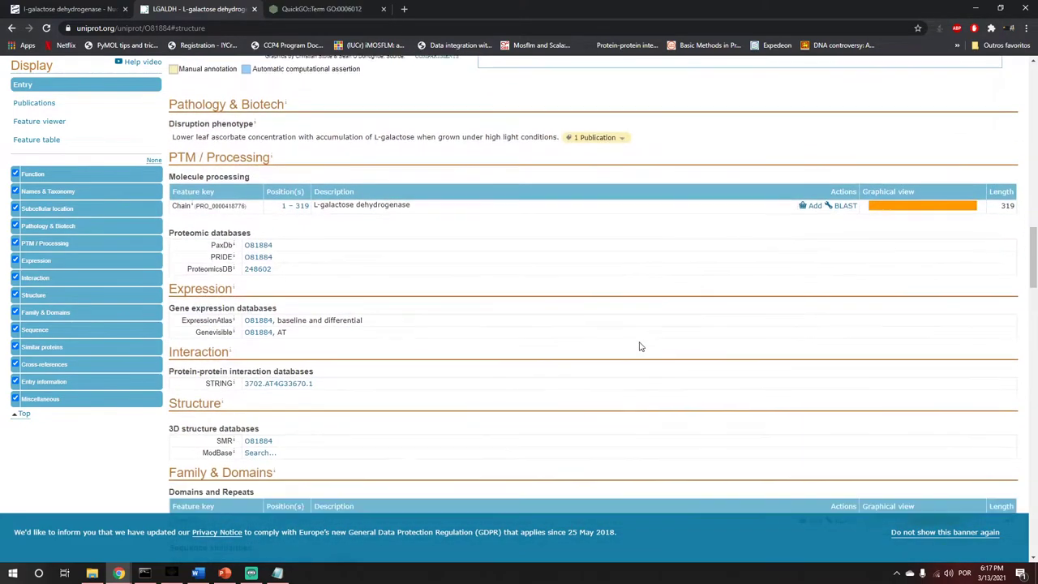
scroll(639, 347, "down", 2)
scroll(639, 347, "down", 1)
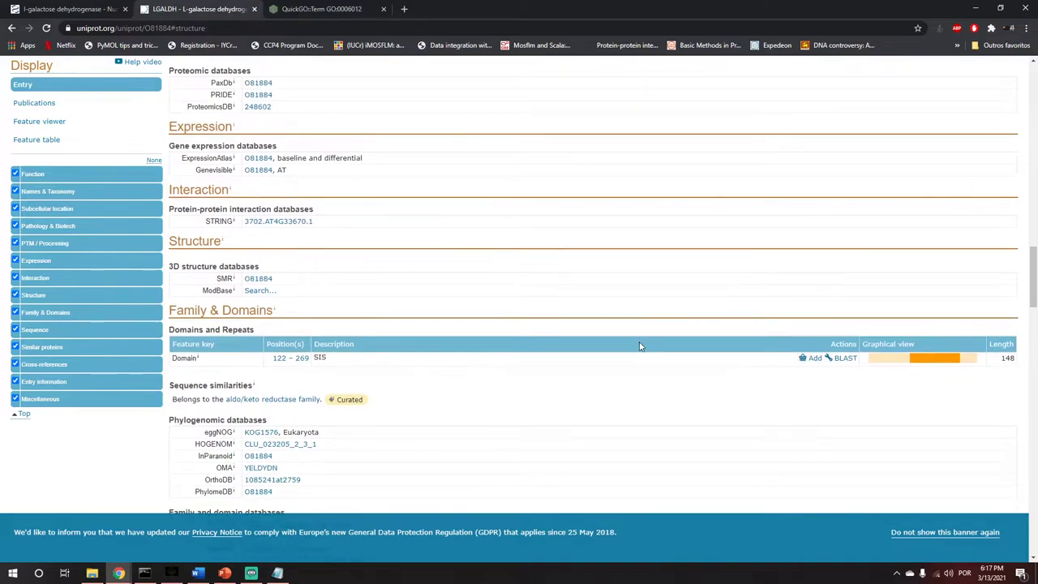
scroll(640, 347, "down", 6)
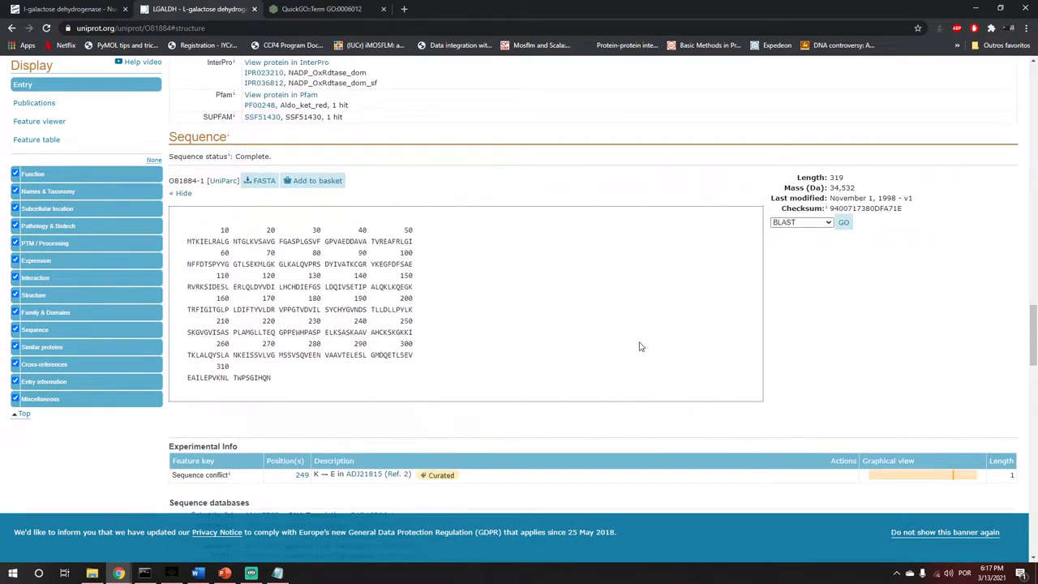
scroll(639, 347, "down", 4)
scroll(641, 347, "up", 6)
scroll(641, 347, "up", 20)
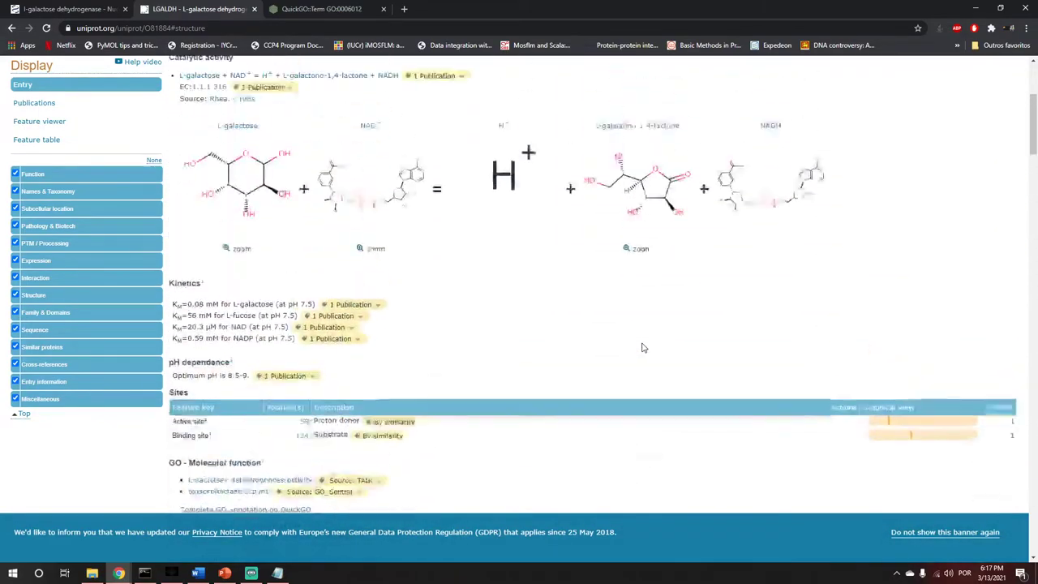
scroll(641, 347, "up", 4)
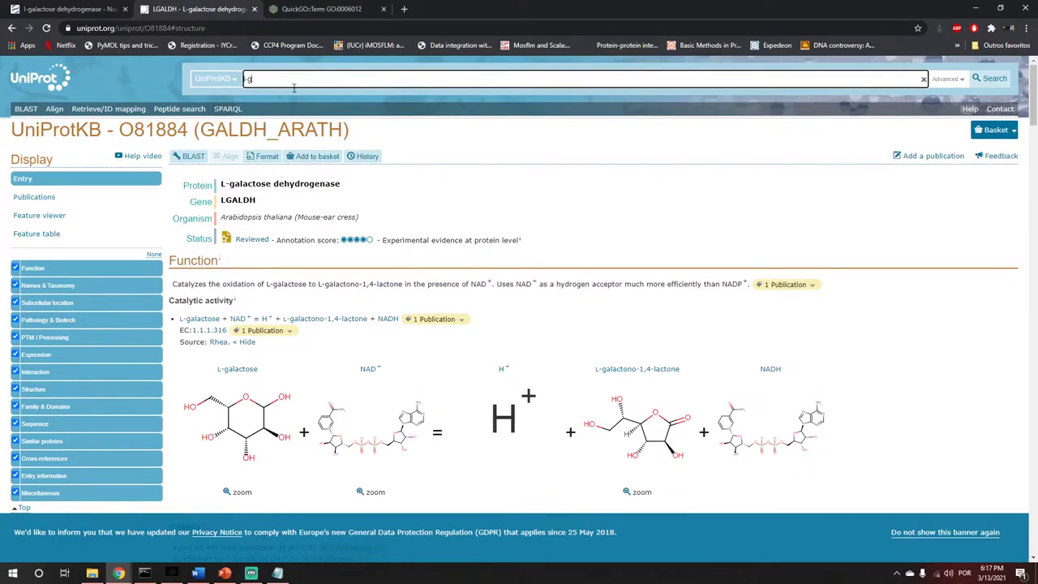
- Search UniProtKB for "l-galactose dehydrogenase myrciaria dubia"
type("tose")
type(" dehu")
type("drogenas")
type("e myi")
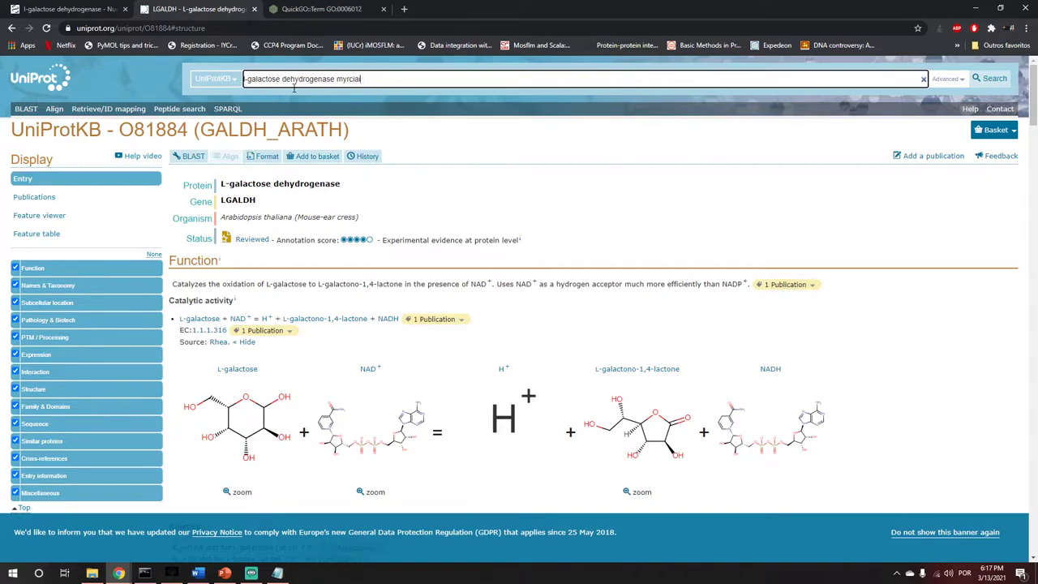
type("ciaria dubia")
key("Return")
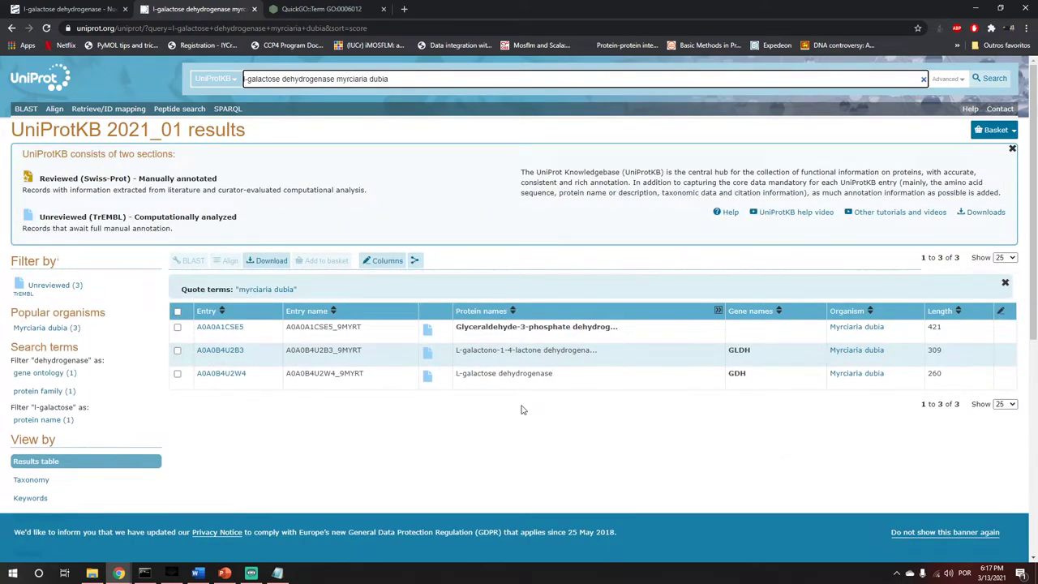
- Open the Myrciaria dubia L-galactose dehydrogenase entry A0A0B4U2W4 and inspect its amino acid sequence
left_click_drag(459, 377, 558, 381)
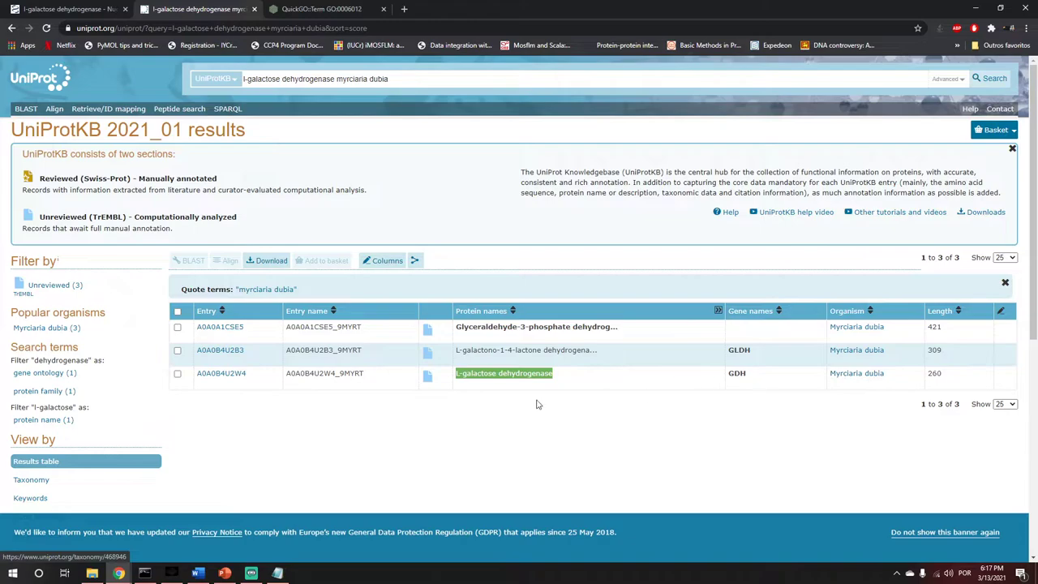
left_click(219, 374)
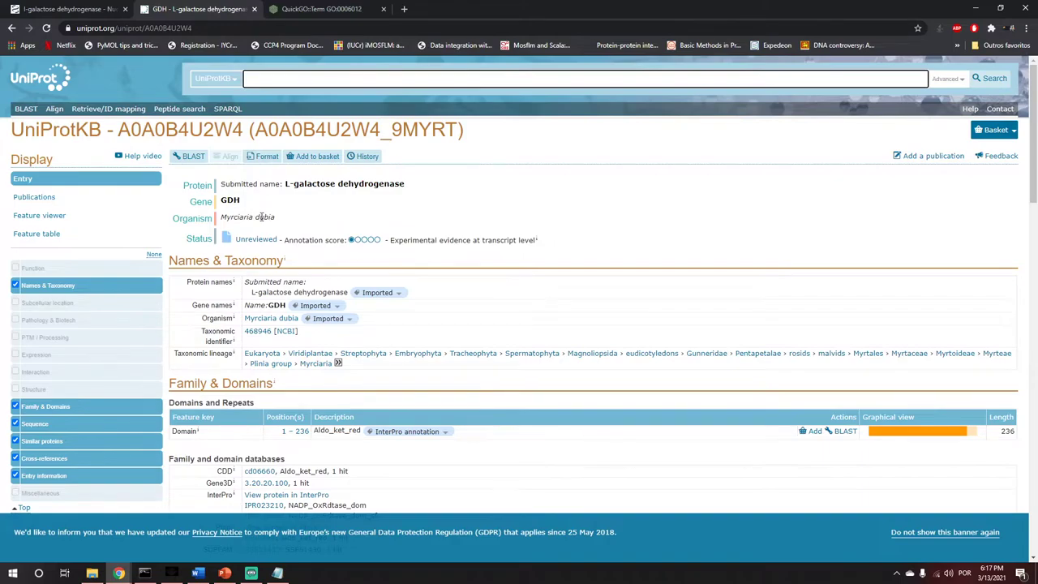
scroll(543, 397, "down", 2)
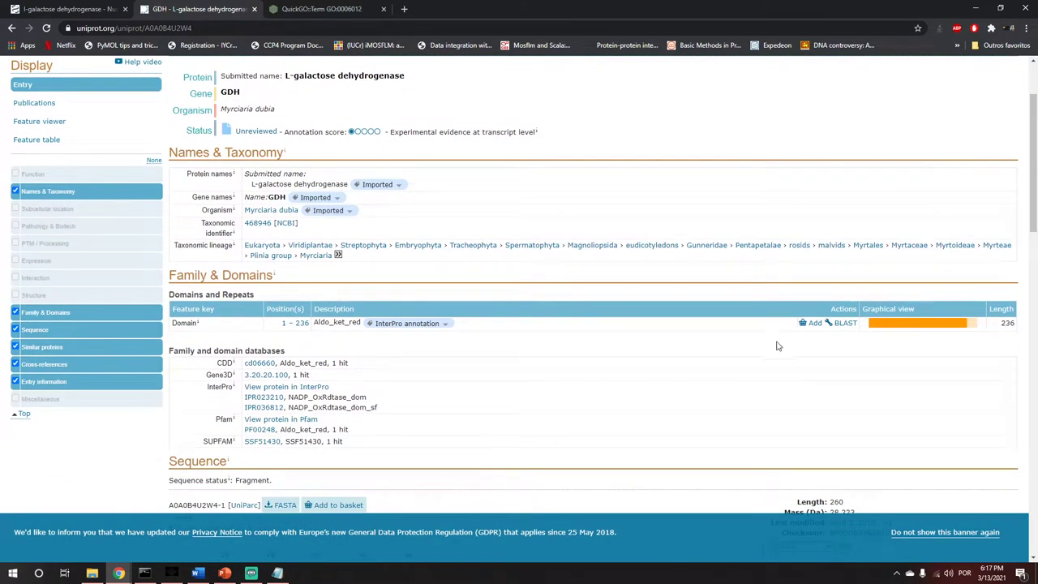
scroll(748, 313, "down", 4)
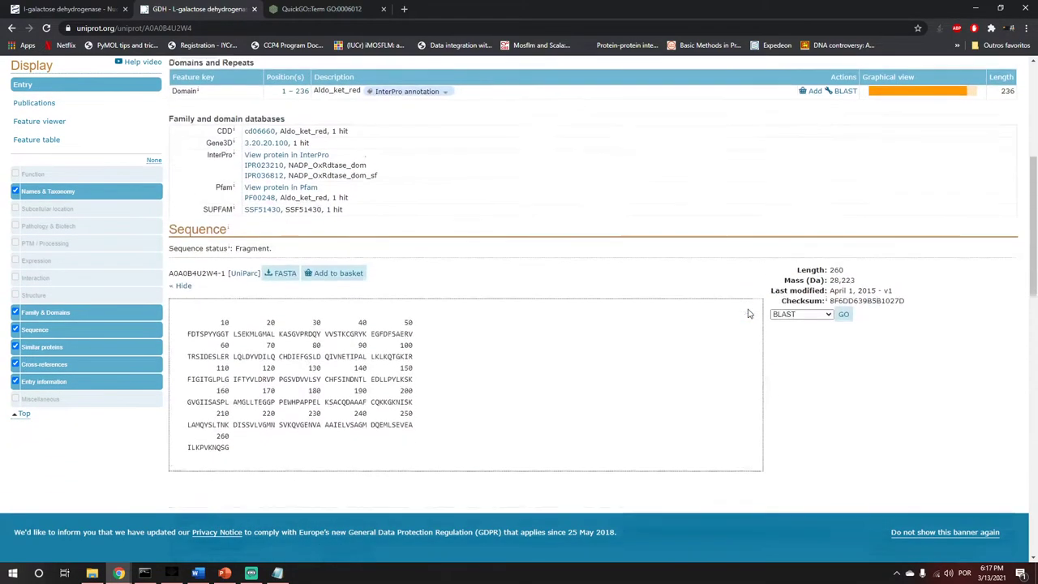
left_click_drag(241, 355, 182, 240)
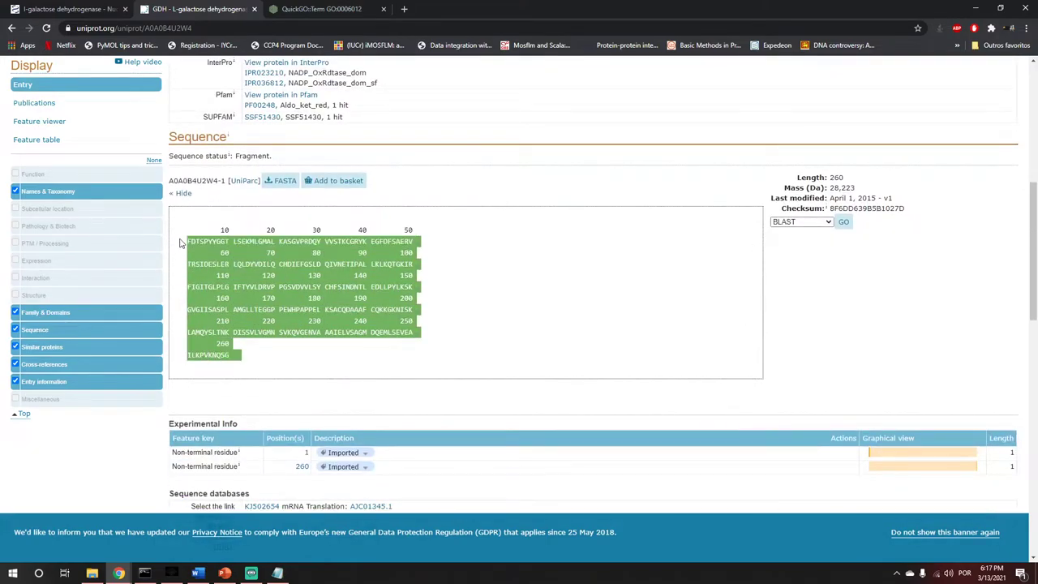
left_click(433, 331)
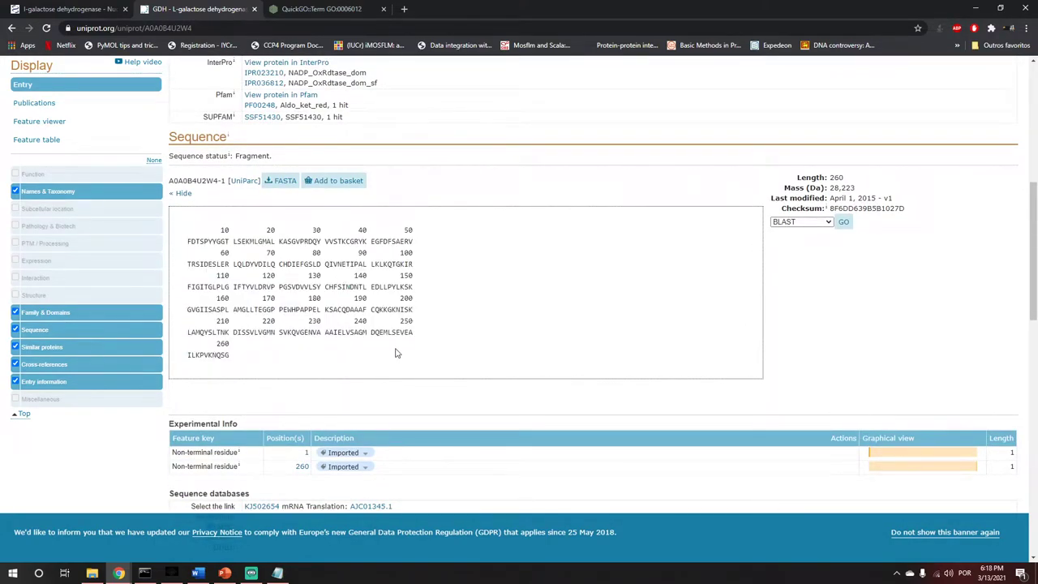
- Look through the Myrciaria dubia entry's experimental info, similar proteins and cross-references, then return to its beginning
scroll(401, 339, "down", 2)
scroll(400, 339, "down", 10)
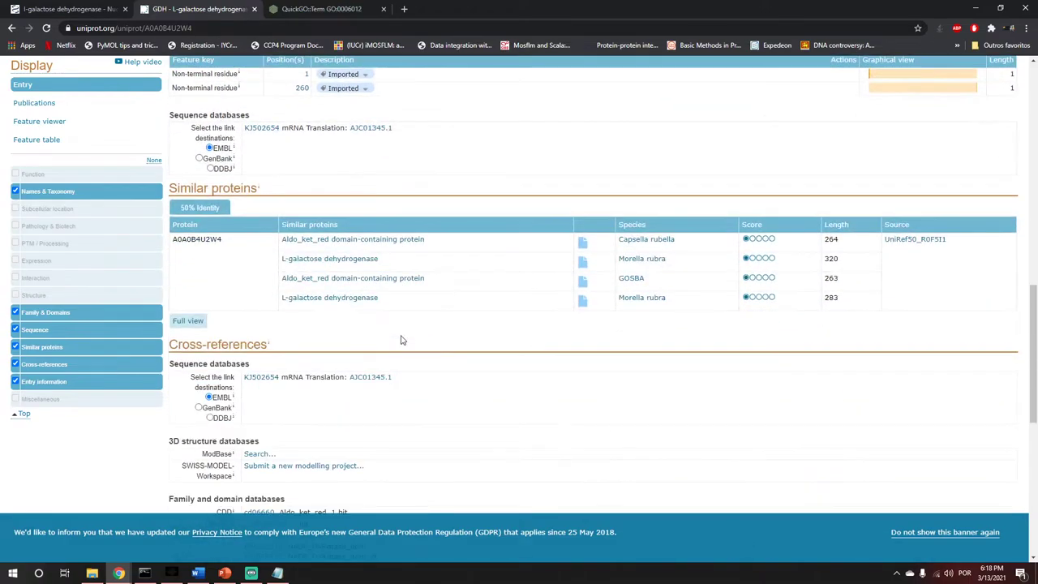
scroll(403, 342, "up", 10)
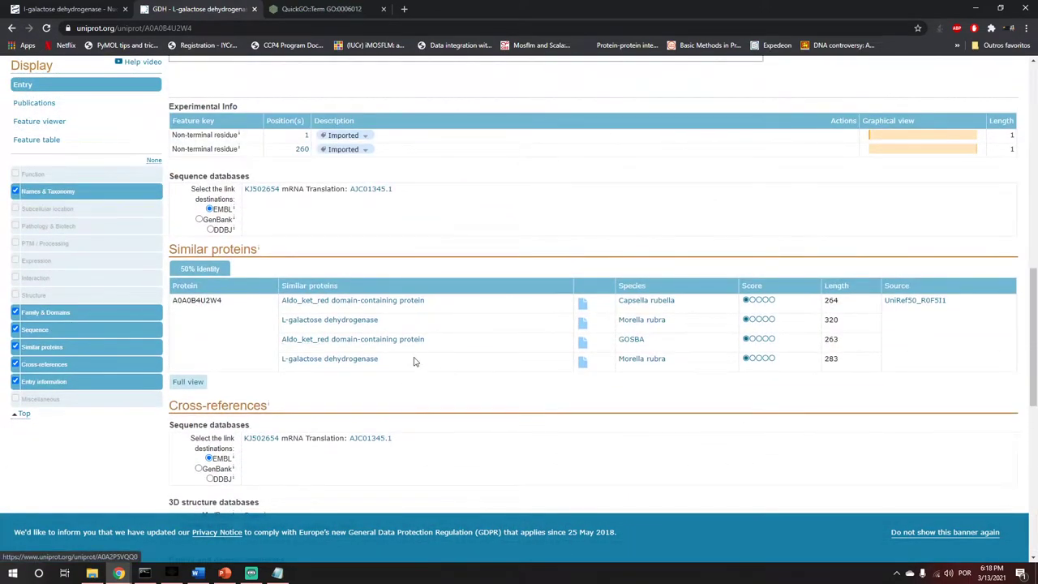
scroll(414, 359, "up", 8)
scroll(414, 362, "up", 2)
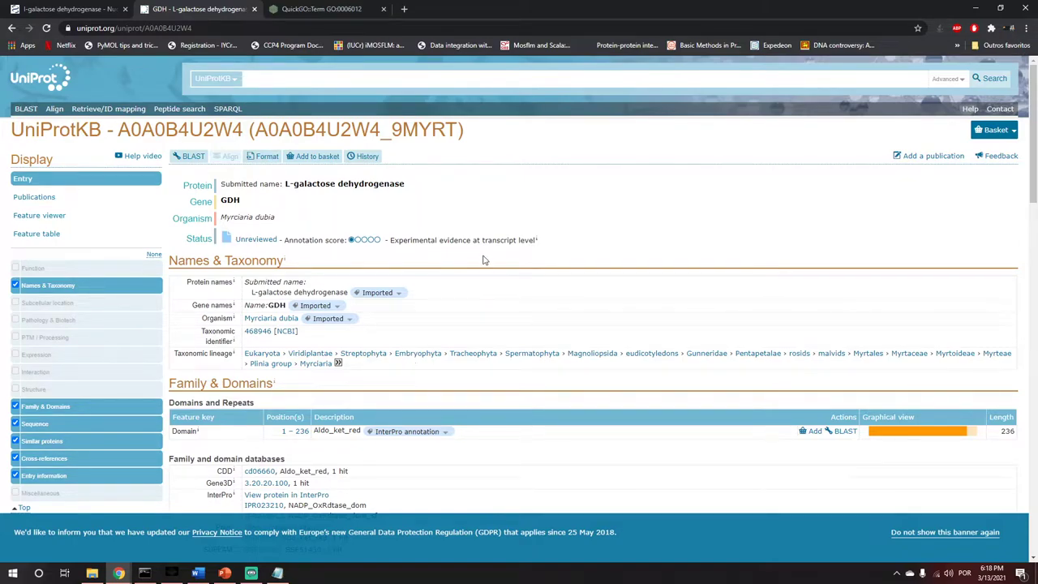
- Open the Aldo_ket_red domain (positions 1–236) in BLAST and examine its highlighted sequence region
scroll(440, 276, "down", 2)
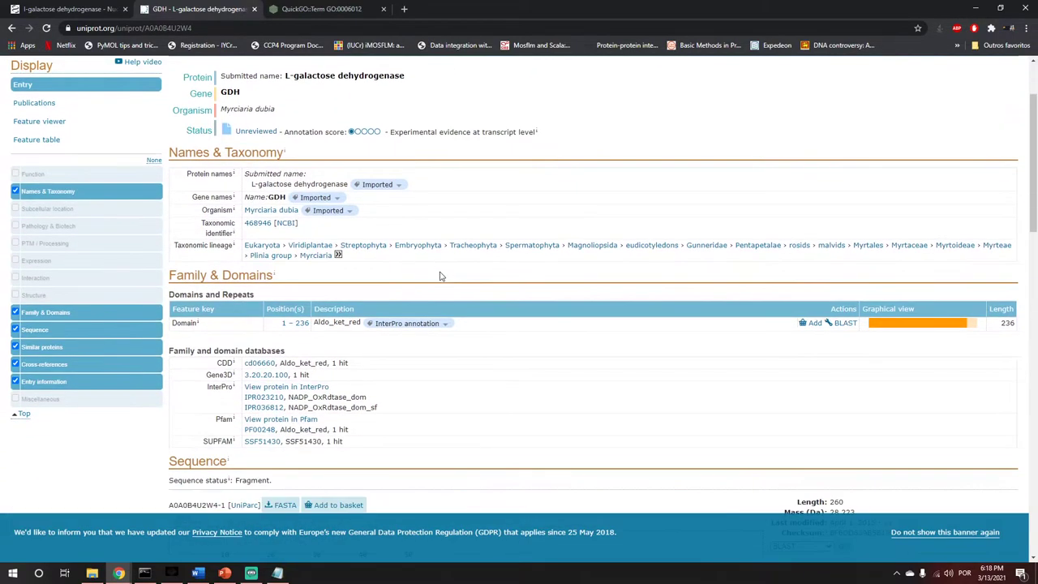
left_click(909, 330)
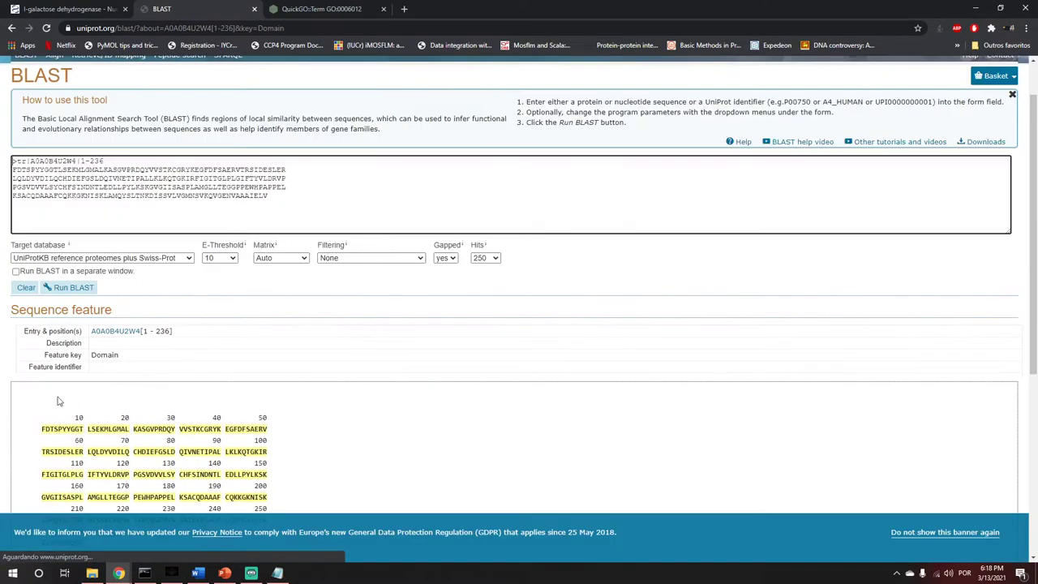
scroll(149, 442, "down", 3)
scroll(148, 442, "down", 1)
scroll(159, 371, "up", 2)
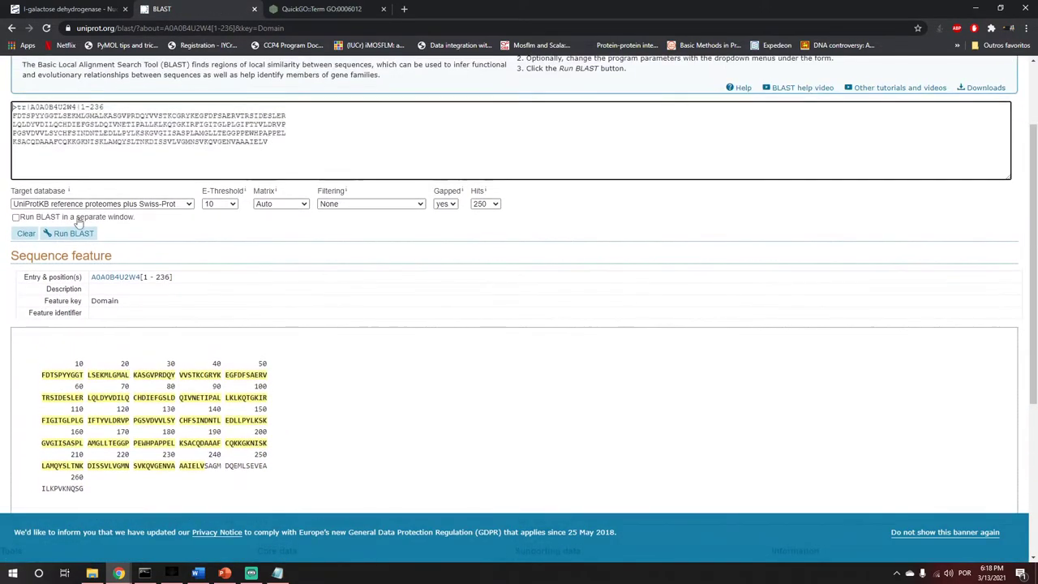
scroll(295, 322, "down", 2)
scroll(215, 368, "up", 3)
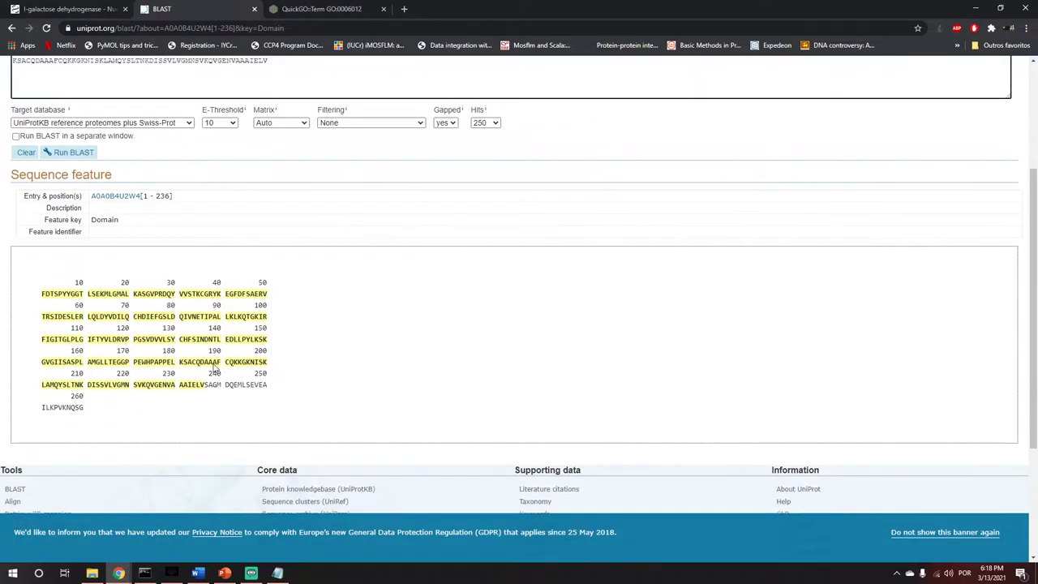
- Go back to the Myrciaria dubia entry and review its domain, sequence and similar proteins sections
left_click(12, 27)
scroll(339, 432, "down", 1)
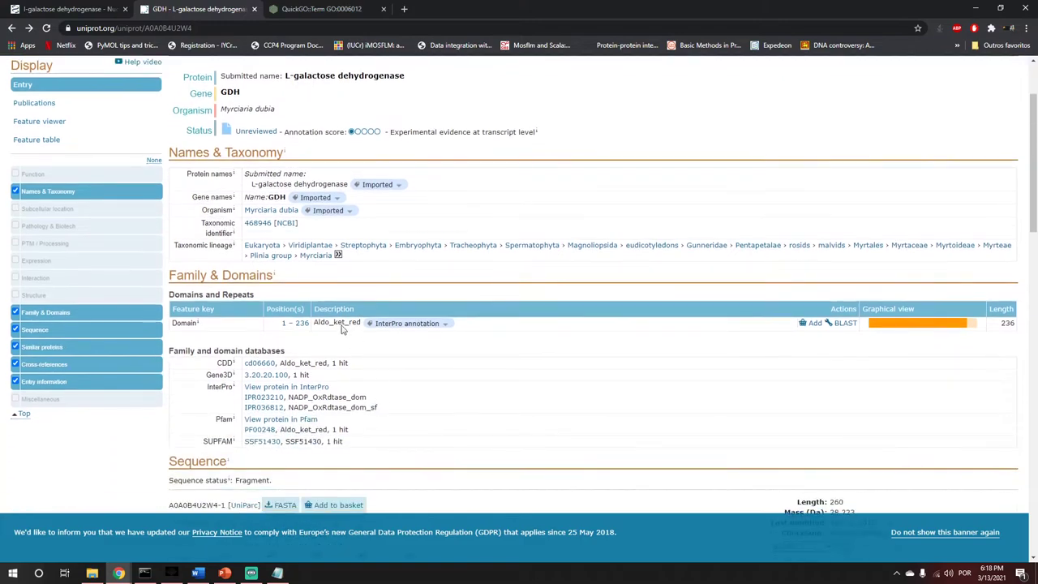
scroll(612, 454, "down", 5)
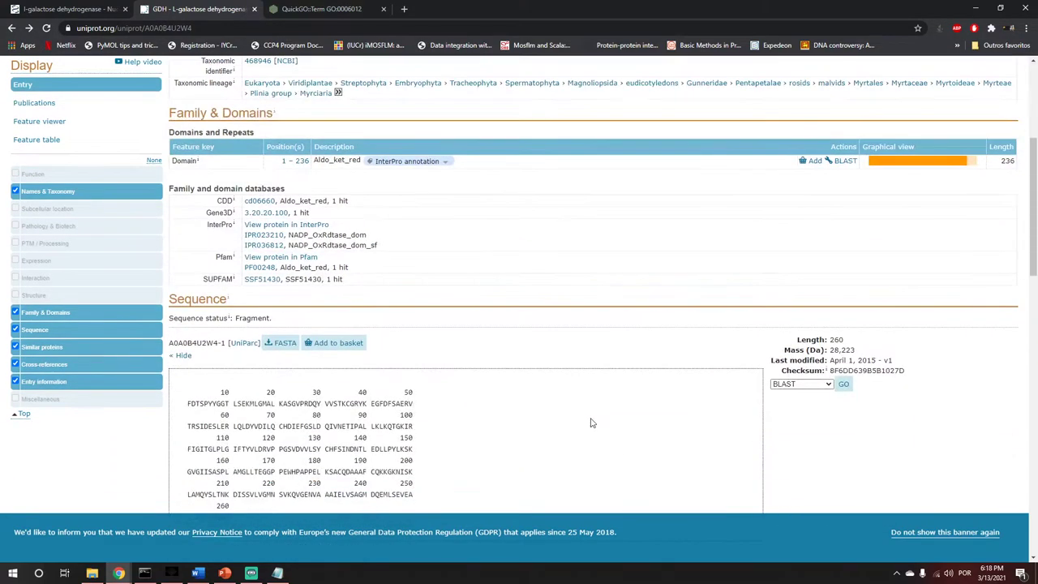
scroll(590, 418, "down", 1)
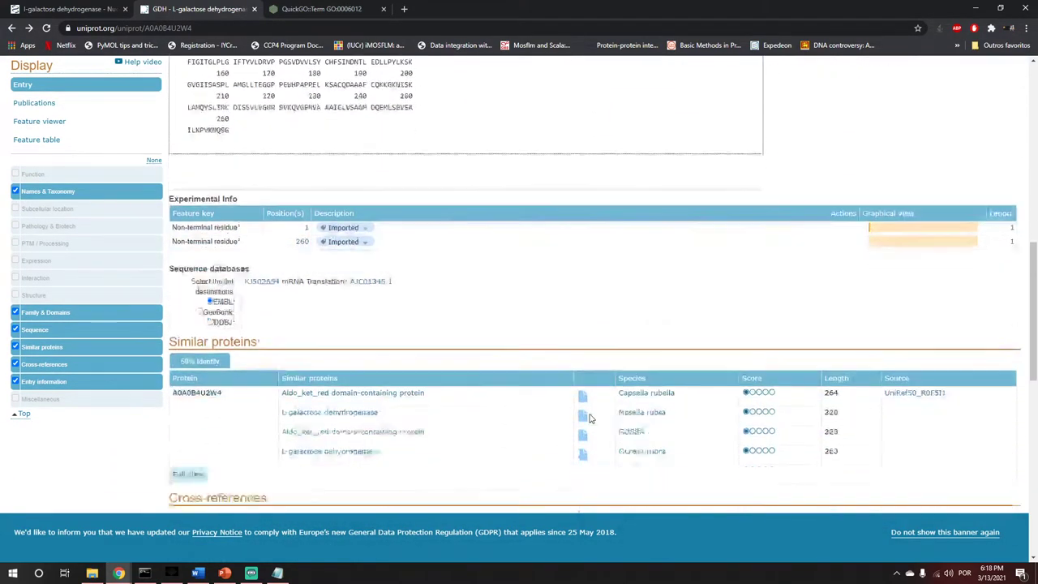
scroll(560, 390, "up", 8)
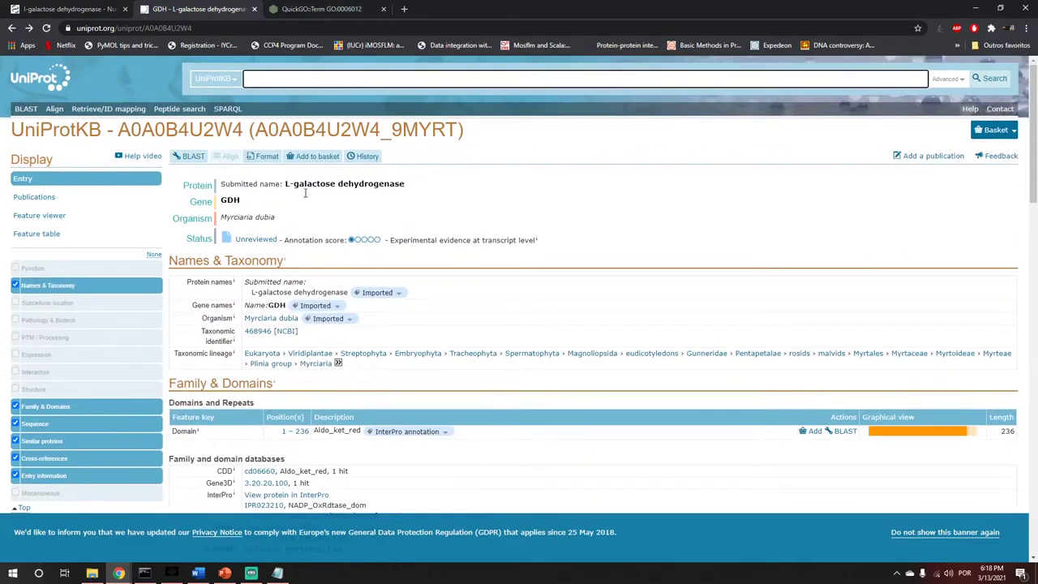
- Look through the QuickGO page for GO:0006012, including its ancestor chart and cross-references, then close it
left_click(369, 10)
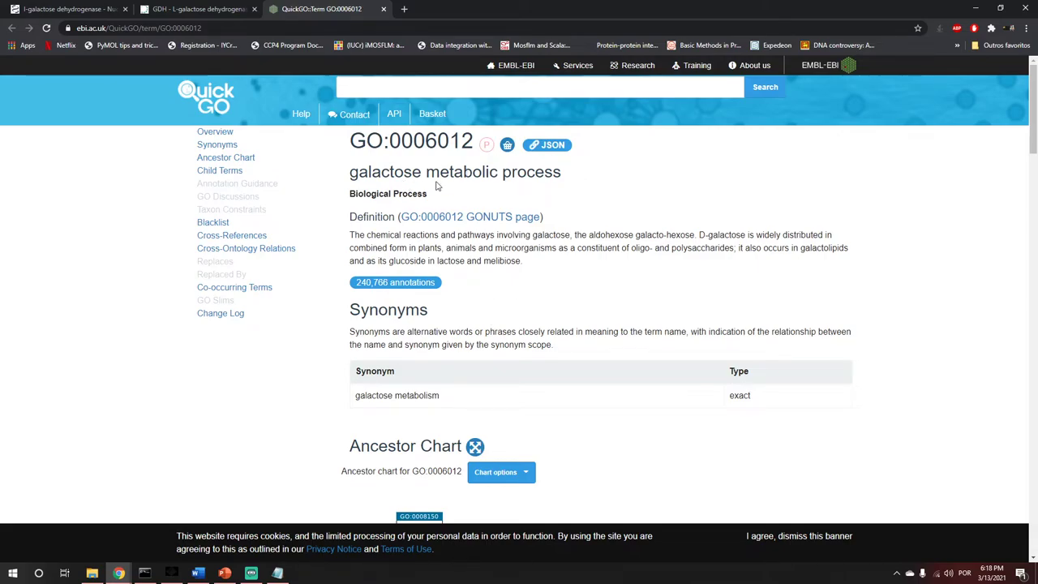
scroll(519, 227, "down", 3)
scroll(542, 310, "down", 7)
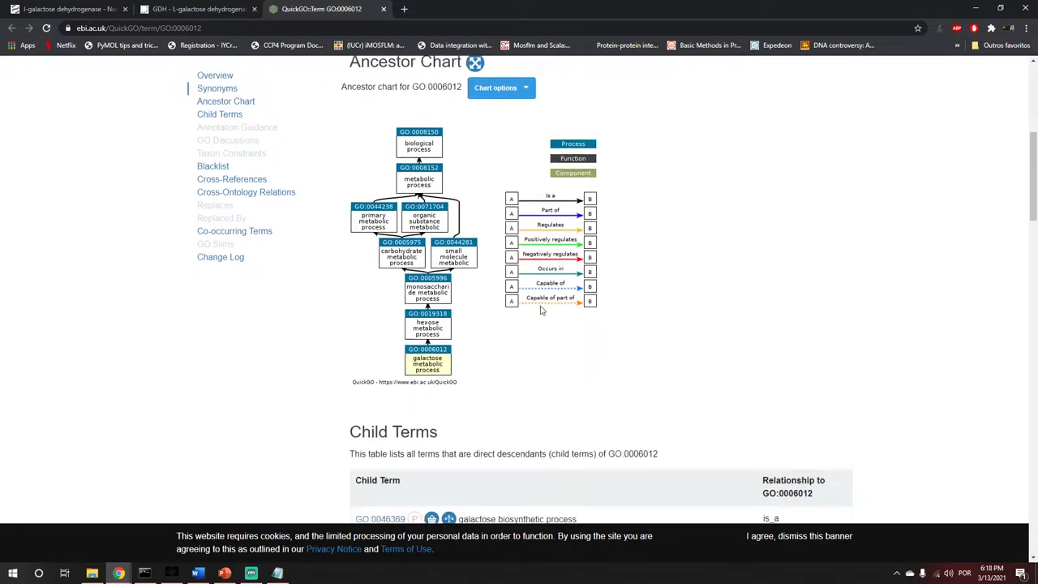
scroll(542, 310, "up", 10)
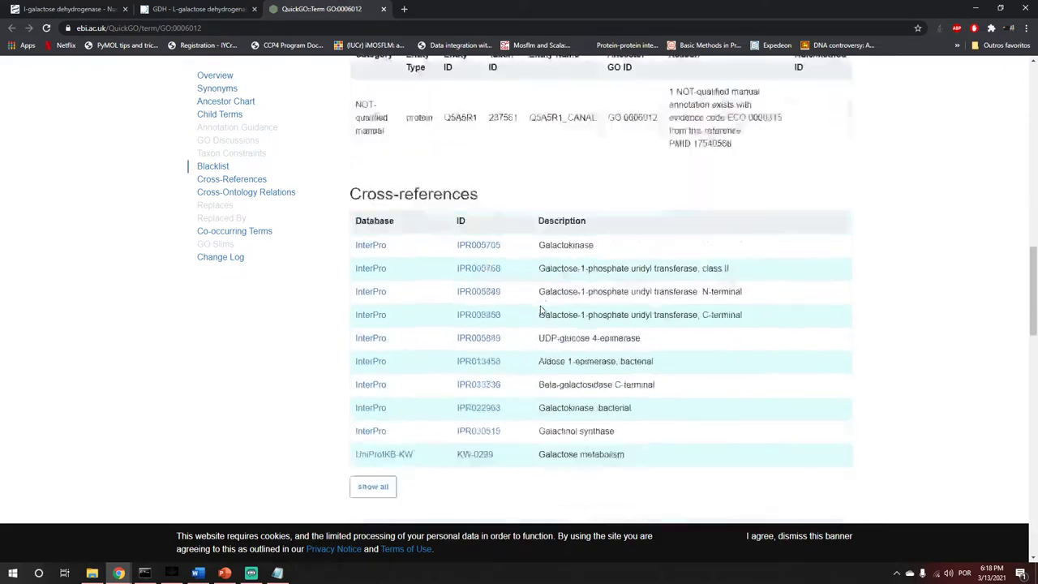
left_click(383, 9)
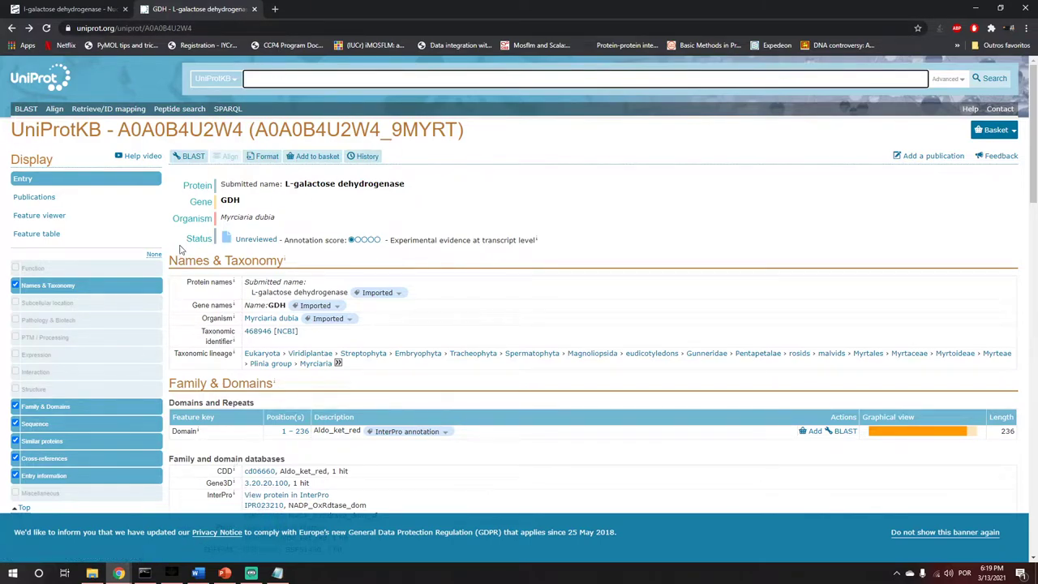
- Switch to Notepad, save the collected L-galactose dehydrogenase sequences as "seqs proteinas" in the curso folder, and close the file
left_click(277, 574)
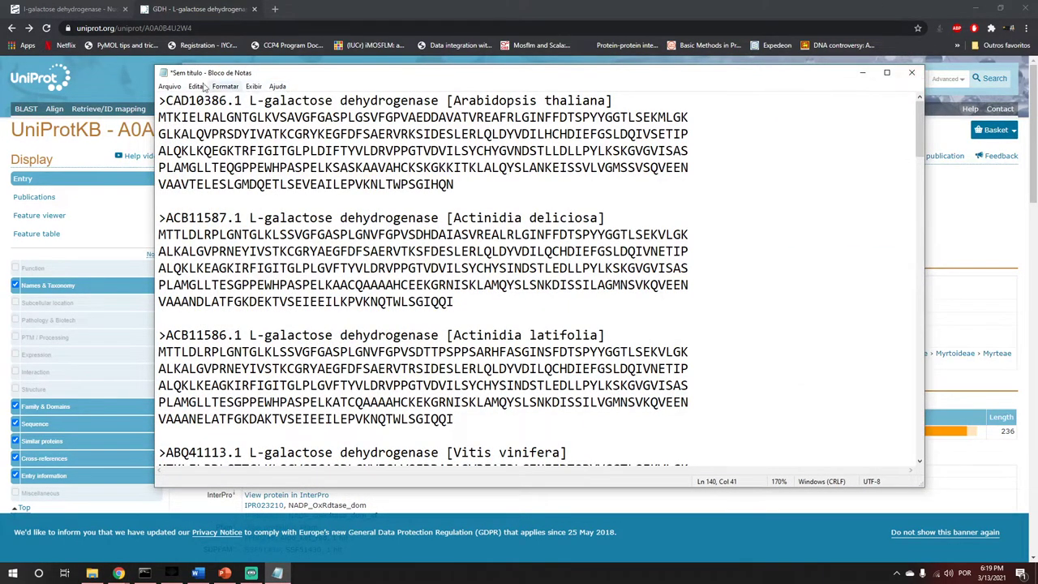
left_click(169, 86)
left_click(203, 150)
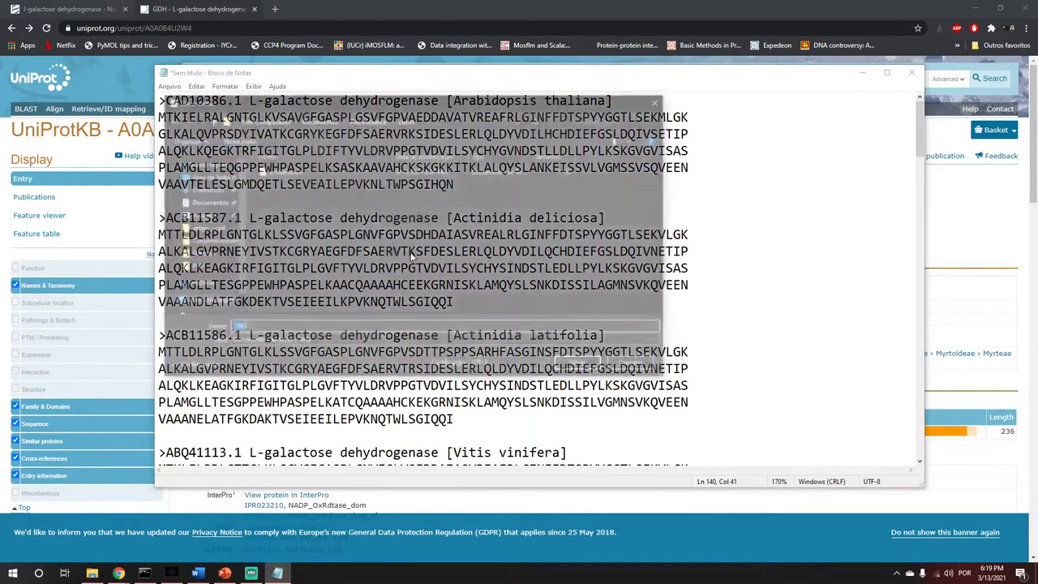
type("seqs proteinas")
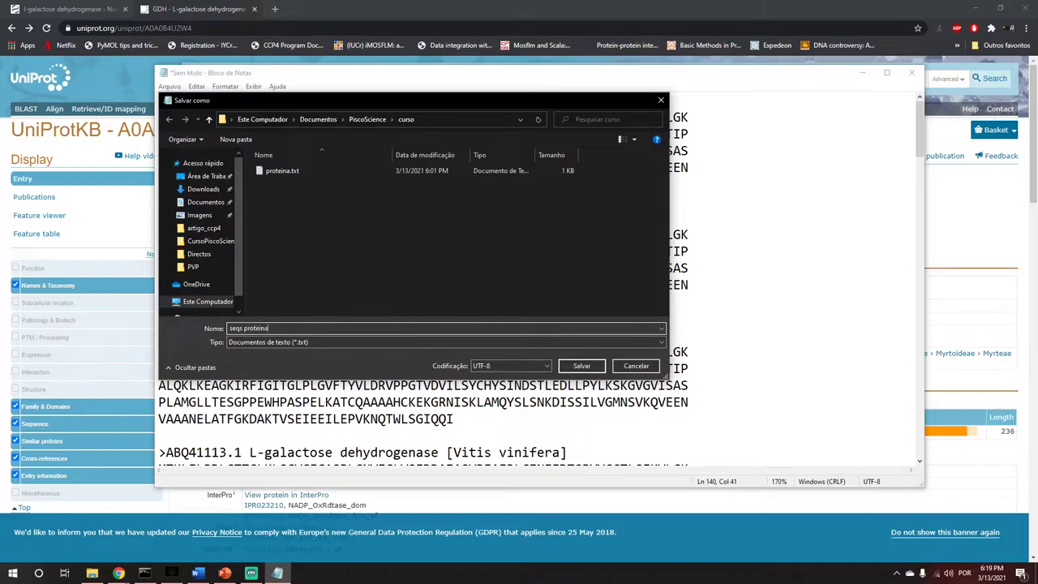
left_click(577, 366)
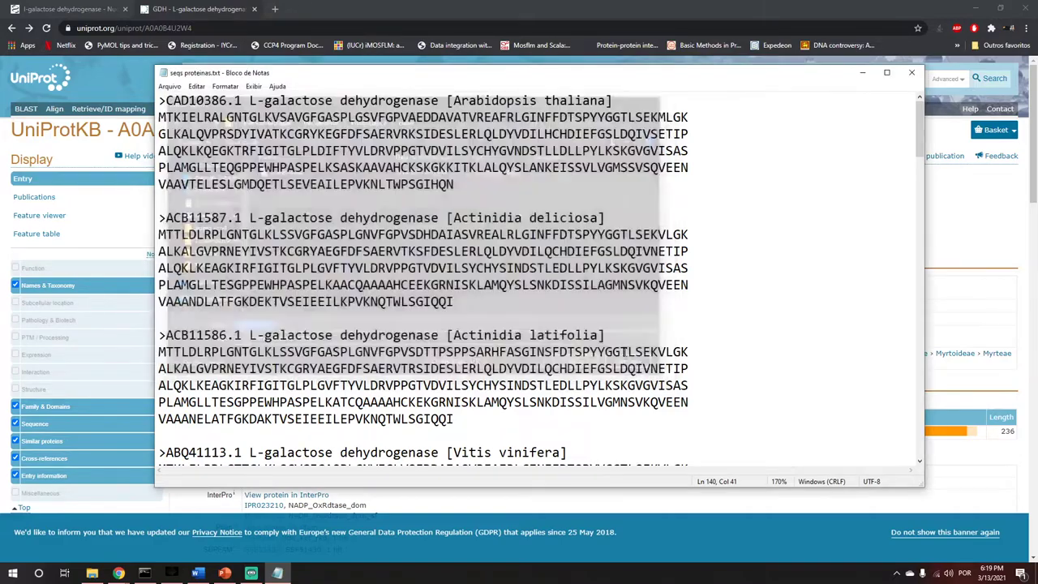
left_click(582, 267)
left_click(862, 73)
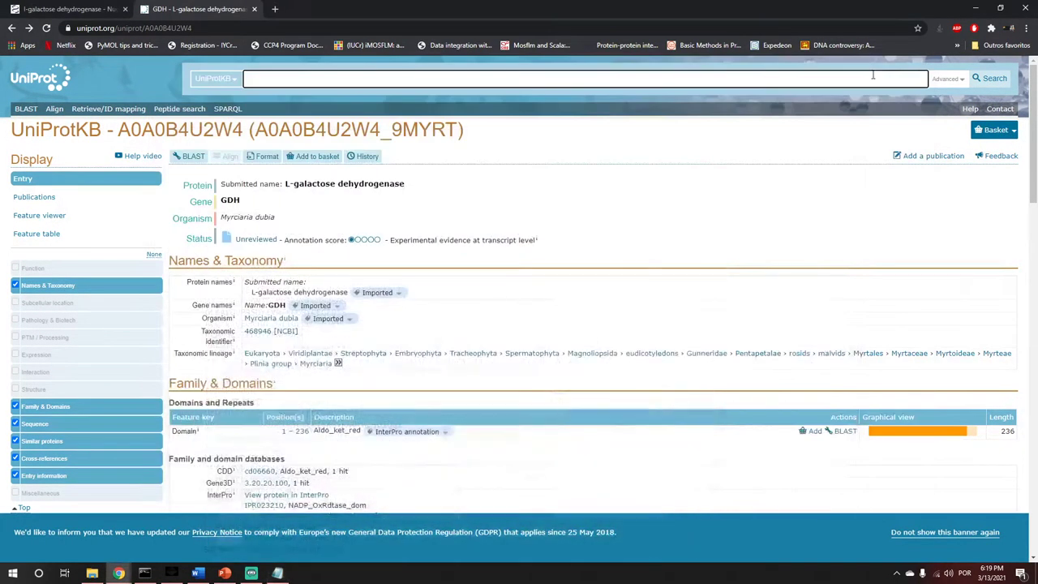
left_click(277, 574)
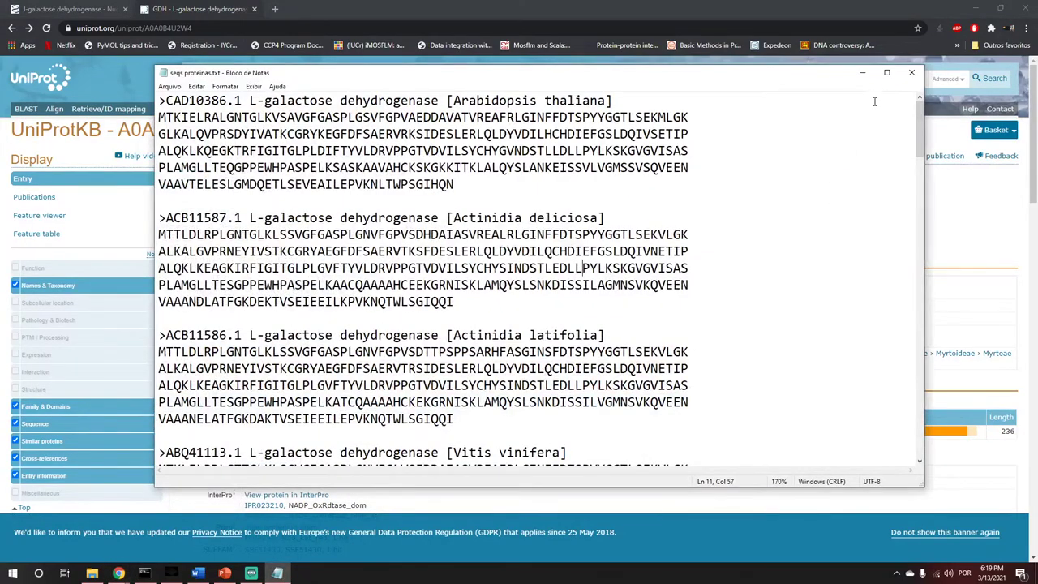
left_click(906, 77)
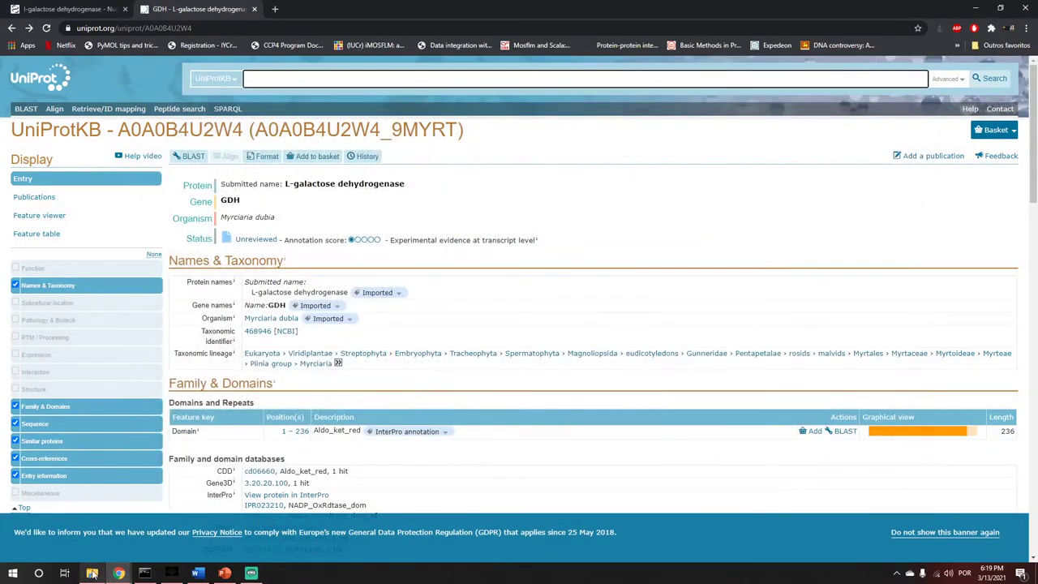
- Check the CursoPiscoScience folder and its parent OneDrive folder in File Explorer, then return to the UniProt entry
mouse_move(91, 573)
left_click(96, 539)
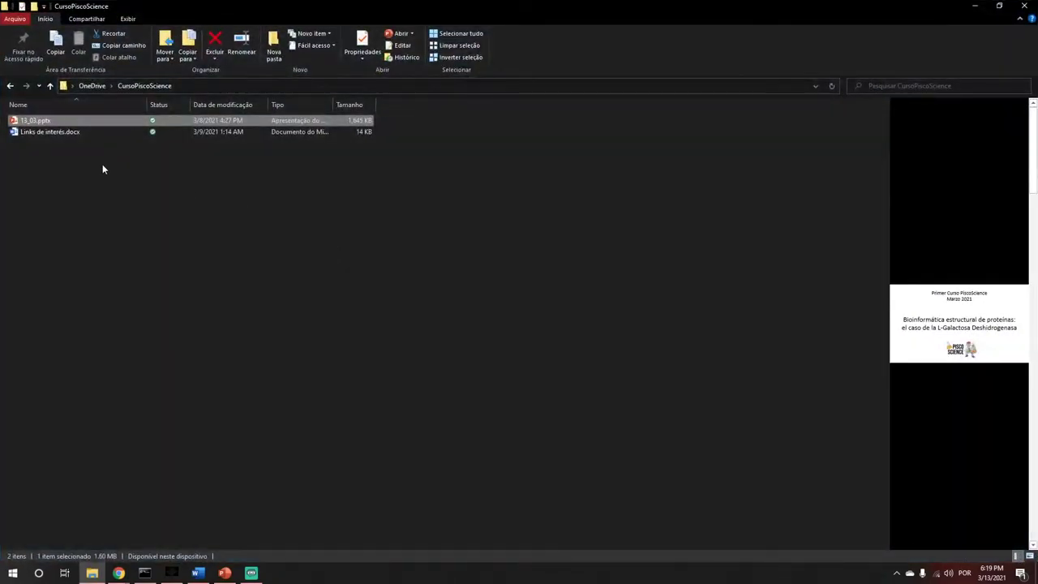
left_click(50, 86)
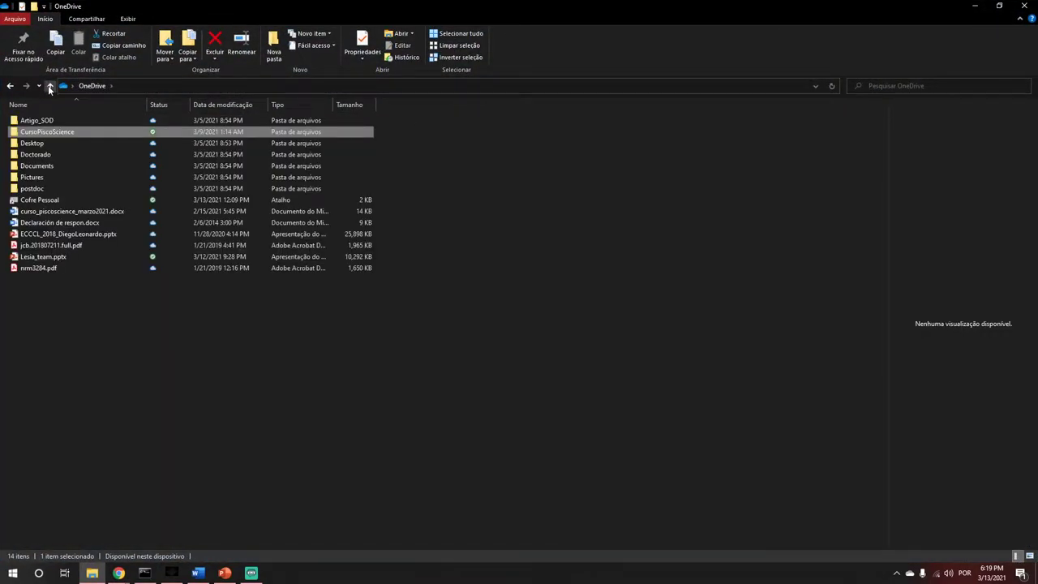
left_click(975, 6)
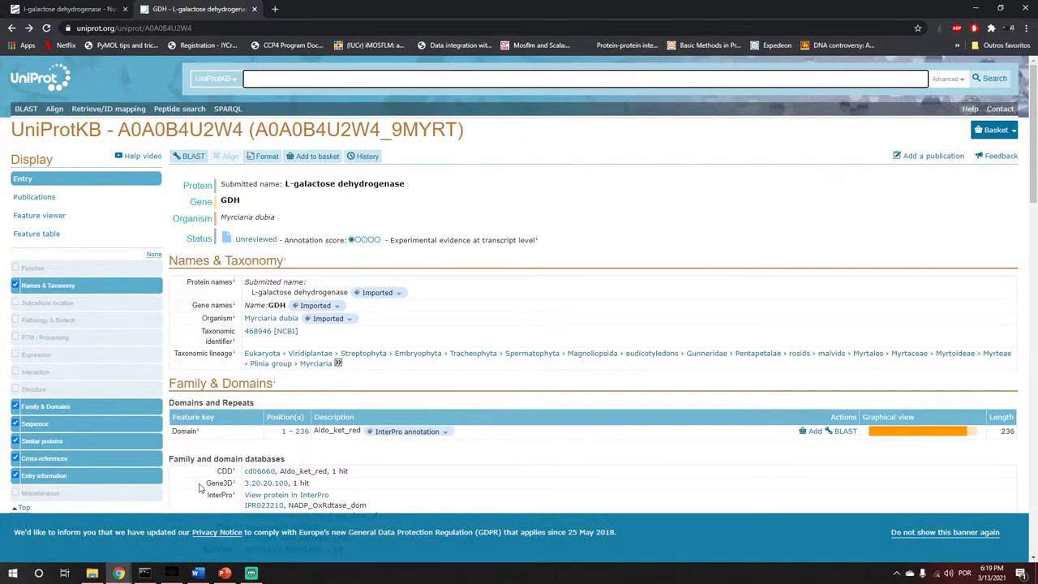
- Switch to the Google Meet call, stop presenting the screen and review the participants' questions in the chat
mouse_move(122, 573)
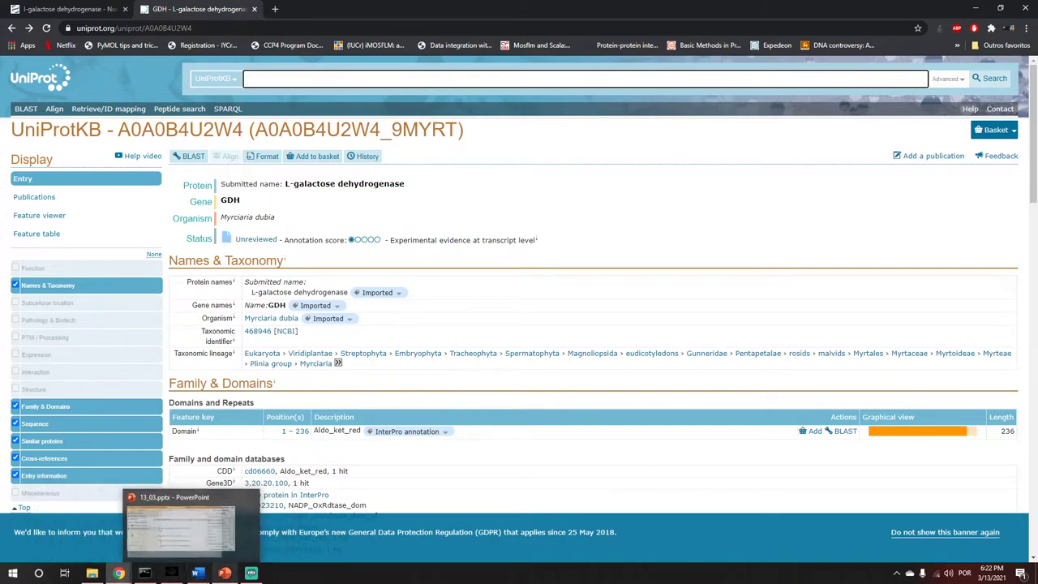
mouse_move(120, 572)
left_click(68, 532)
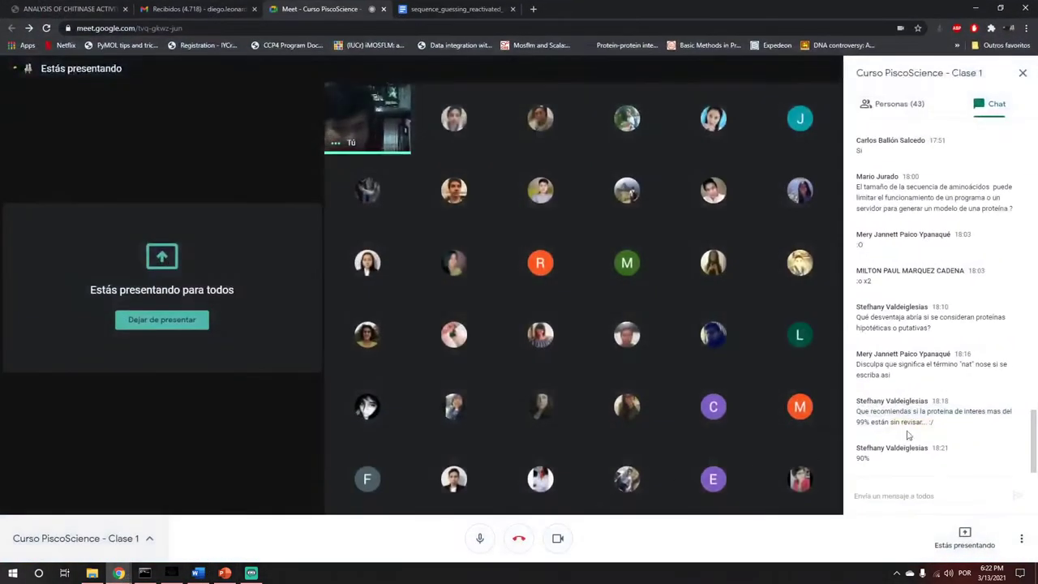
left_click(159, 322)
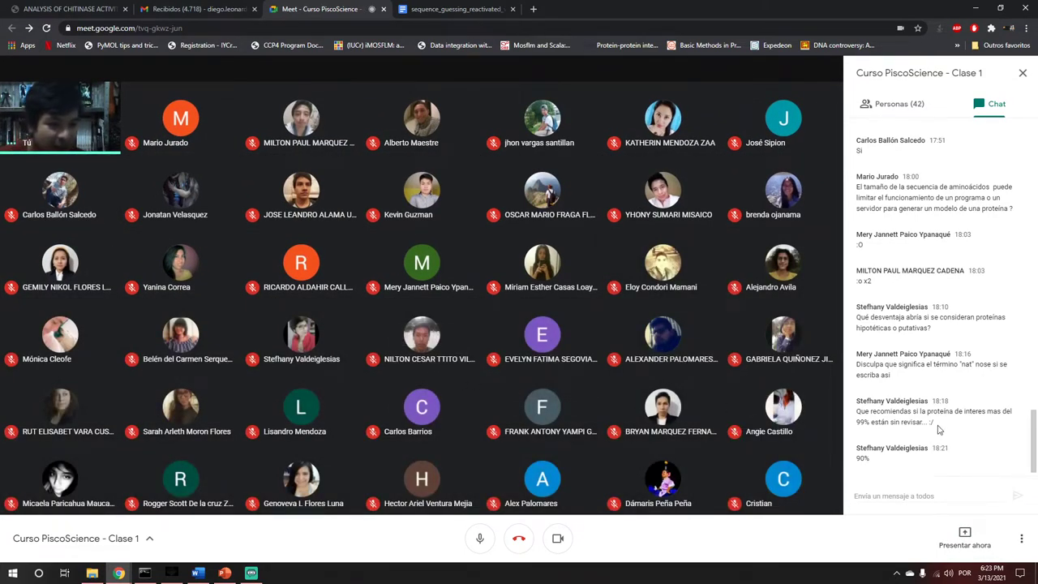
scroll(946, 416, "up", 1)
scroll(947, 416, "up", 1)
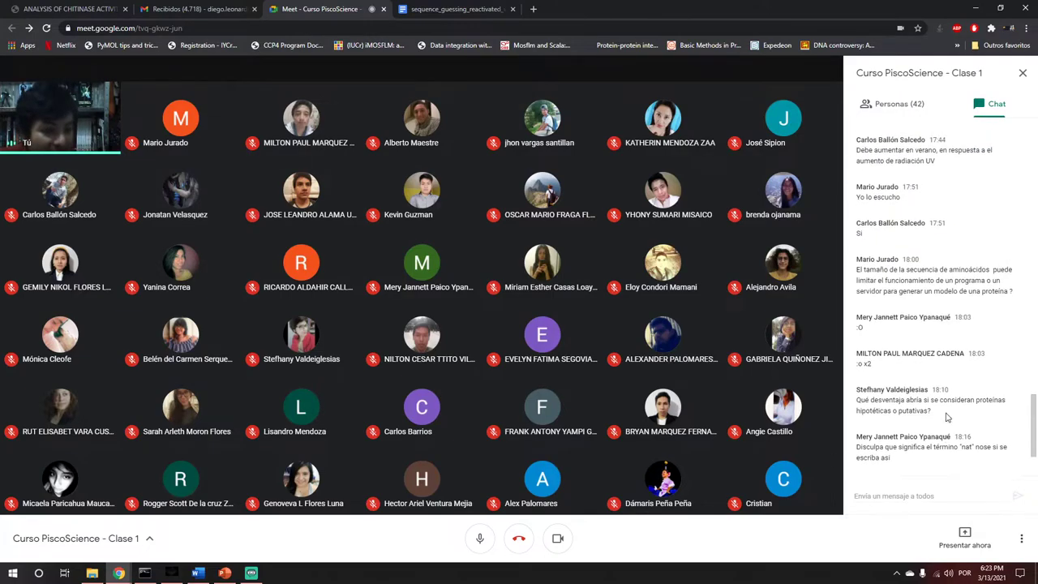
scroll(961, 392, "down", 1)
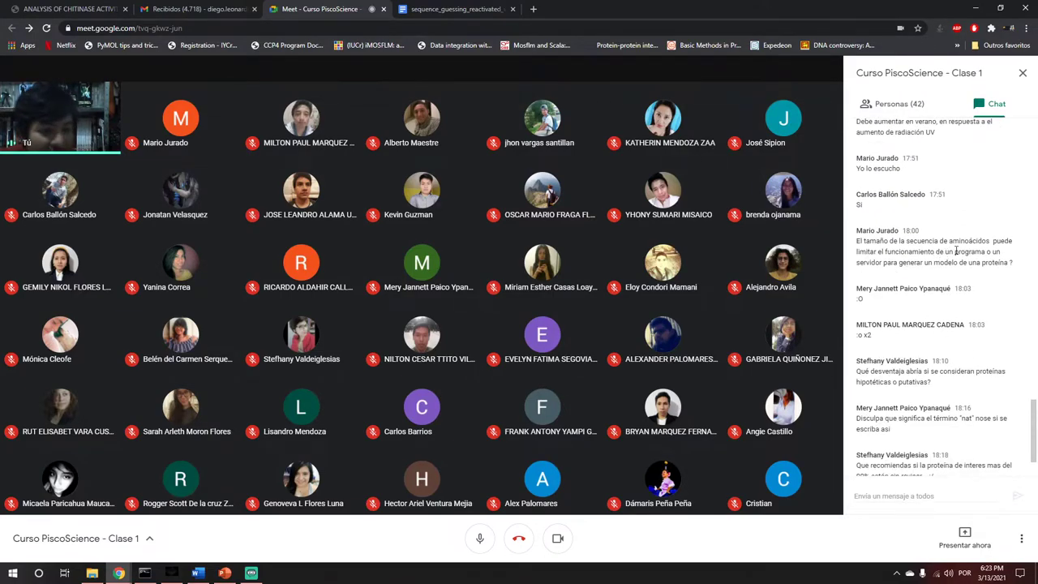
scroll(956, 251, "down", 1)
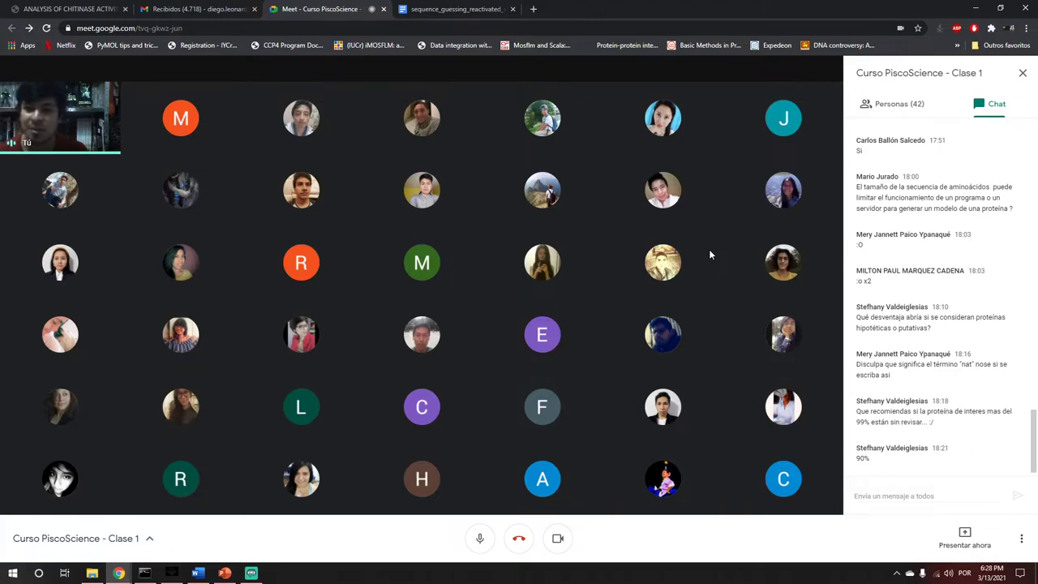
mouse_move(502, 343)
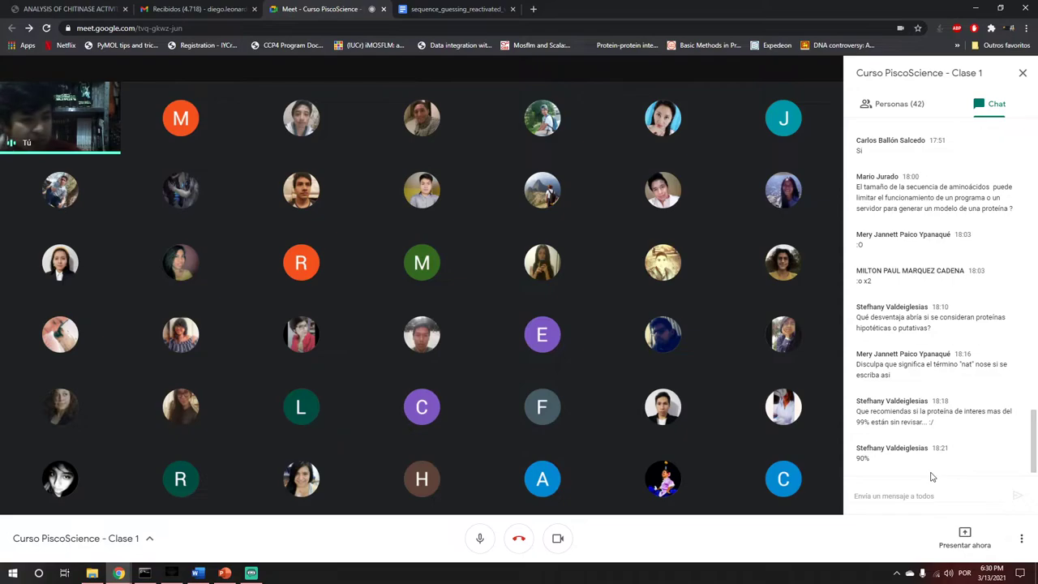
left_click(199, 12)
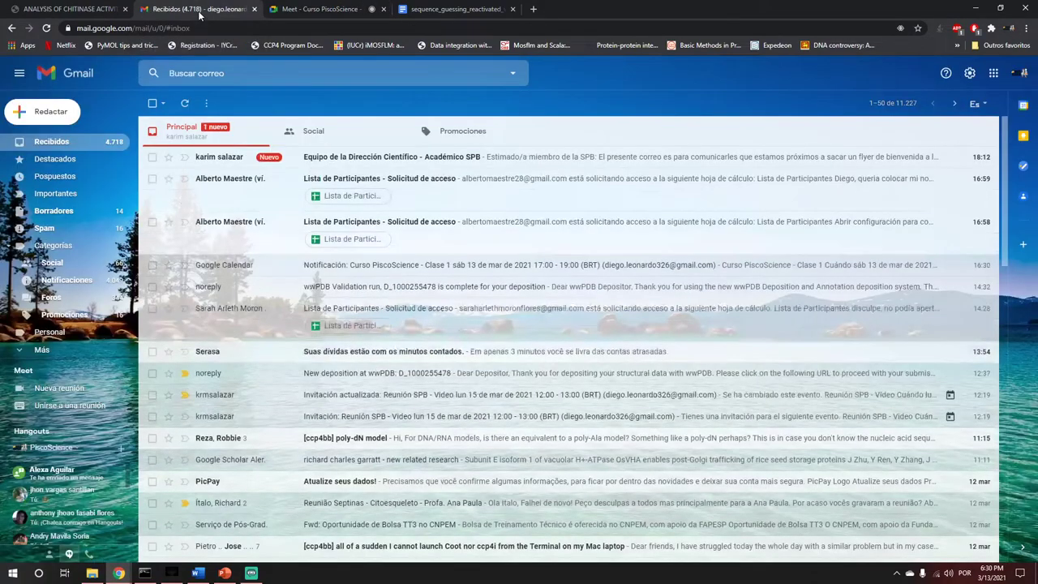
left_click(376, 8)
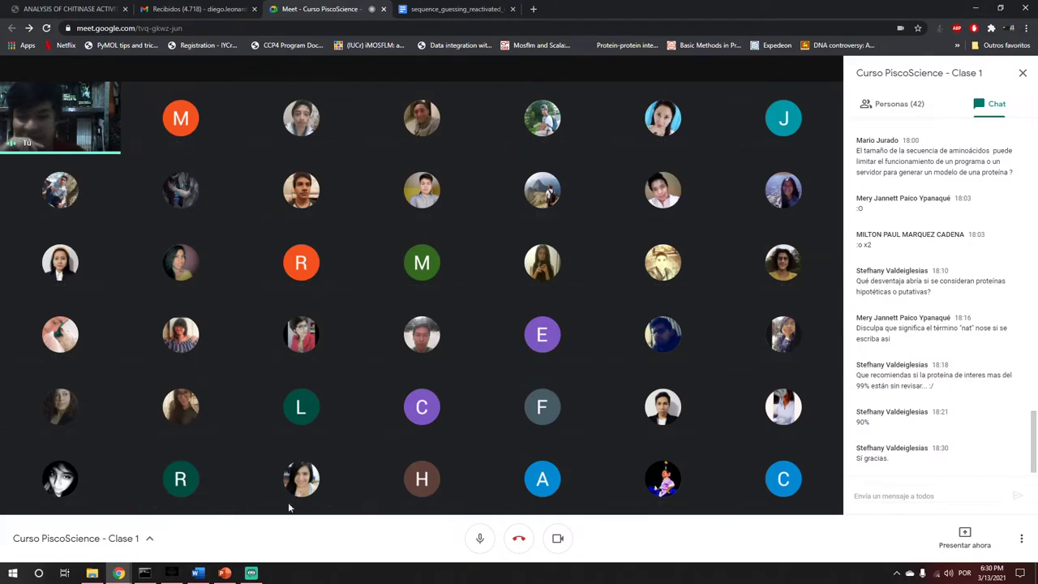
left_click(119, 573)
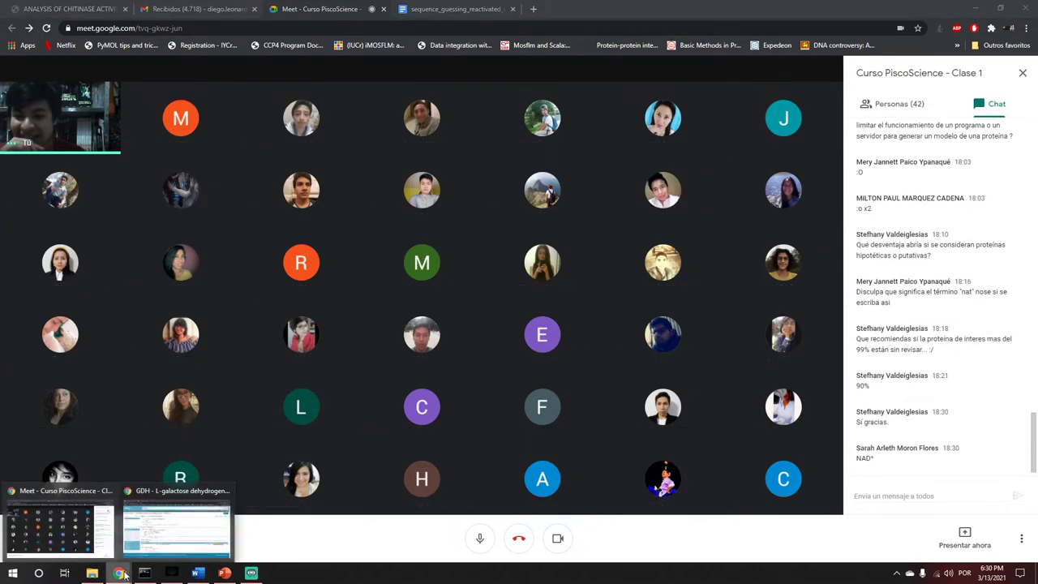
left_click(785, 558)
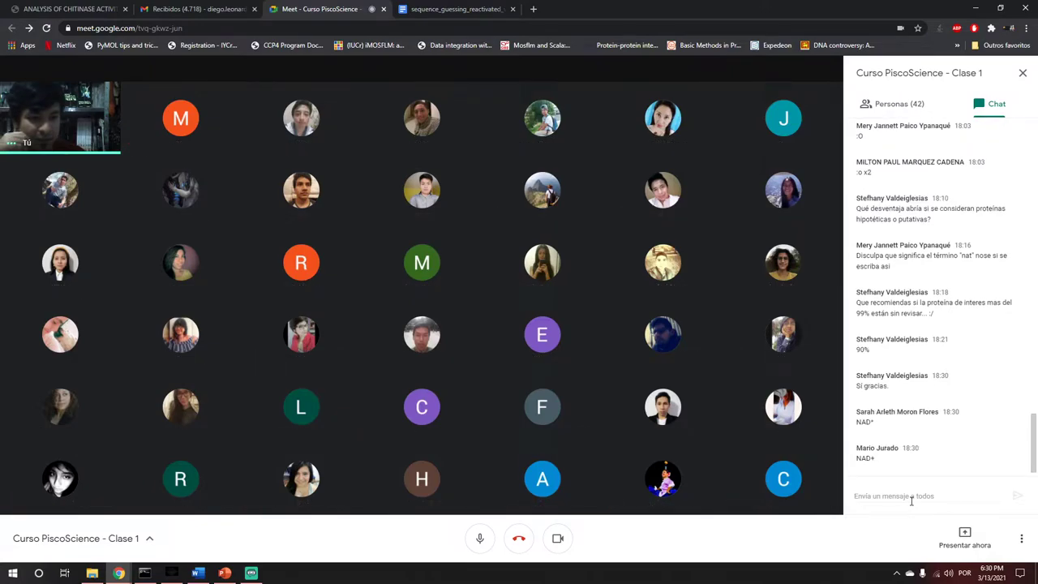
- Send the message "NAD+ o NADH" to everyone in the meeting chat
left_click(901, 498)
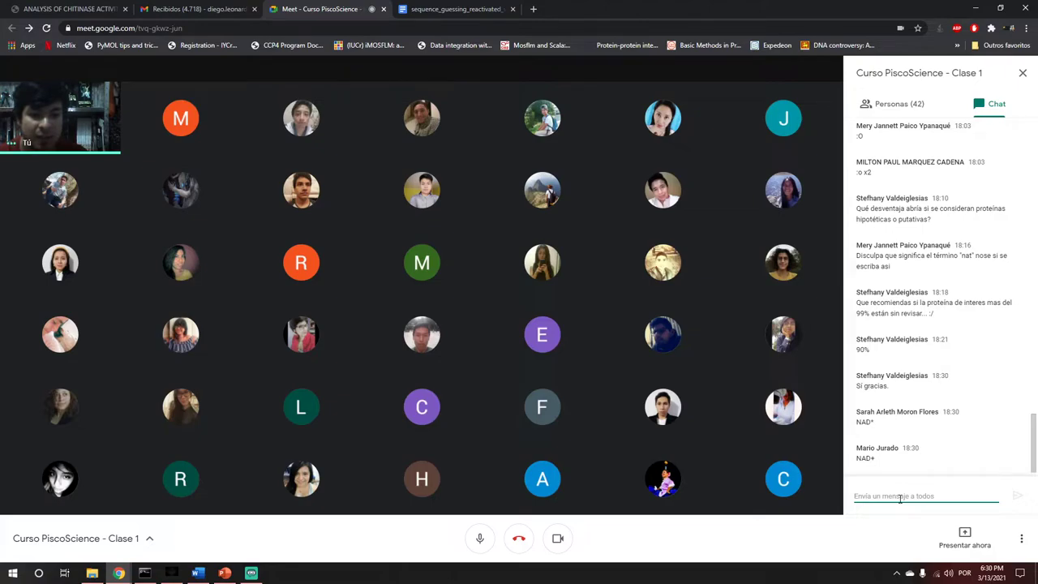
type("NAD")
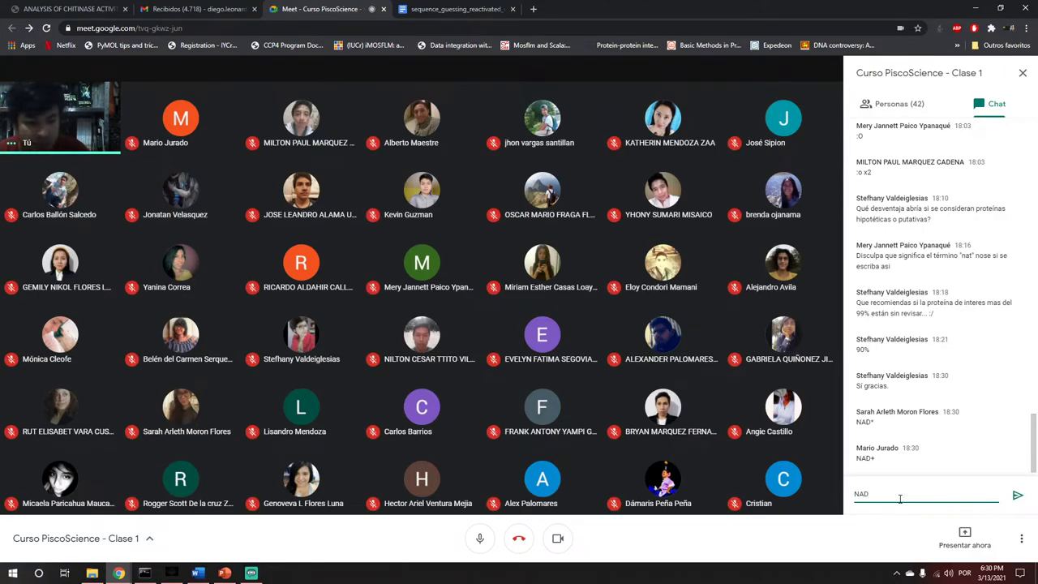
type("+ o NADP")
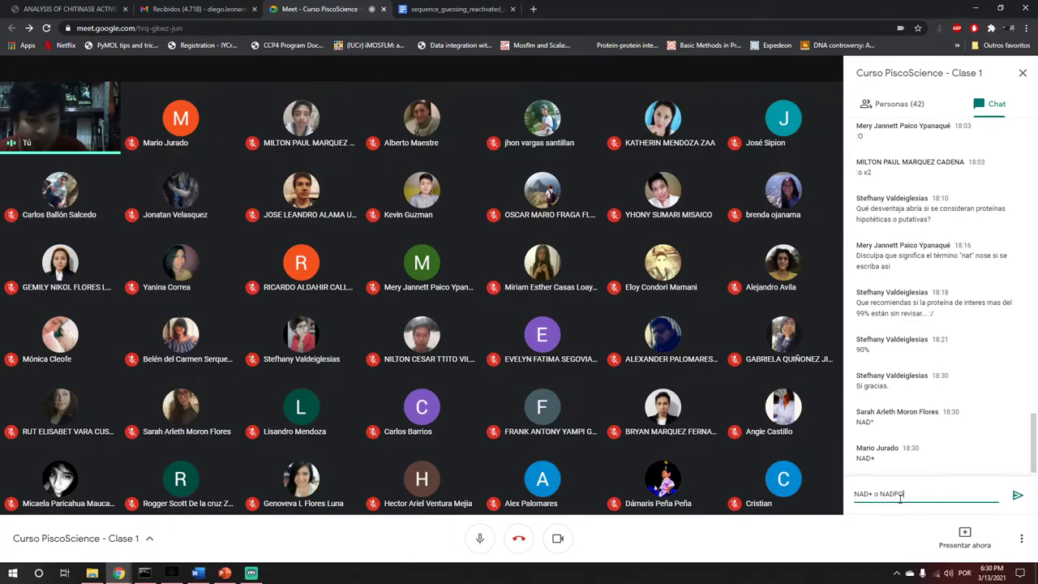
key("BackSpace")
type("H")
key("Return")
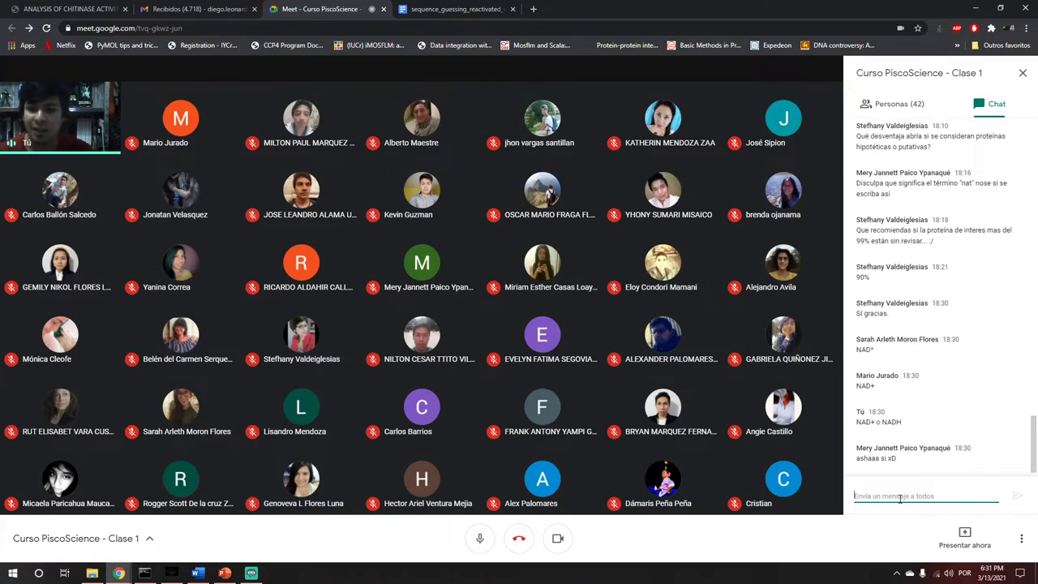
- Post a second chat message reading "NADP+ NADPH" to all meeting participants
type("NADP")
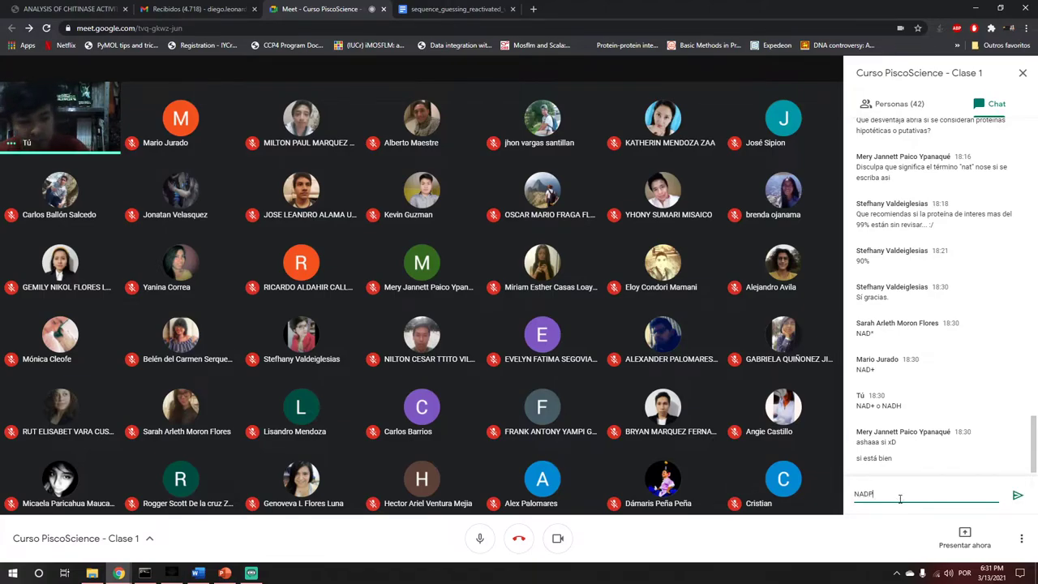
type("+ NADPH")
key("Return")
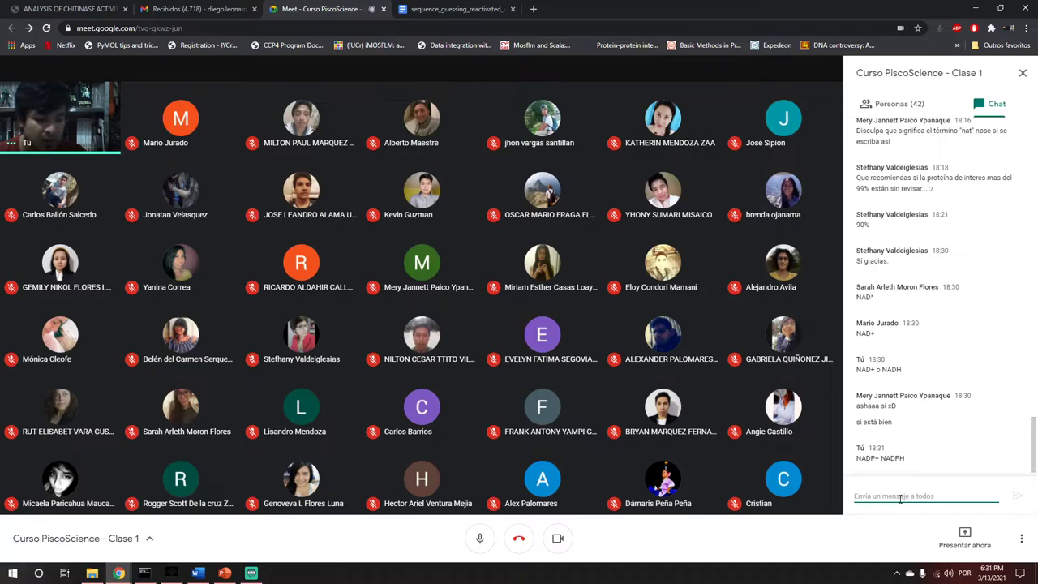
- Start presenting the entire screen to the meeting participants again
mouse_move(455, 482)
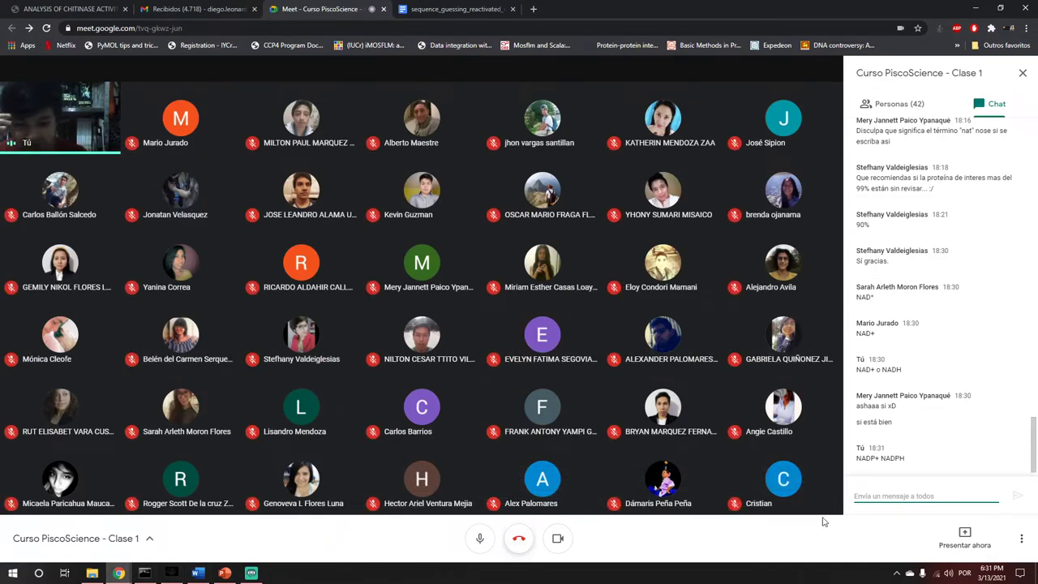
left_click(982, 548)
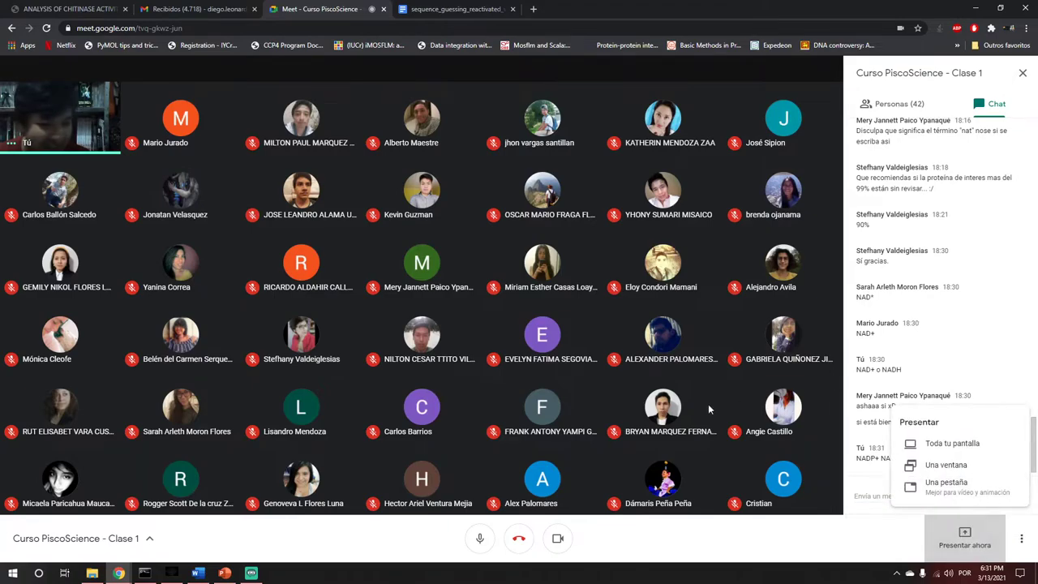
left_click(976, 445)
left_click(542, 225)
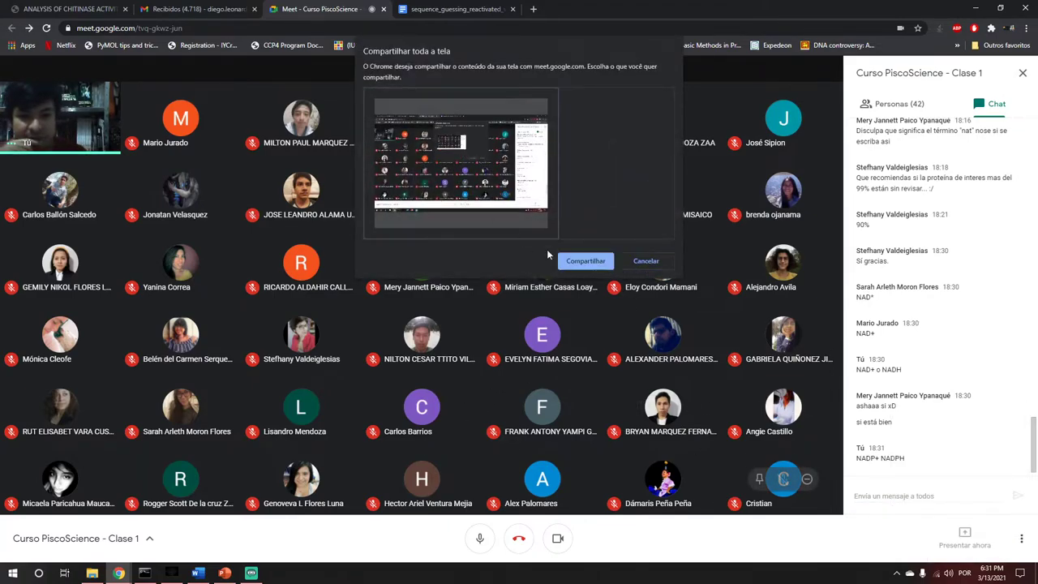
left_click(585, 263)
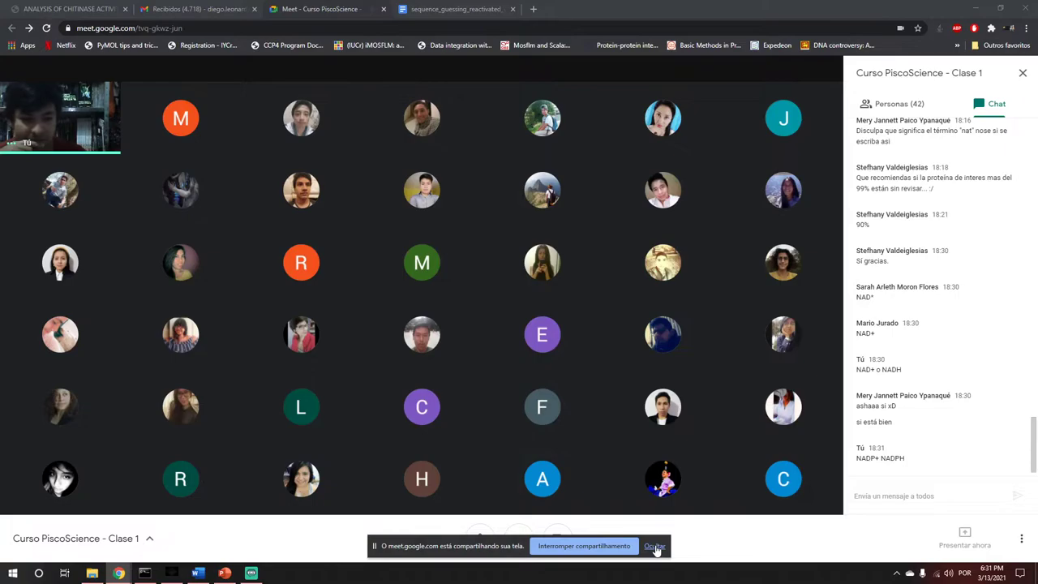
- Switch to the UniProt window and return to the Arabidopsis thaliana L-galactose dehydrogenase entry O81884
left_click(655, 555)
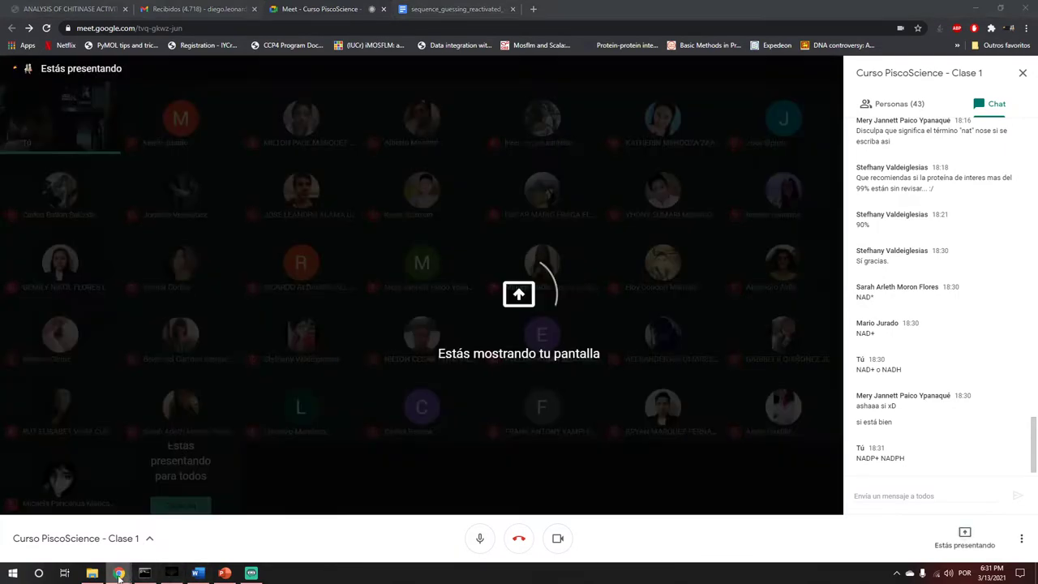
mouse_move(118, 572)
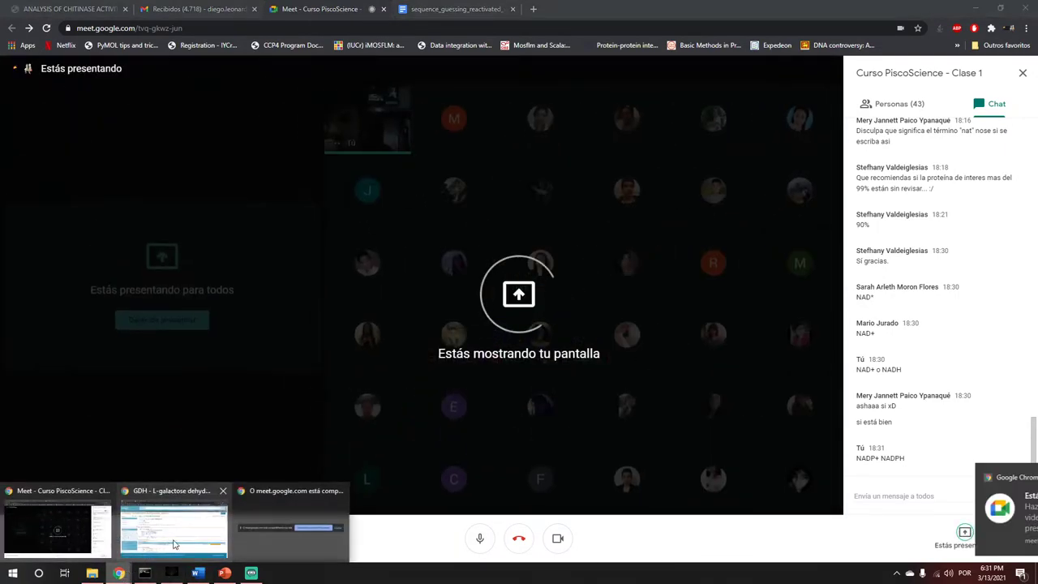
left_click(182, 537)
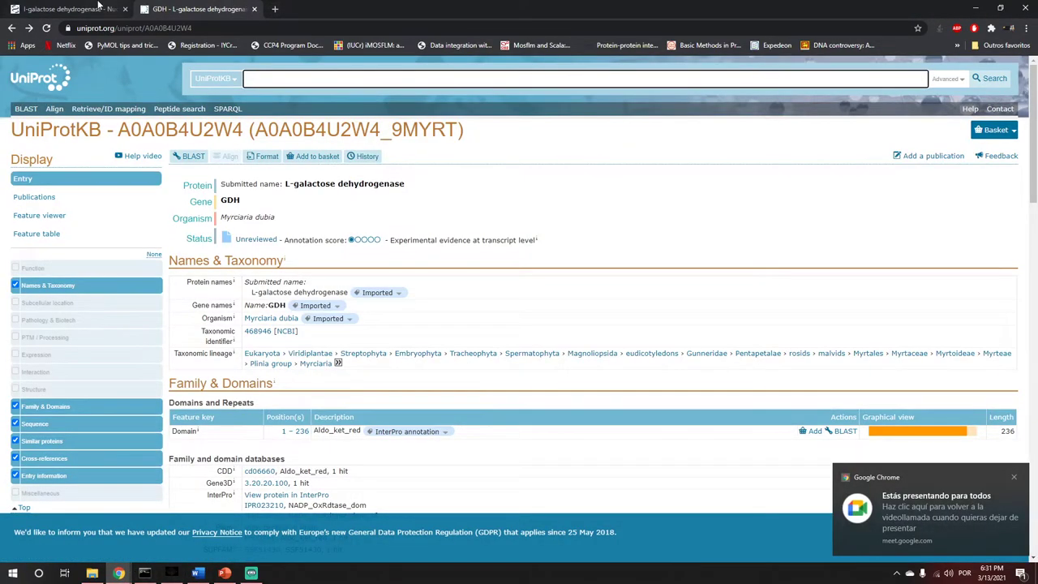
left_click(12, 28)
left_click(12, 28)
- Examine the Function section of the O81884 entry, covering catalytic activity, cofactor preference and kinetics
scroll(549, 351, "down", 1)
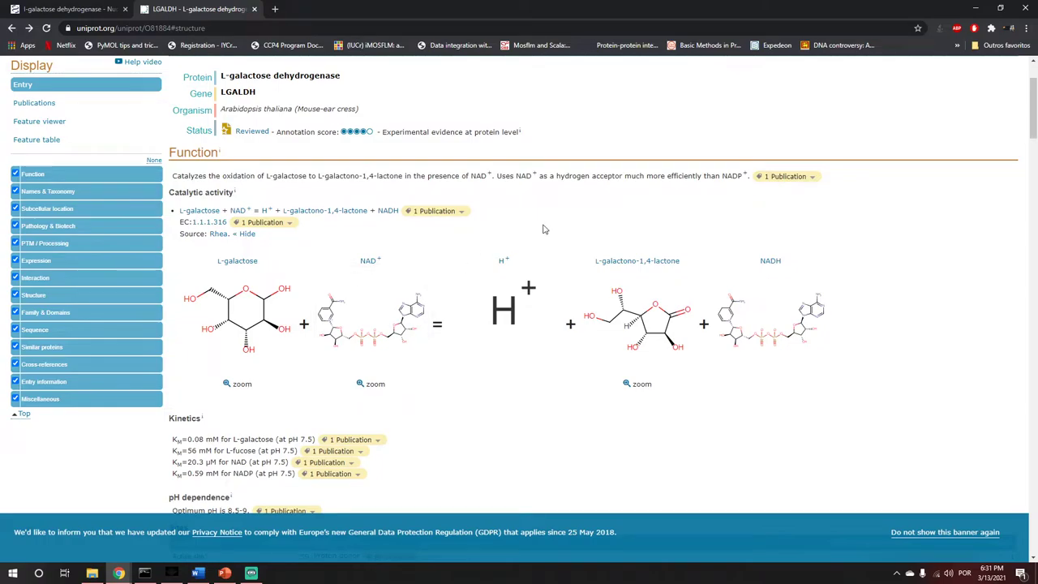
scroll(549, 230, "down", 1)
scroll(549, 230, "down", 1)
scroll(549, 231, "up", 1)
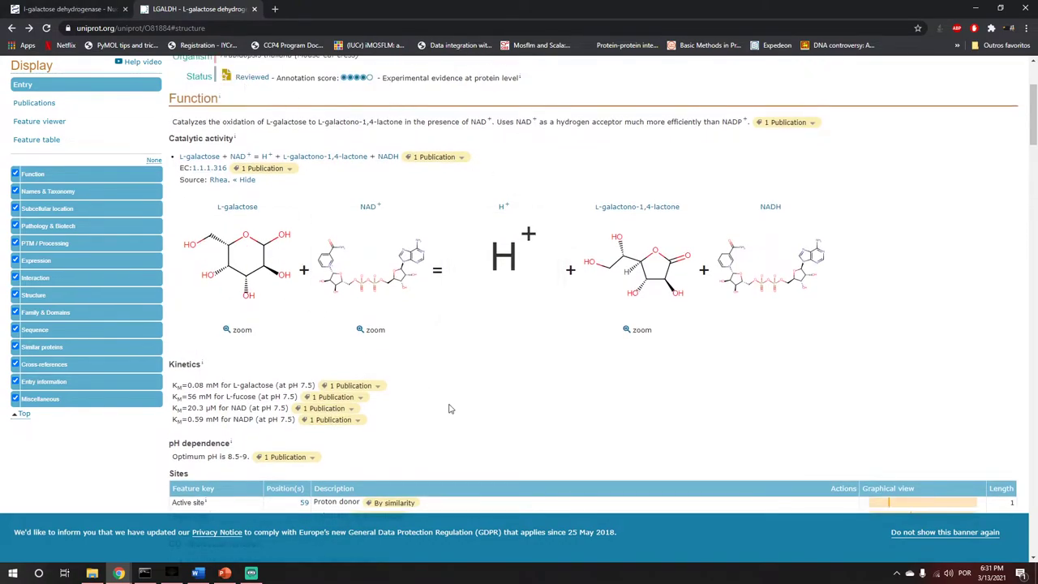
scroll(470, 431, "up", 1)
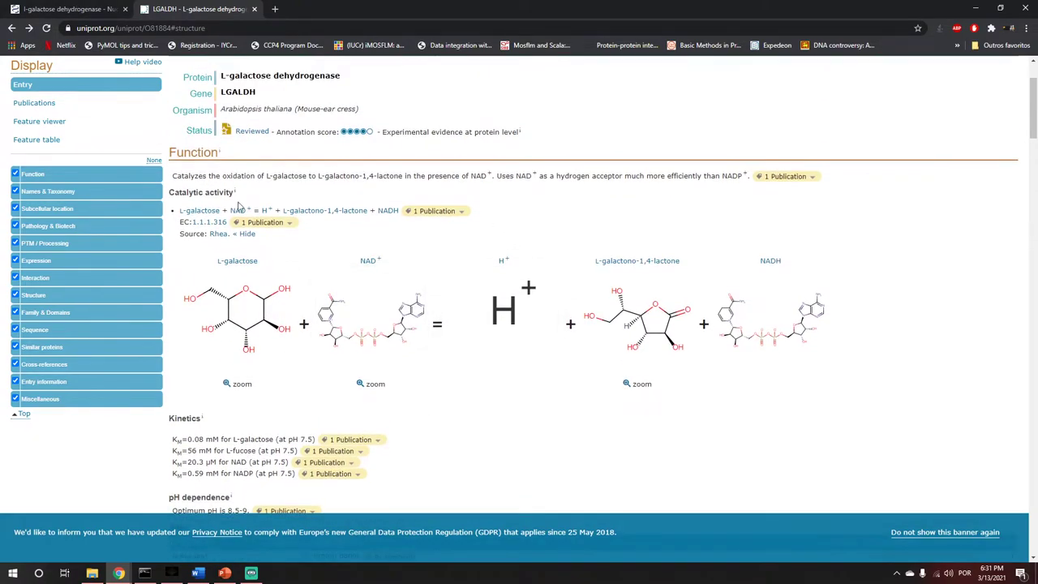
- Switch back to the Google Meet call and stop presenting the screen to the participants
left_click(58, 12)
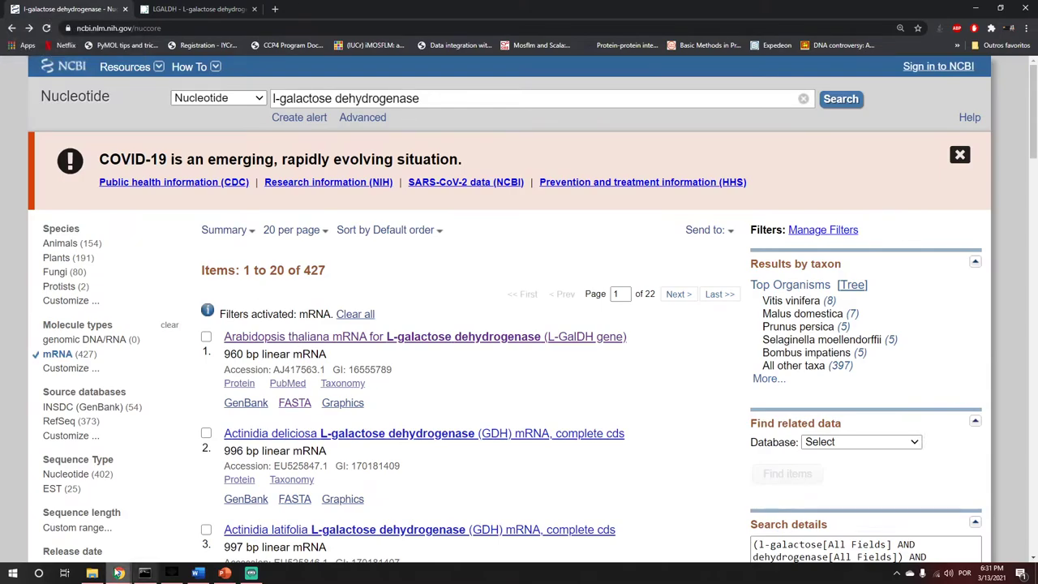
mouse_move(119, 573)
left_click(94, 535)
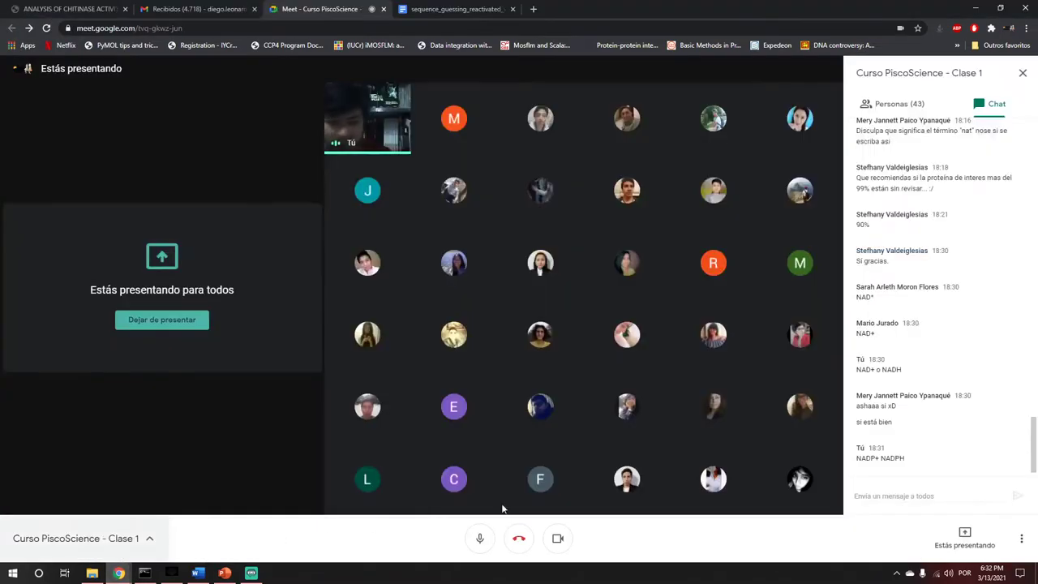
left_click(877, 496)
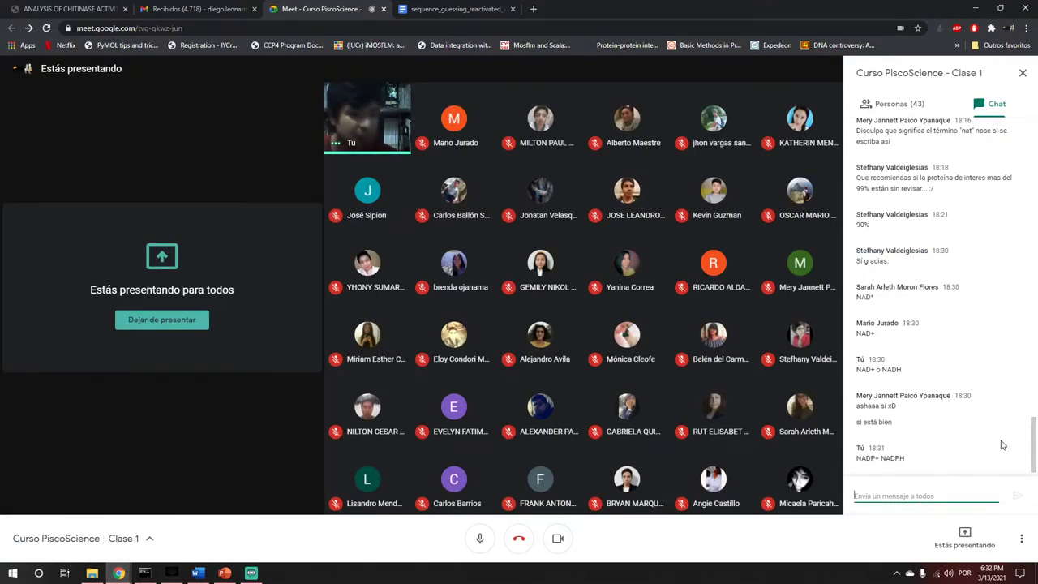
scroll(1006, 395, "up", 1)
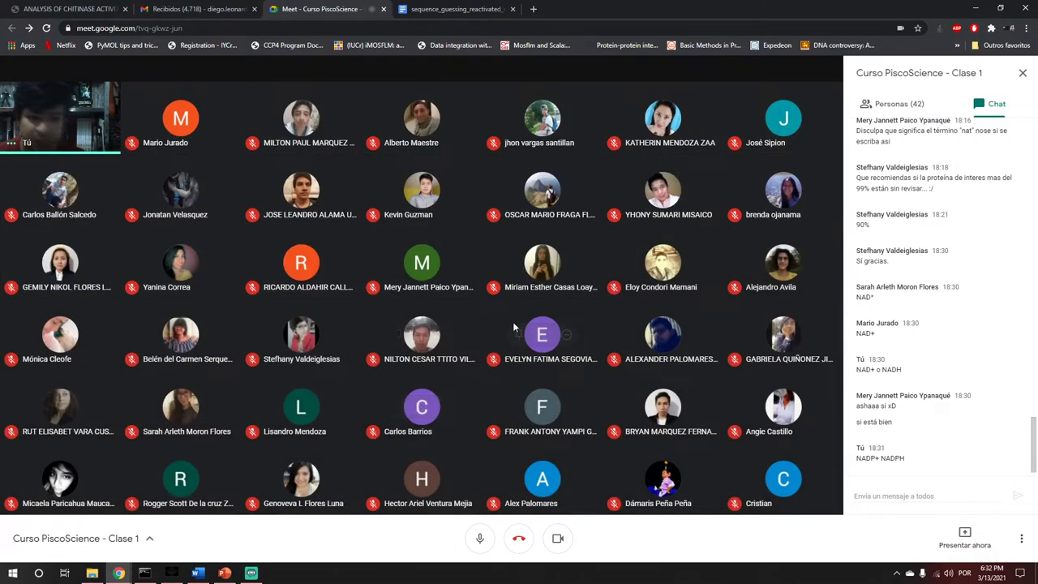
- Read the participant's new chat question about searching for a protein in UniProt
left_click(907, 497)
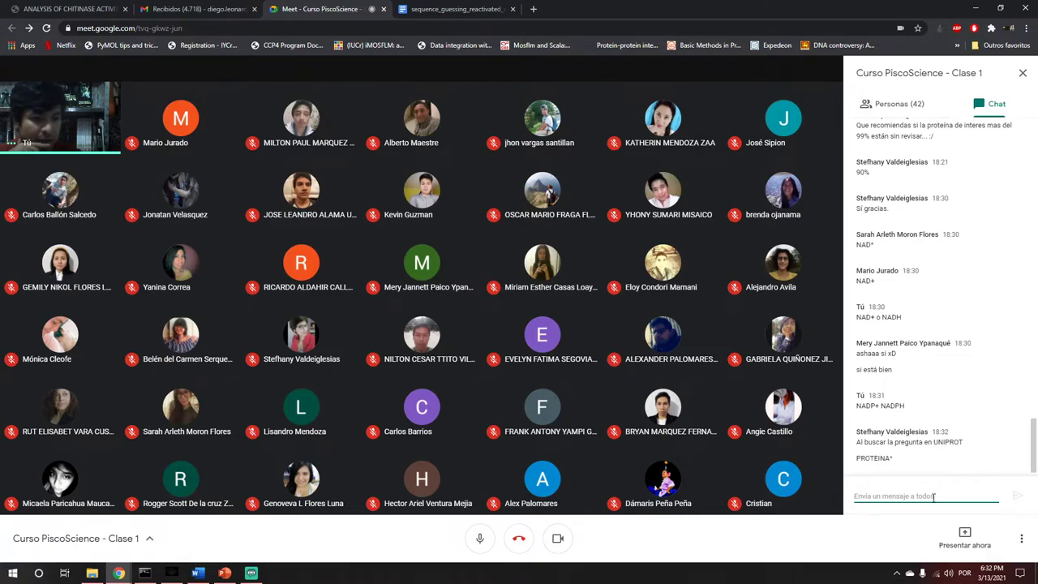
scroll(933, 430, "up", 1)
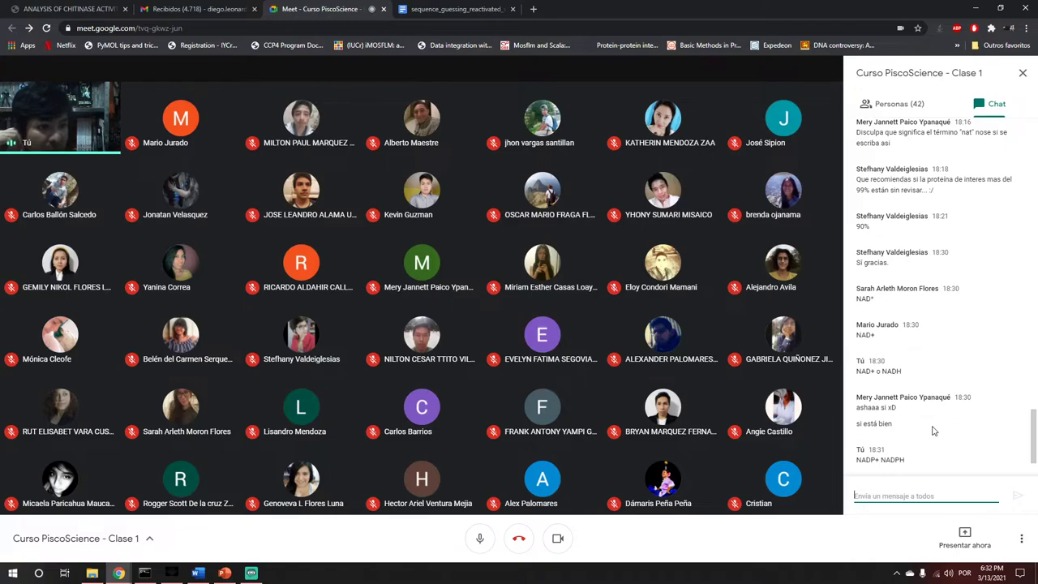
scroll(934, 430, "down", 1)
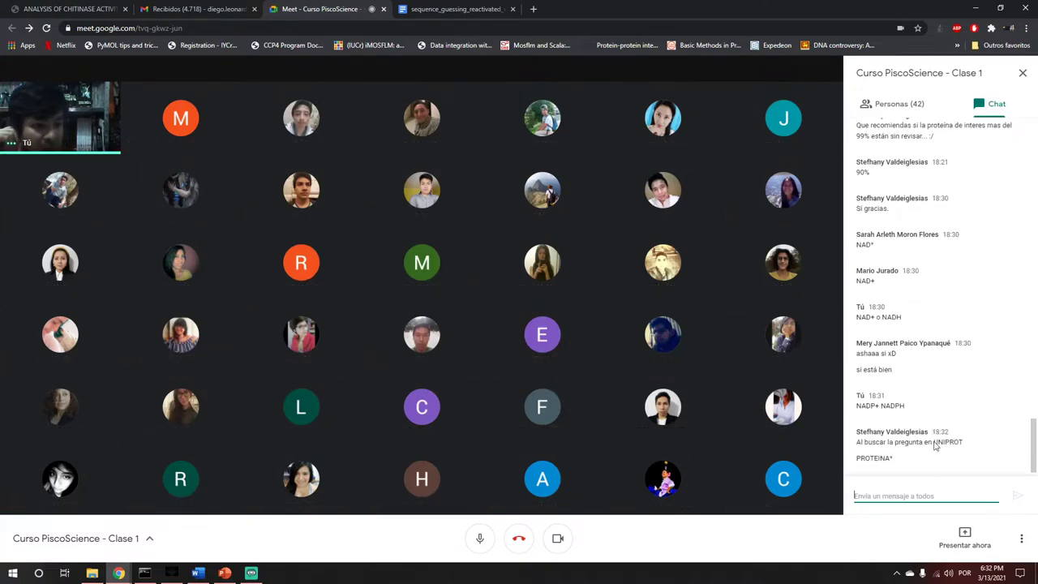
left_click(899, 491)
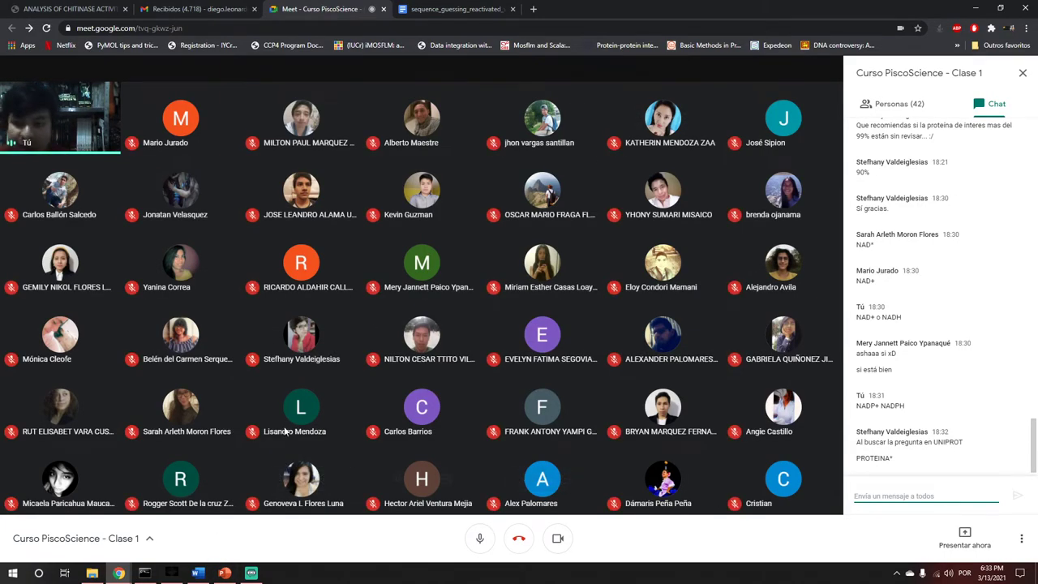
- Present the entire screen to the meeting participants and hide the screen-sharing notice
left_click(964, 537)
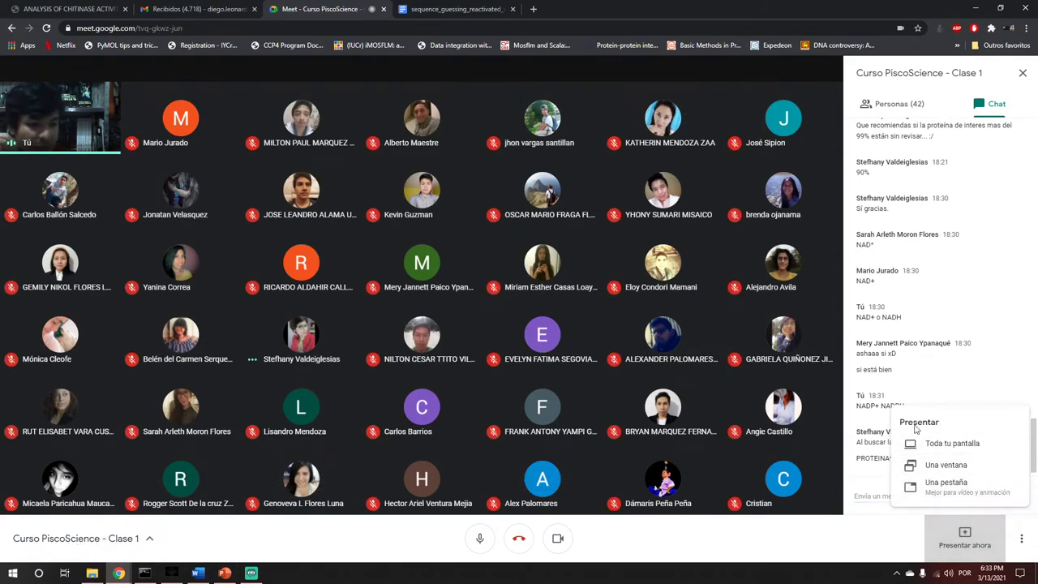
left_click(953, 444)
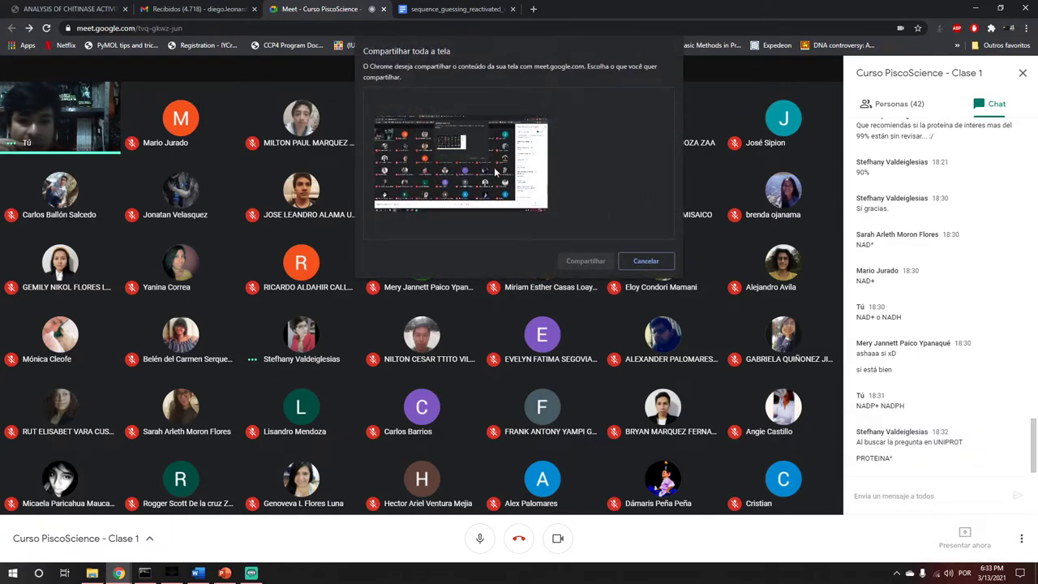
left_click(521, 195)
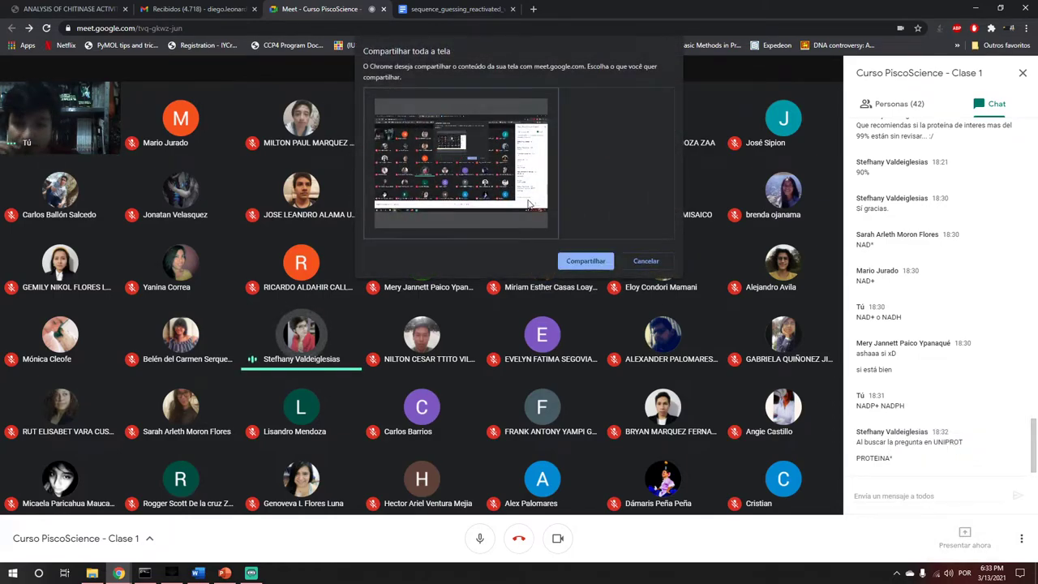
left_click(584, 262)
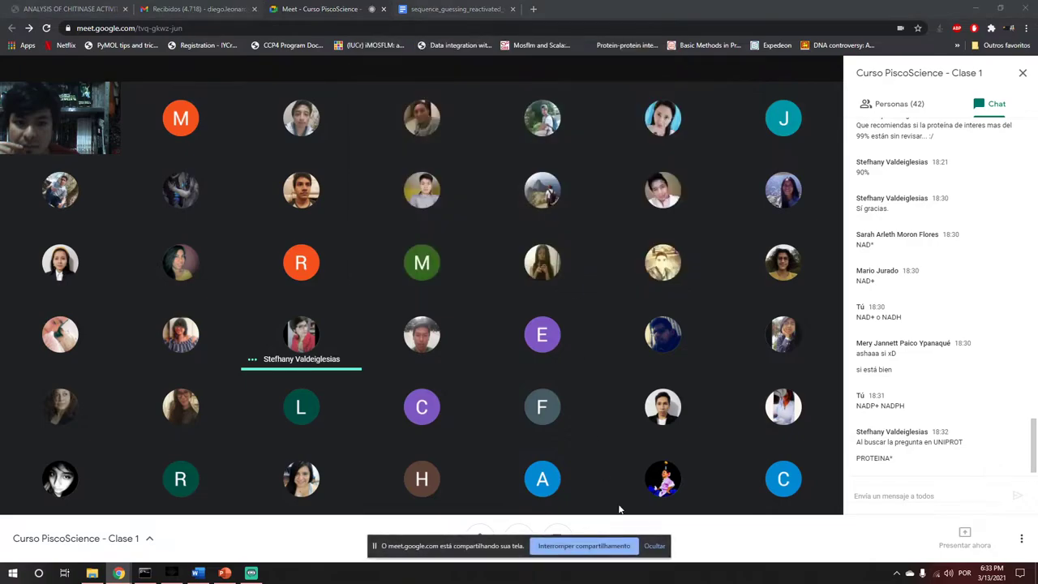
left_click(654, 546)
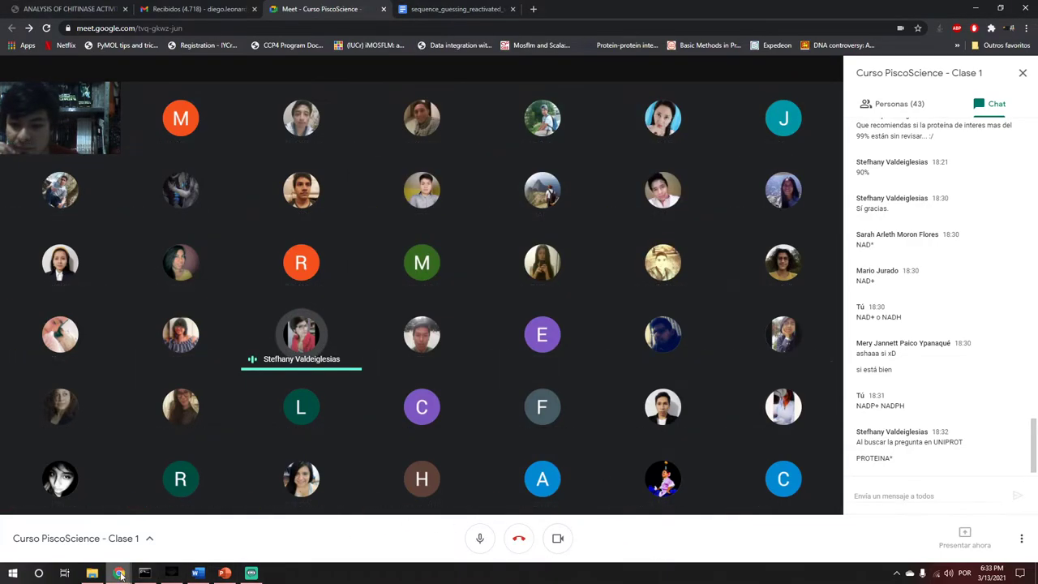
- Switch to the database browser window and return to the UniProtKB results for L-galactose dehydrogenase to review the reviewed and unreviewed entries
mouse_move(120, 573)
left_click(174, 528)
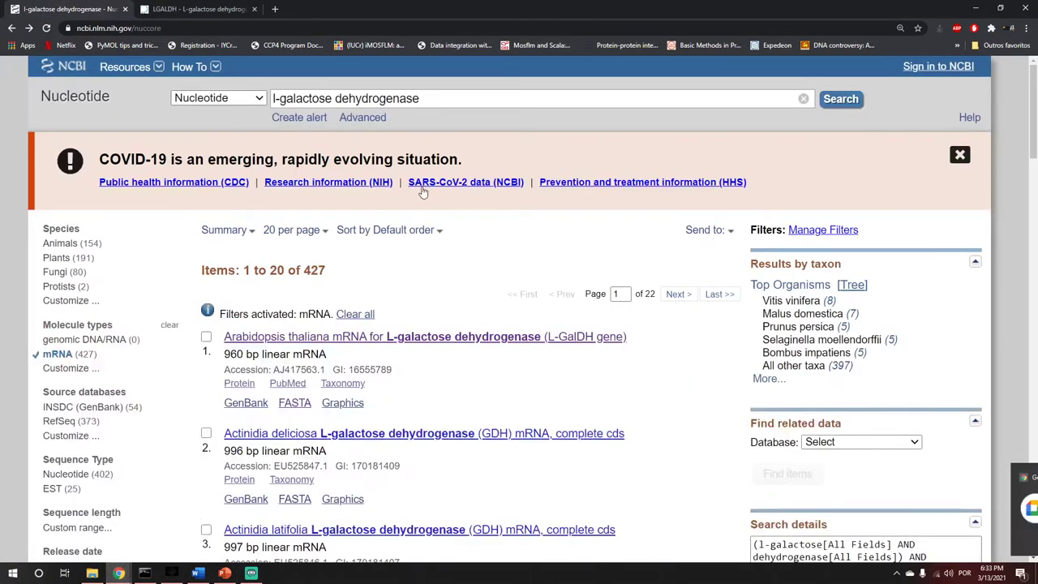
left_click(1014, 477)
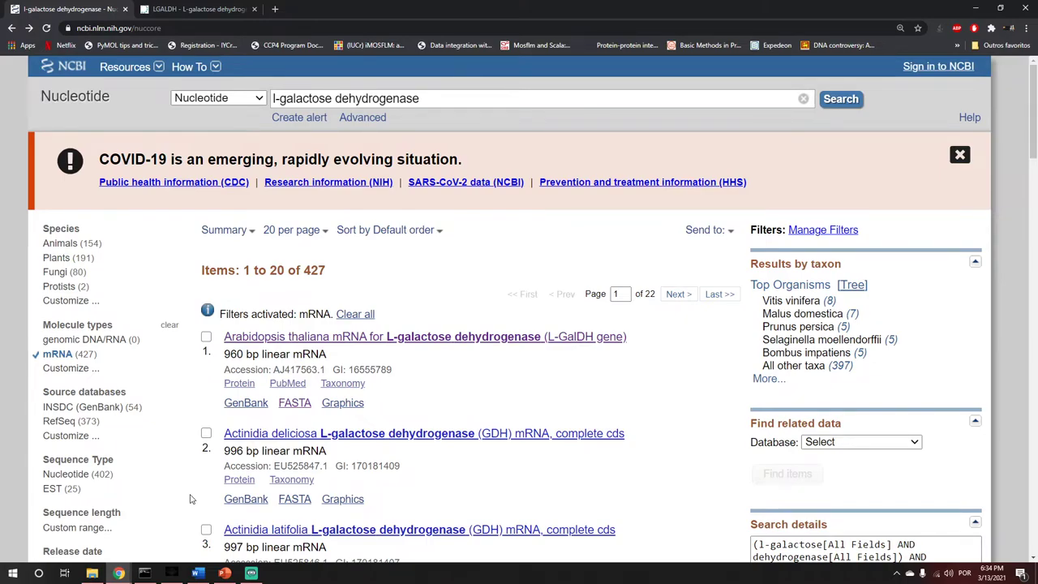
left_click(209, 9)
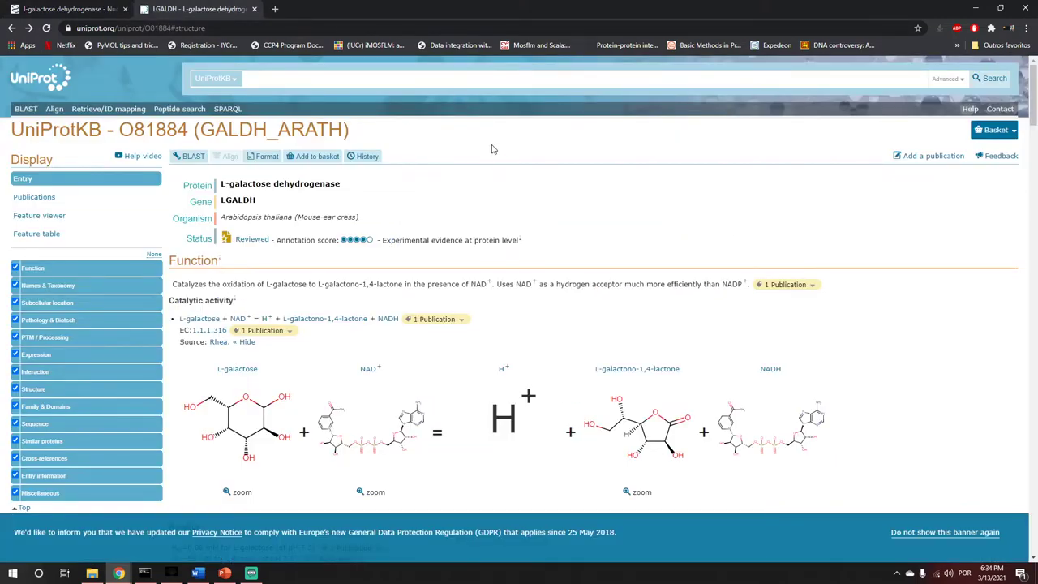
left_click(14, 27)
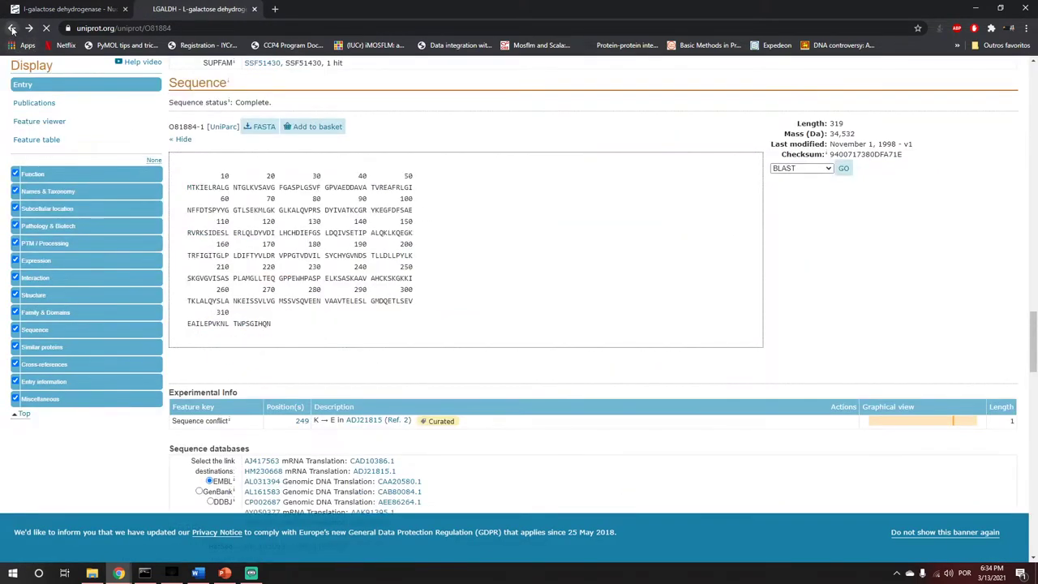
left_click(11, 28)
left_click(11, 28)
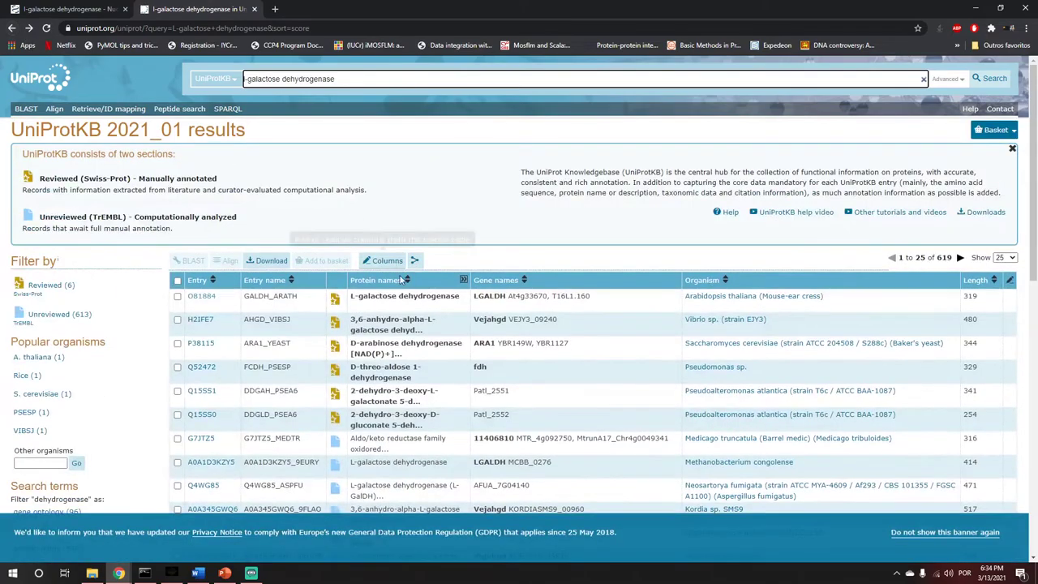
scroll(458, 398, "down", 2)
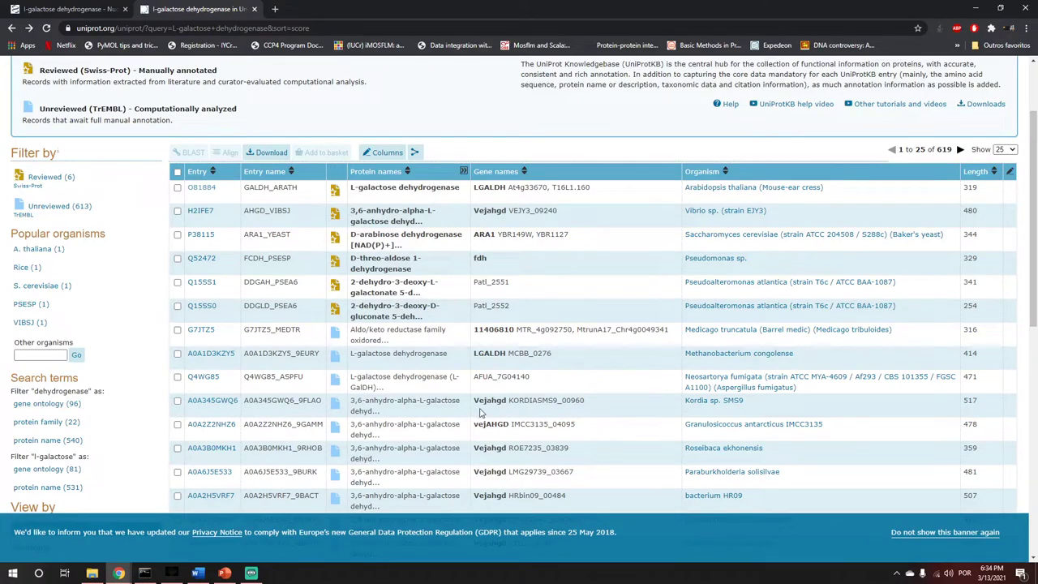
scroll(455, 435, "up", 2)
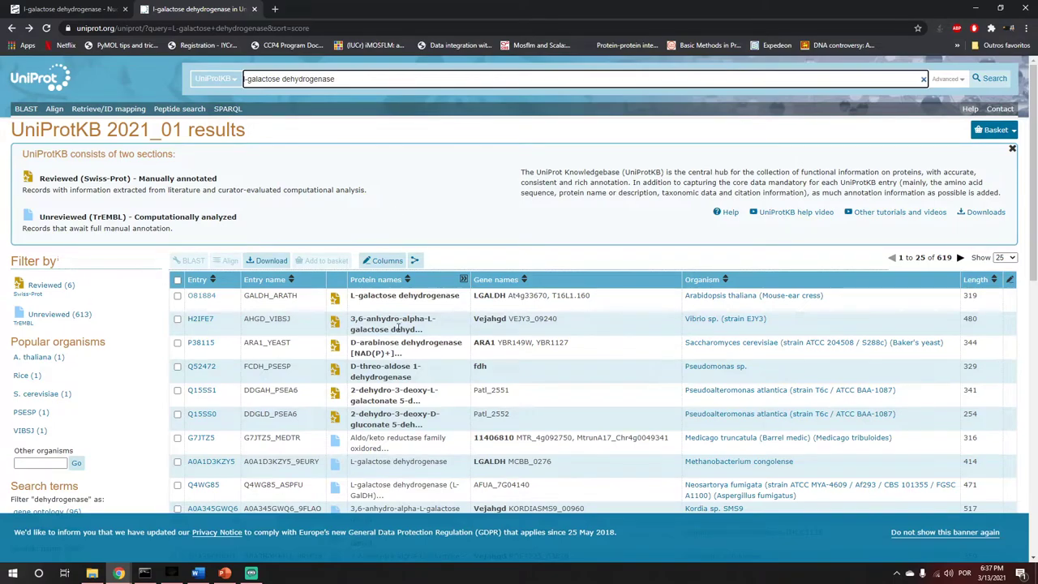
- Check the Google Meet chat for new messages and return to the UniProtKB results
mouse_move(120, 573)
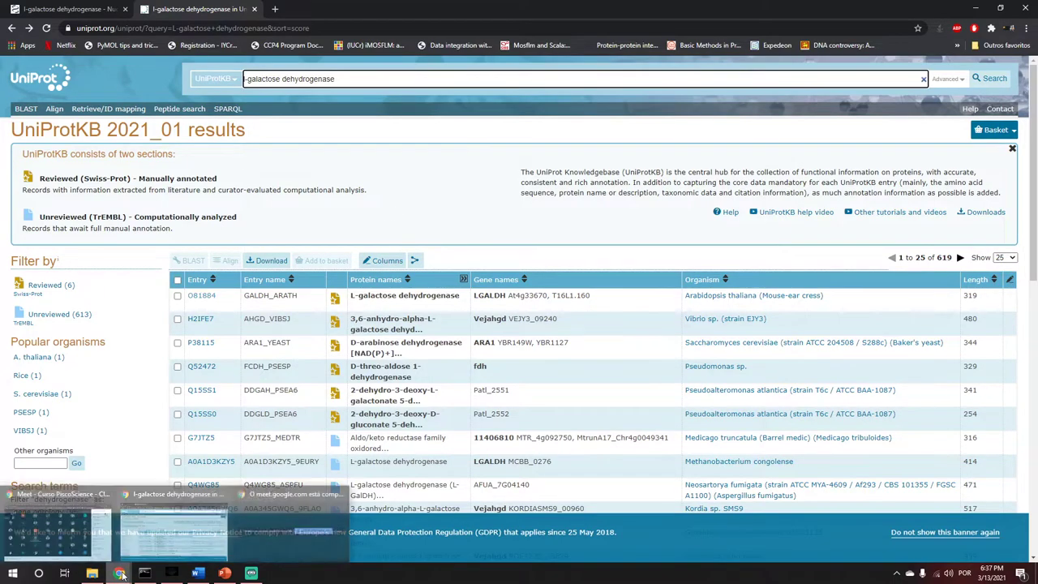
left_click(70, 545)
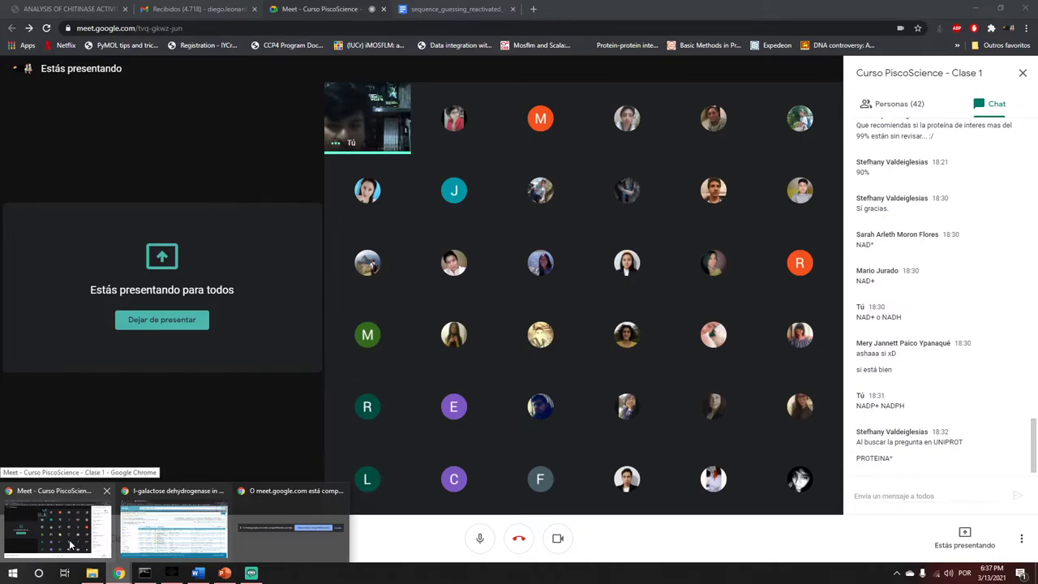
left_click(174, 528)
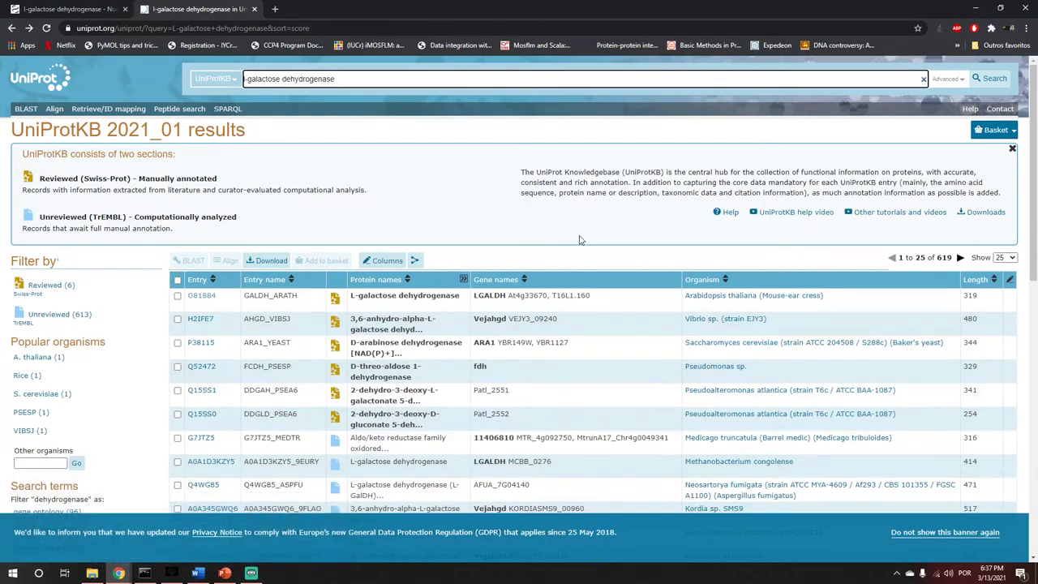
- Look through the NCBI Nucleotide mRNA results for L-galactose dehydrogenase, then go back to the UniProtKB results
left_click(109, 8)
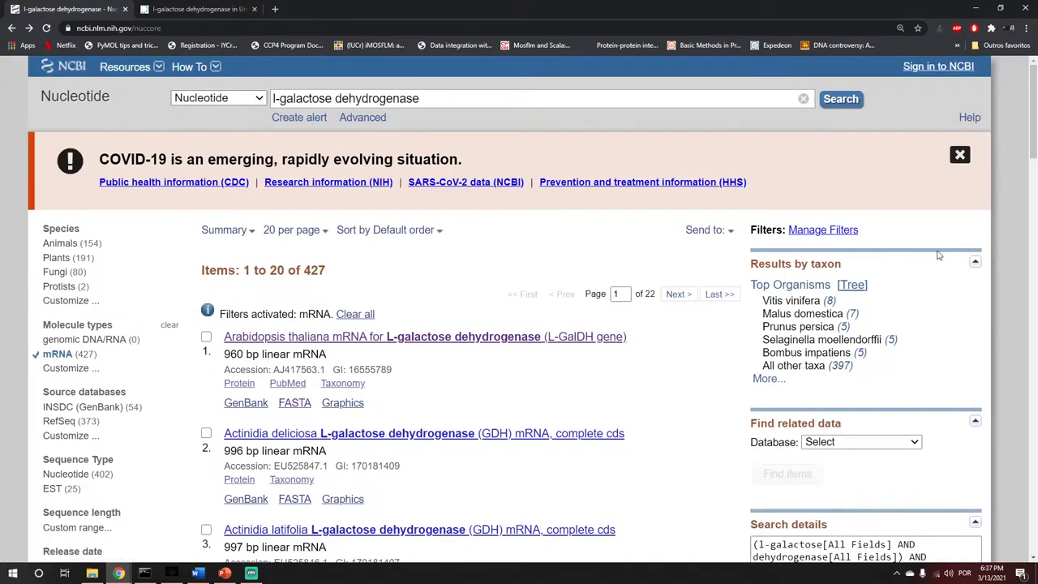
scroll(699, 388, "down", 15)
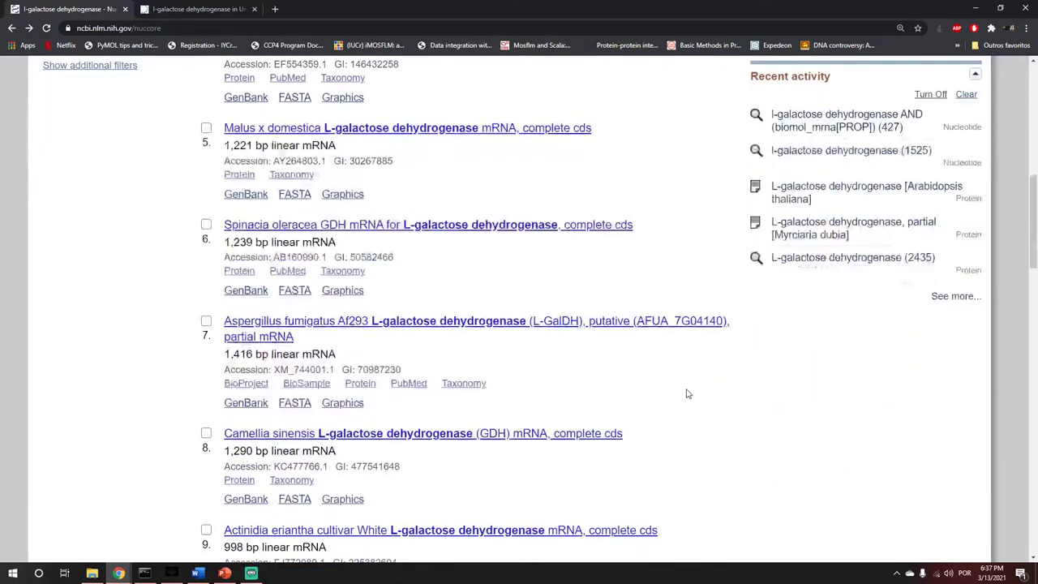
scroll(686, 393, "down", 8)
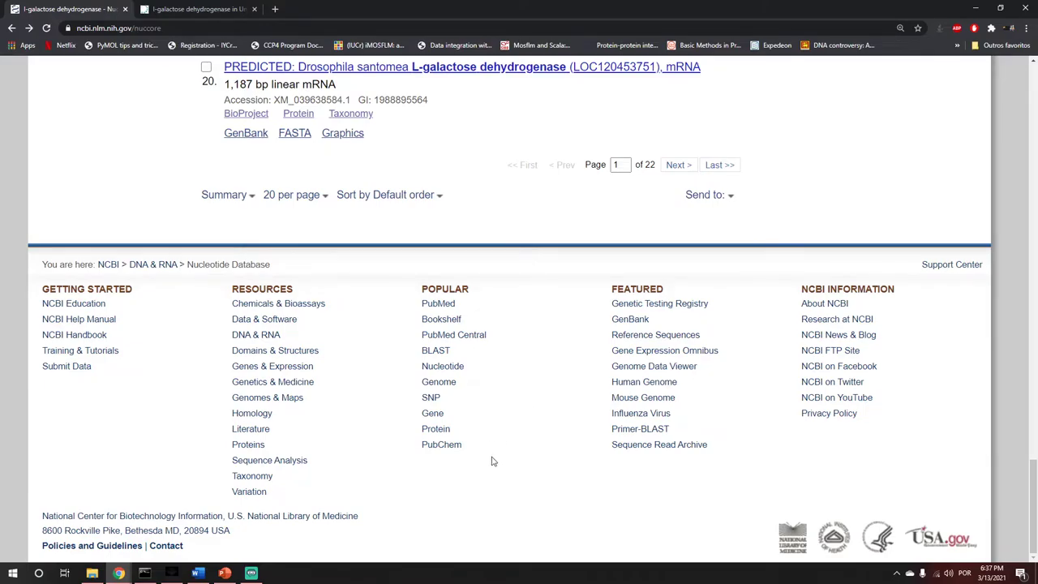
scroll(494, 461, "up", 20)
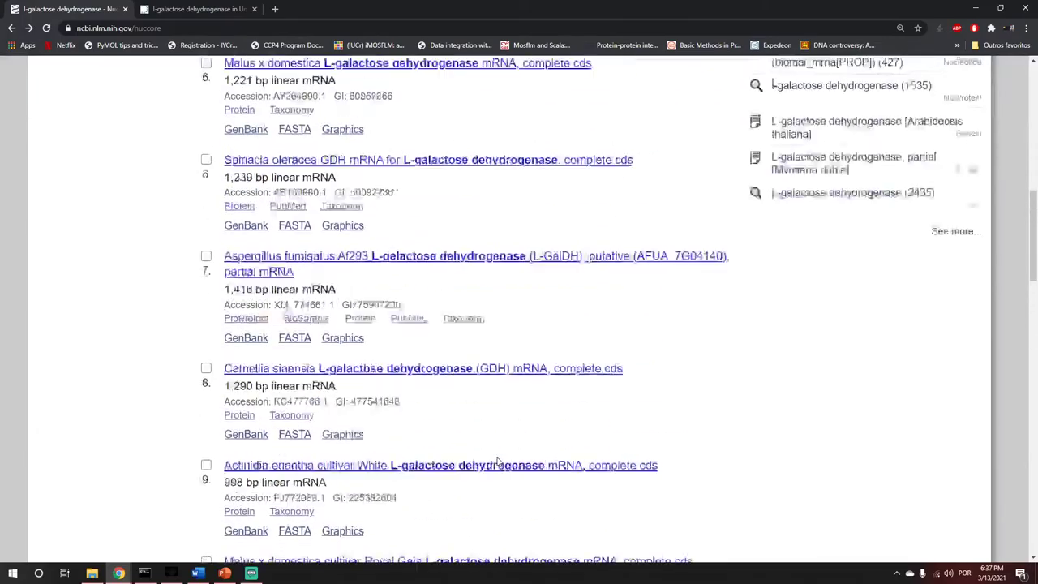
scroll(498, 461, "up", 10)
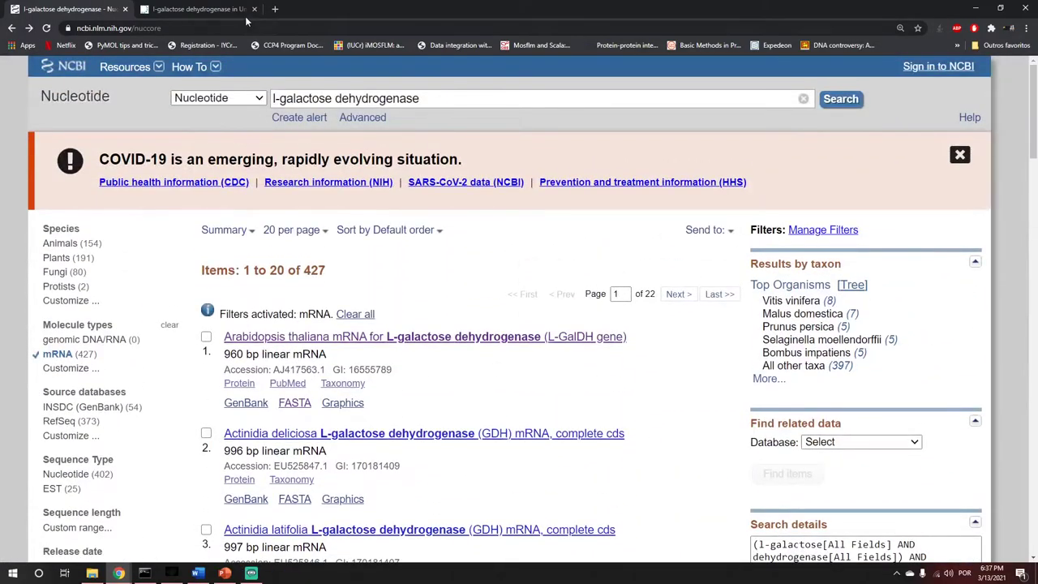
left_click(199, 9)
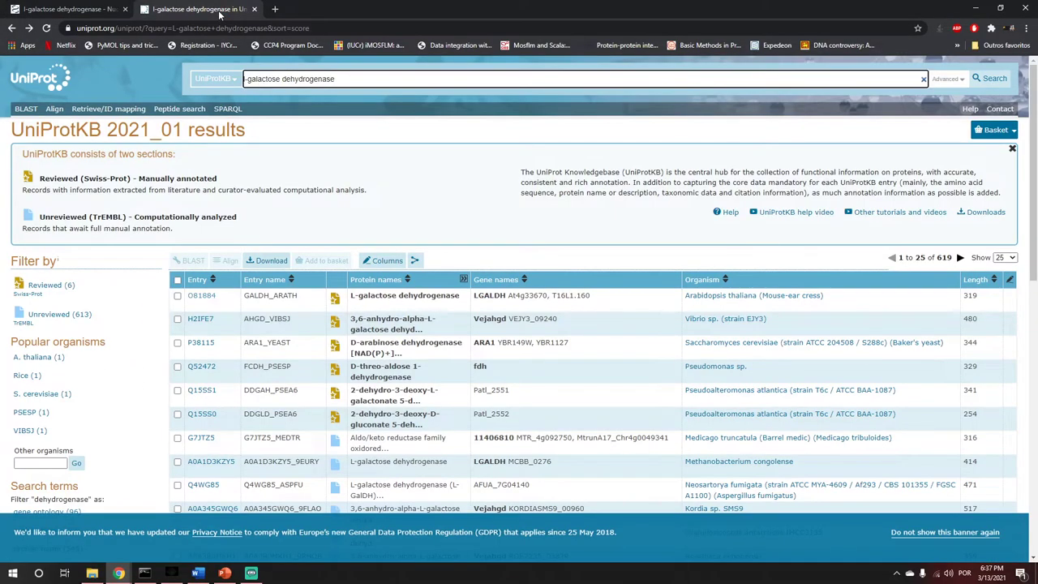
- Switch to File Explorer and open proteina.txt from the curso folder inside PiscoScience in the Documentos library
left_click(93, 572)
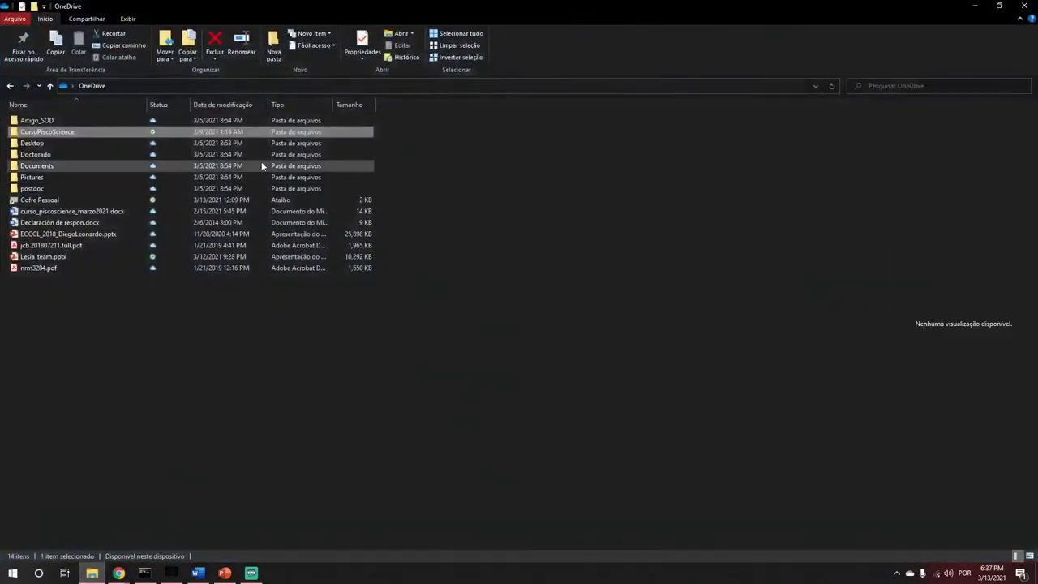
left_click(50, 86)
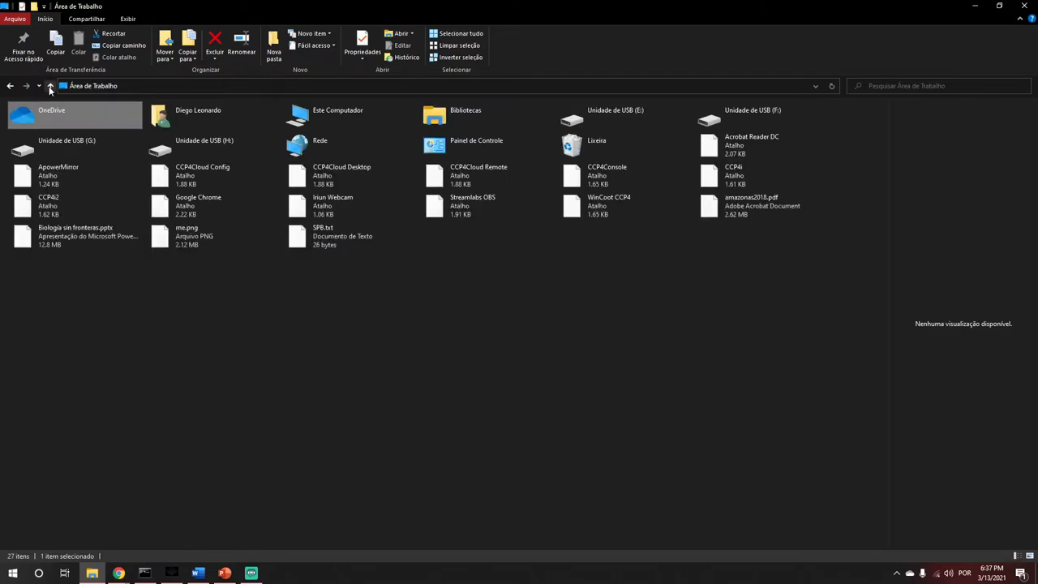
double_click(459, 117)
double_click(48, 115)
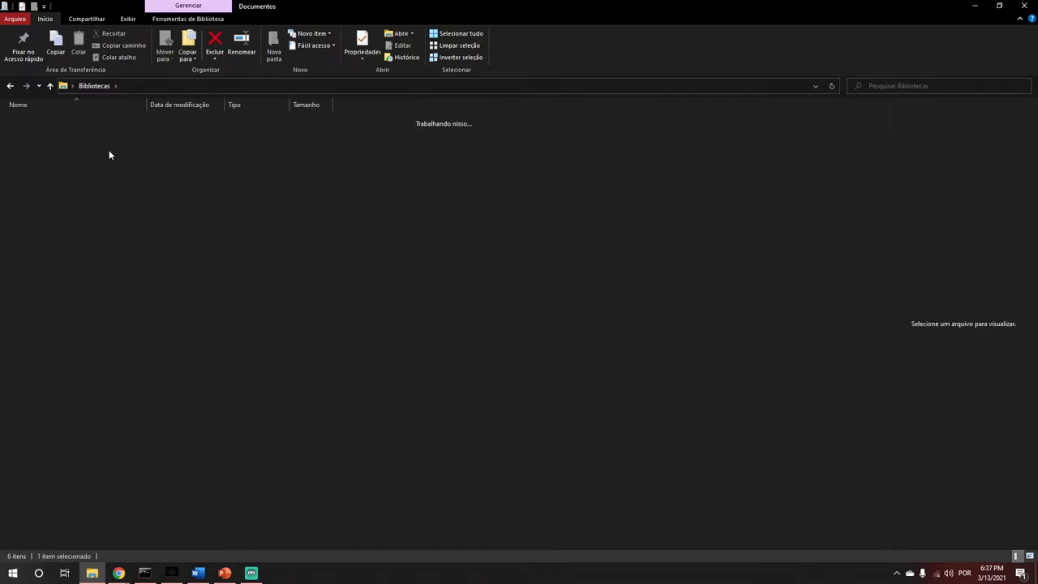
left_click(55, 190)
double_click(55, 191)
double_click(24, 130)
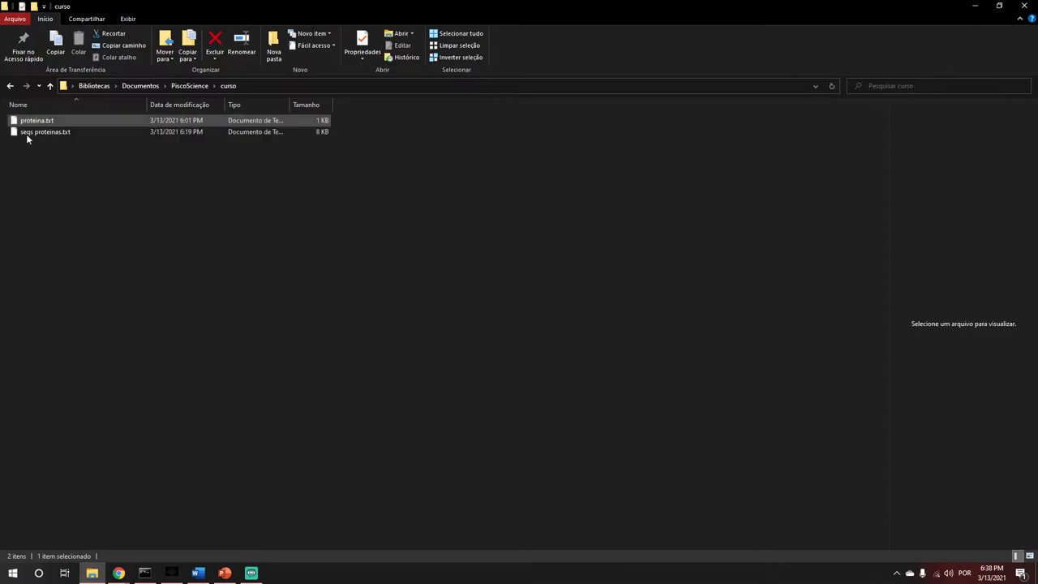
double_click(39, 120)
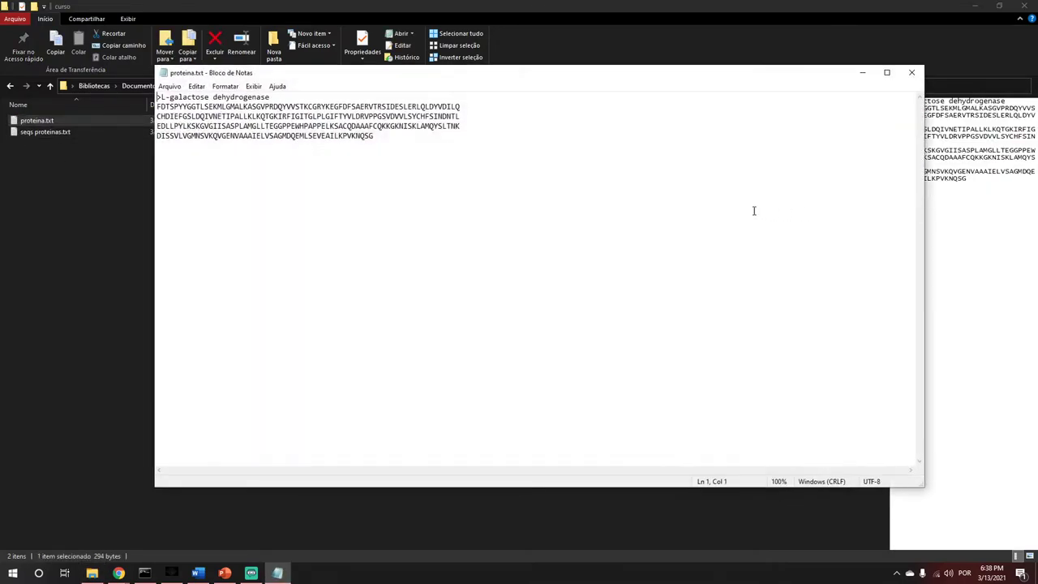
- Maximize the proteina.txt window and enlarge the text zoom to 250%
left_click_drag(546, 77, 584, 98)
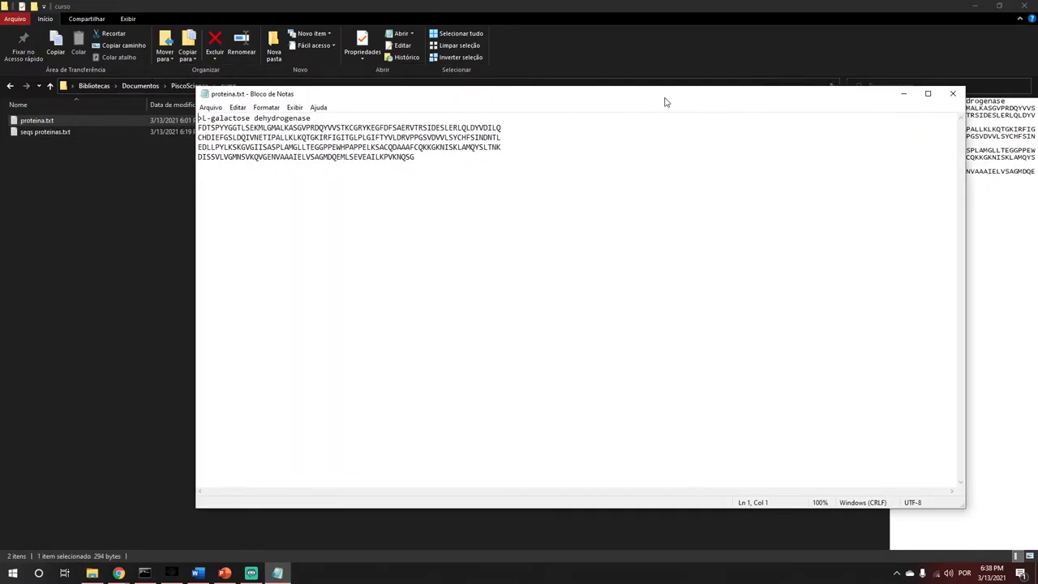
double_click(625, 95)
scroll(434, 292, "up", 13)
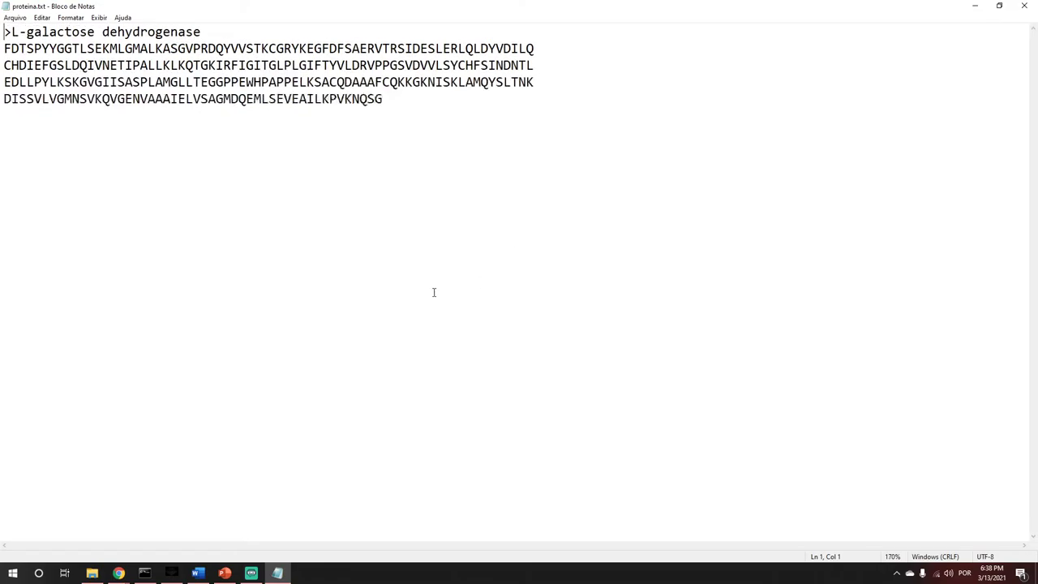
scroll(434, 292, "up", 2)
left_click(516, 134)
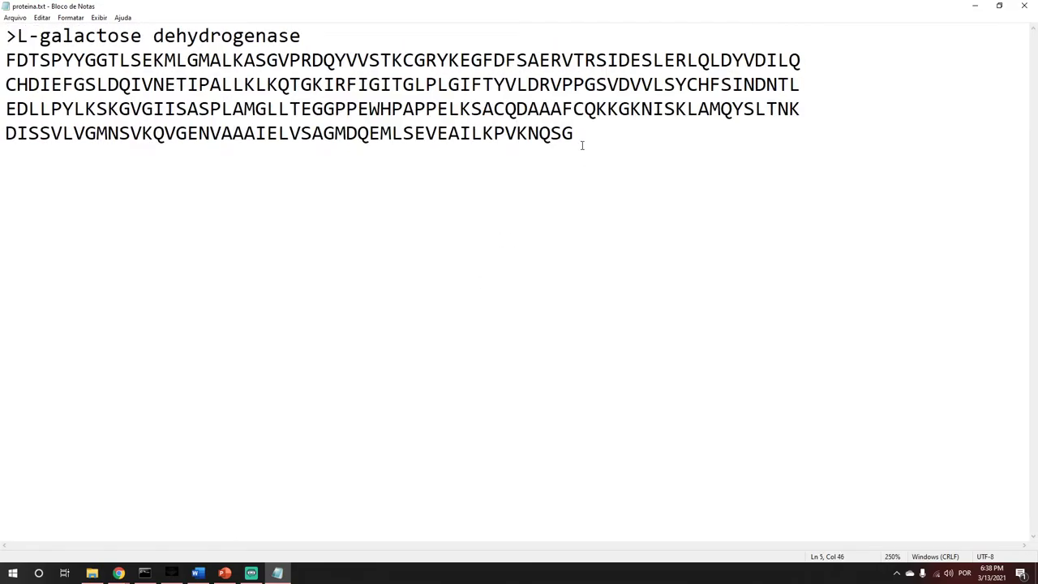
- Copy the amino acid sequence of L-galactose dehydrogenase without its header line
left_click_drag(596, 142, 4, 64)
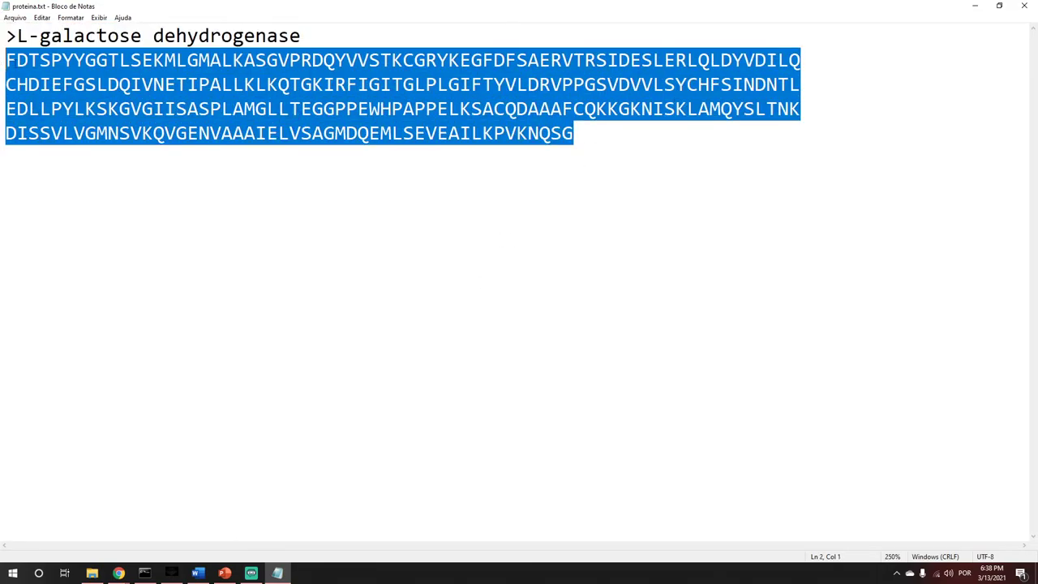
right_click(4, 65)
right_click(4, 99)
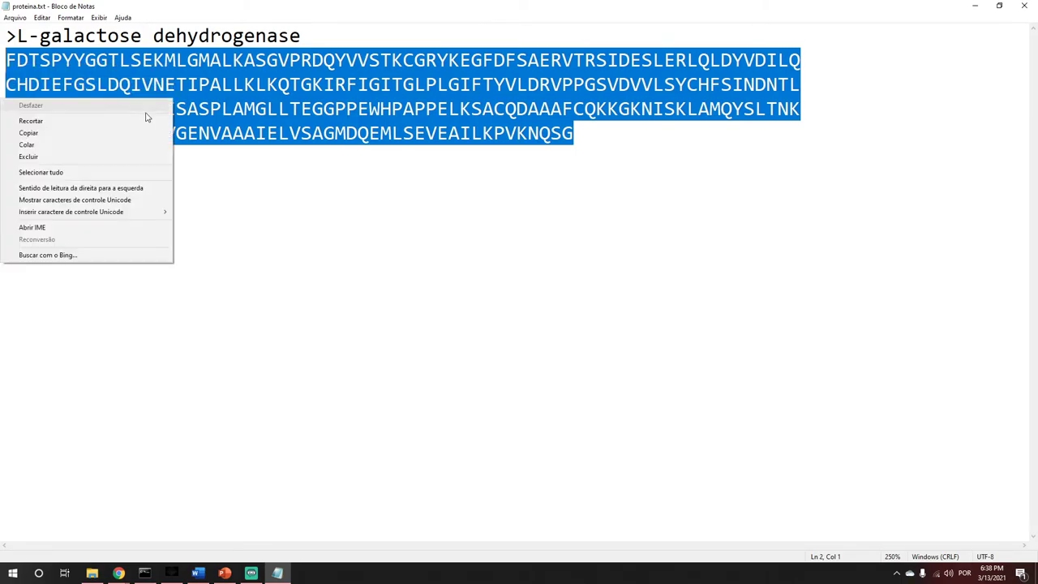
left_click(115, 134)
left_click(412, 418)
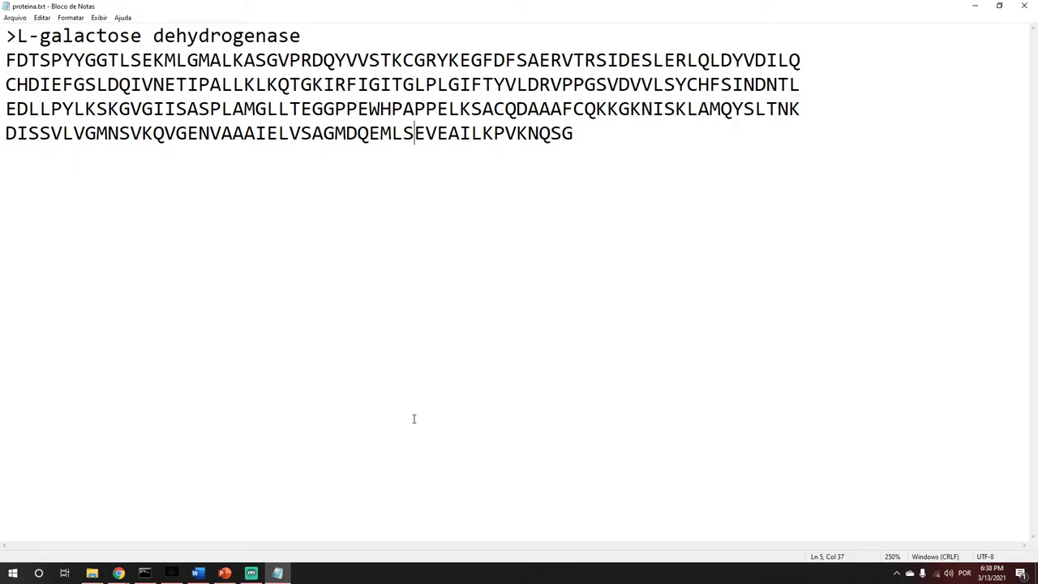
left_click(594, 156)
left_click_drag(583, 142, 4, 50)
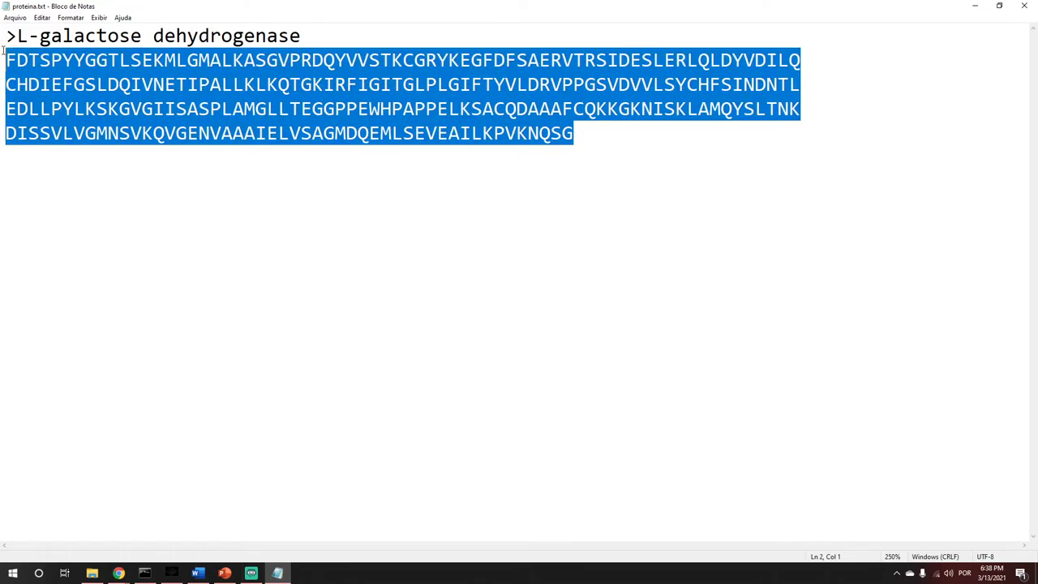
right_click(58, 70)
left_click(33, 105)
left_click(306, 377)
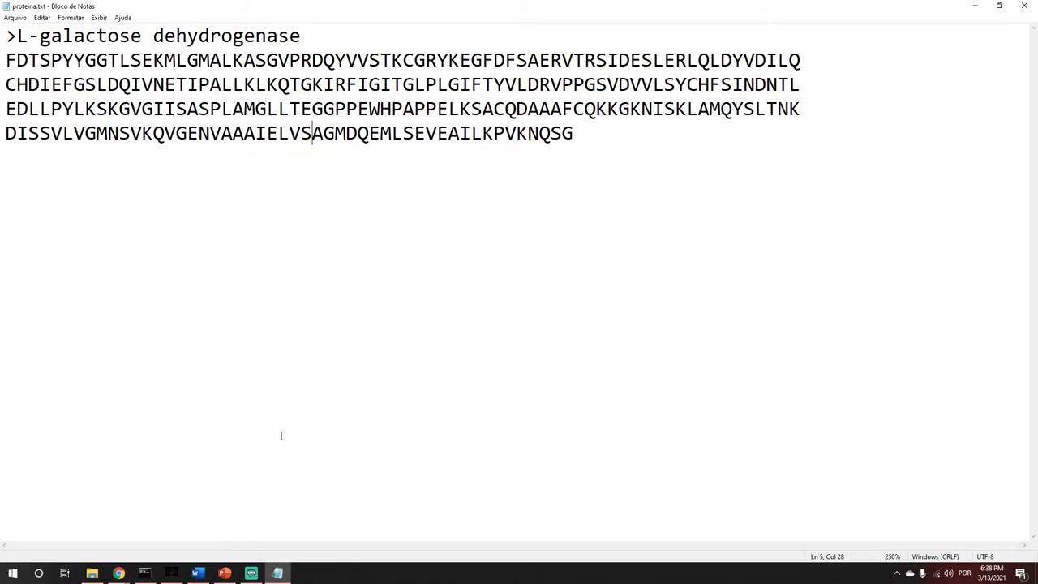
- Switch to the database browser window, search for blast in a new tab, and open Protein BLAST on the NCBI BLAST site
mouse_move(120, 573)
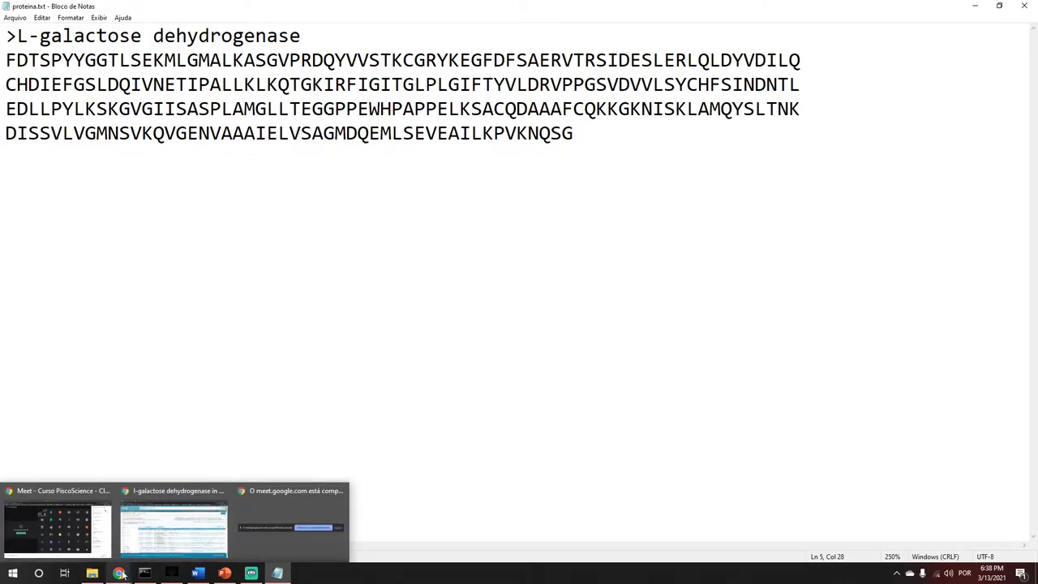
left_click(174, 523)
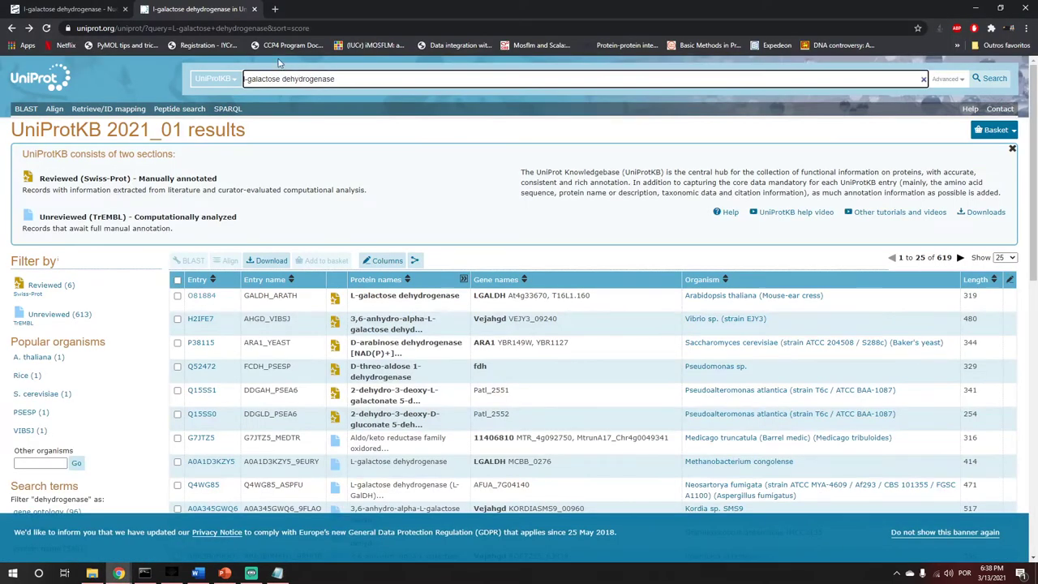
left_click(277, 9)
type("blast")
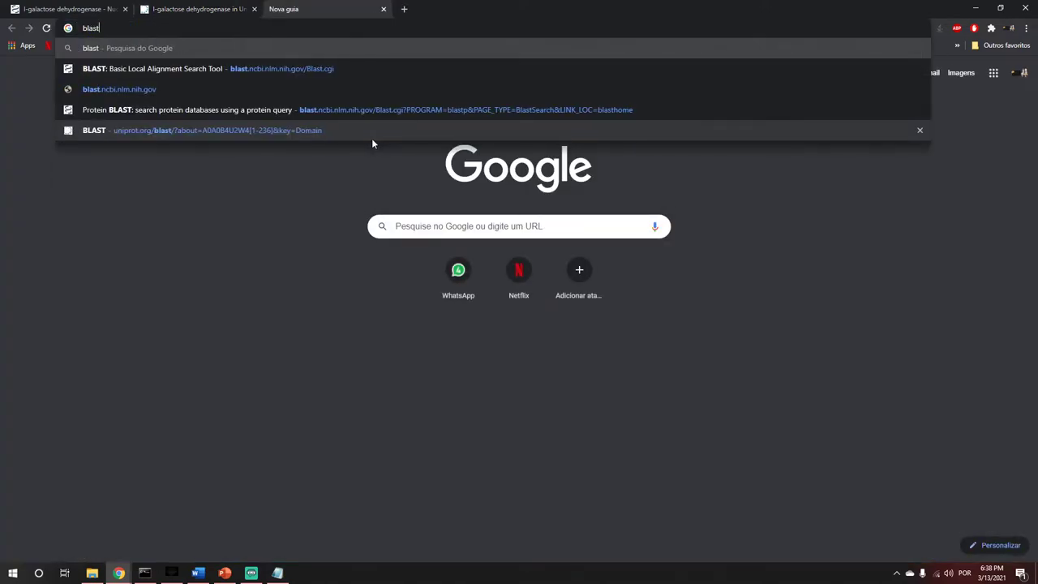
key("Return")
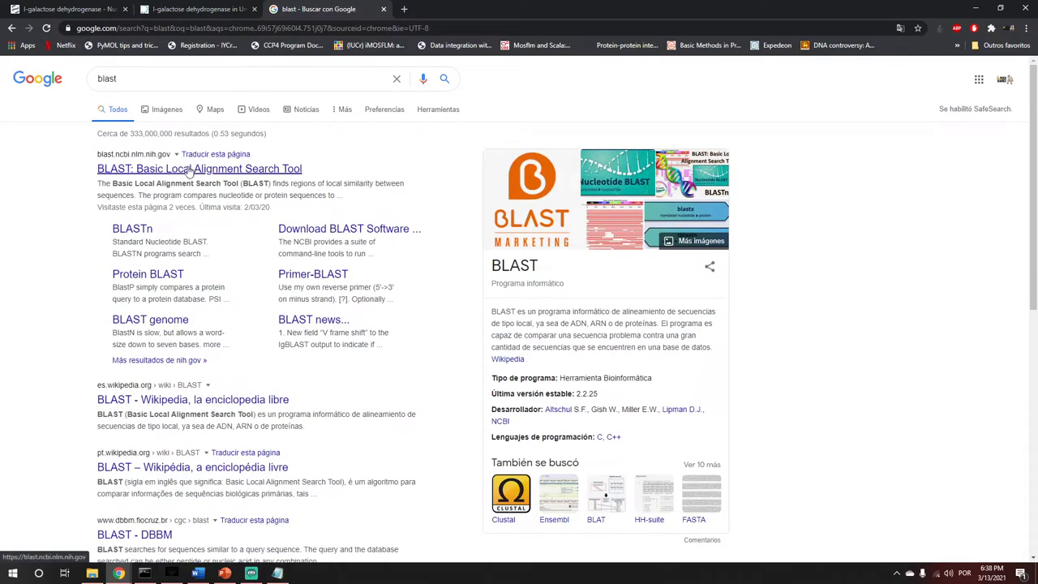
left_click(117, 169)
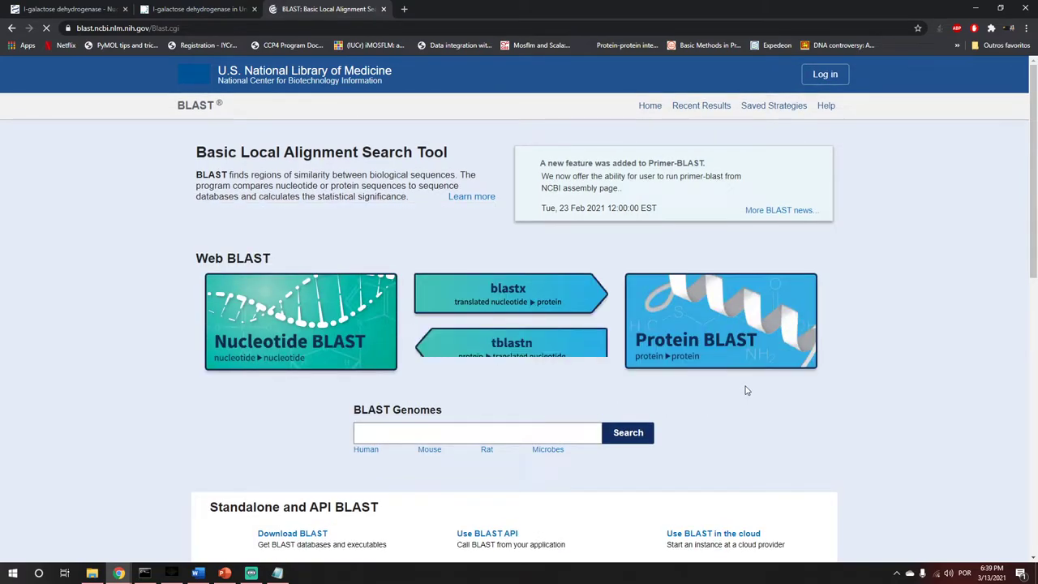
left_click(731, 343)
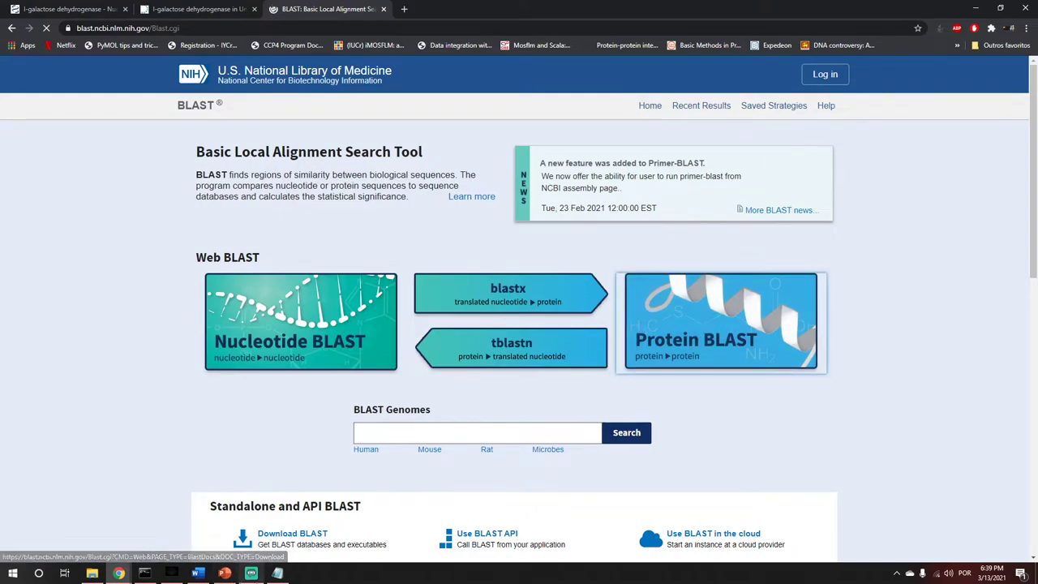
- Minimize the Notepad window, paste the copied sequence into the blastp query box, and enlarge the box to show it all
left_click(277, 573)
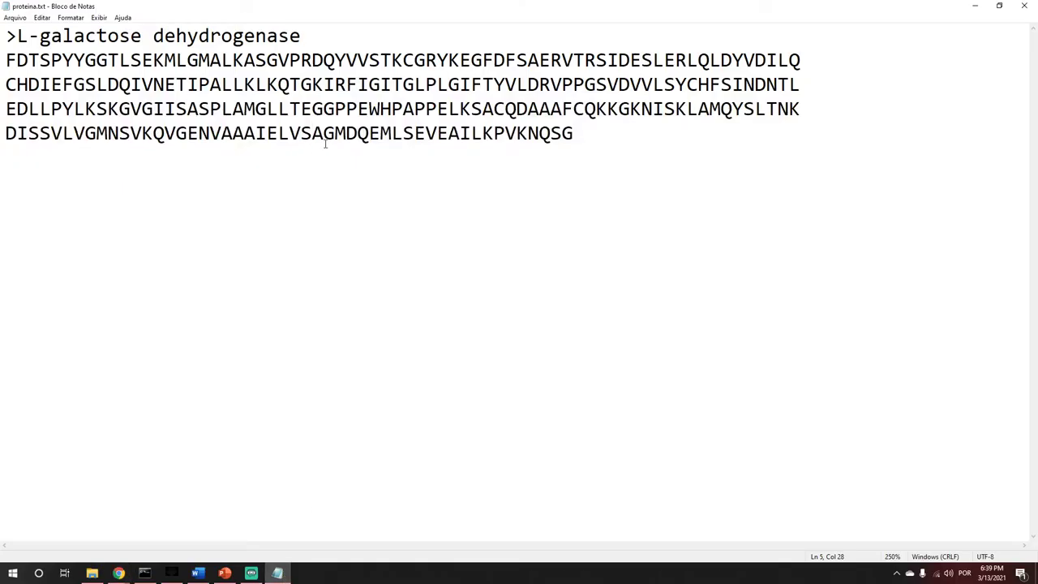
left_click(974, 7)
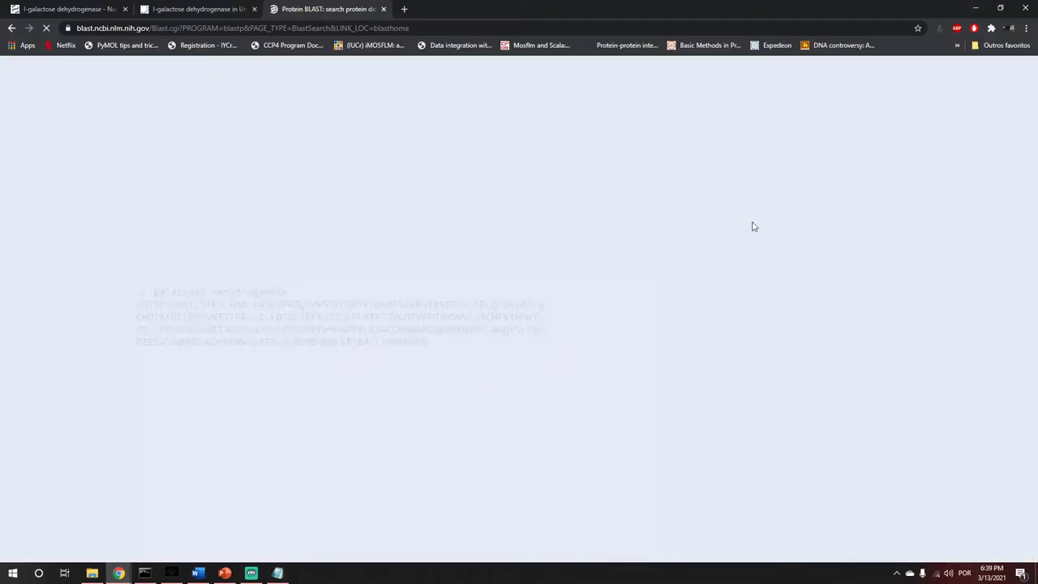
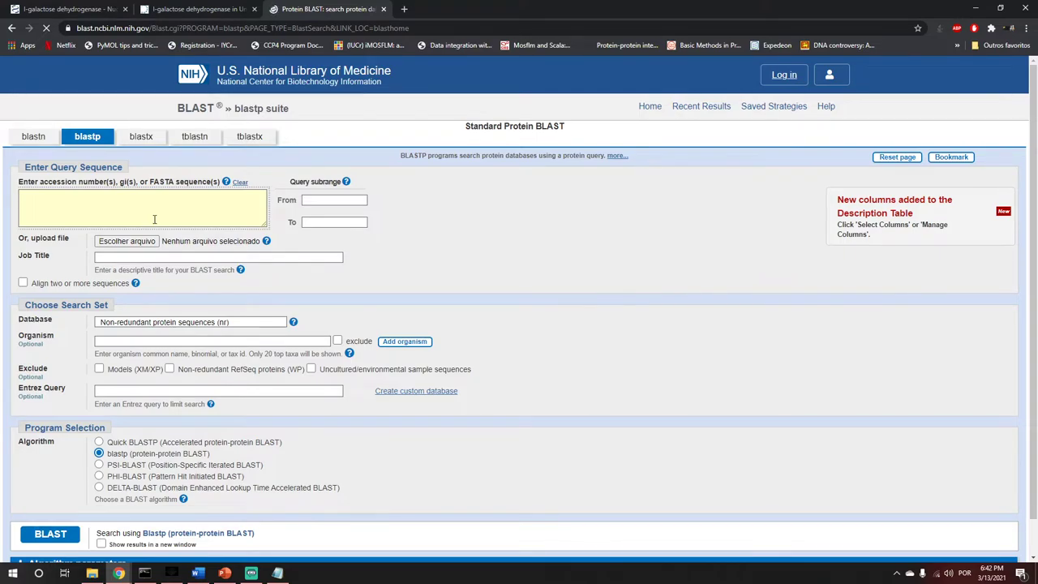
key("ctrl+v")
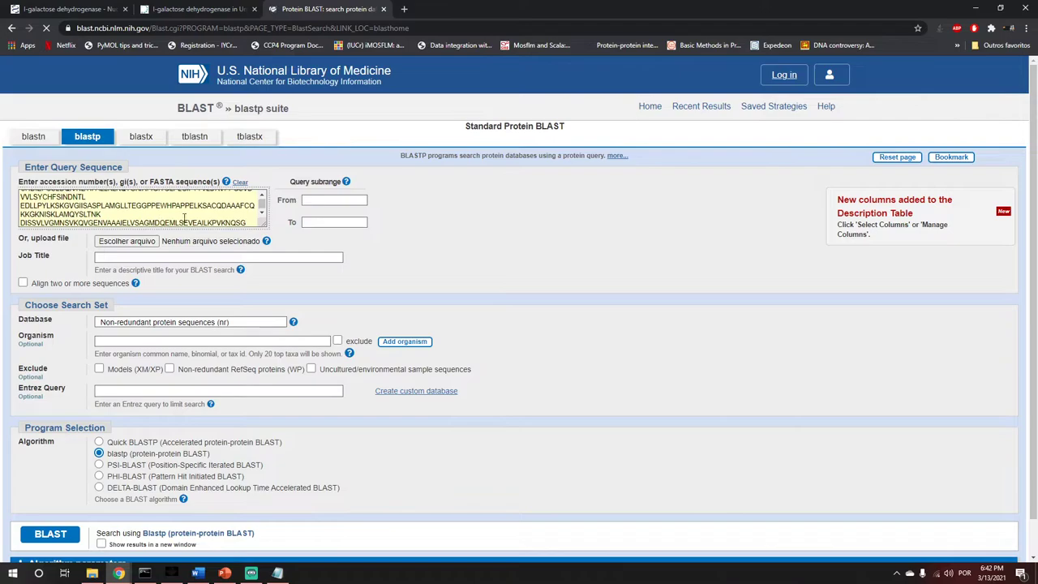
left_click_drag(264, 223, 343, 271)
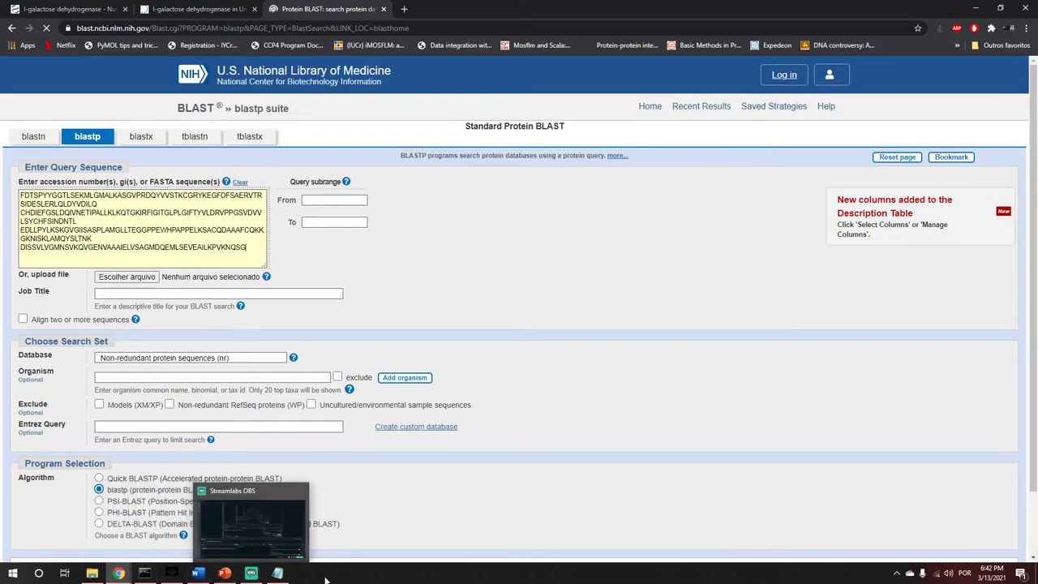
- Switch to the 13_03.pptx presentation in PowerPoint and add a new slide after slide 5, deleting its title and content placeholders
mouse_move(228, 574)
left_click(227, 527)
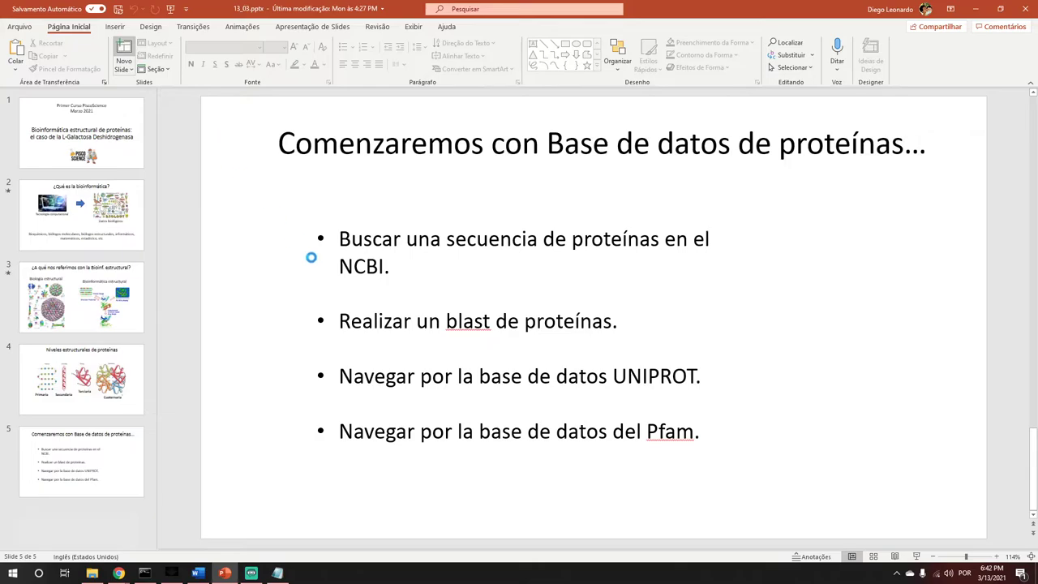
key("ctrl+m")
left_click(377, 209)
key("Delete")
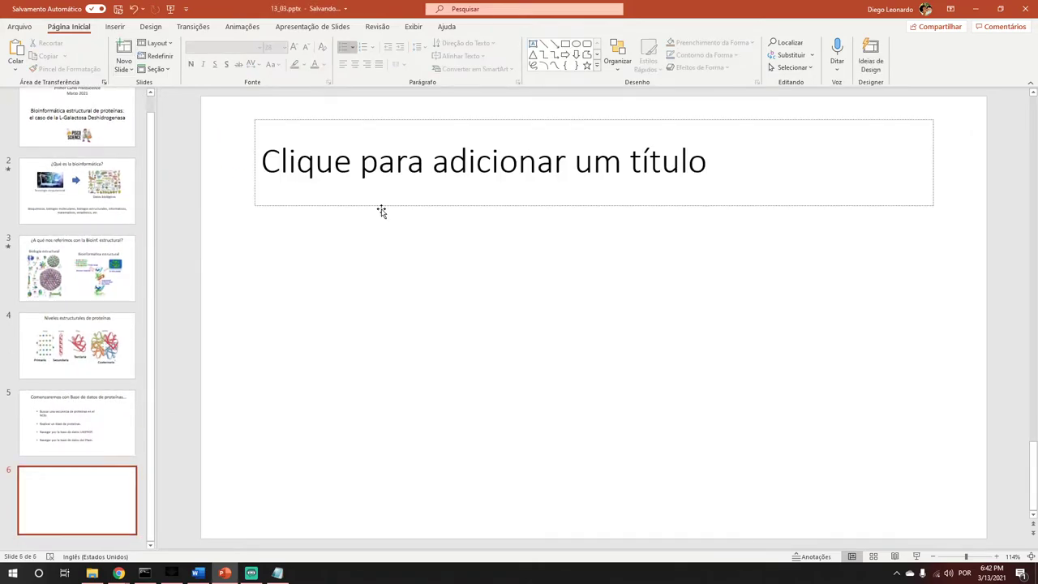
left_click(381, 206)
key("Delete")
- Draw a long, thin horizontal rectangle across the upper part of the slide, then reposition and slightly enlarge it
left_click(565, 43)
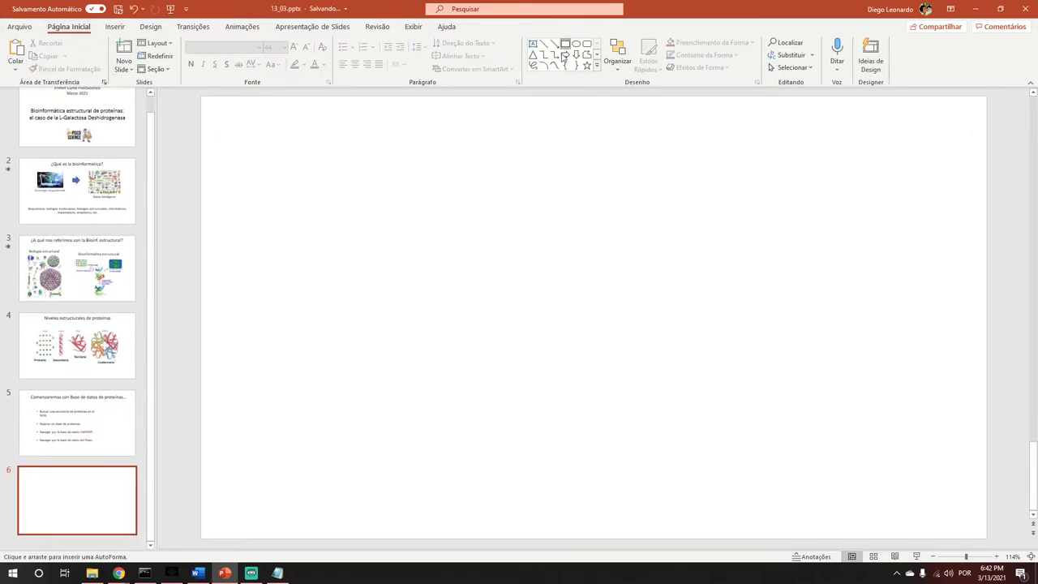
mouse_move(332, 139)
left_mouse_down()
mouse_move(356, 200)
mouse_move(769, 152)
mouse_move(786, 164)
left_mouse_up()
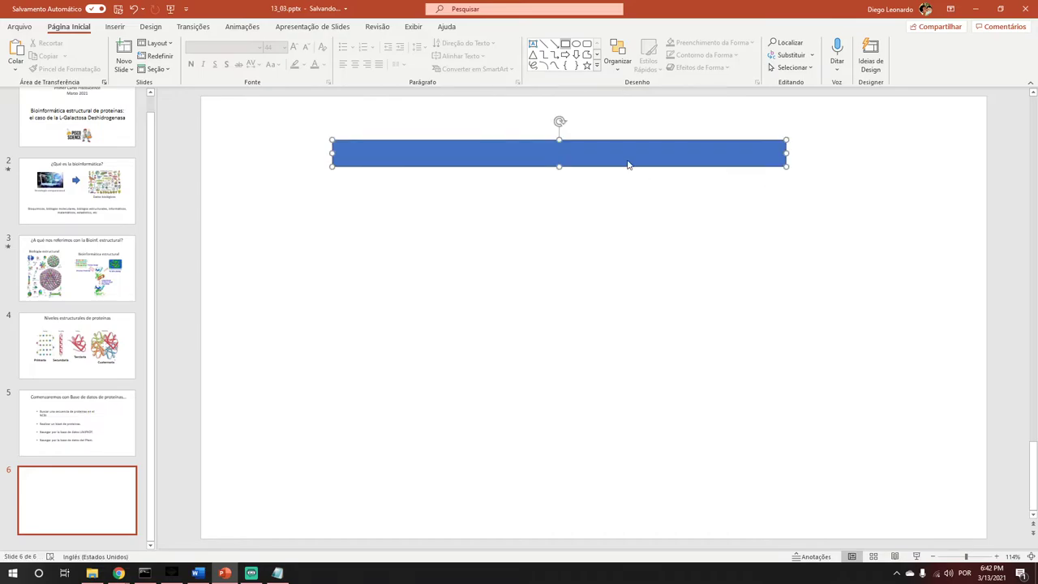
mouse_move(630, 167)
left_mouse_down()
mouse_move(646, 183)
mouse_move(587, 164)
left_mouse_up()
left_click(599, 245)
left_click_drag(785, 183, 813, 186)
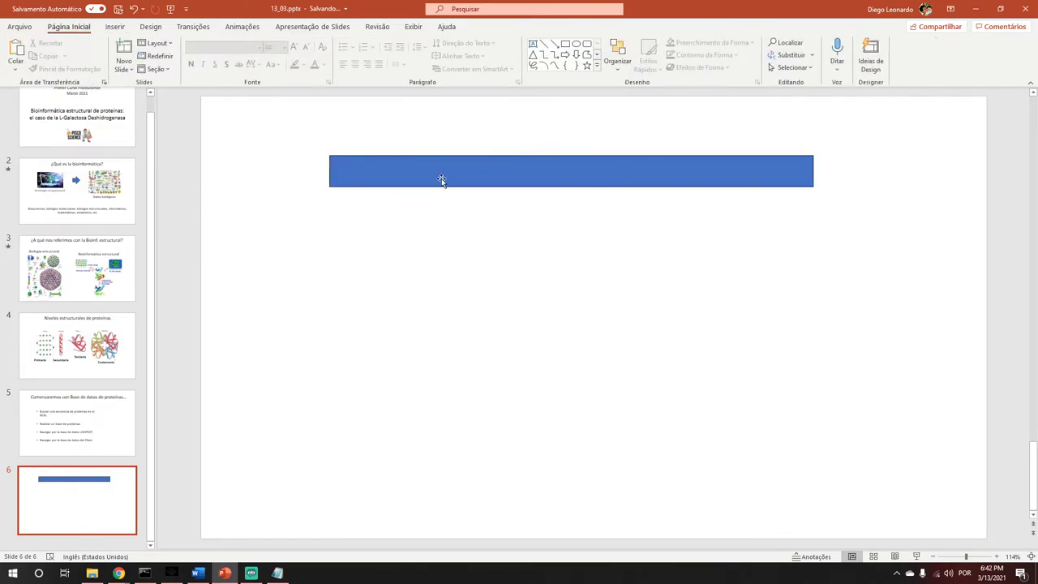
- Duplicate the horizontal bar and align the copy directly below the original with a gap between them
left_click(533, 43)
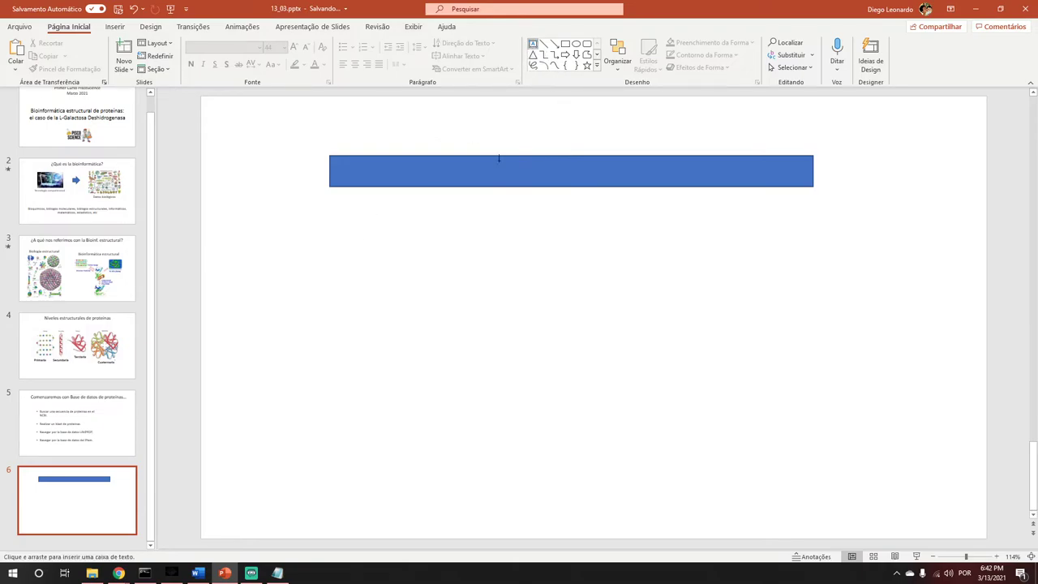
left_click(480, 171)
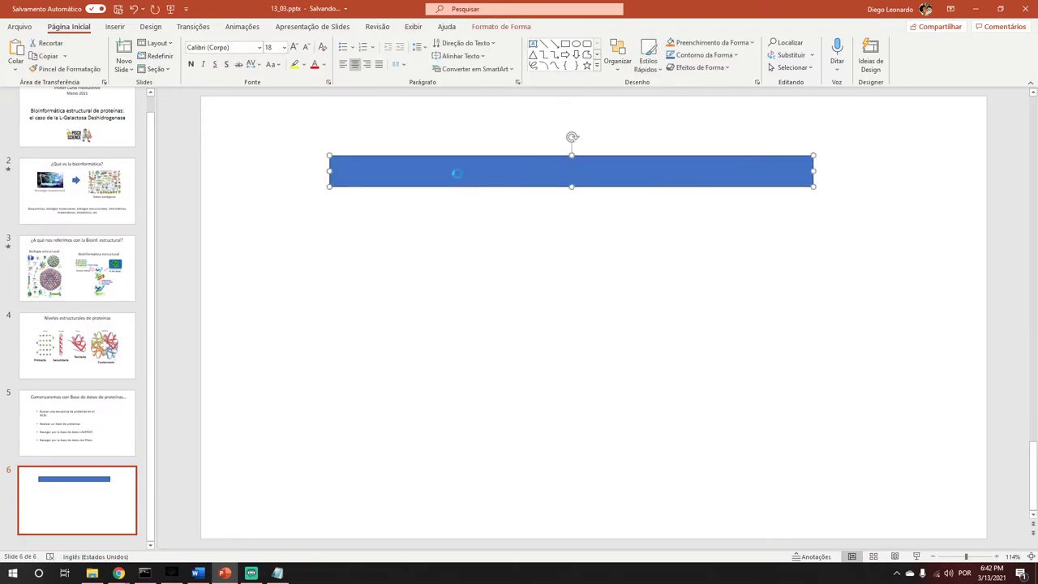
key("ctrl+v")
left_click_drag(514, 186, 505, 255)
left_click(590, 297)
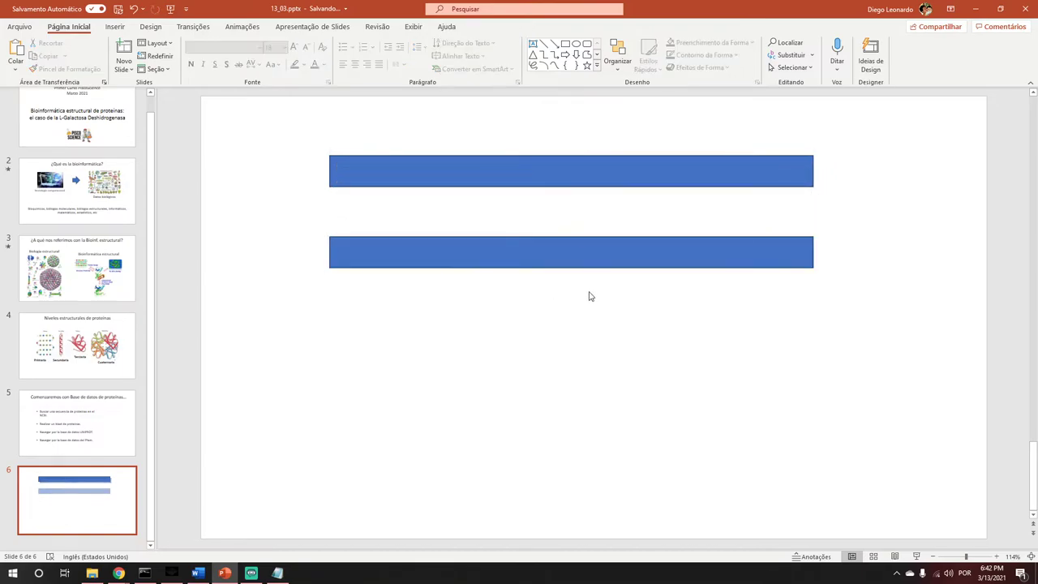
- Draw a vertical rectangle about 3.11" high and 1.79" wide over both bars near their left ends
left_click(425, 258)
left_click(323, 197)
left_click(566, 45)
mouse_move(350, 123)
left_mouse_down()
mouse_move(498, 329)
mouse_move(456, 307)
left_mouse_up()
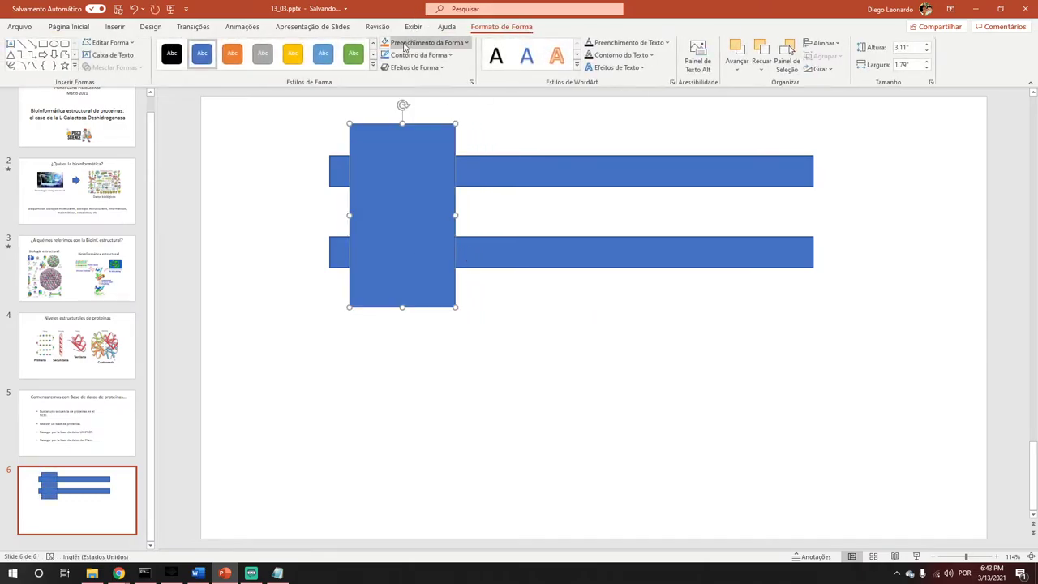
- Remove the vertical rectangle's fill and give it a red outline
left_click(423, 42)
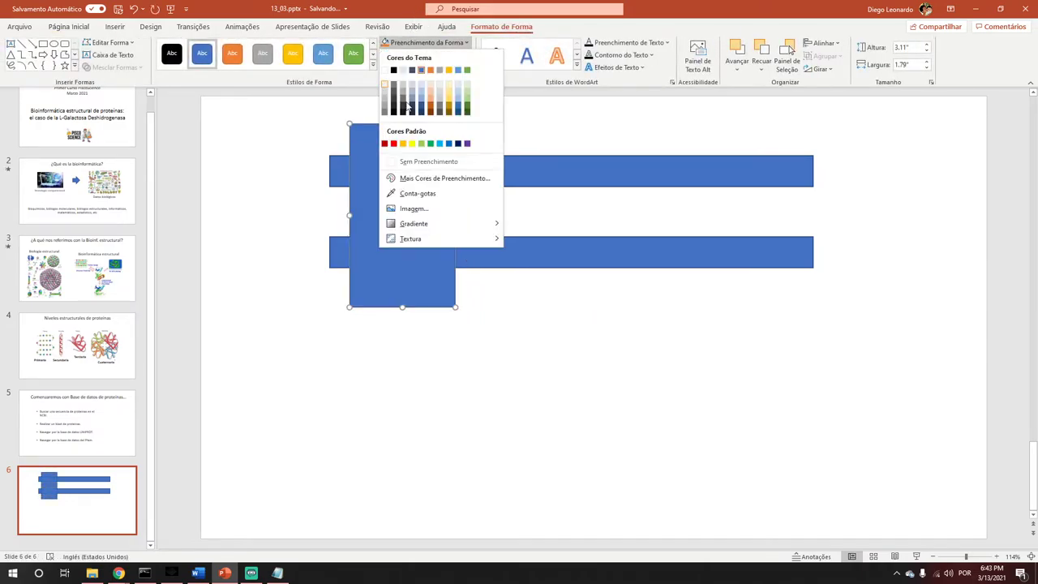
left_click(418, 162)
left_click(429, 55)
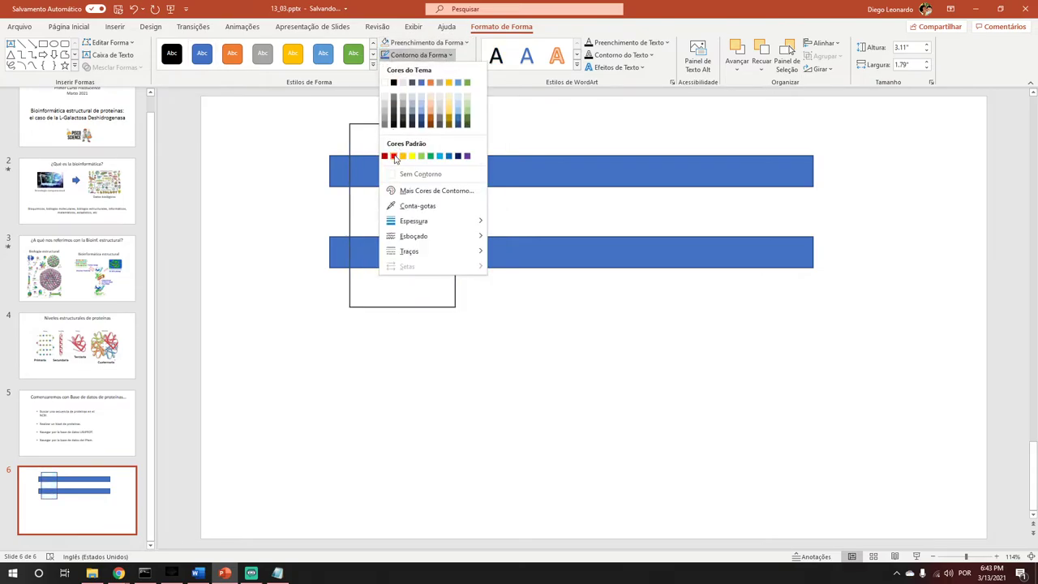
left_click(397, 155)
left_click(512, 146)
- Duplicate the red frame and place the copy over the right ends of both bars
left_click_drag(425, 128, 777, 115)
key("ctrl+c")
key("ctrl+v")
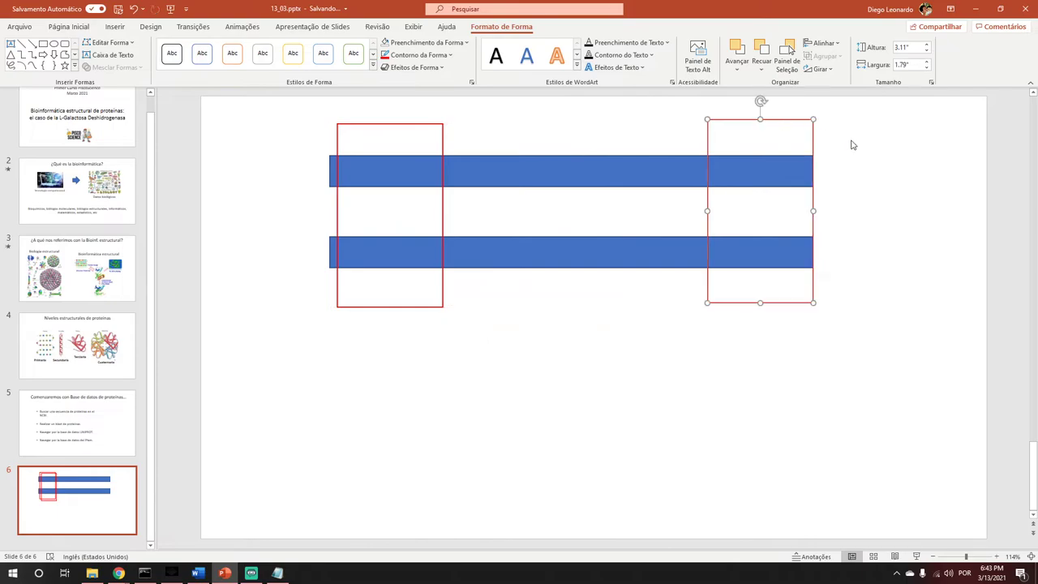
left_click(851, 143)
- Draw a rectangle about 2.95" high and 3.51" wide over both bars between the red frames, and remove its fill
left_click(568, 50)
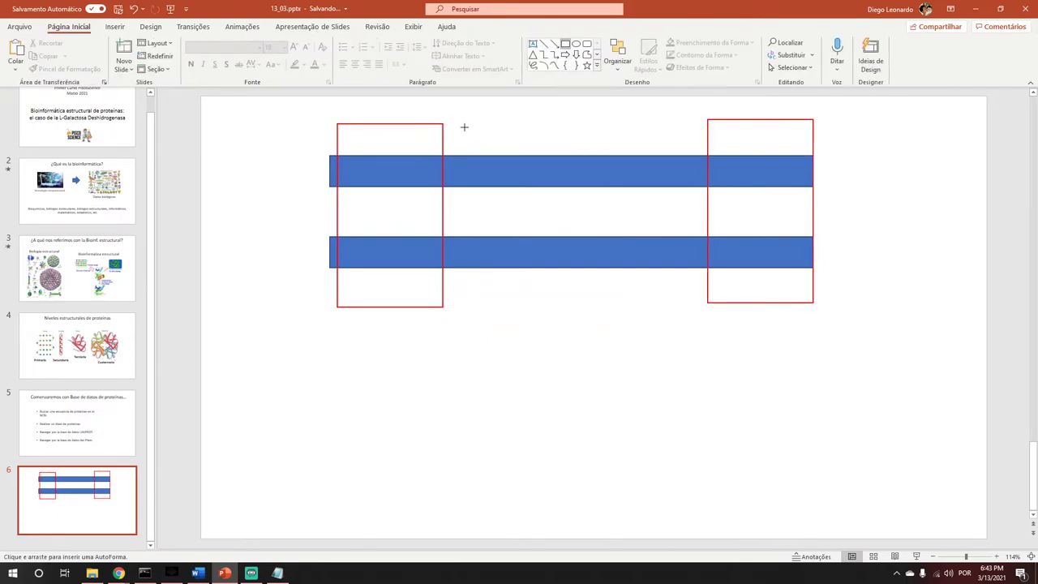
mouse_move(463, 124)
left_mouse_down()
mouse_move(703, 301)
mouse_move(665, 285)
mouse_move(670, 298)
left_mouse_up()
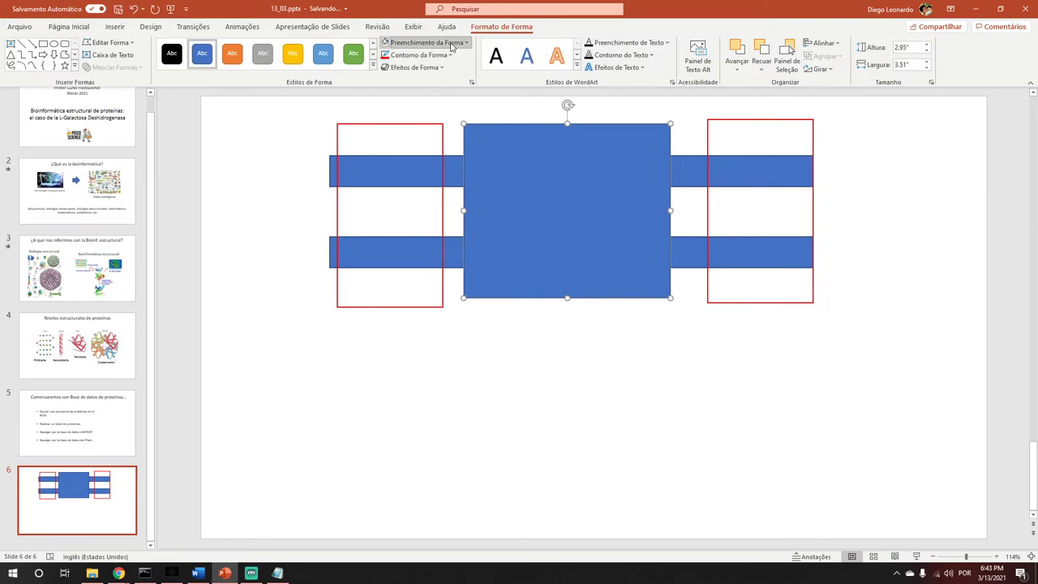
left_click(428, 42)
left_click(402, 167)
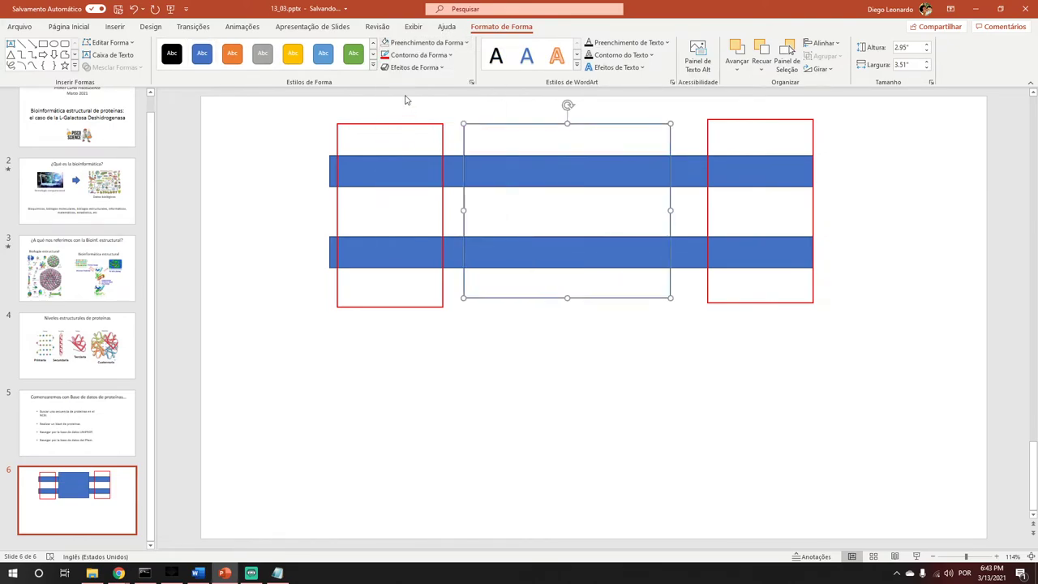
- Give the middle frame a thicker yellow outline and nudge it slightly down and to the right
left_click(418, 54)
left_click(413, 156)
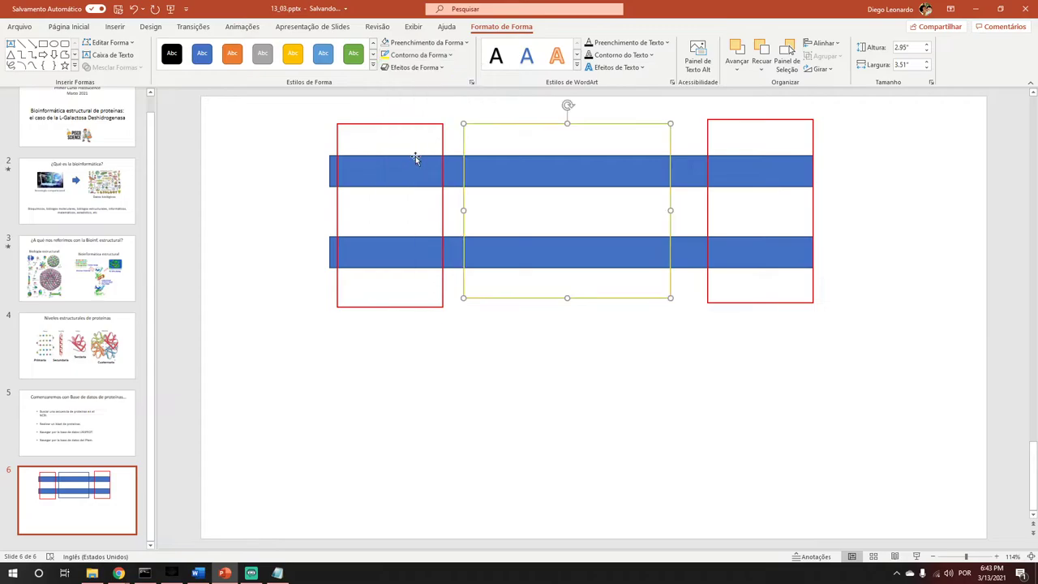
left_click(418, 55)
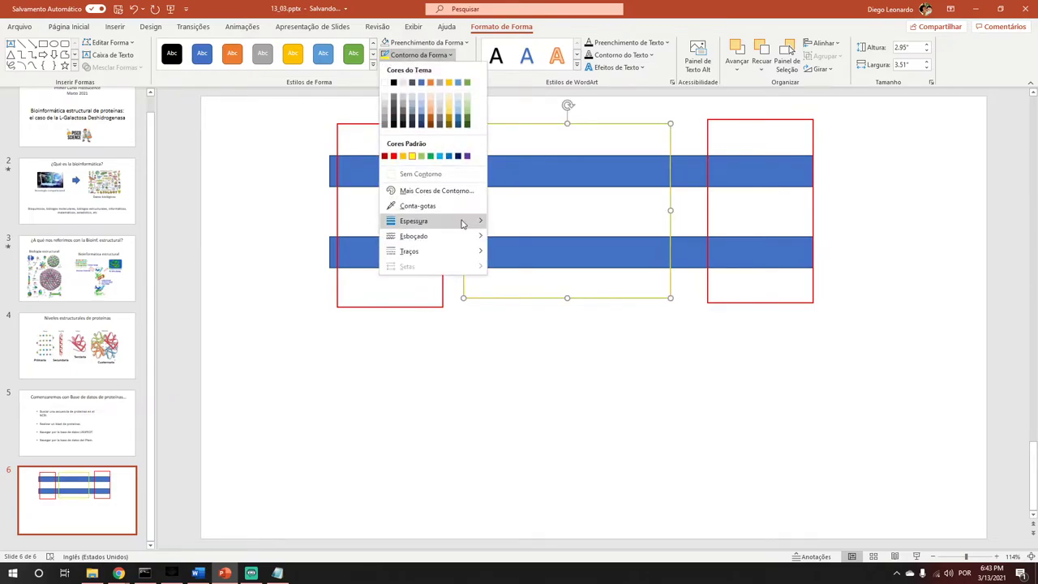
mouse_move(466, 221)
left_click(549, 298)
left_click(699, 353)
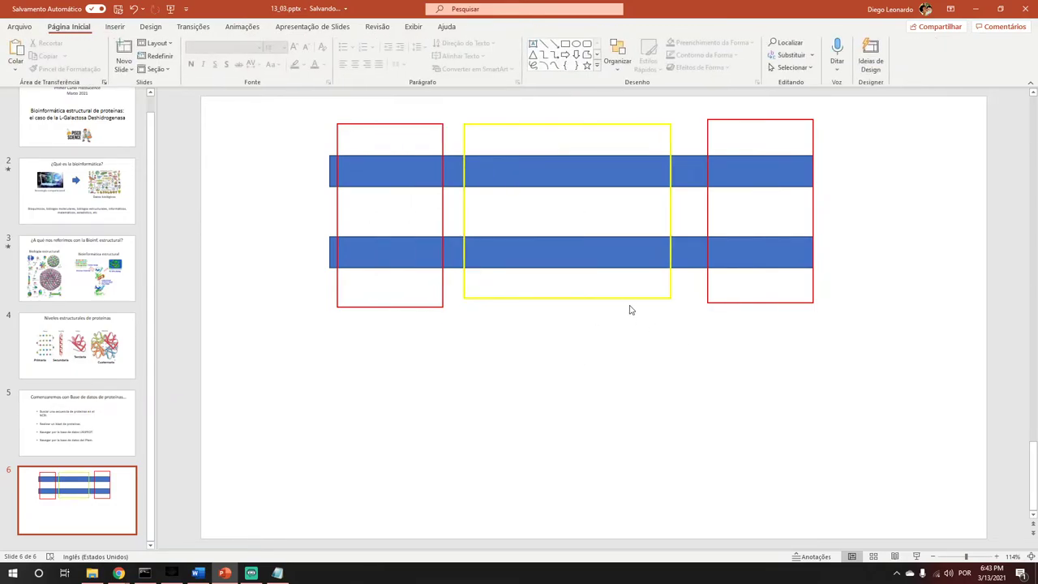
left_click(628, 297)
left_click_drag(629, 299, 634, 305)
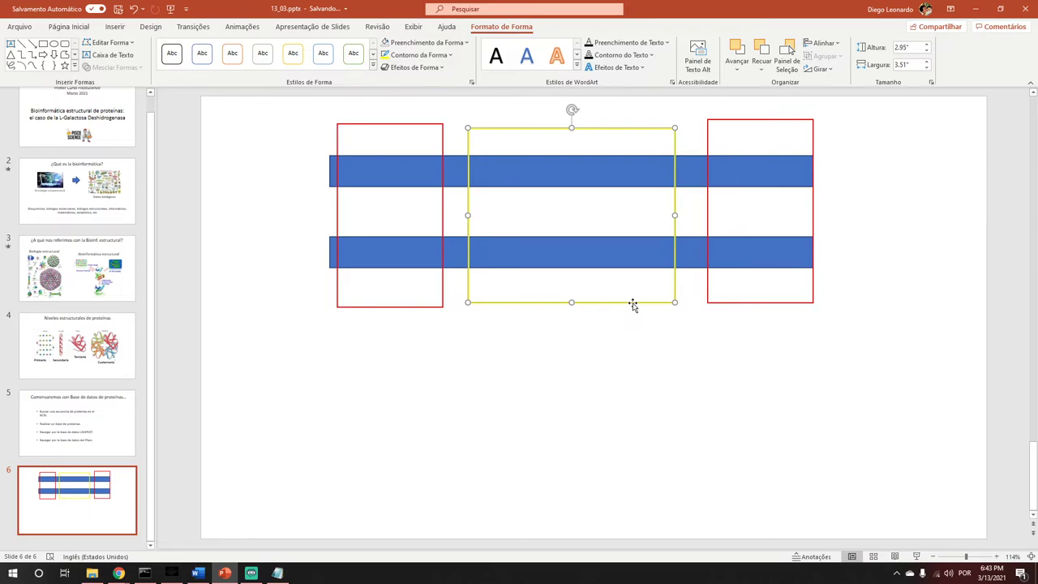
left_click(588, 355)
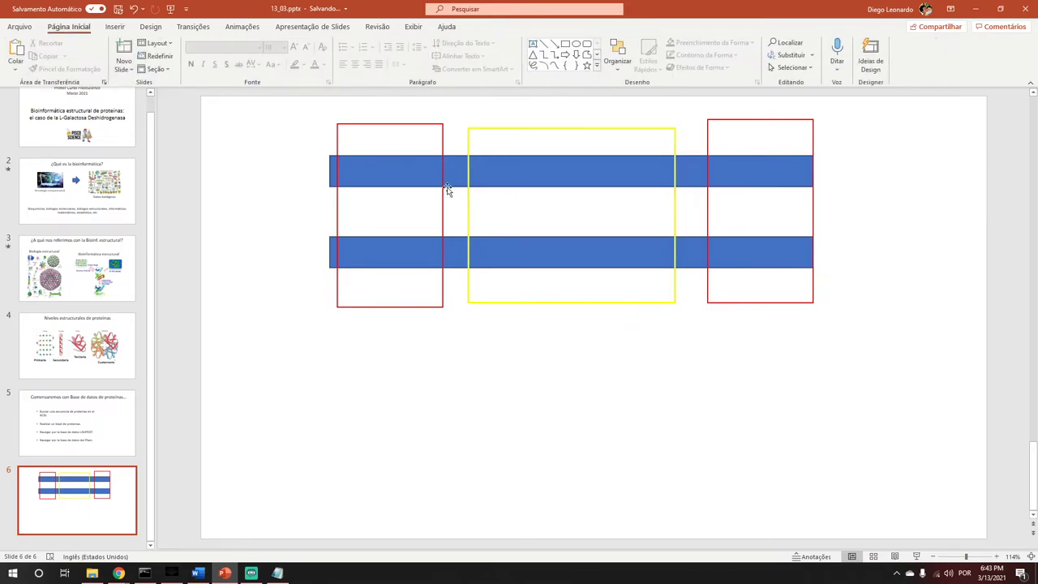
- Add a text box reading "60%" and place it beside the upper part of the right-hand red frame
left_click(533, 44)
left_click(918, 164)
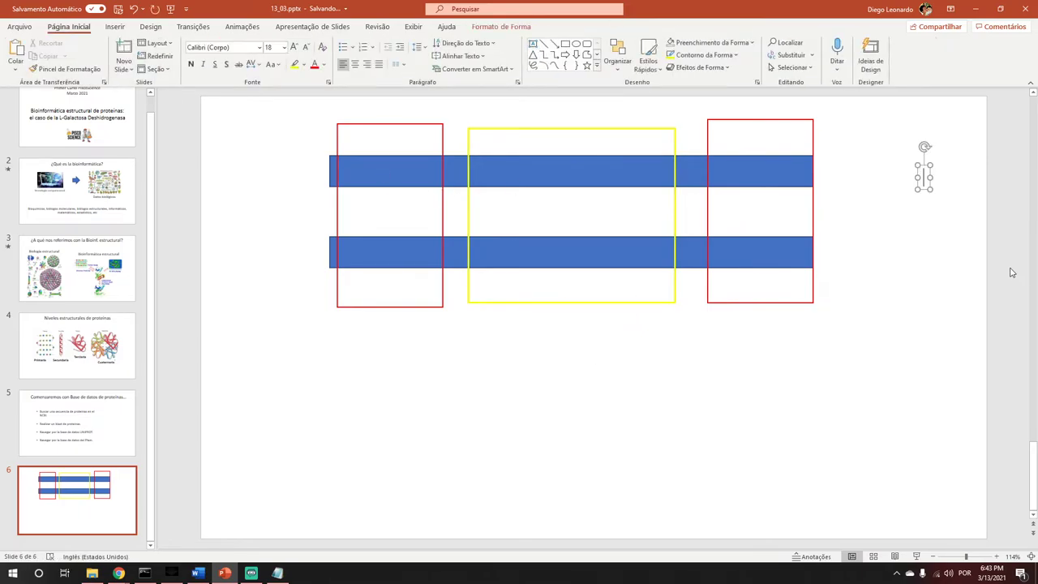
type("60")
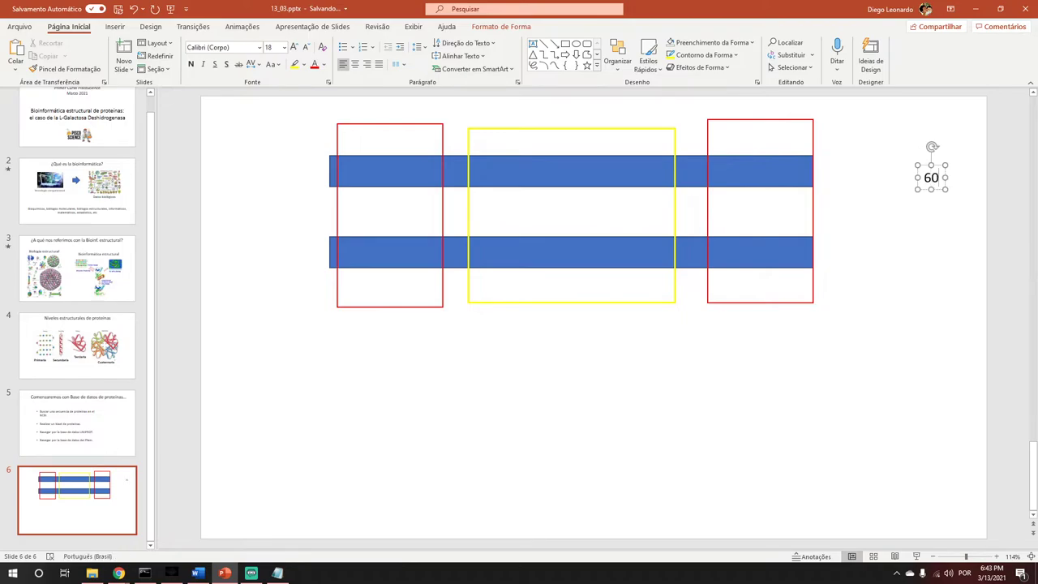
type("%")
left_click_drag(946, 190, 878, 145)
left_click(911, 187)
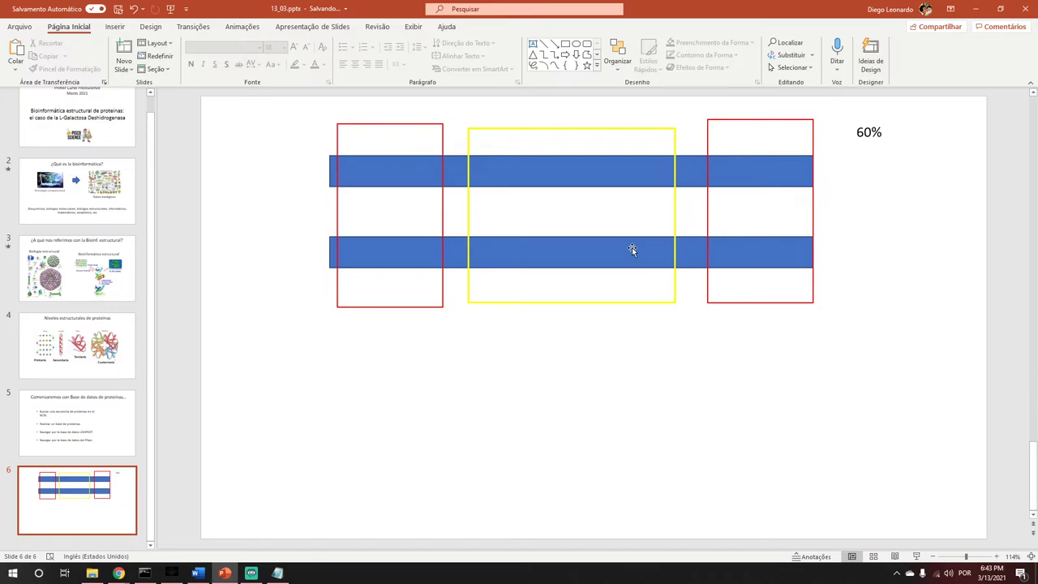
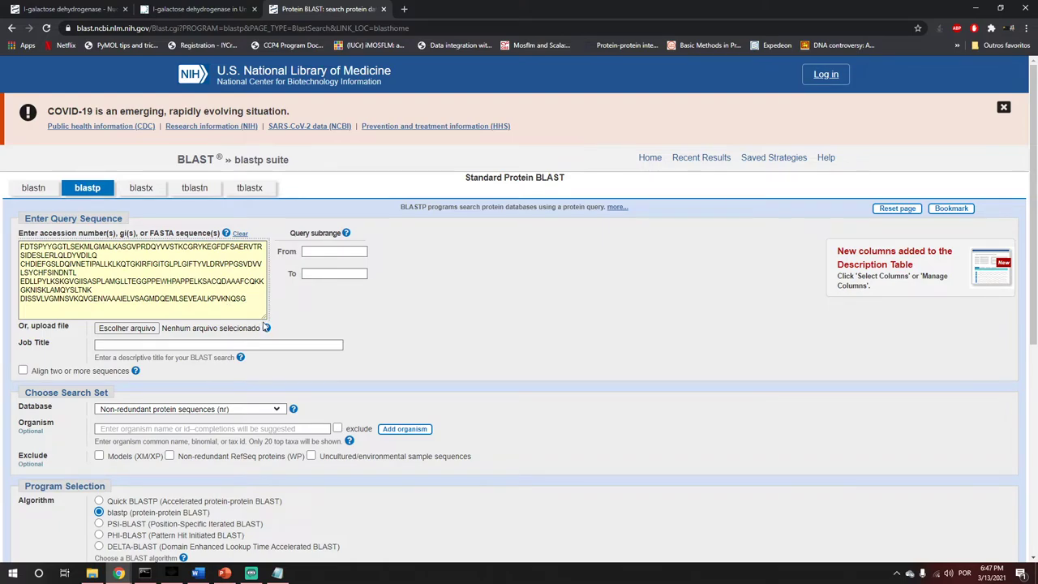
- Title the Protein BLAST job "camu-camu"
left_click(189, 344)
type("camu-camu")
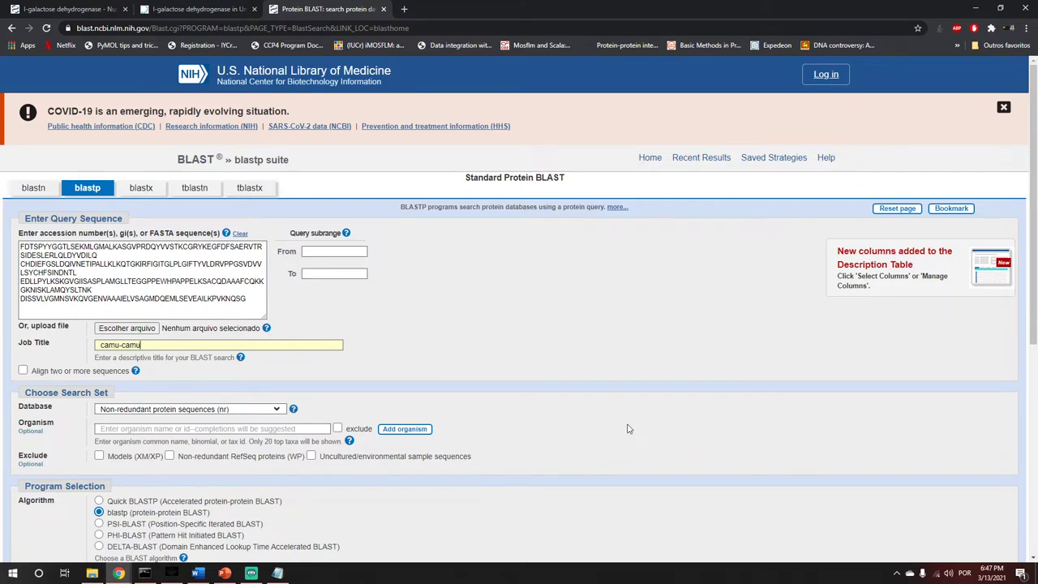
scroll(1036, 253, "down", 2)
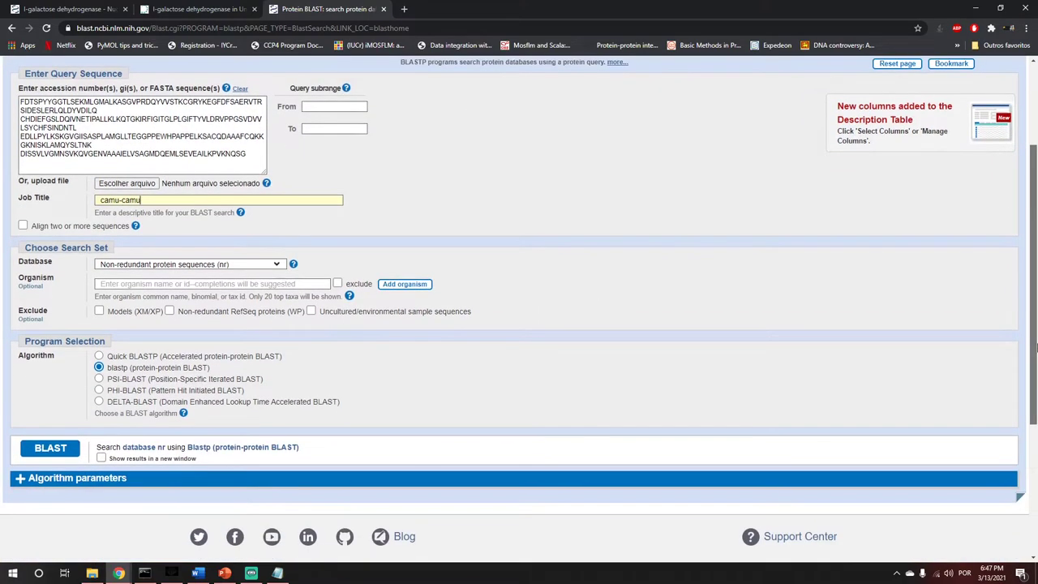
scroll(1036, 253, "up", 2)
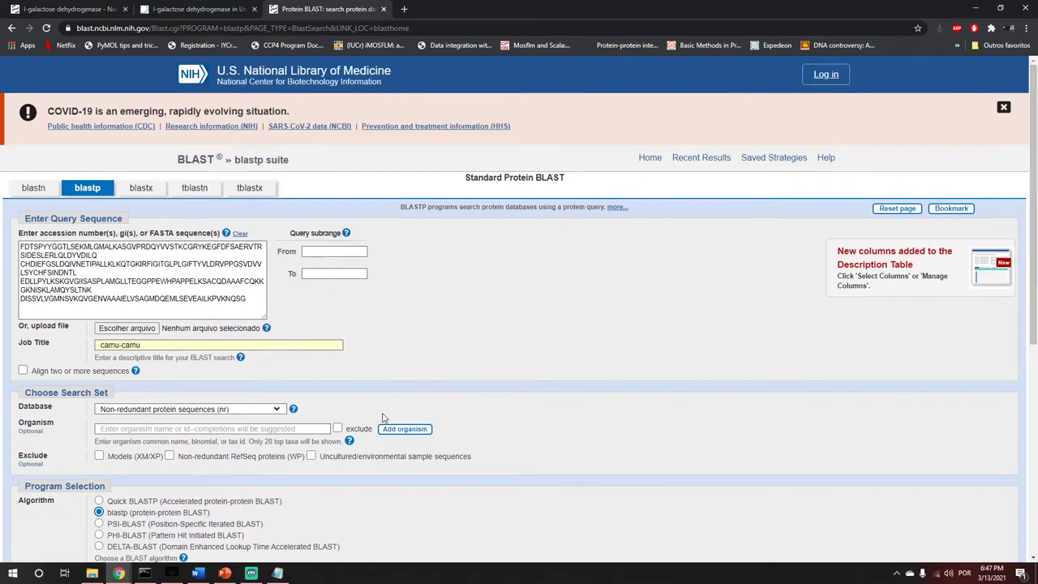
- Examine the sequence file upload option and the list of available search databases without changing either
left_click_drag(262, 315, 370, 310)
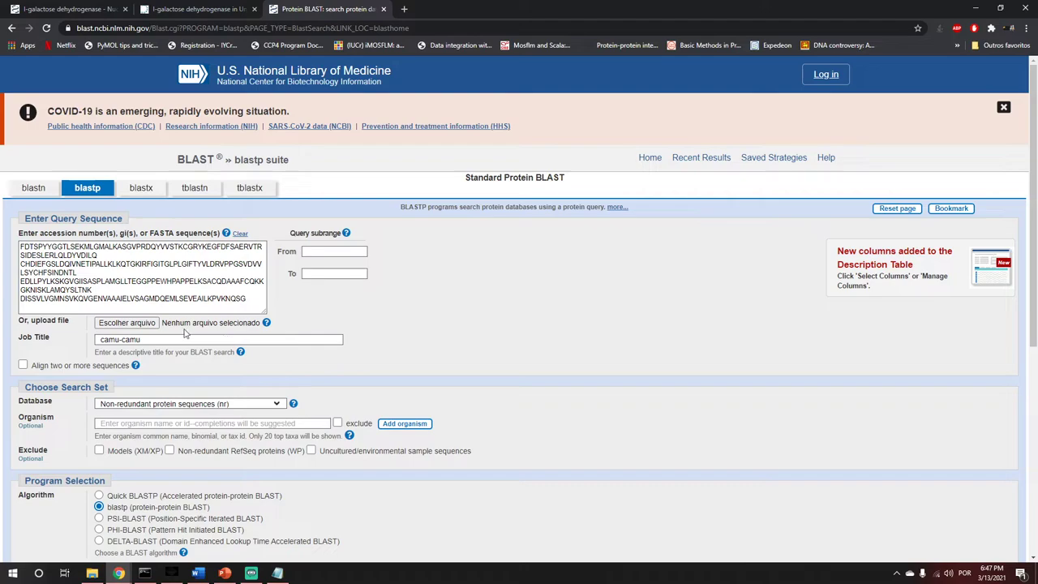
left_click(127, 323)
left_click(507, 8)
scroll(320, 395, "down", 2)
scroll(370, 382, "up", 1)
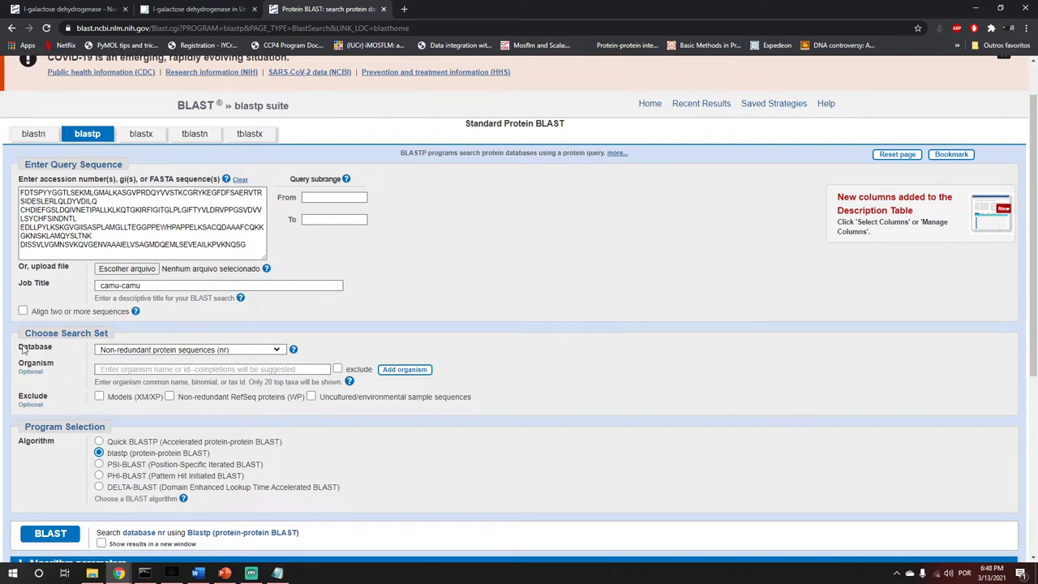
left_click(109, 349)
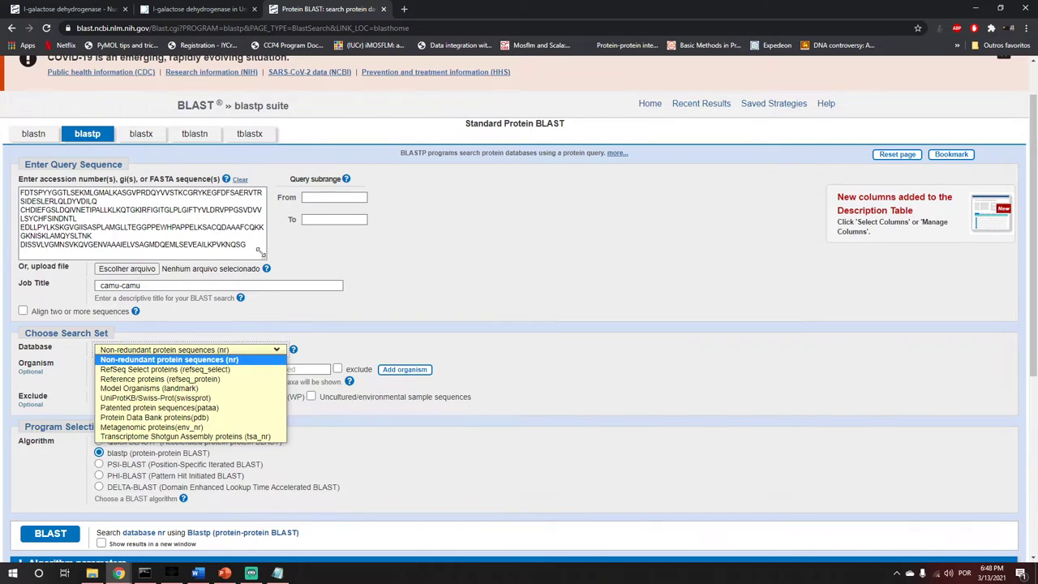
left_click(304, 332)
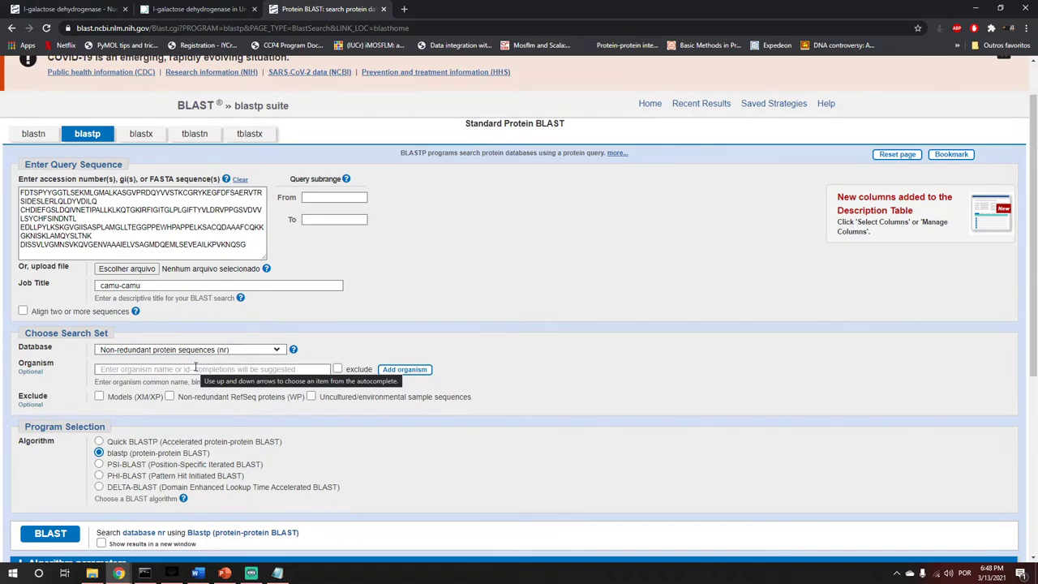
- Fill the optional organism filter with Homo sapian (taxid:9606) and toggle its exclude option on and off
left_click(195, 368)
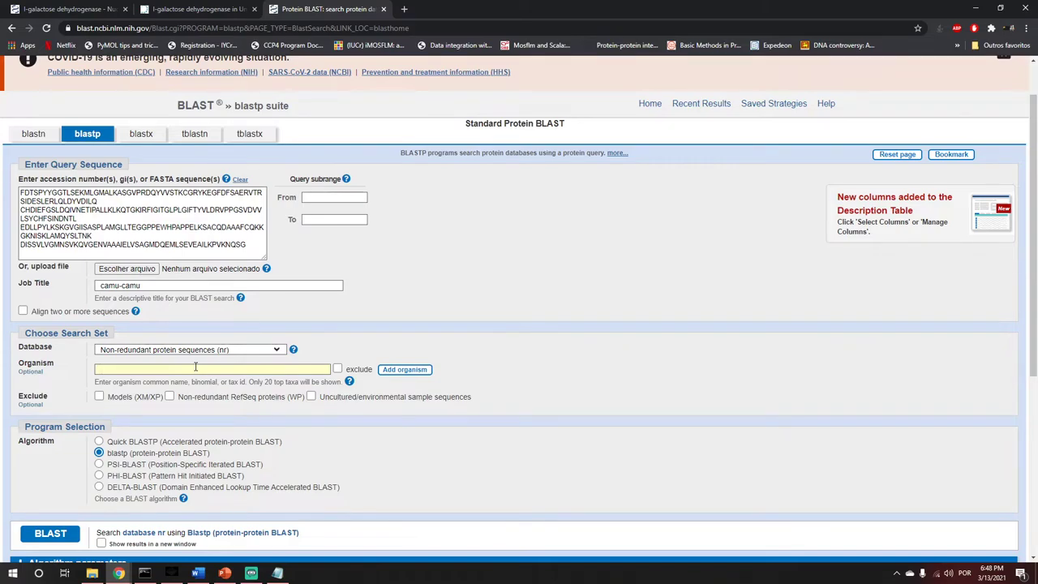
type("homo sapi")
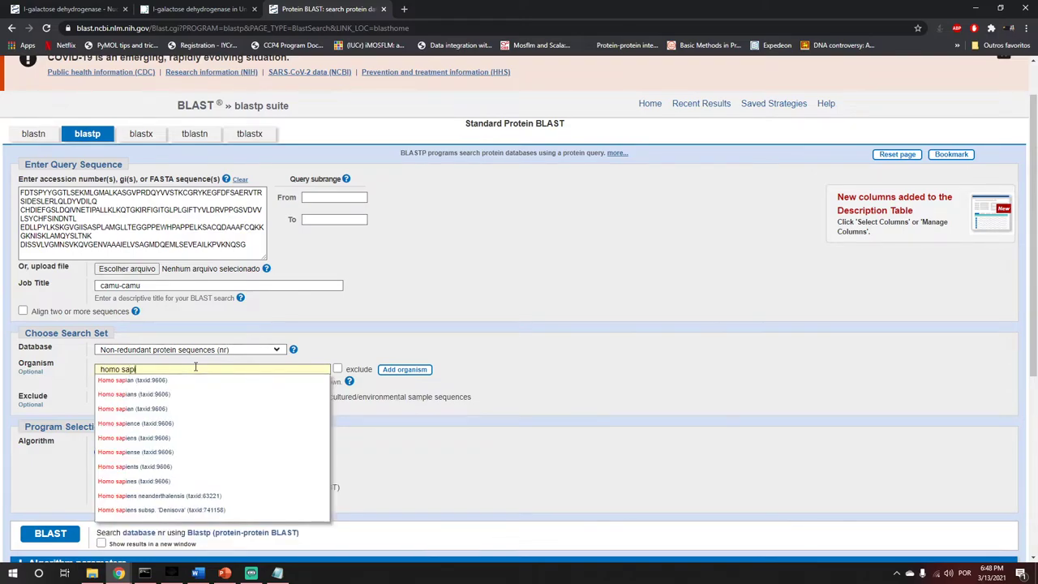
left_click(134, 380)
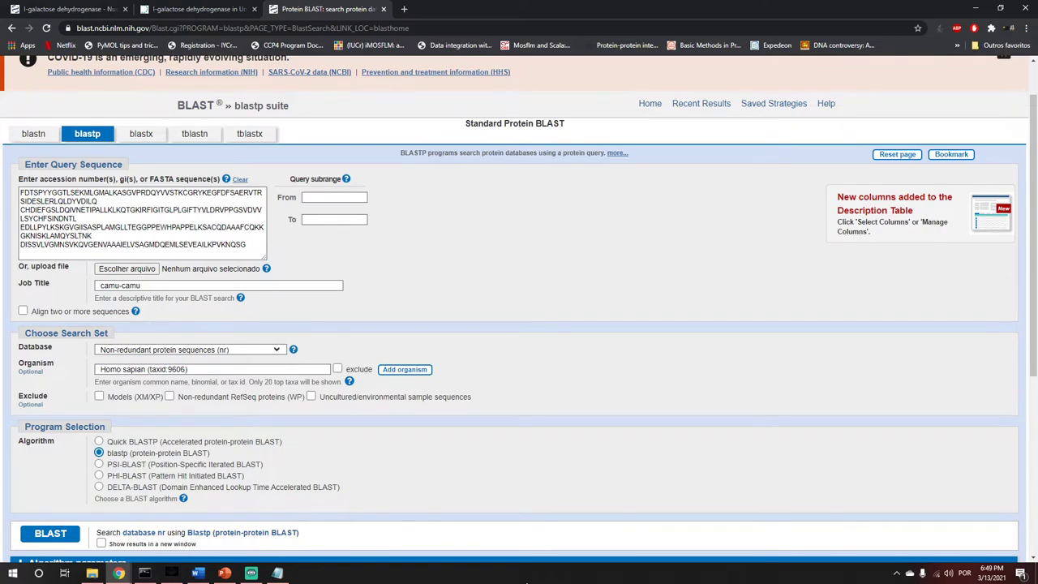
left_click(338, 369)
left_click(337, 369)
- Clear the organism filter of the BLAST search
left_click(253, 371)
key("BackSpace")
key("BackSpace")
key("BackSpace")
key("BackSpace")
key("BackSpace")
key("BackSpace")
key("BackSpace")
key("BackSpace")
key("BackSpace")
key("BackSpace")
key("BackSpace")
key("BackSpace")
key("BackSpace")
key("BackSpace")
key("BackSpace")
key("BackSpace")
key("BackSpace")
key("BackSpace")
key("BackSpace")
key("BackSpace")
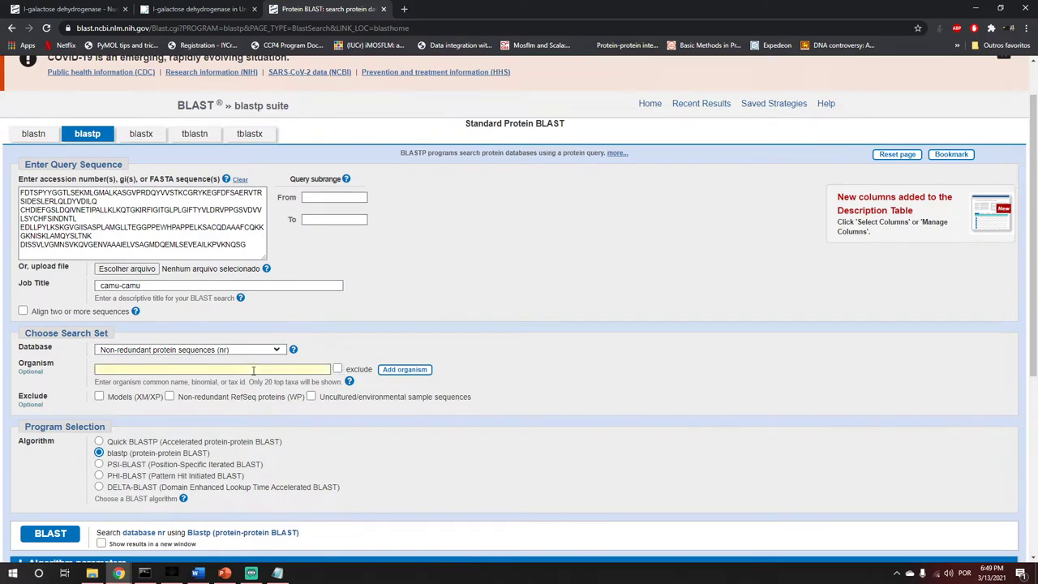
- Run the protein-protein BLAST search for the entered sequence
left_click(445, 463)
scroll(164, 410, "up", 1)
scroll(98, 446, "down", 3)
scroll(53, 483, "up", 2)
left_click(51, 481)
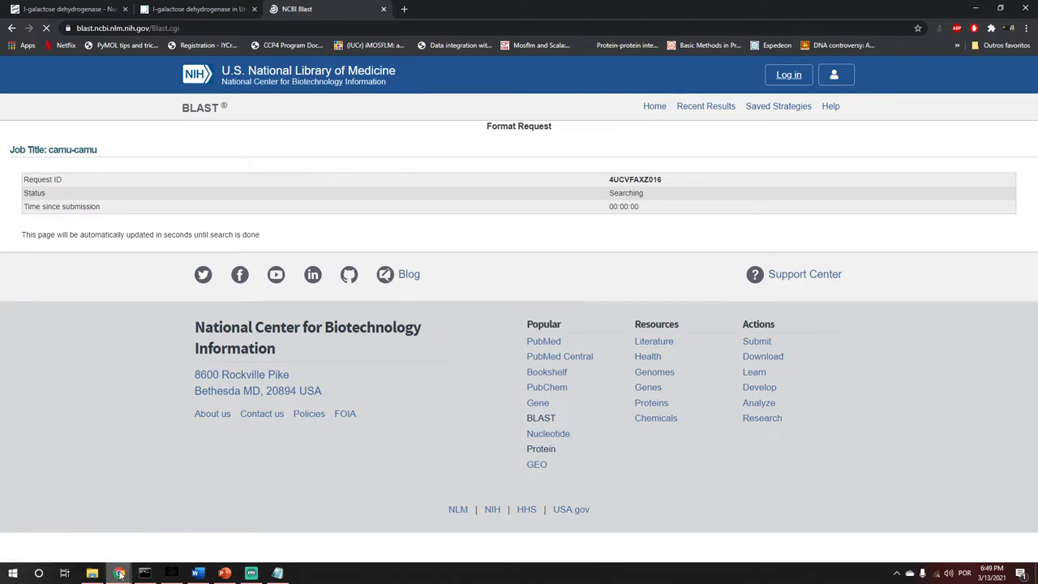
- Switch to the Google Meet window to check the class chat, also looking briefly at the Streamlabs OBS recording
mouse_move(118, 572)
left_click(59, 542)
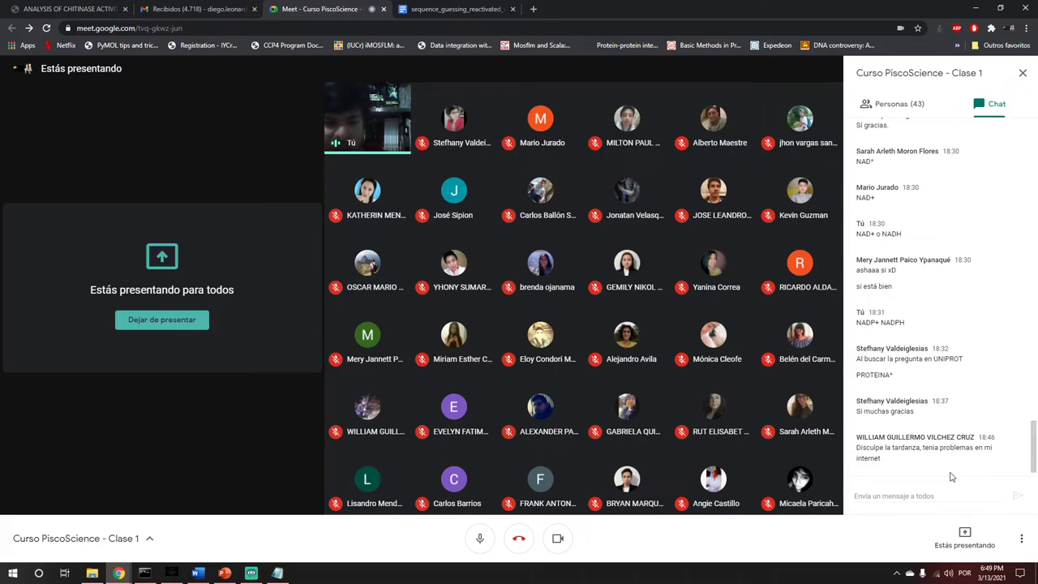
left_click(251, 573)
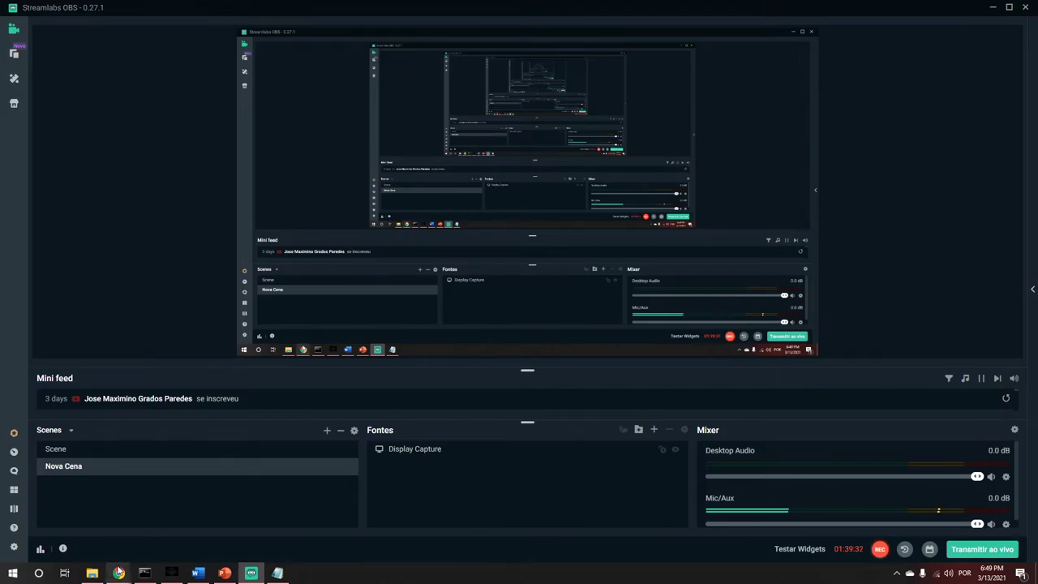
mouse_move(118, 573)
left_click(52, 532)
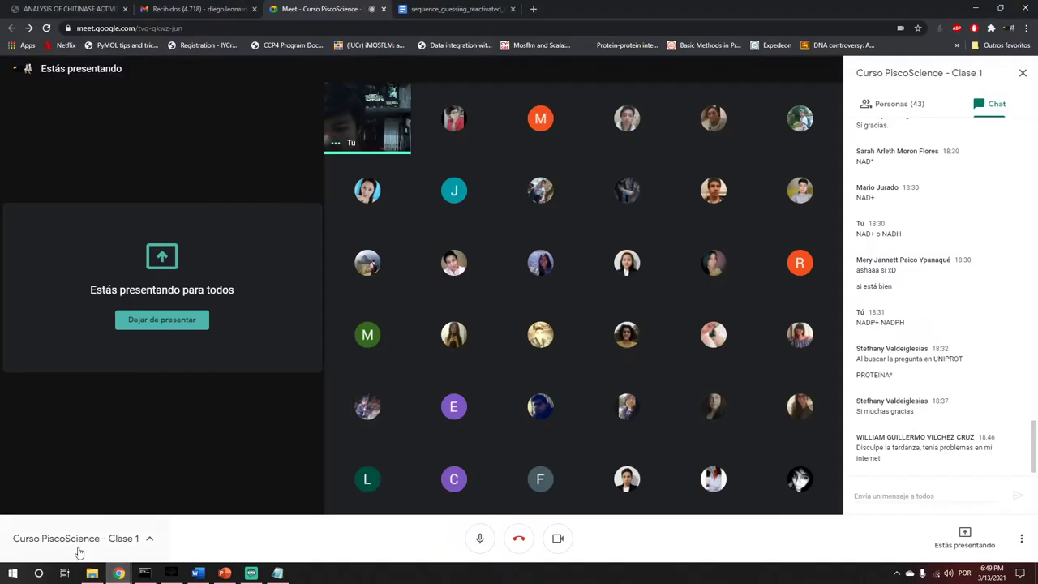
left_click(913, 498)
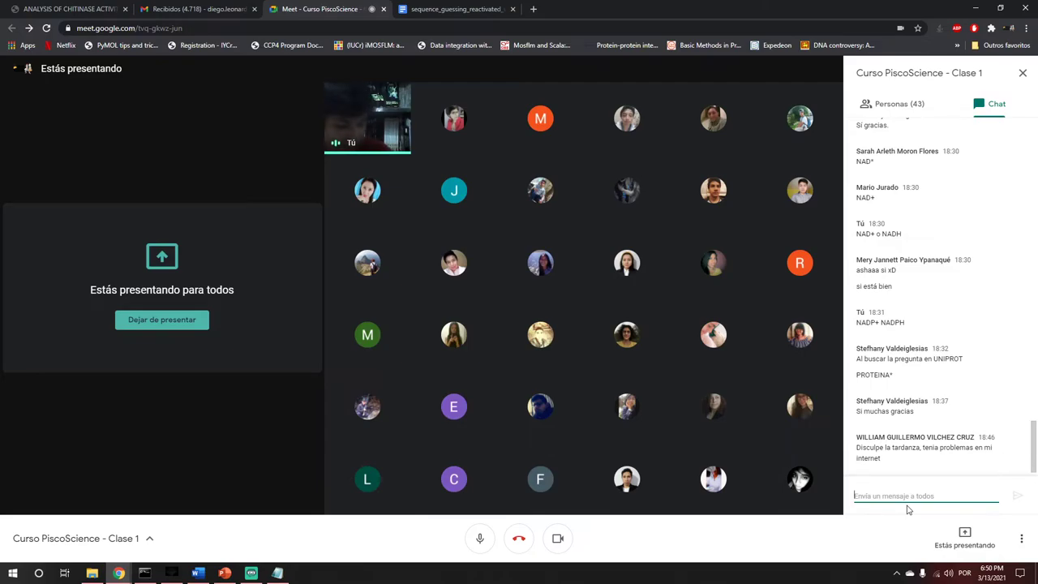
- Switch back to the BLAST results, dismissing the presentation notification, and highlight the job title
left_click(119, 571)
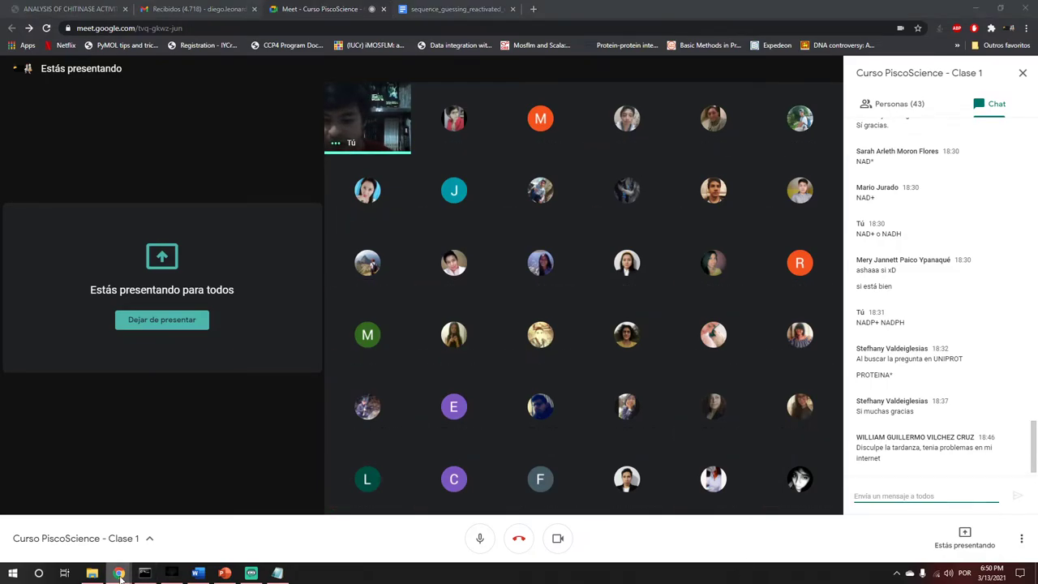
left_click(172, 535)
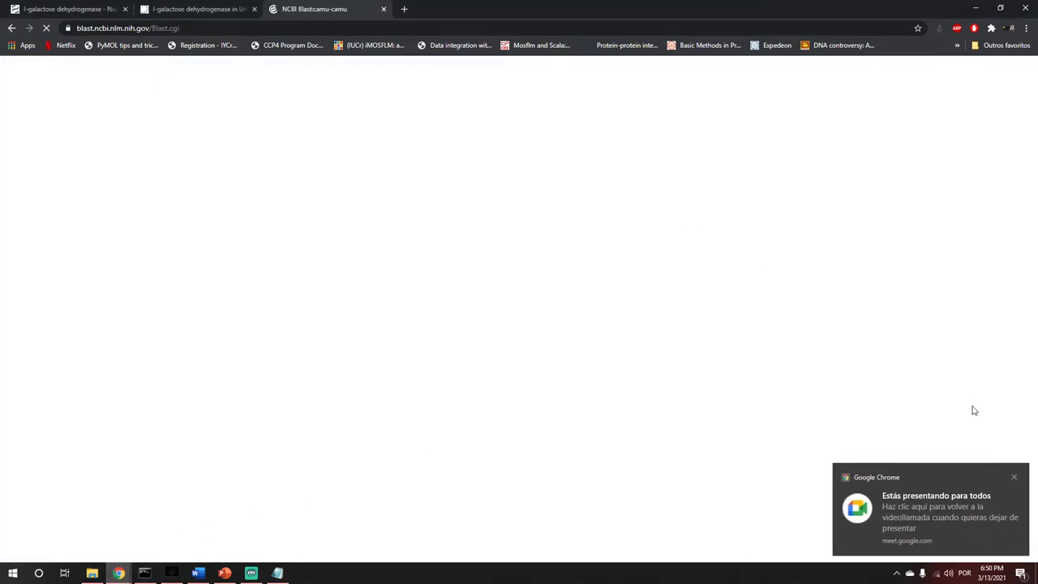
left_click(1013, 479)
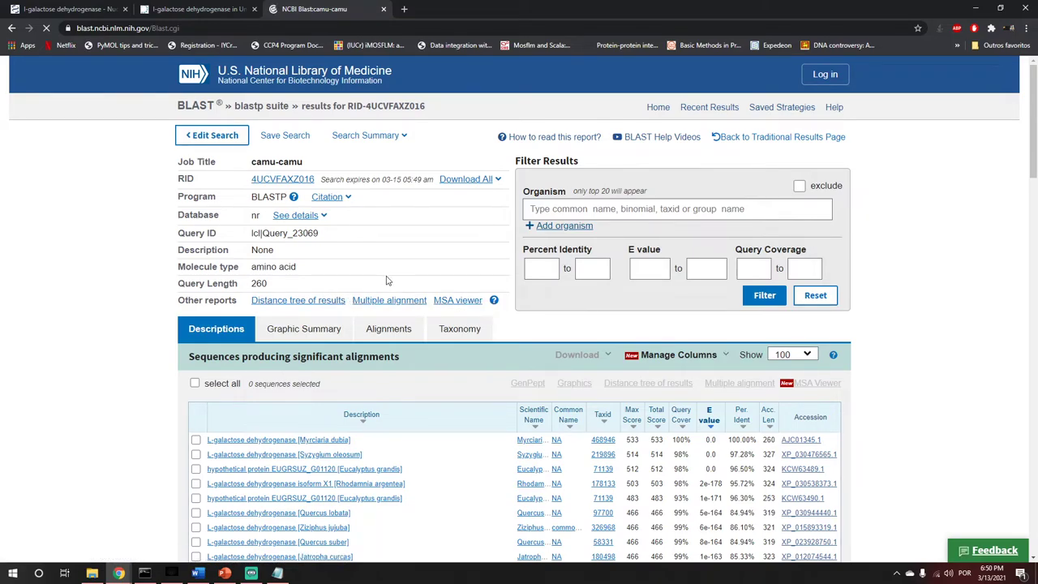
left_click_drag(305, 164, 252, 163)
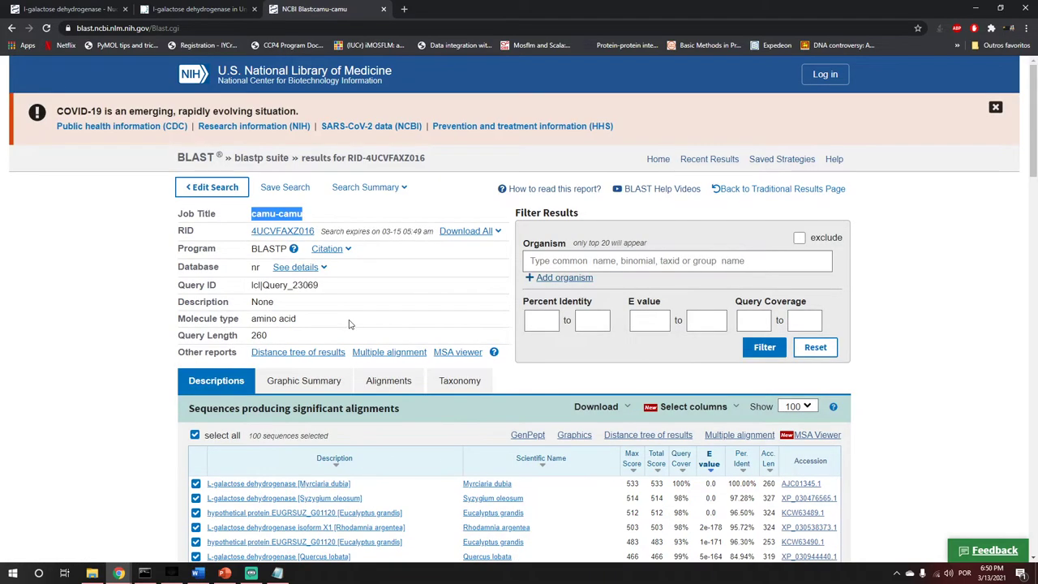
- Highlight the query length in the job summary and enlarge the results page to read the significant alignments table
scroll(357, 325, "down", 1)
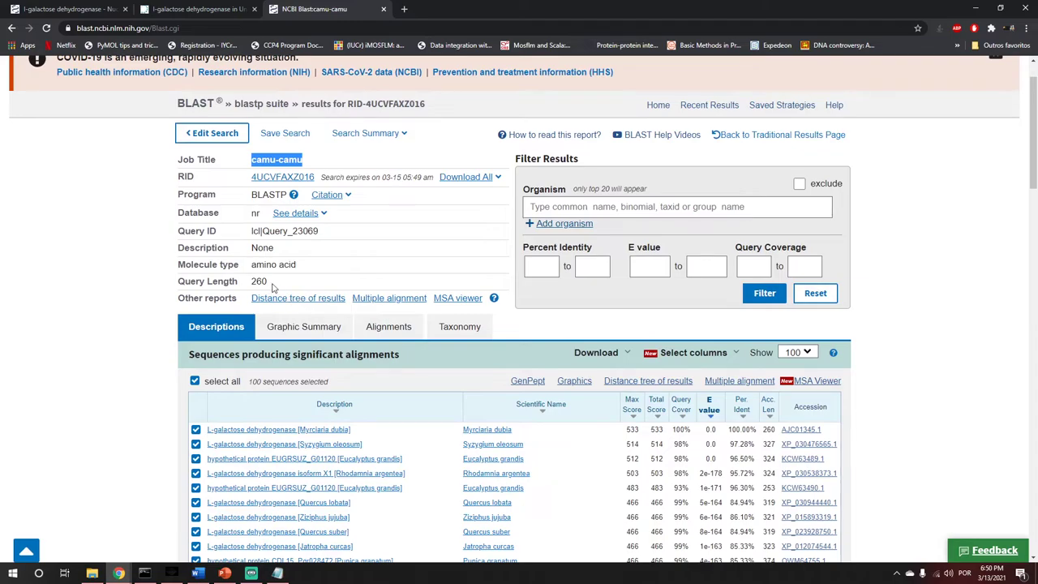
left_click_drag(272, 284, 245, 287)
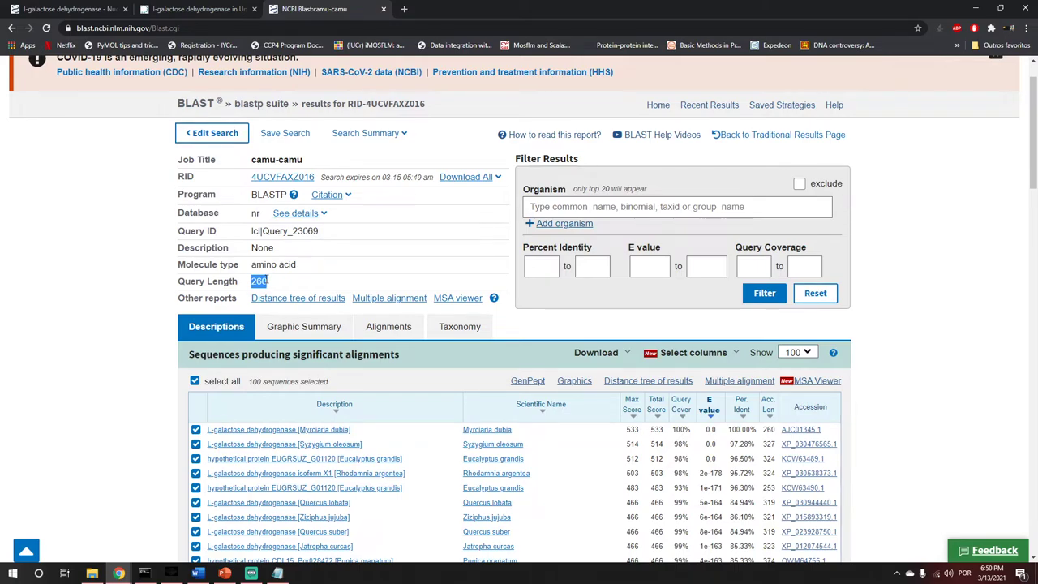
scroll(692, 318, "down", 4)
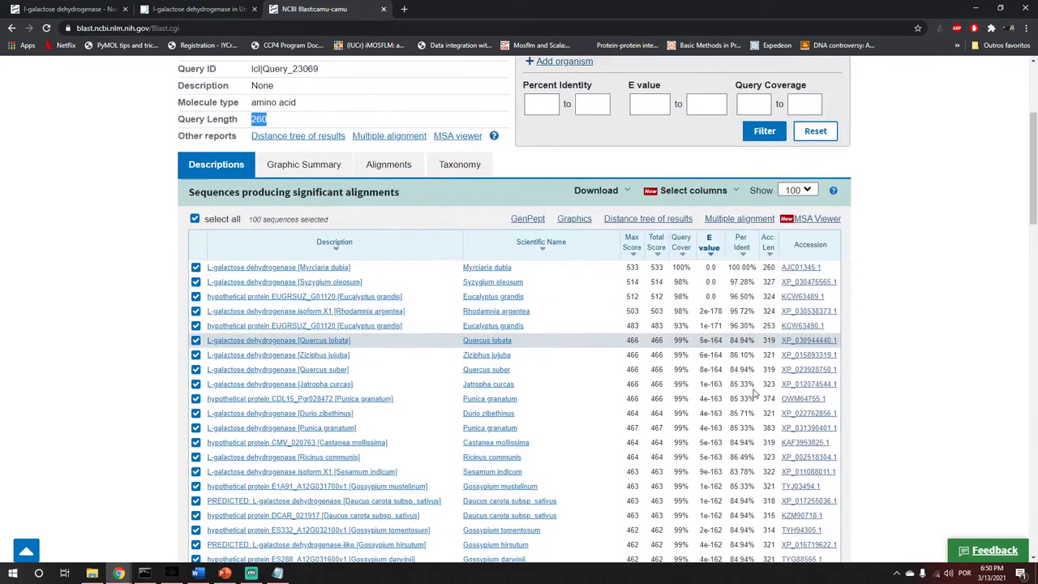
scroll(756, 388, "down", 1)
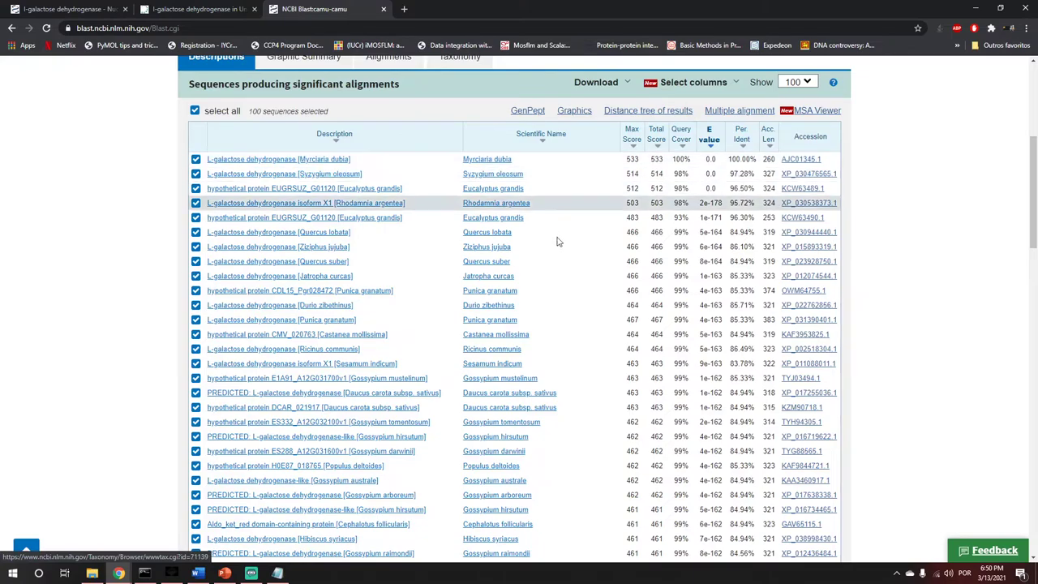
scroll(636, 334, "up", 4)
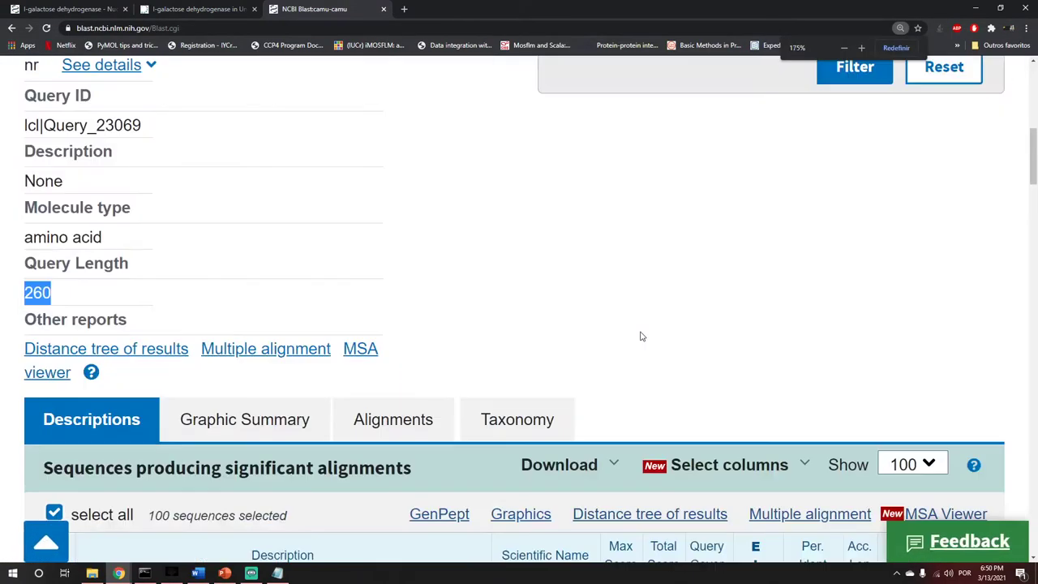
scroll(641, 336, "down", 5)
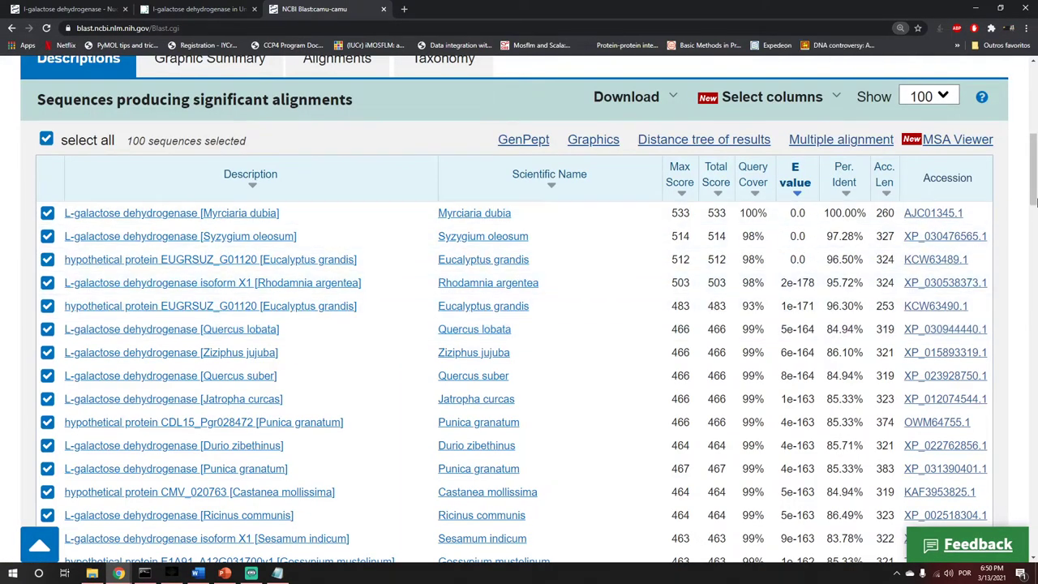
left_click_drag(1034, 196, 1034, 201)
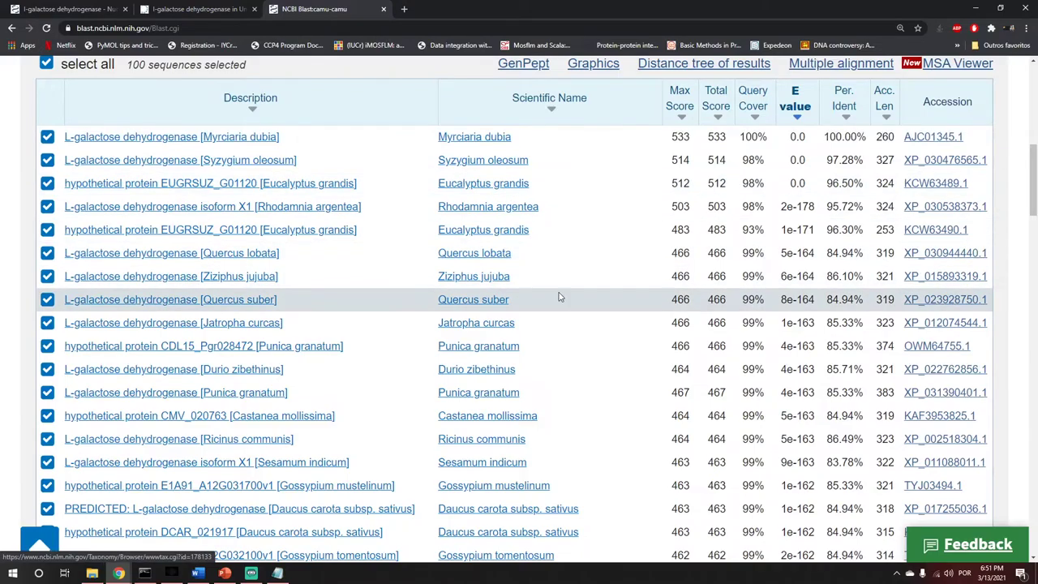
- Examine the protein descriptions and source organisms of the hits throughout the significant alignments table, starting from Myrciaria dubia
scroll(356, 276, "up", 1)
scroll(138, 230, "up", 2)
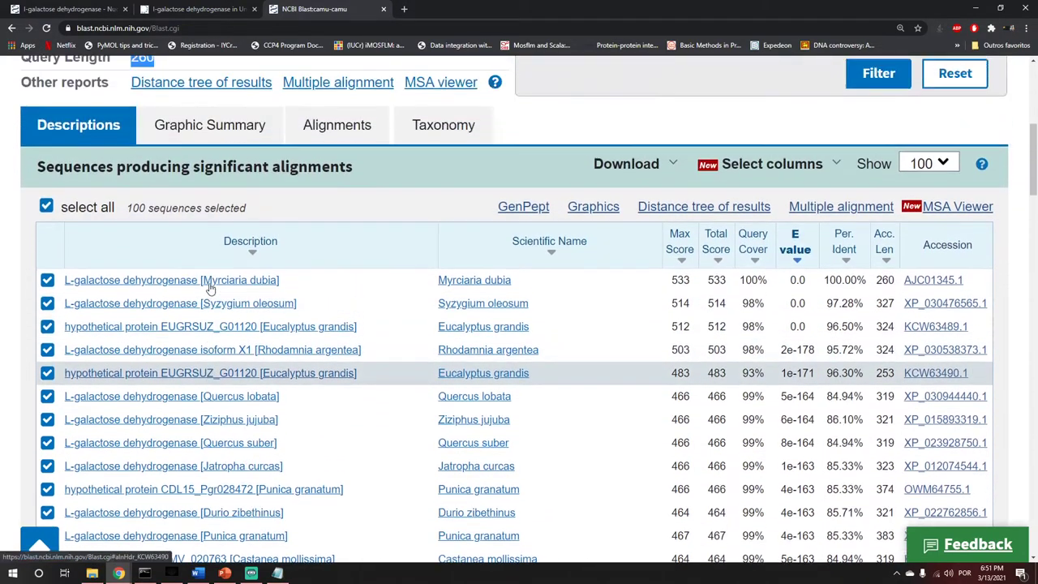
scroll(221, 301, "down", 2)
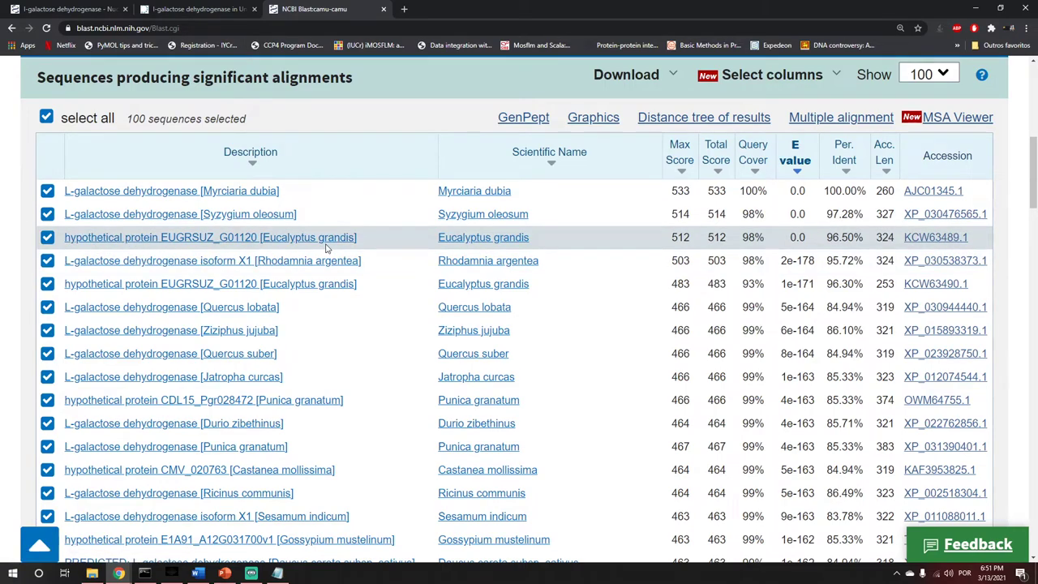
scroll(327, 249, "down", 1)
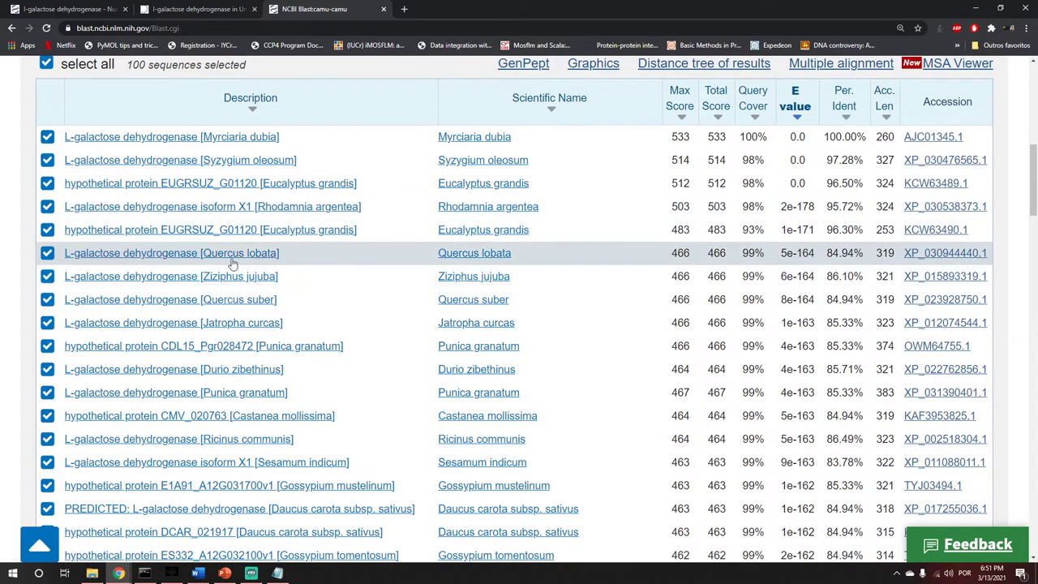
scroll(251, 268, "down", 1)
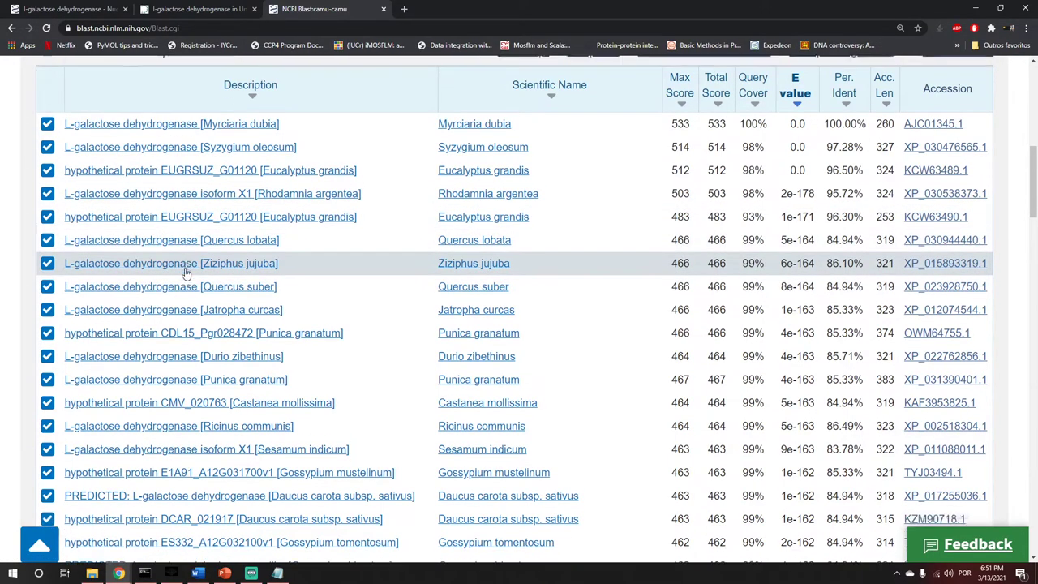
scroll(162, 268, "down", 1)
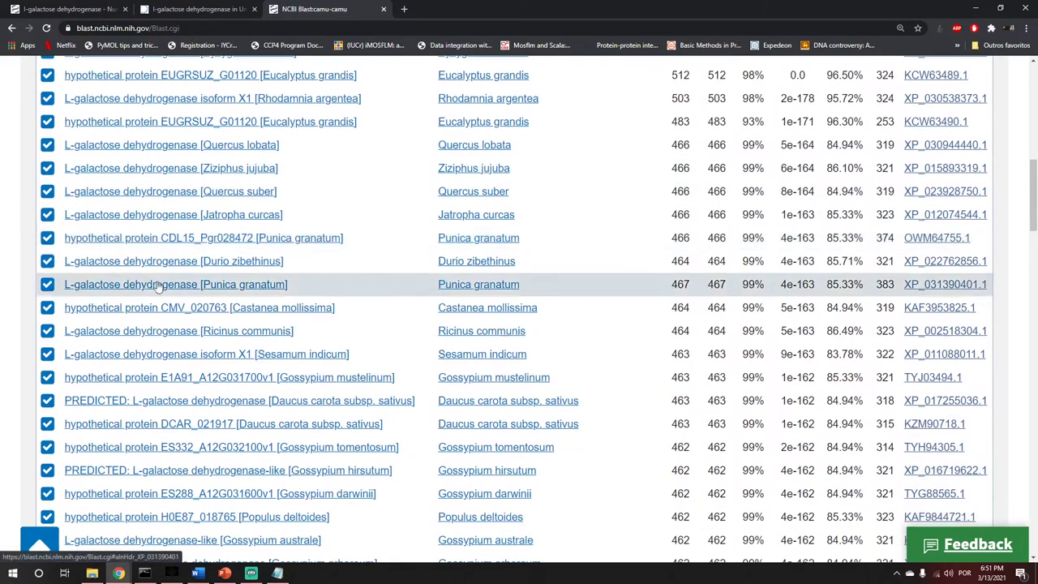
scroll(150, 320, "down", 1)
scroll(148, 324, "down", 1)
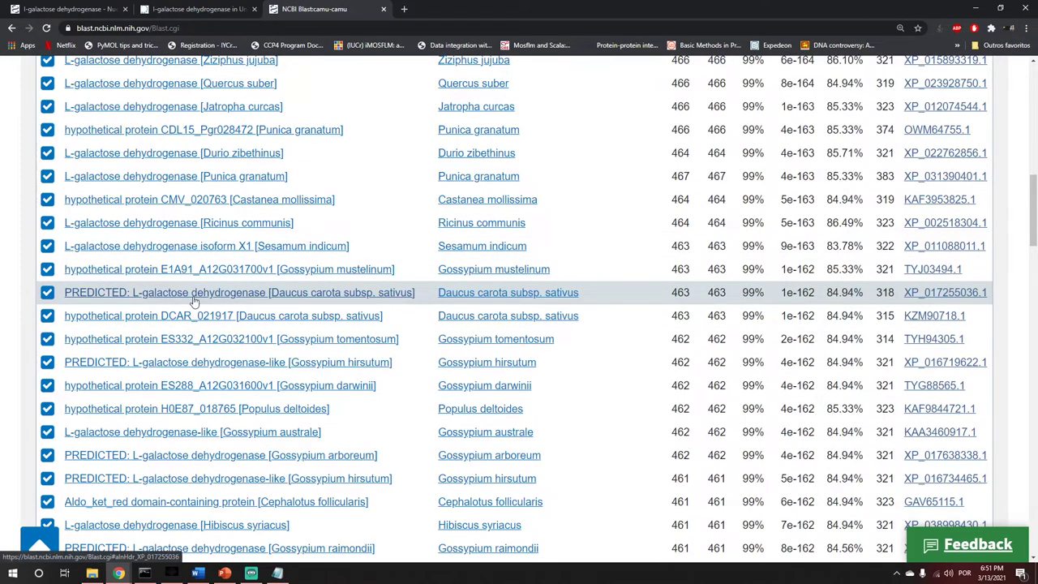
scroll(268, 300, "down", 1)
scroll(276, 304, "down", 2)
scroll(272, 313, "down", 3)
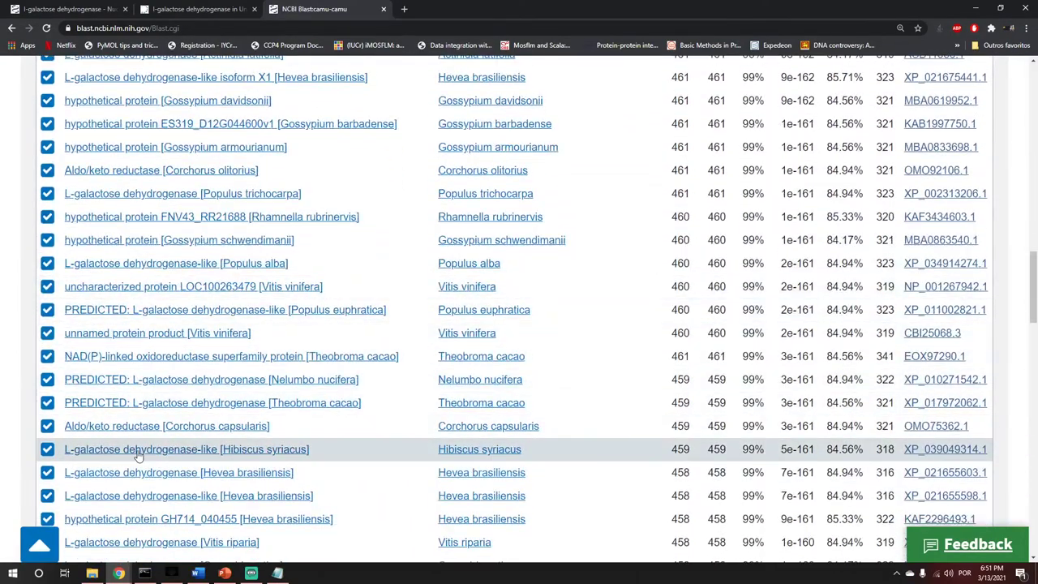
scroll(142, 438, "down", 2)
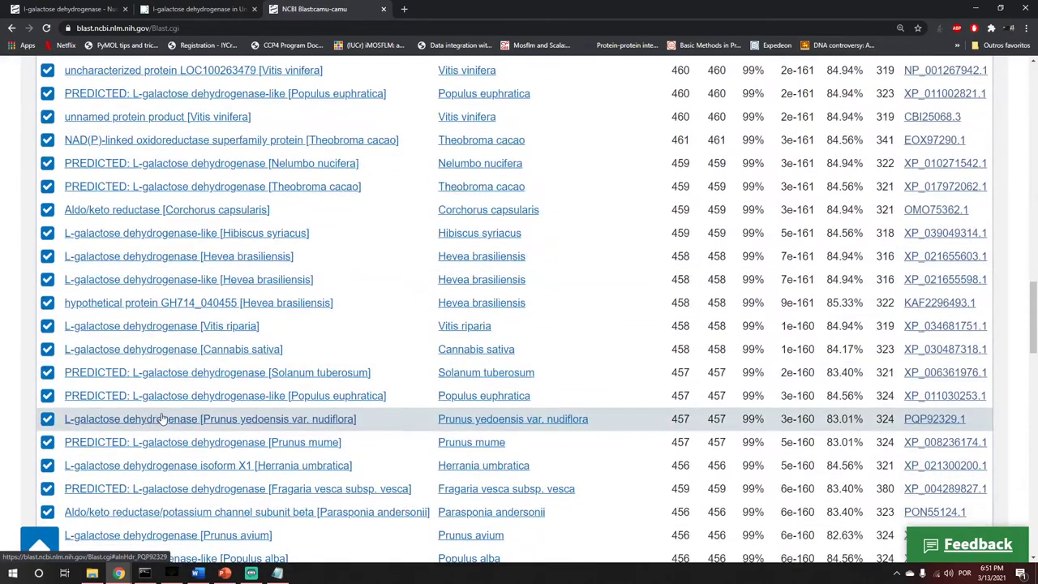
left_click_drag(1035, 328, 1031, 166)
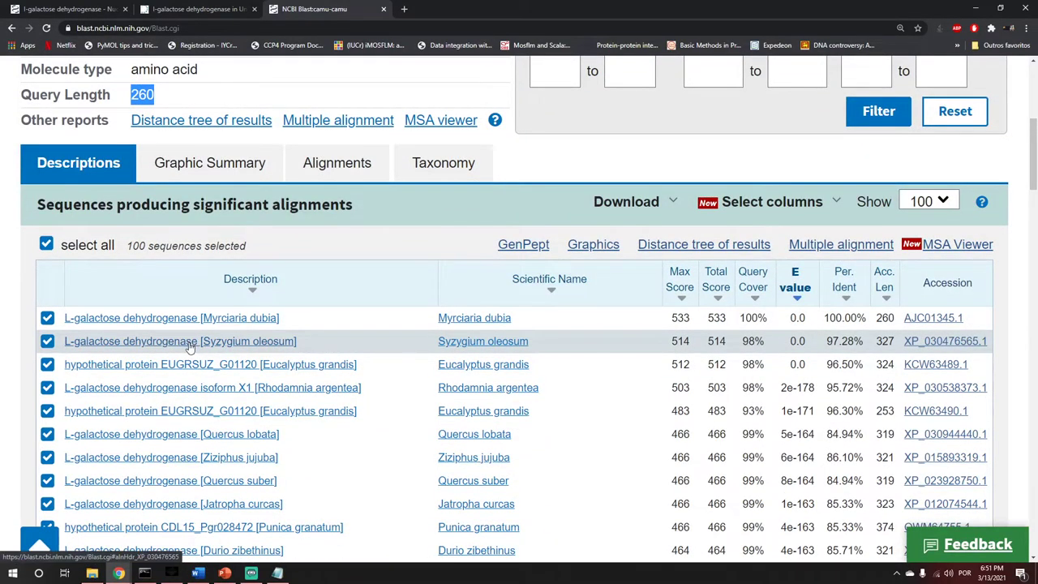
- Compare the E value, percent identity and accession length columns from the best hits down to the end of the table
left_click_drag(1033, 165, 1033, 176)
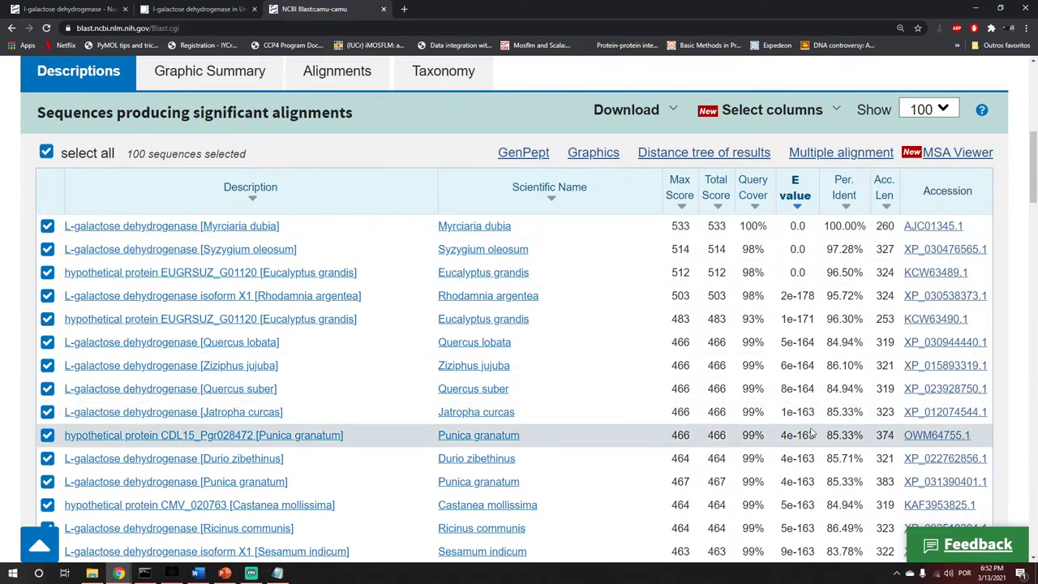
scroll(819, 417, "up", 3)
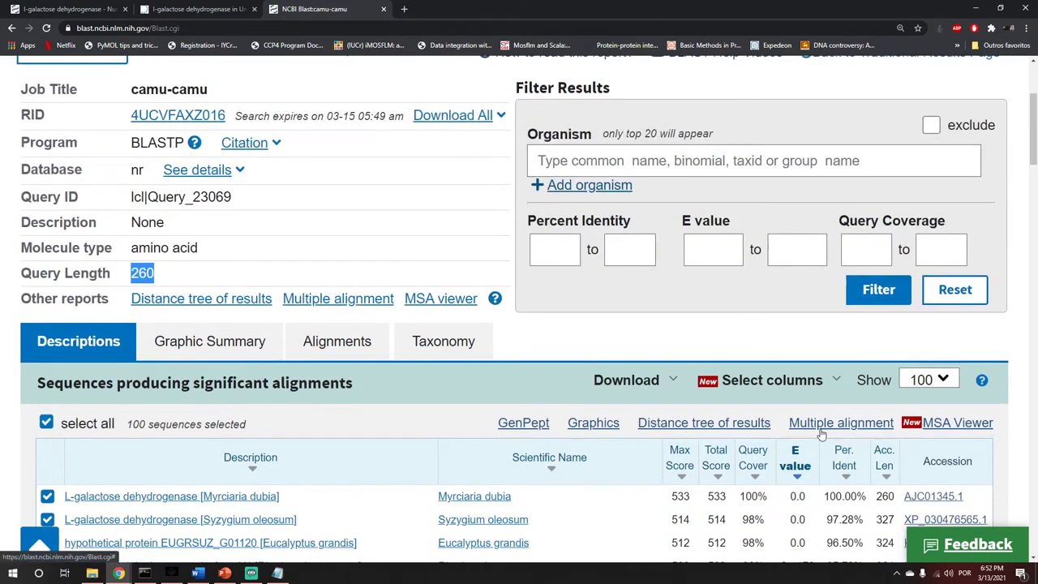
scroll(819, 435, "down", 3)
scroll(858, 294, "down", 1)
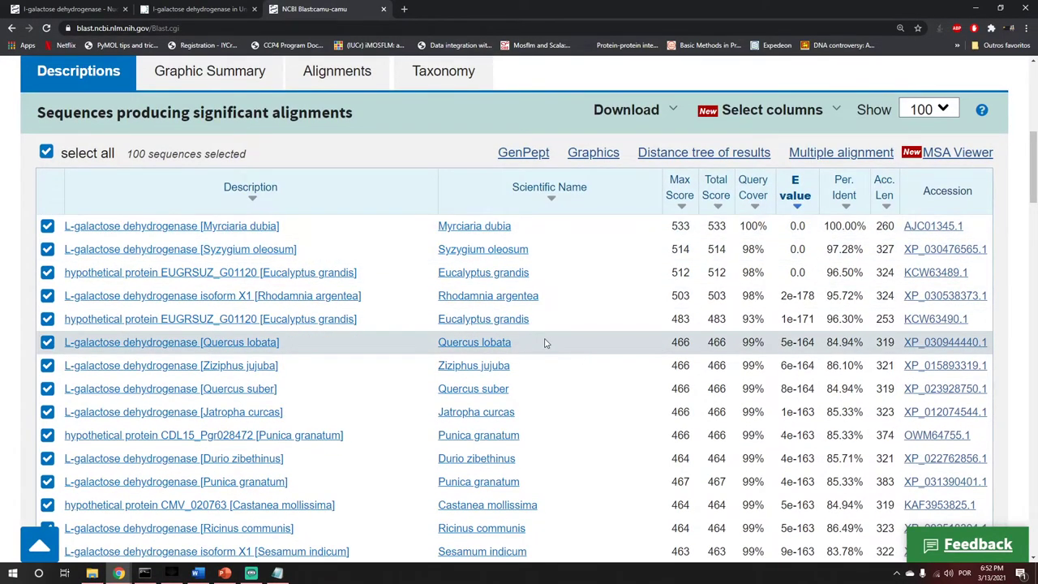
scroll(545, 344, "down", 1)
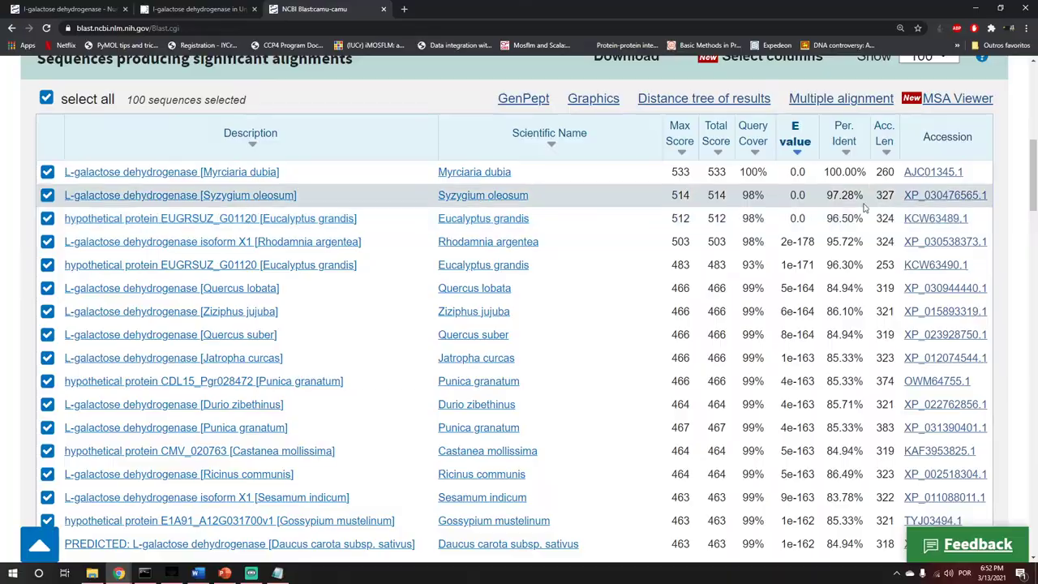
scroll(845, 215, "down", 12)
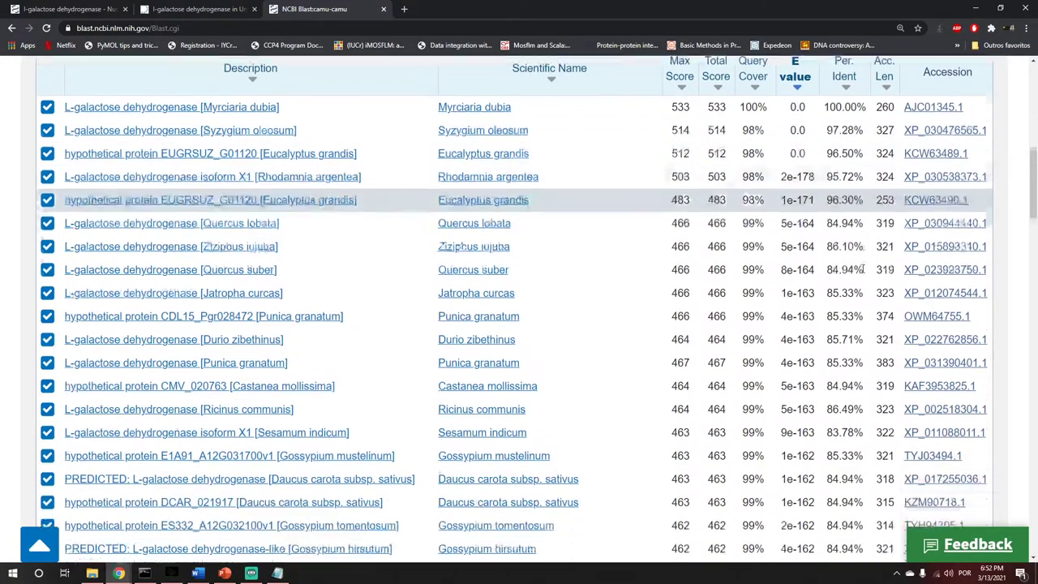
scroll(865, 276, "down", 15)
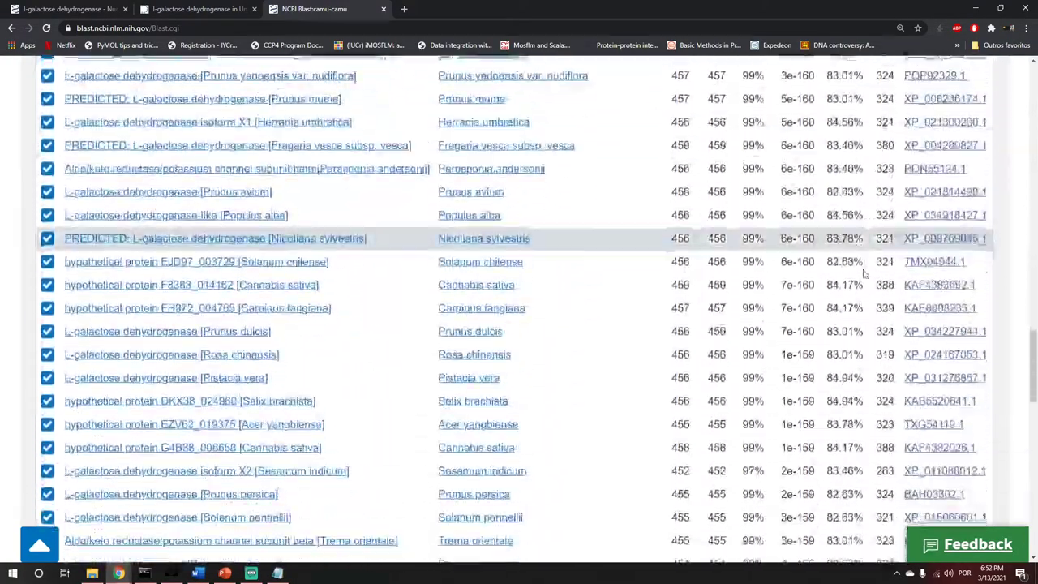
scroll(843, 320, "up", 2)
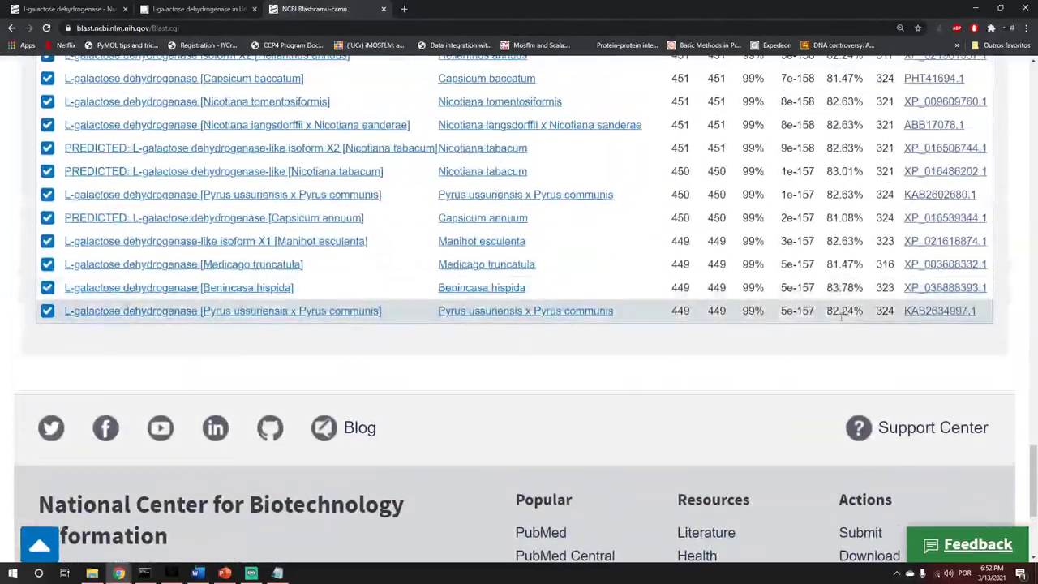
scroll(1034, 472, "up", 1)
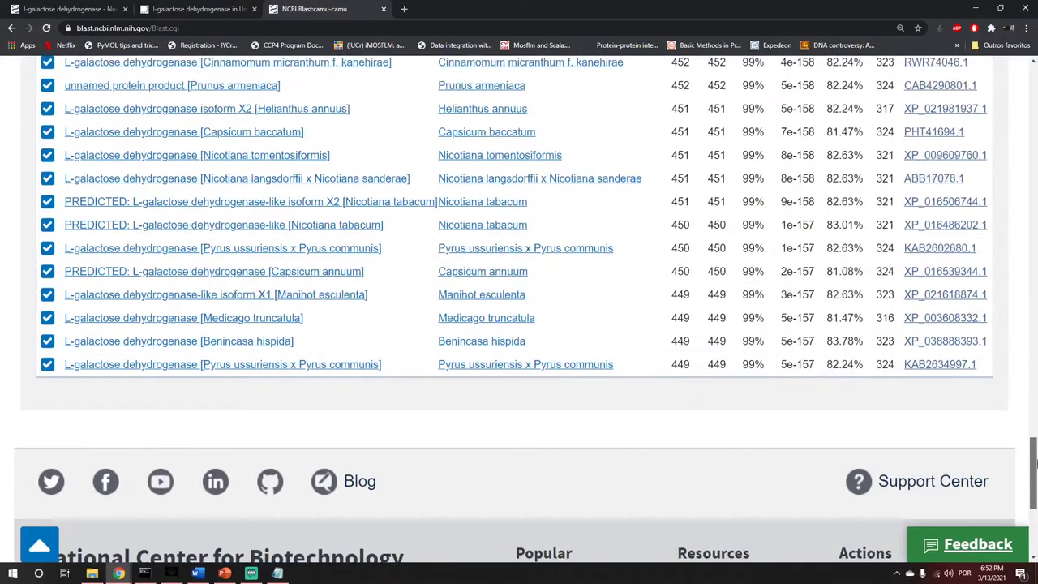
left_click_drag(1034, 464, 1035, 207)
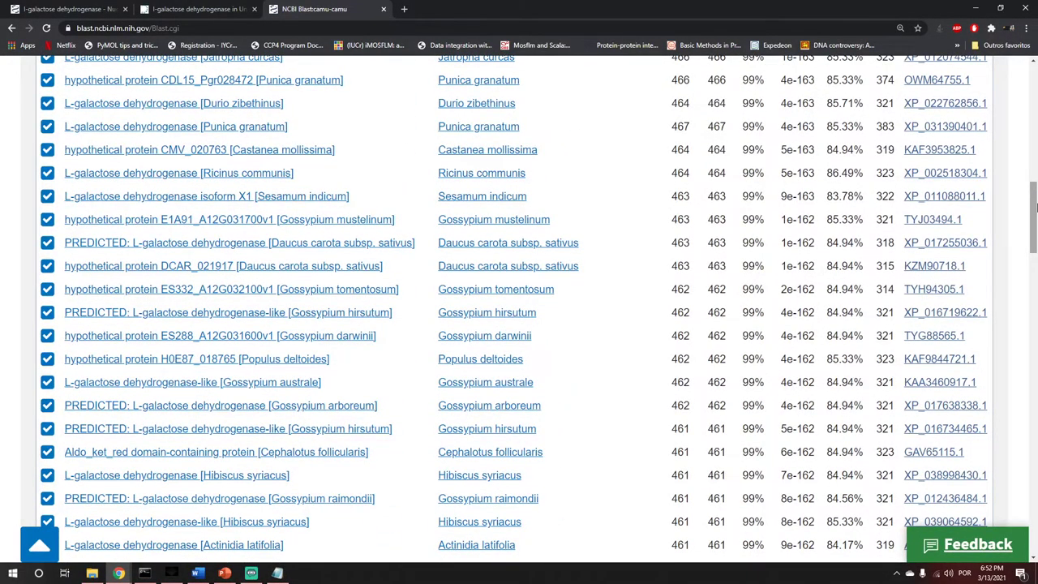
left_click_drag(1036, 206, 1030, 167)
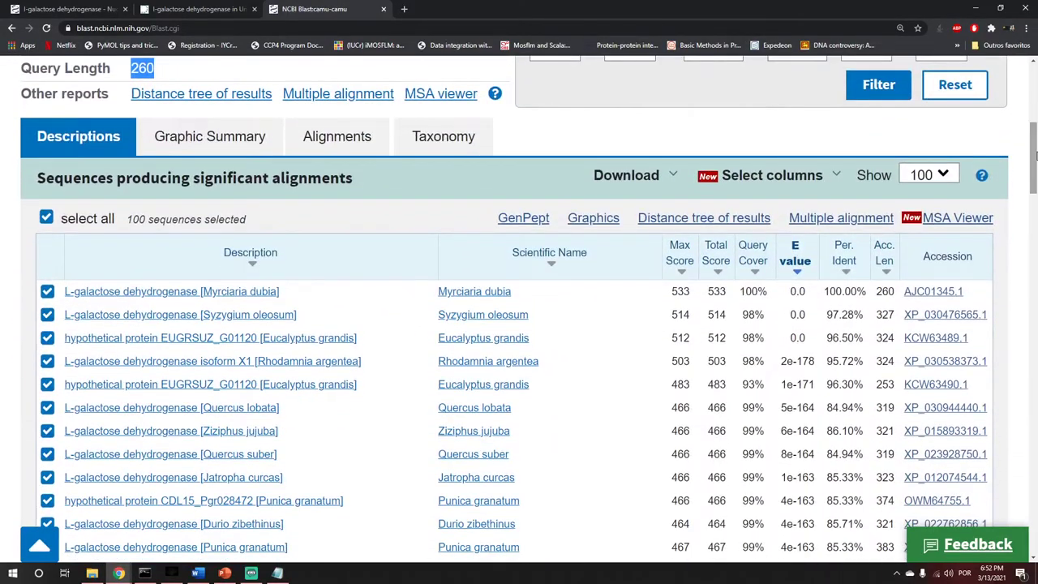
- Open the pairwise alignment of the L-galactose dehydrogenase hit from Syzygium oleosum
scroll(844, 171, "down", 2)
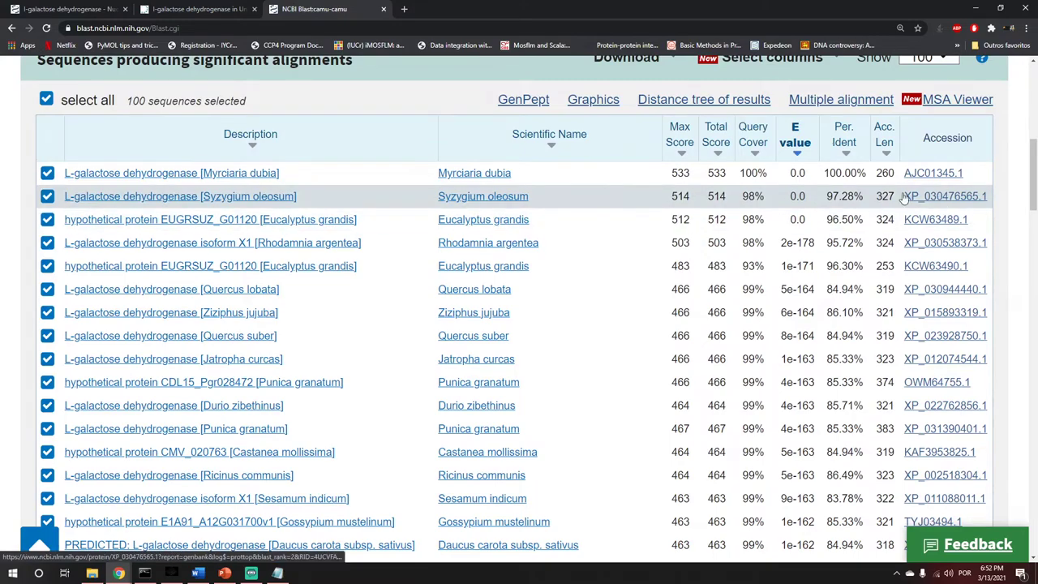
left_click(119, 203)
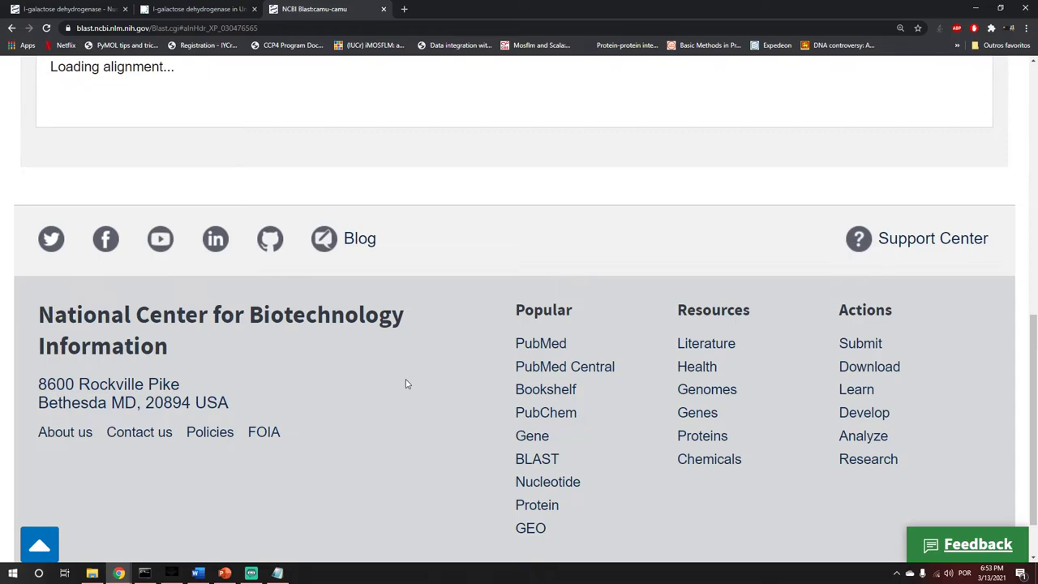
scroll(406, 387, "up", 2)
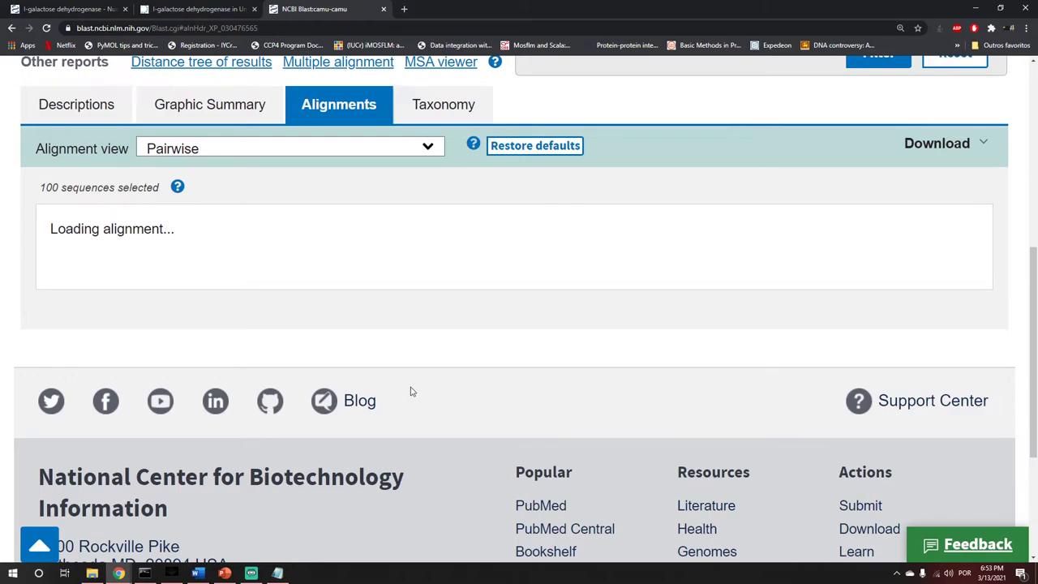
scroll(411, 392, "up", 3)
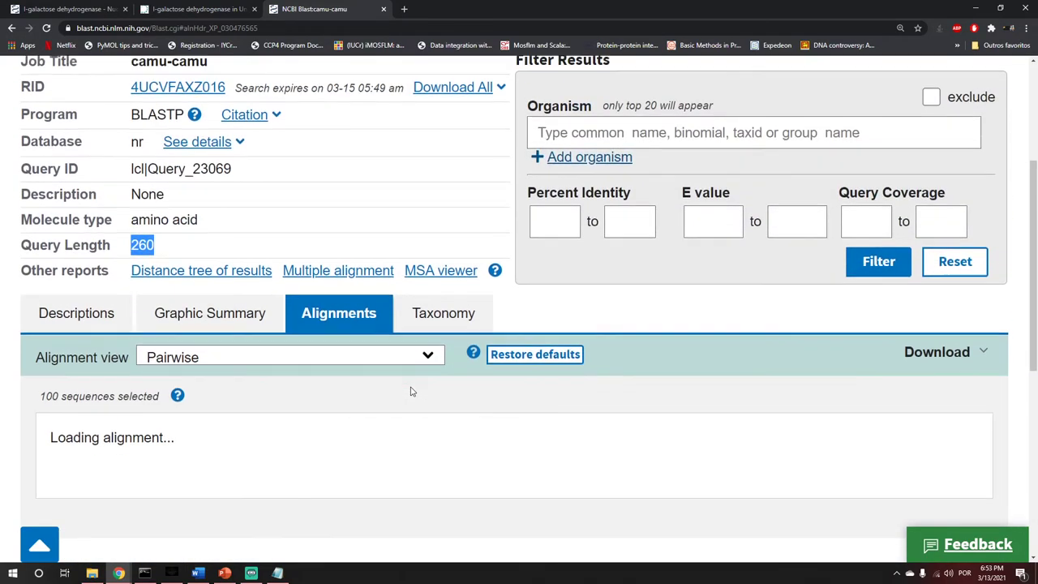
scroll(410, 392, "down", 3)
scroll(410, 392, "down", 1)
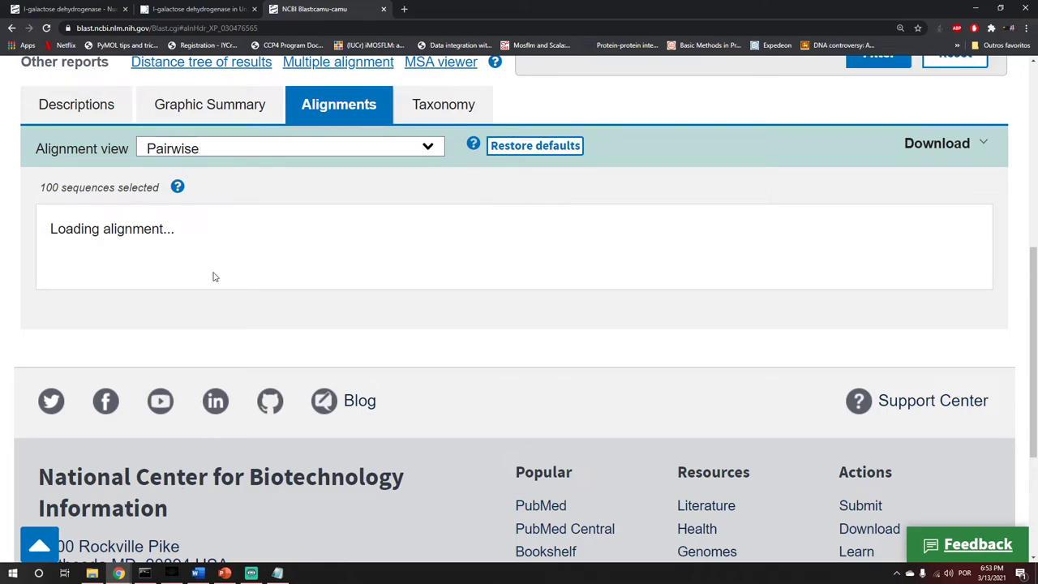
- Switch to the Google Meet window to check the class chat, and return to the BLAST alignments while they load
mouse_move(118, 573)
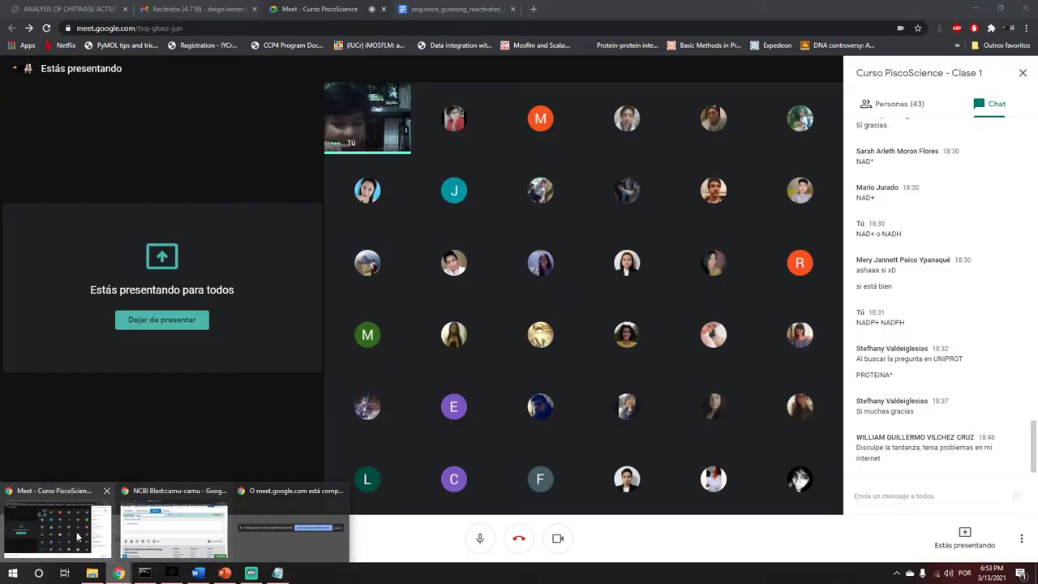
left_click(77, 536)
left_click(898, 506)
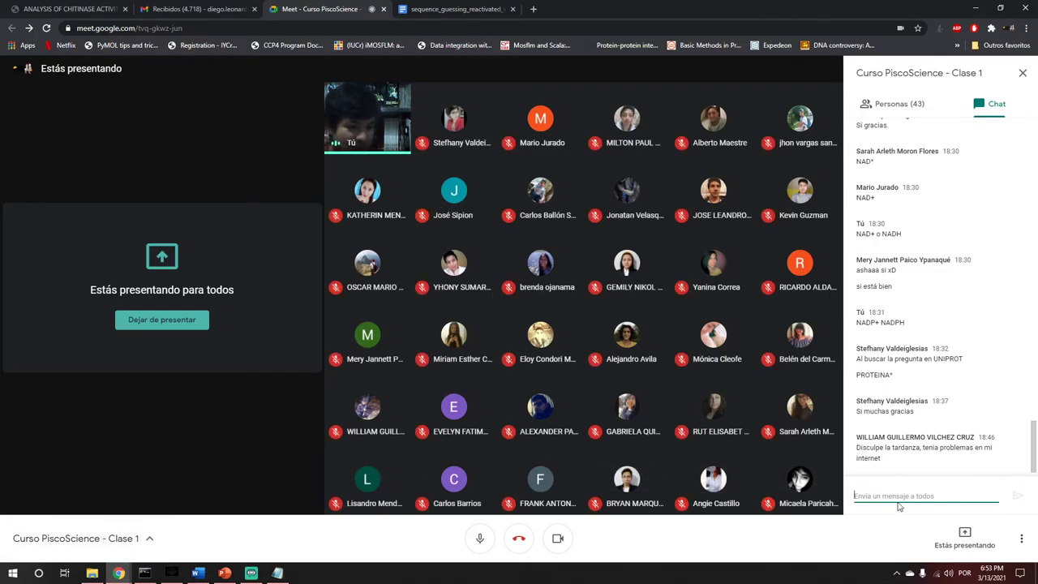
left_click(979, 9)
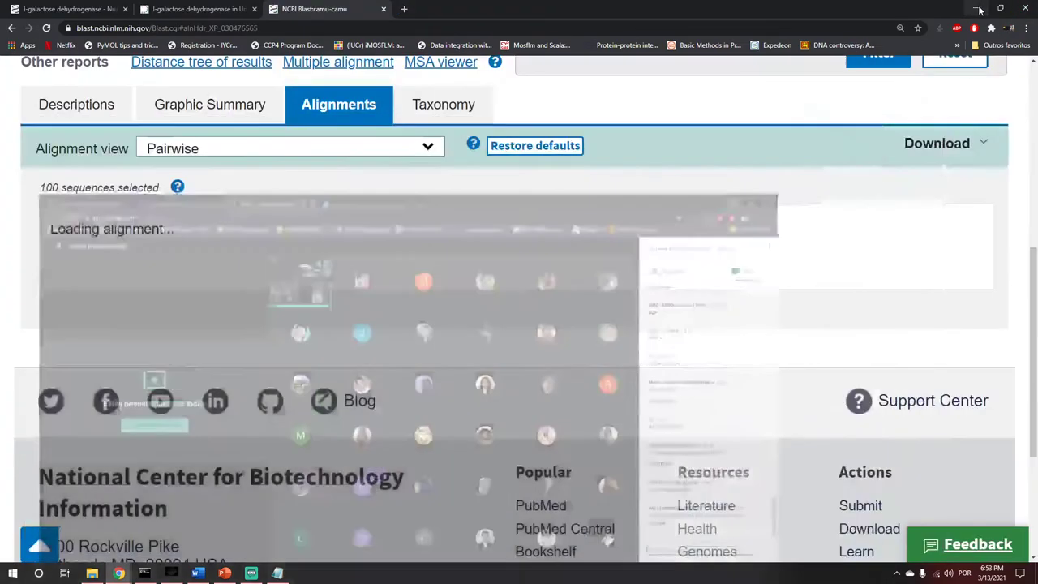
left_click(1014, 479)
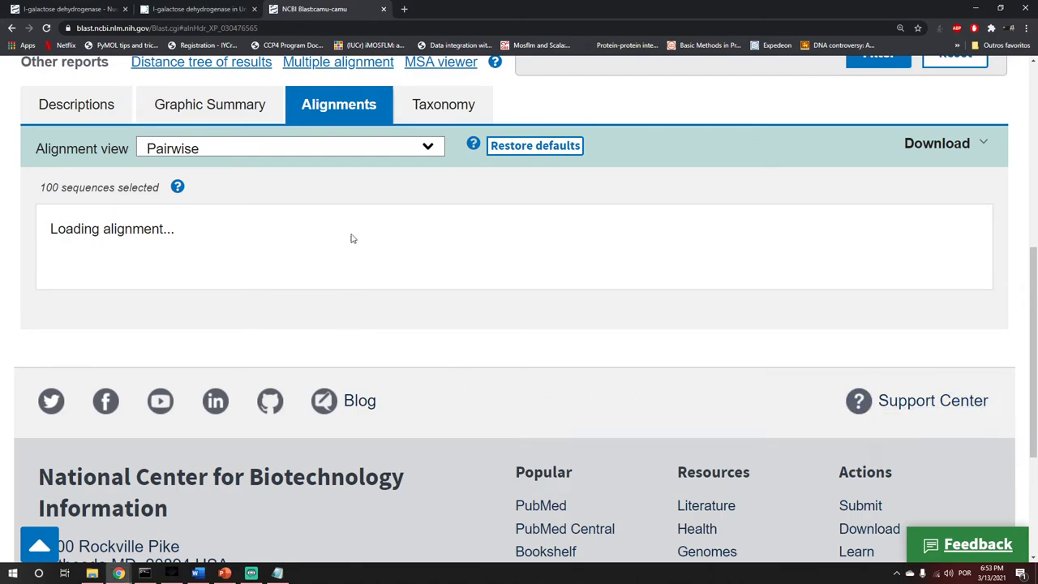
- Glance at the graphic summary, and return to the descriptions table to review the listed hits
left_click(221, 110)
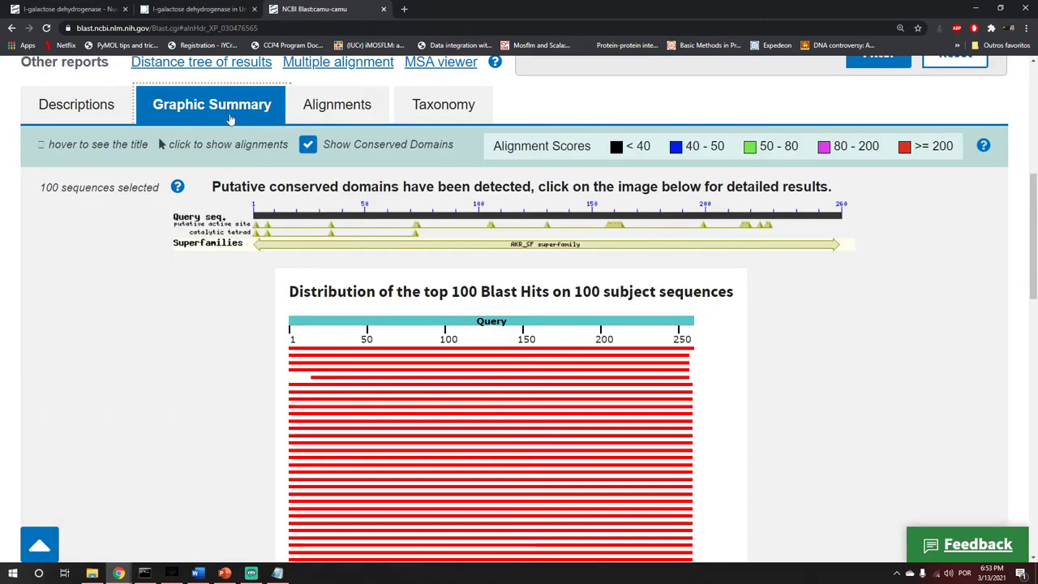
left_click(89, 107)
scroll(371, 387, "down", 1)
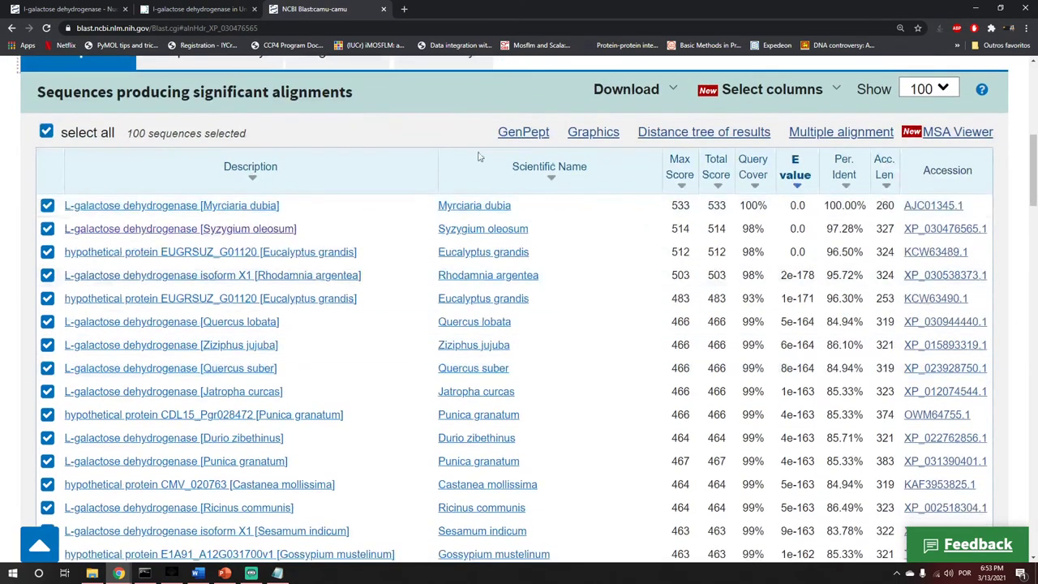
scroll(301, 413, "down", 4)
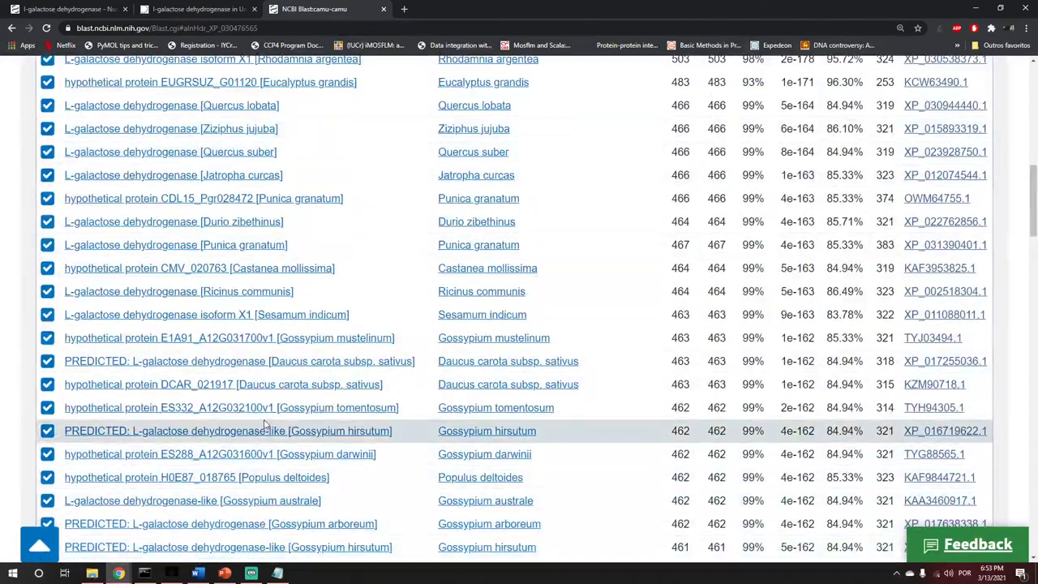
scroll(266, 426, "down", 3)
scroll(290, 430, "up", 12)
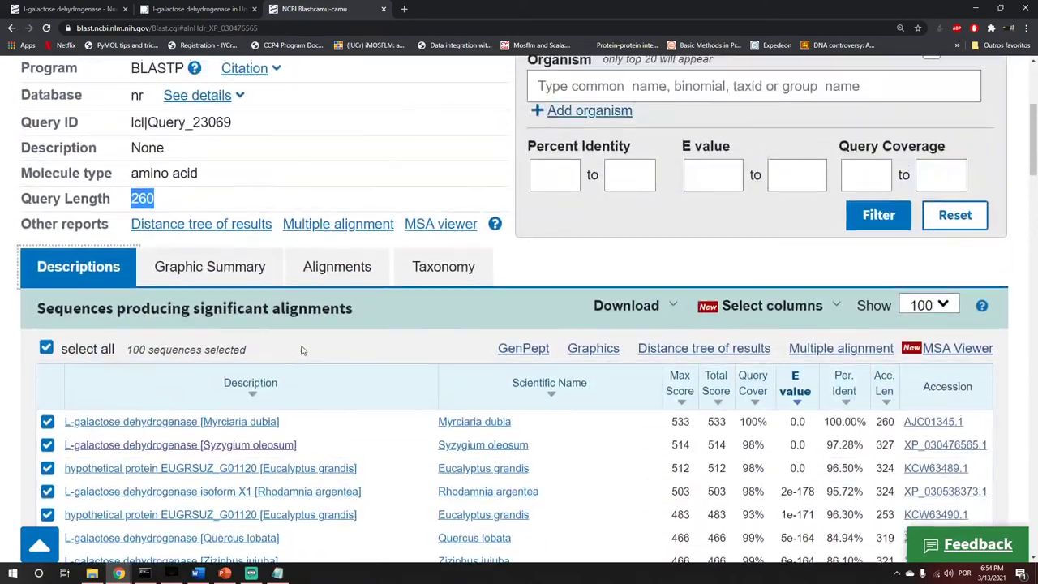
- Examine the conserved domains and the distribution of the top 100 BLAST hits in the graphic summary, starting with Myrciaria dubia
left_click(217, 272)
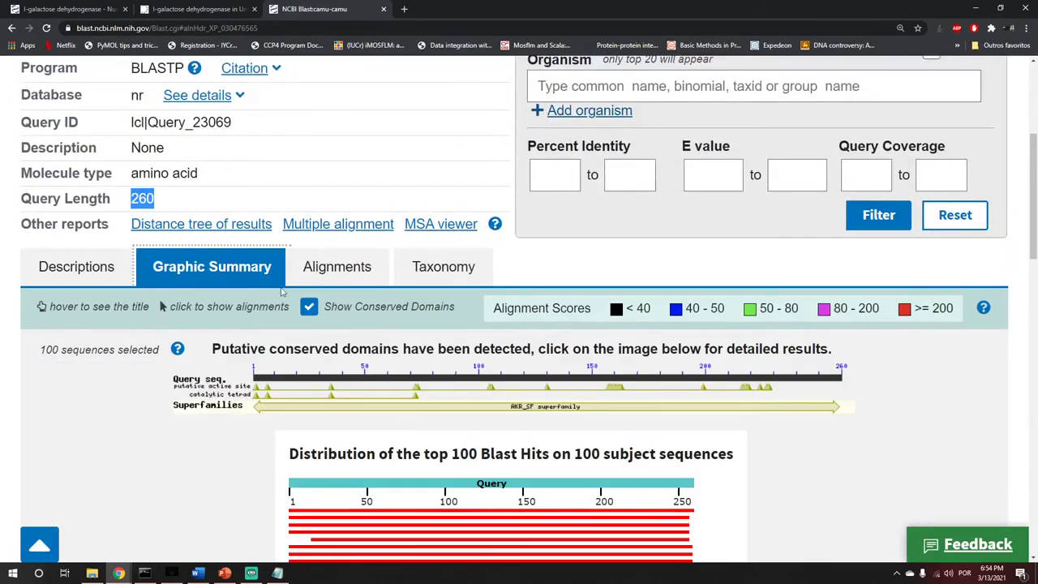
scroll(513, 454, "down", 4)
scroll(515, 458, "down", 2)
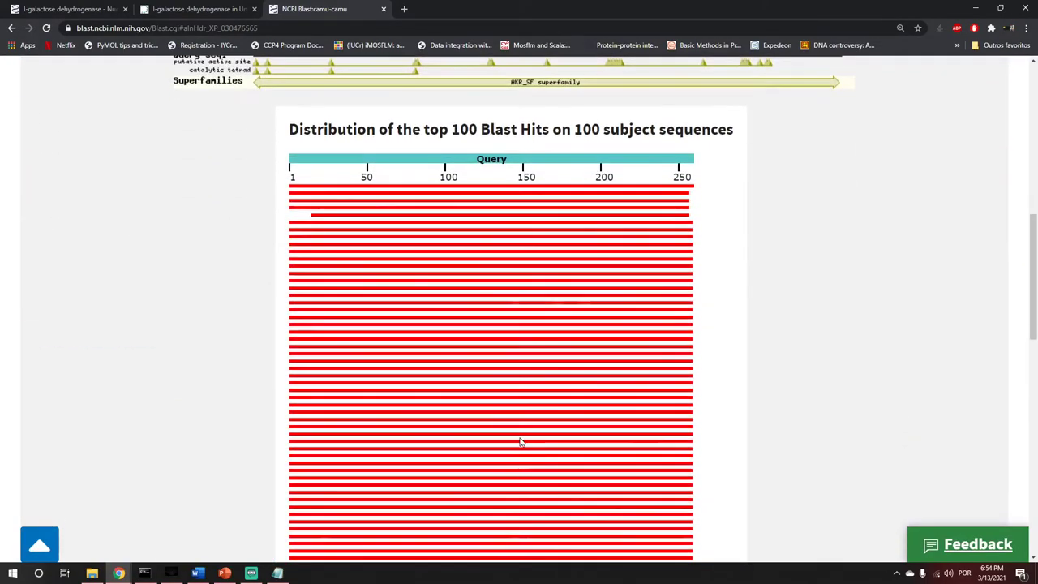
scroll(520, 434, "down", 5)
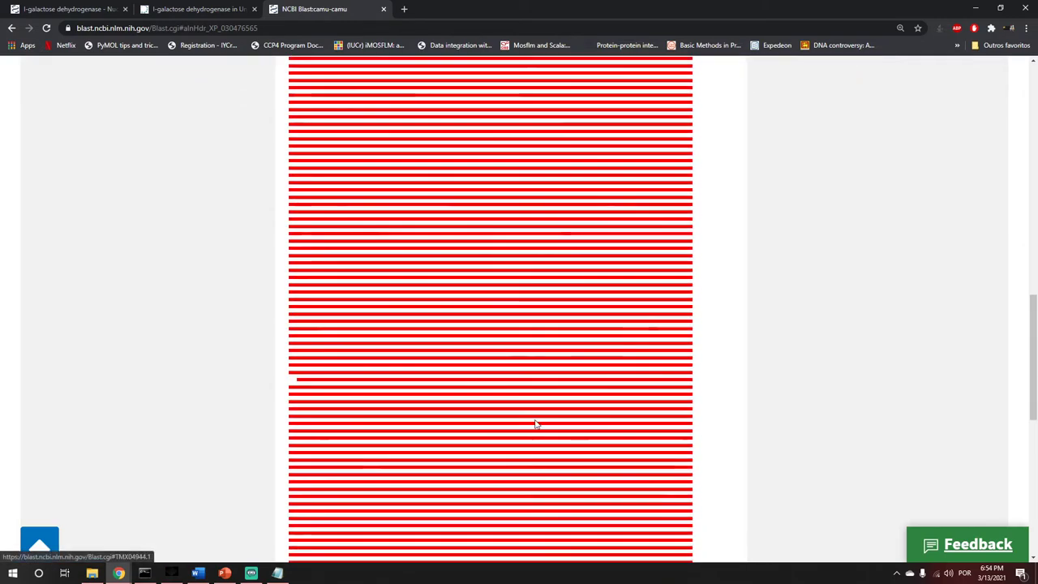
scroll(573, 448, "up", 10)
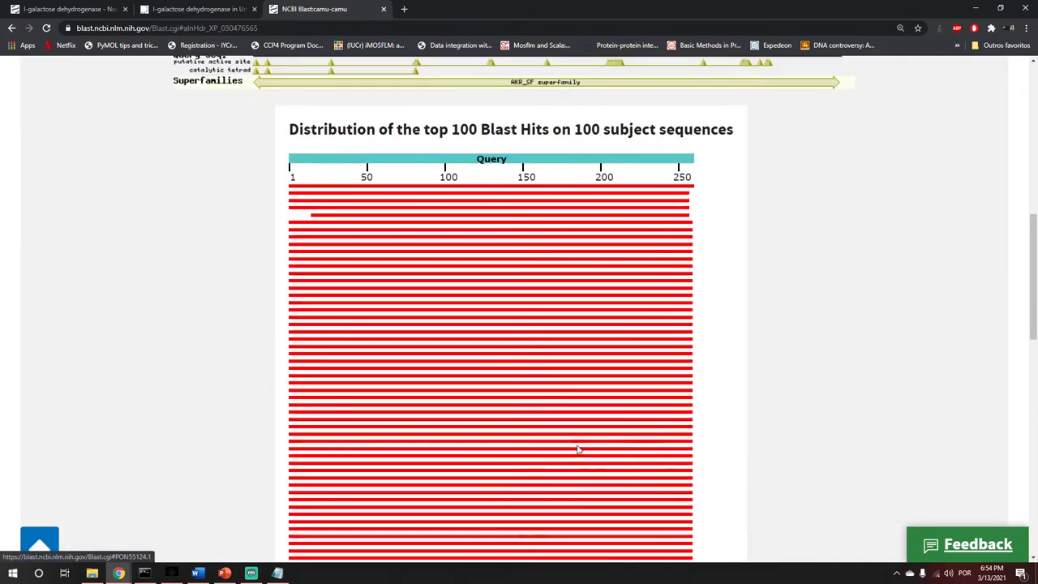
scroll(579, 450, "up", 4)
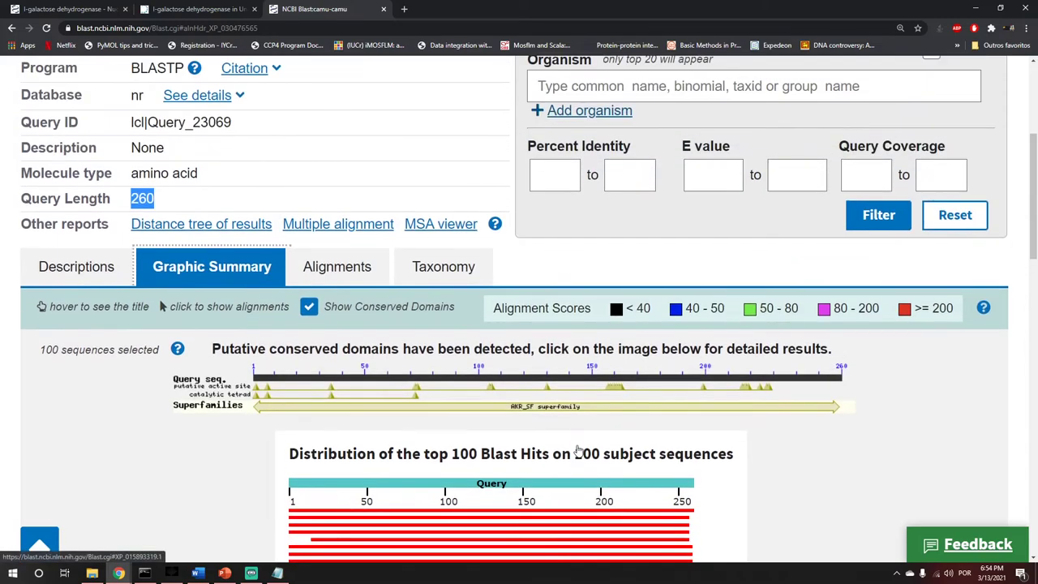
scroll(605, 476, "down", 1)
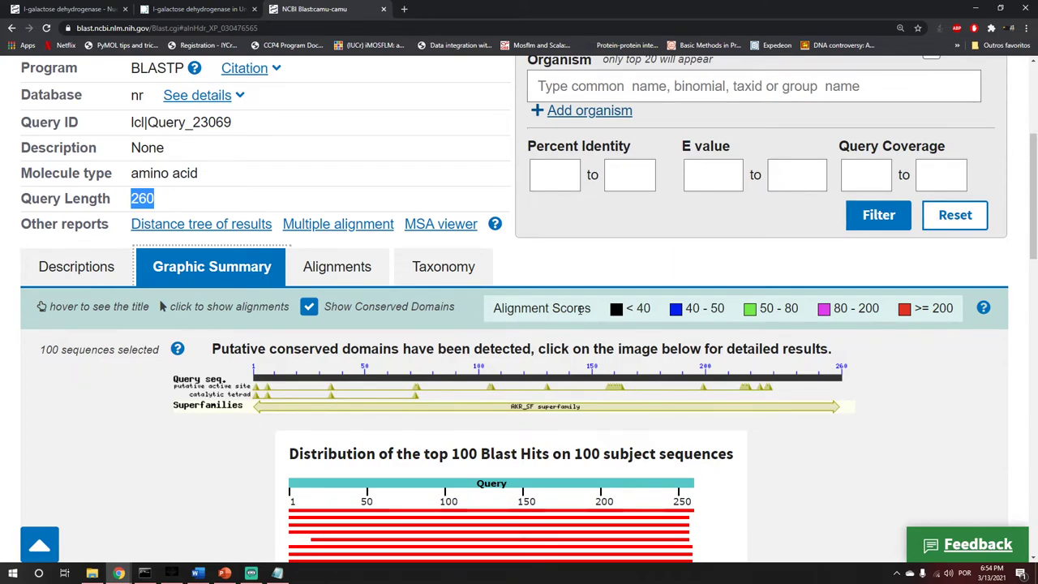
scroll(674, 354, "down", 2)
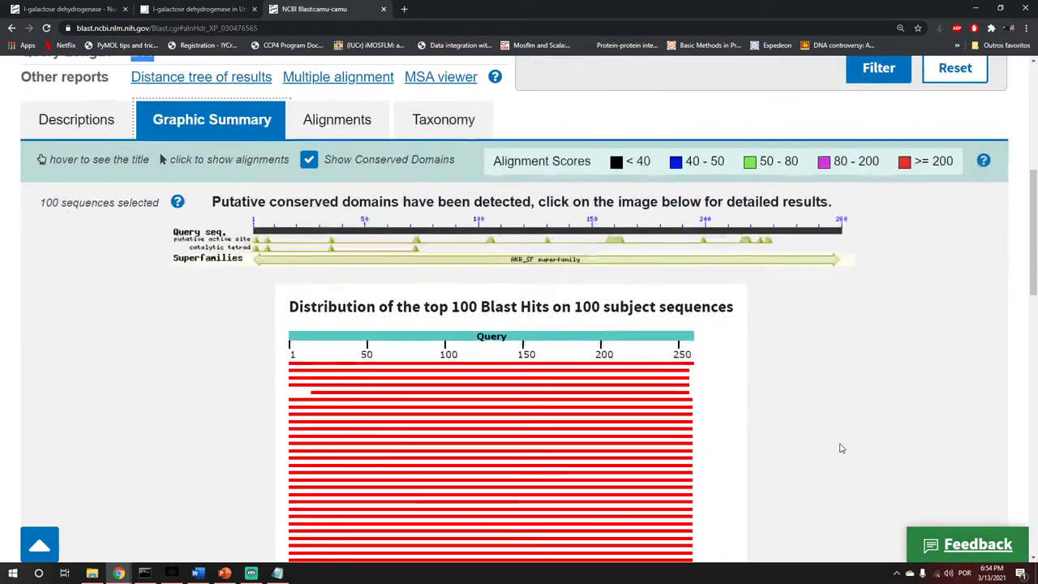
scroll(852, 473, "up", 2)
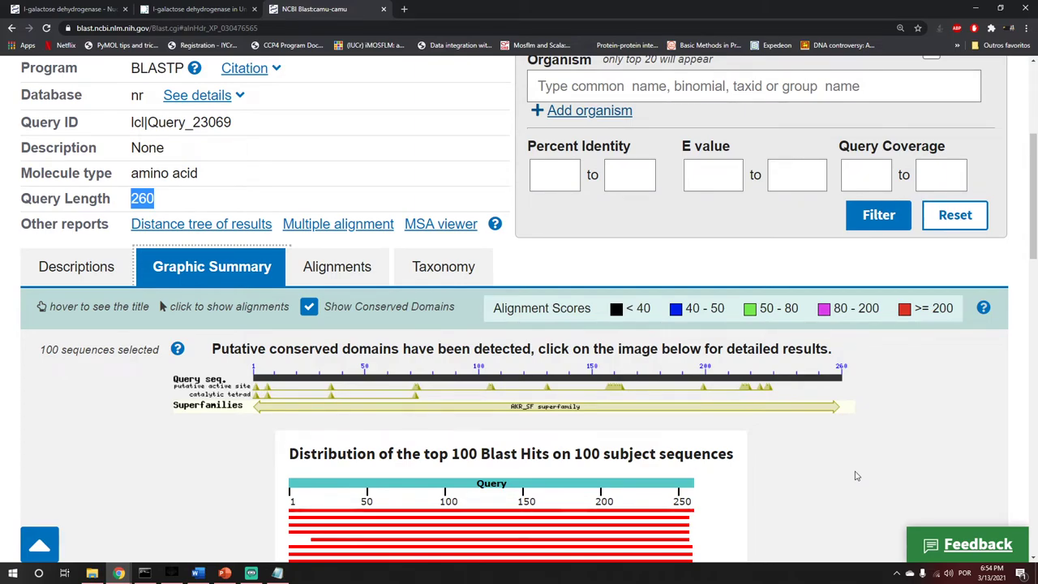
scroll(856, 476, "down", 1)
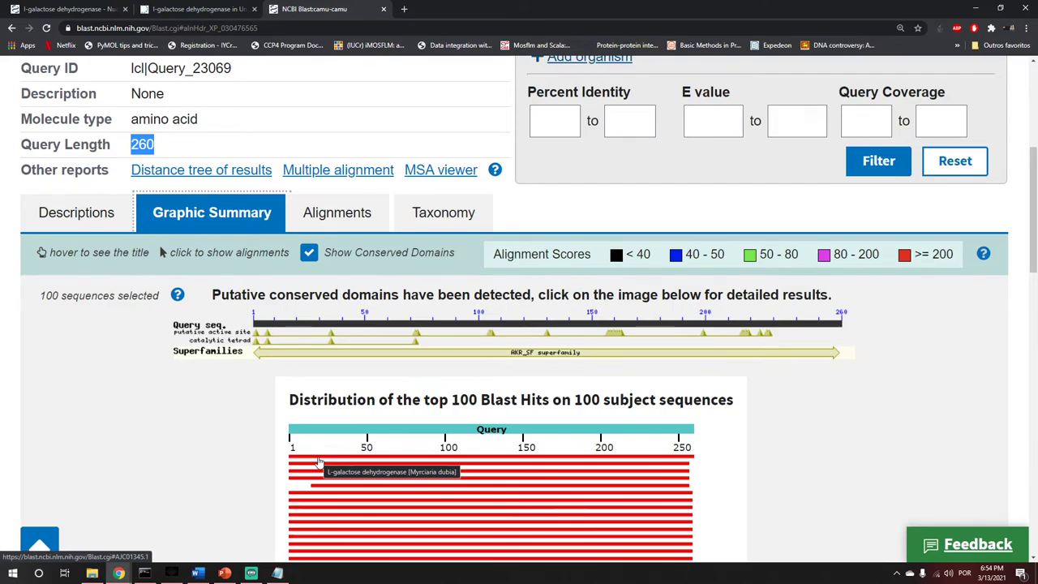
- Compare the query cover of the best hits in the descriptions table with their bars in the graphic summary
left_click(66, 212)
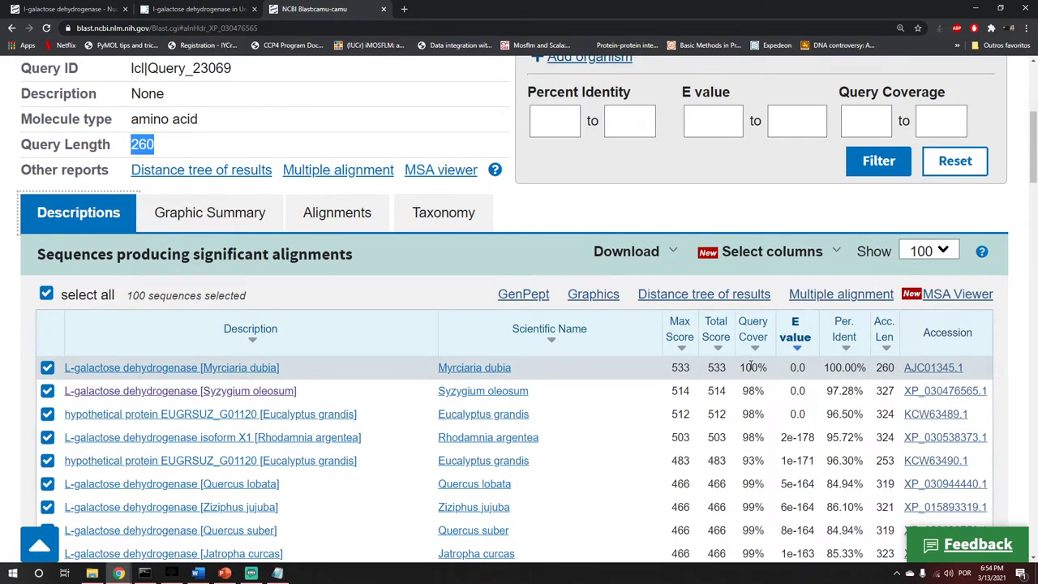
left_click(223, 212)
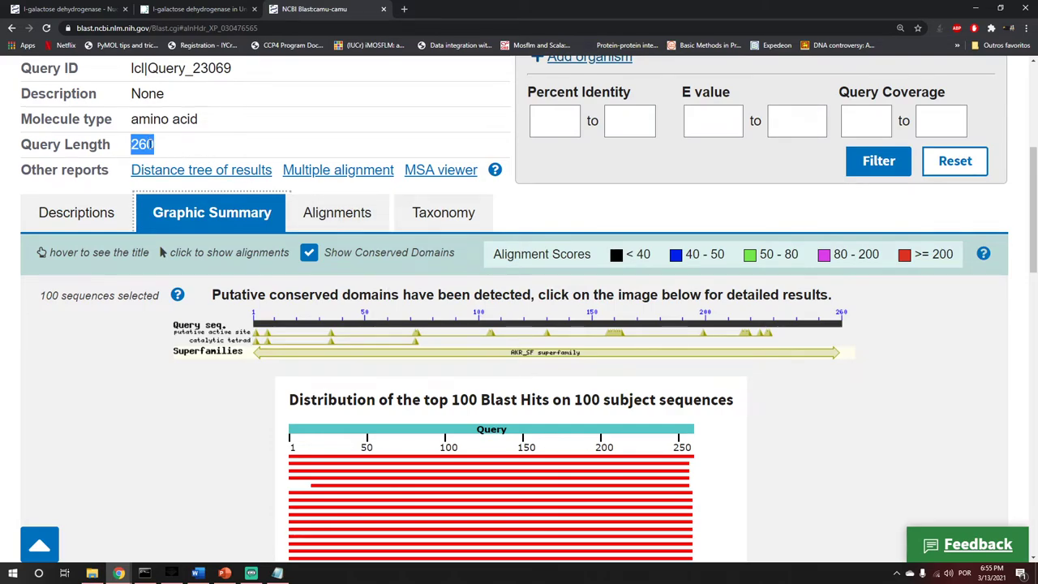
left_click(87, 213)
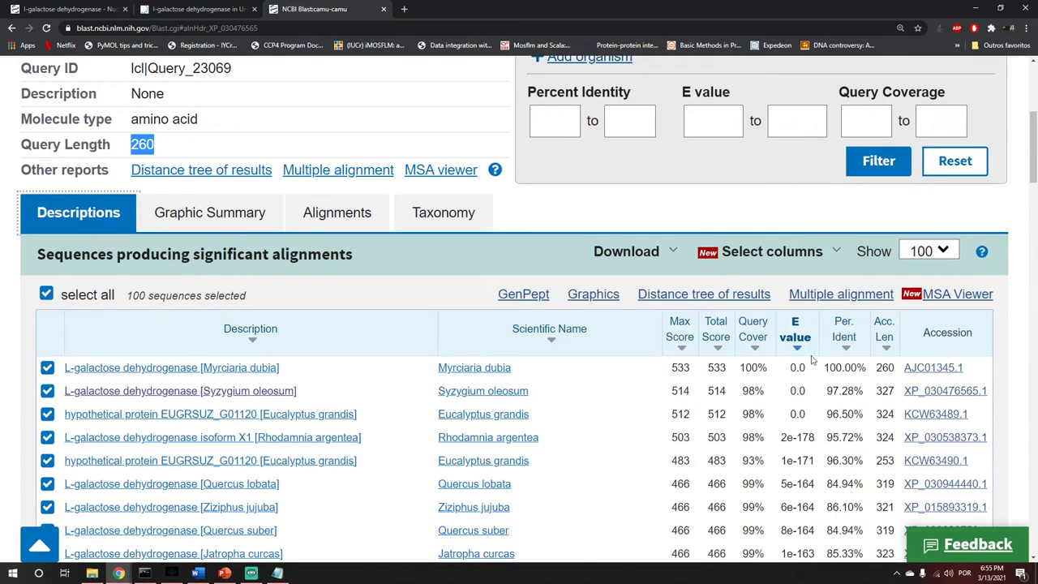
scroll(818, 421, "down", 1)
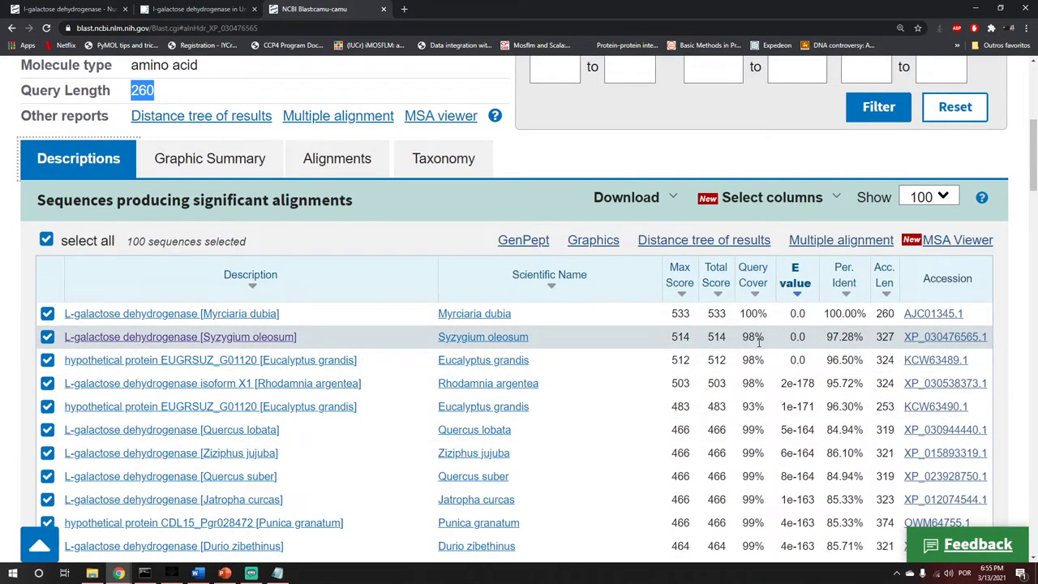
- Check the graphic summary's hit bars against the alignment score colour key
left_click(200, 167)
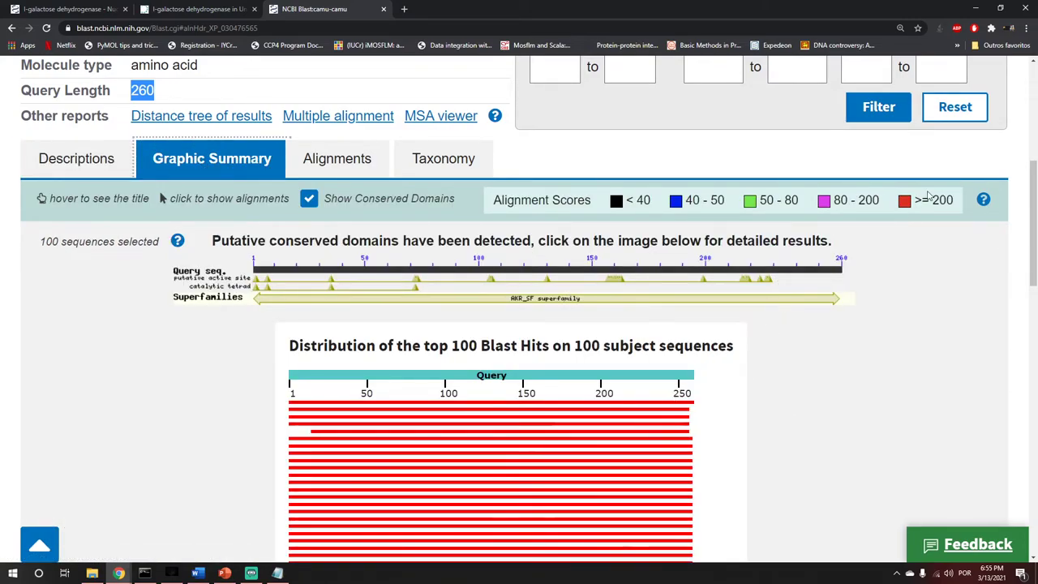
scroll(851, 357, "down", 3)
left_click_drag(1035, 259, 1026, 195)
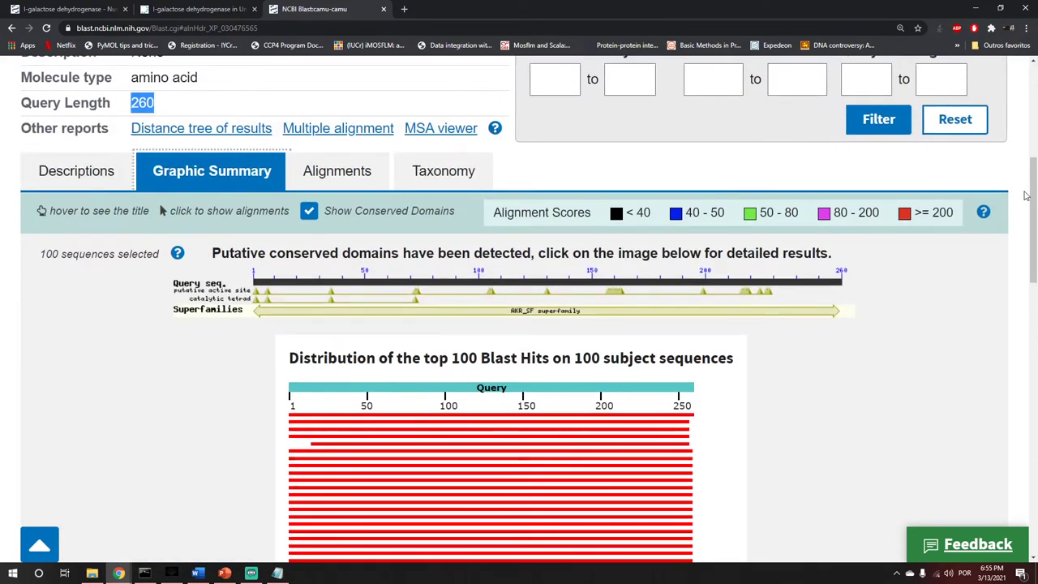
left_click_drag(1026, 195, 1035, 170)
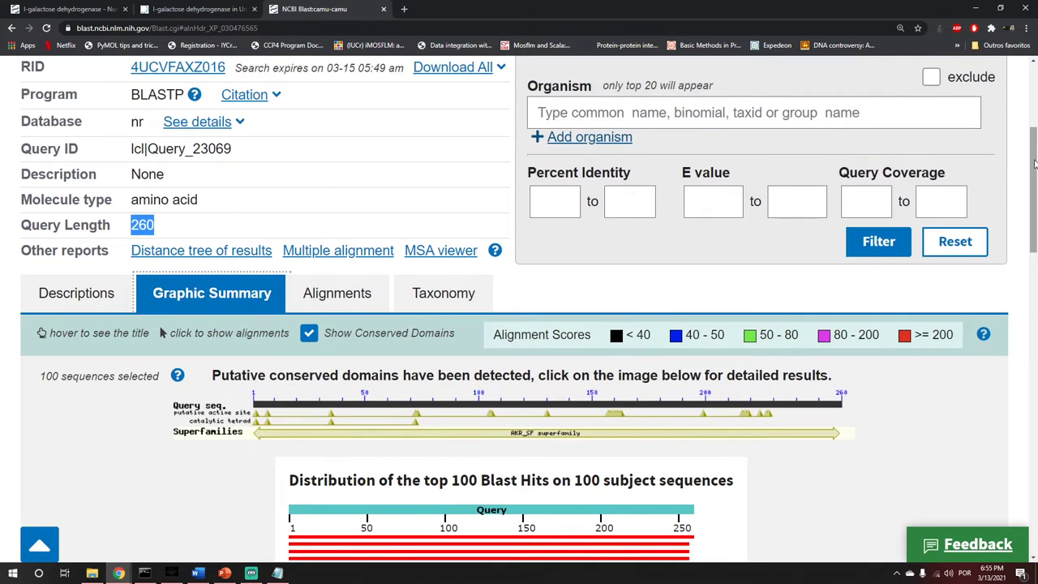
- Try to load the pairwise alignments of all selected hits, glancing at the taxonomy lineage report in between
left_click(331, 306)
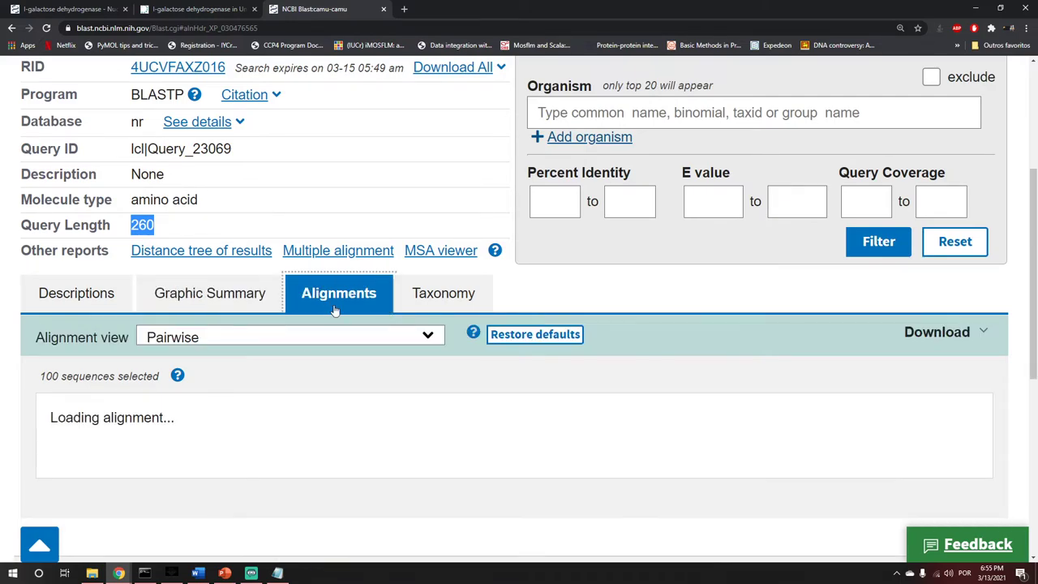
scroll(324, 442, "down", 2)
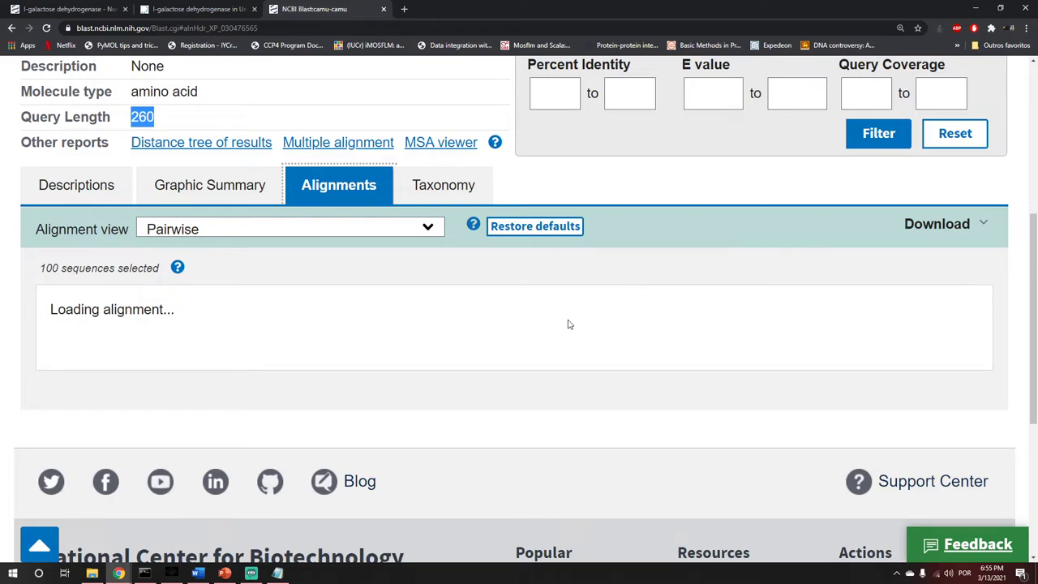
scroll(568, 324, "up", 1)
left_click(444, 251)
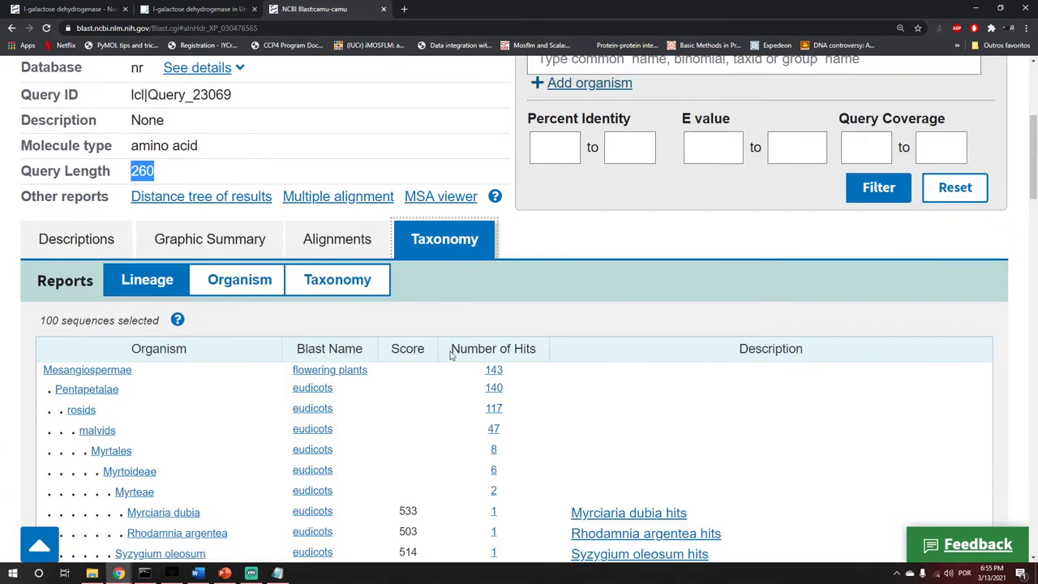
left_click(339, 241)
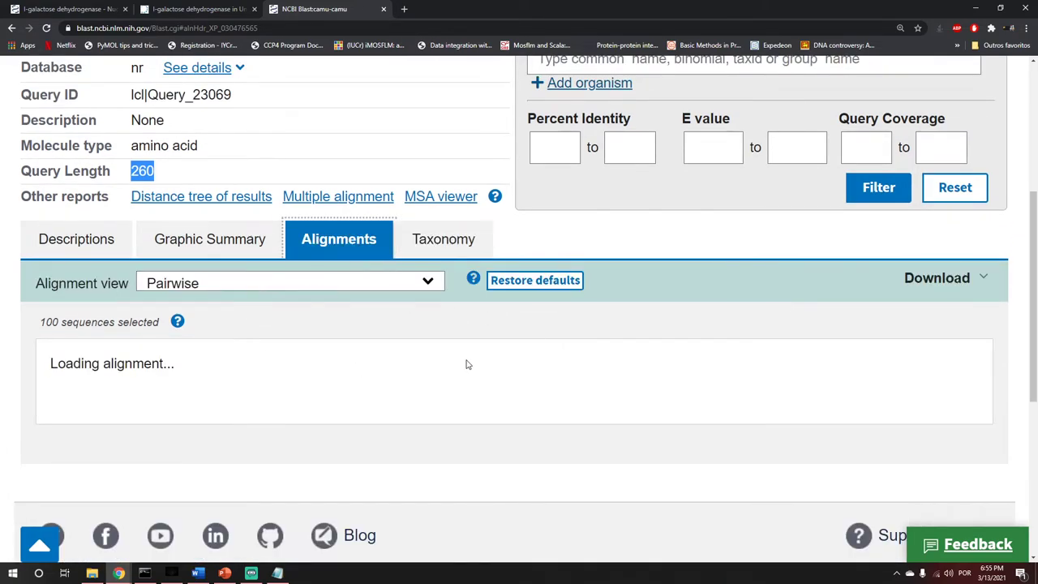
scroll(1035, 388, "down", 2)
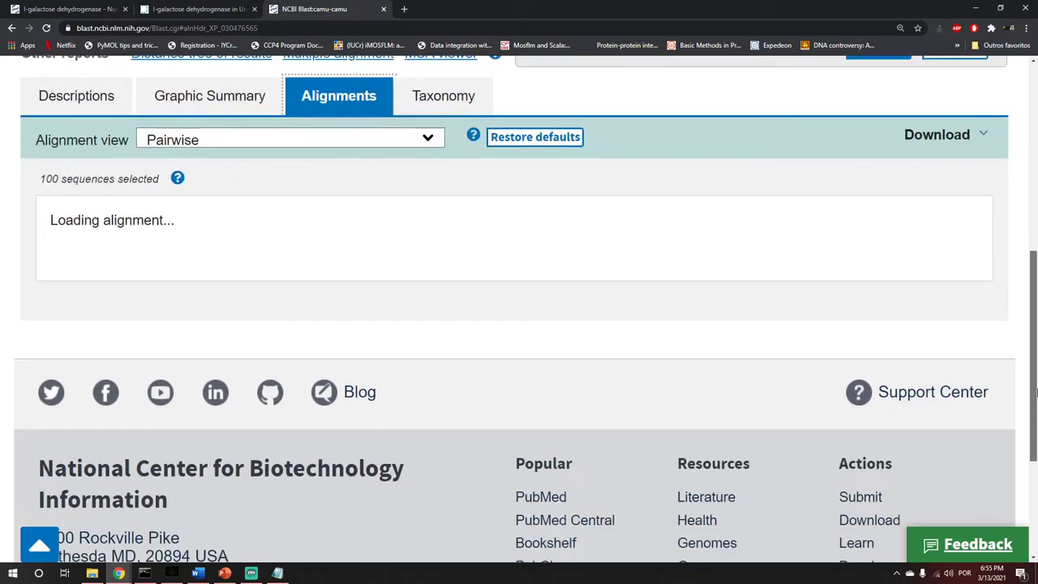
scroll(1036, 387, "down", 1)
scroll(1035, 388, "up", 3)
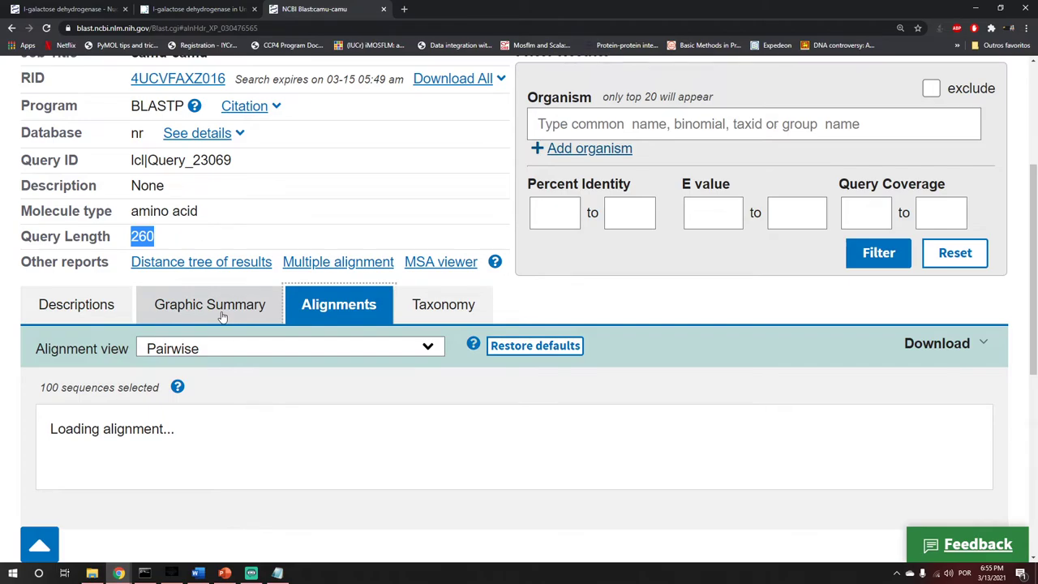
- Try to reload the results page and reopen a hit's alignment from the descriptions with all sequences selected
left_click(47, 27)
left_click(609, 111)
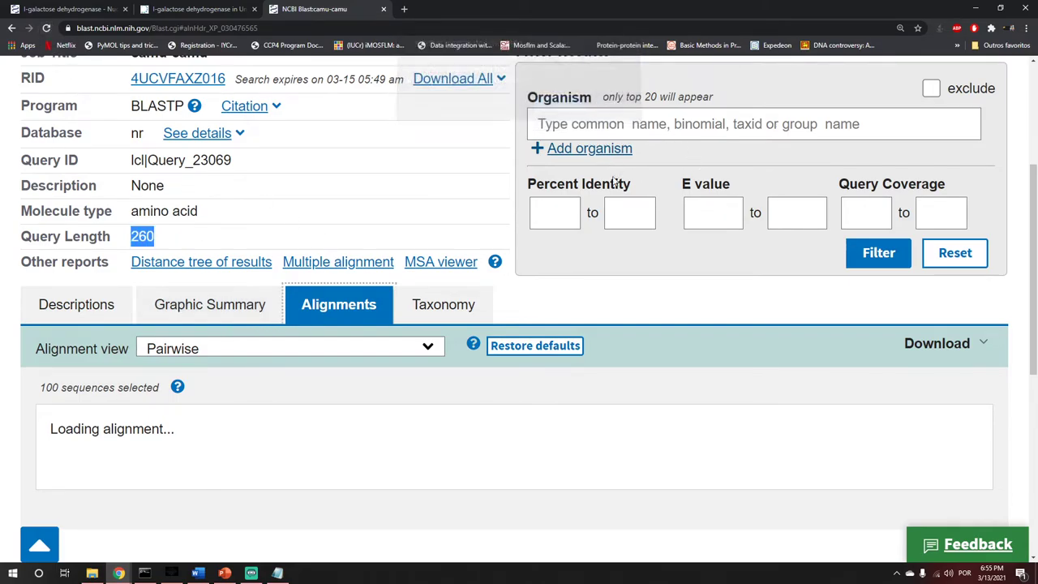
left_click(61, 304)
scroll(162, 373, "down", 1)
left_click(160, 375)
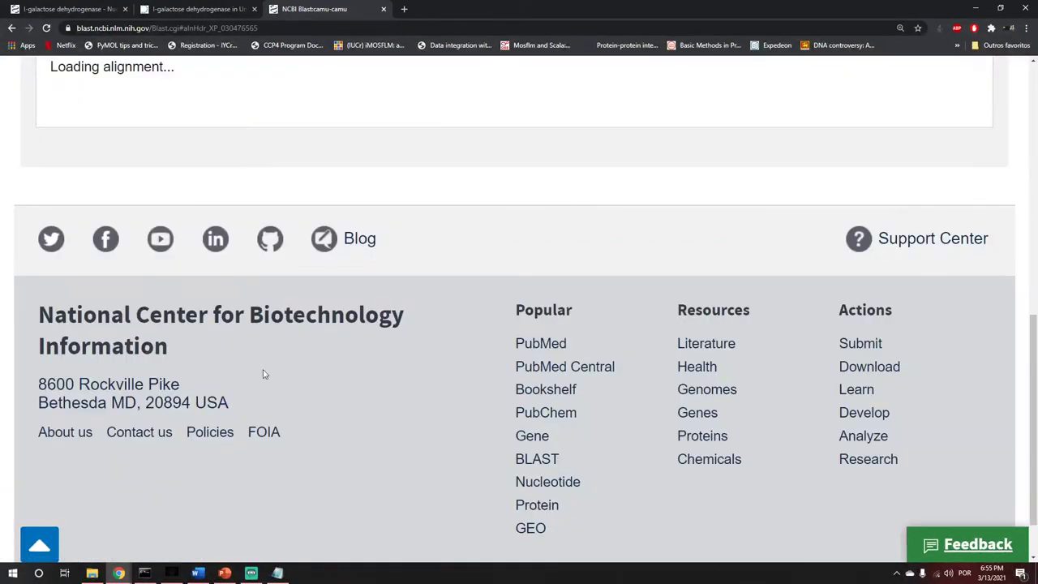
scroll(464, 343, "up", 1)
scroll(463, 343, "up", 1)
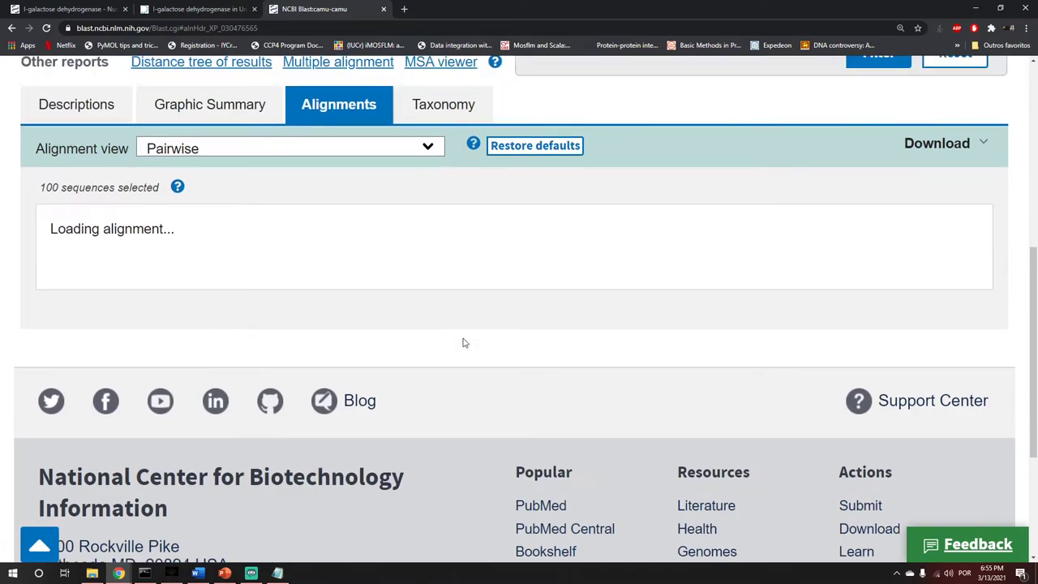
- Deselect all hits in the descriptions table and open only the L-galactose dehydrogenase alignment from Syzygium oleosum
left_click(74, 104)
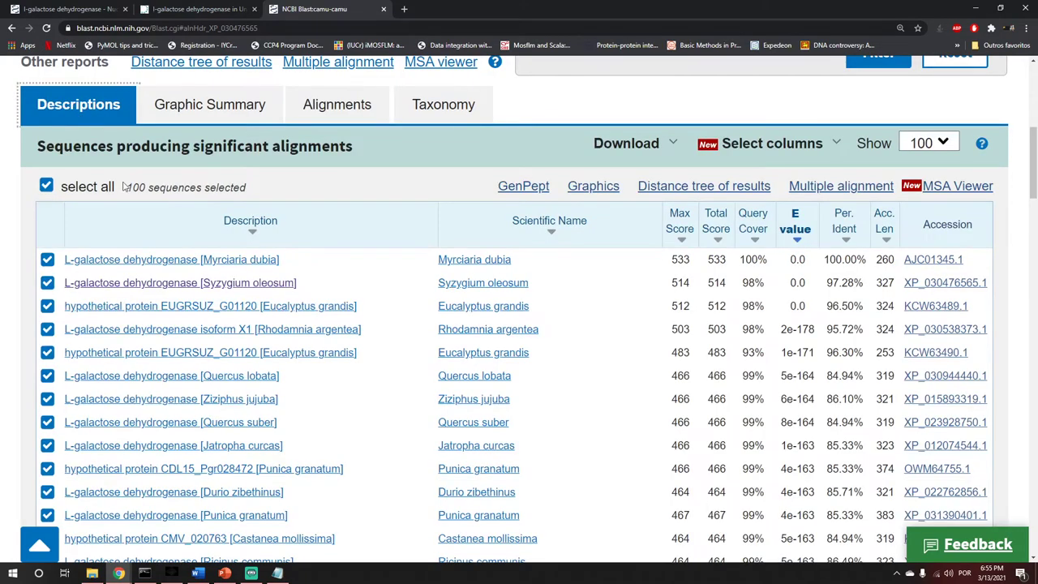
left_click(47, 185)
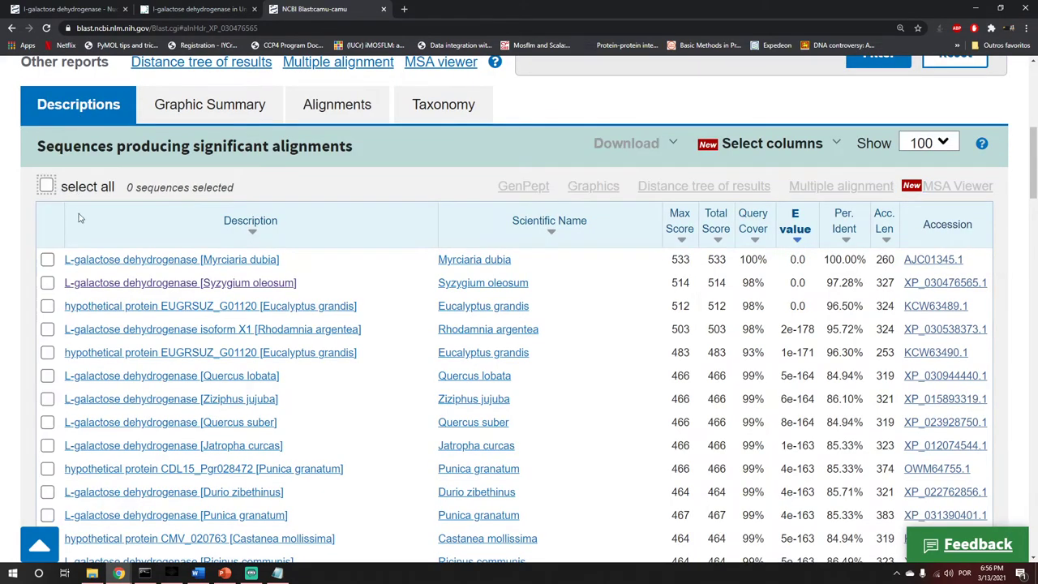
left_click(128, 288)
scroll(389, 338, "up", 3)
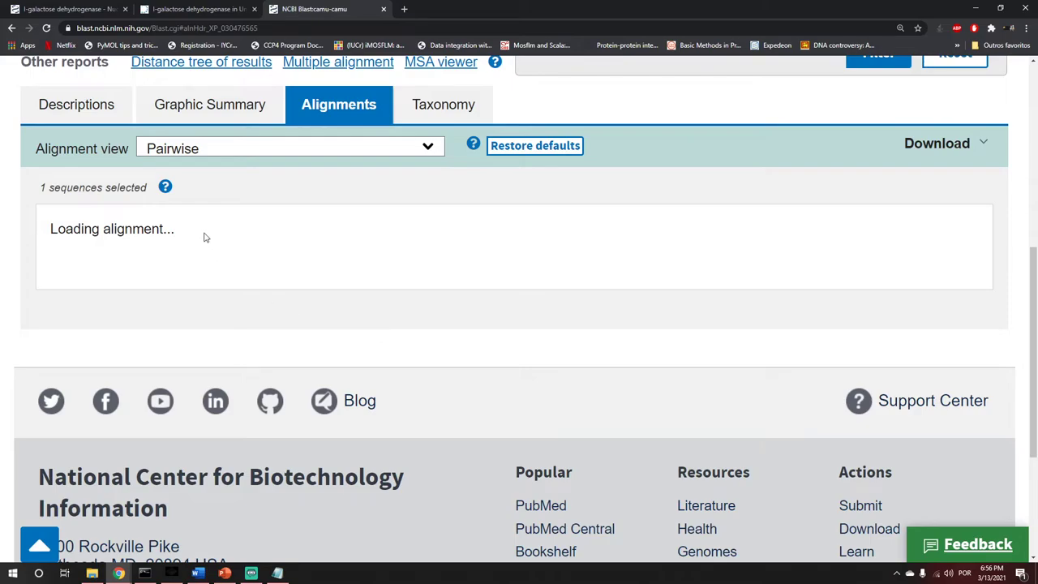
- Retry loading the Syzygium oleosum alignment and show its header, scores and full query-subject sequence comparison
scroll(276, 321, "up", 1)
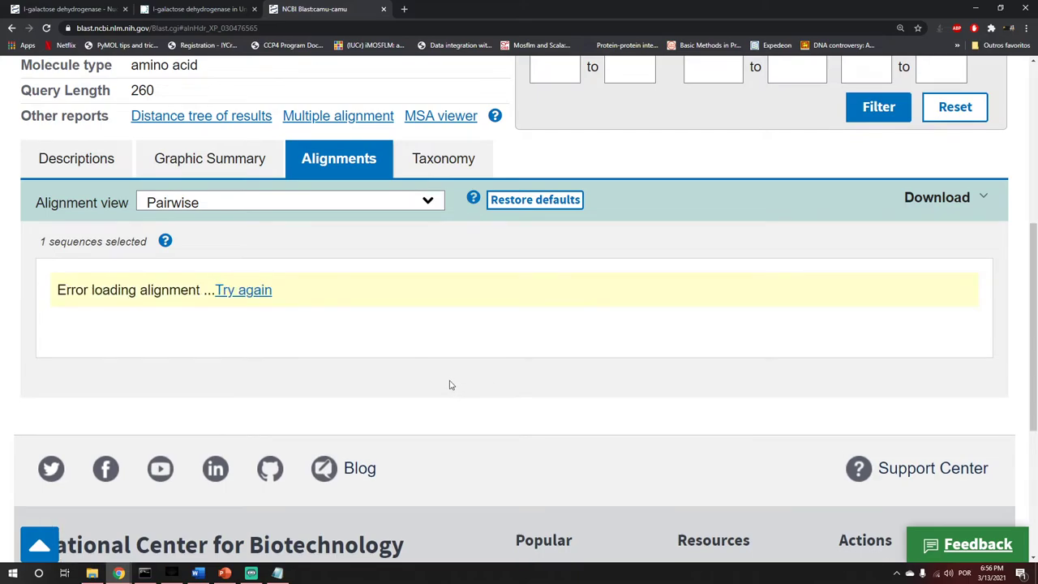
left_click(242, 291)
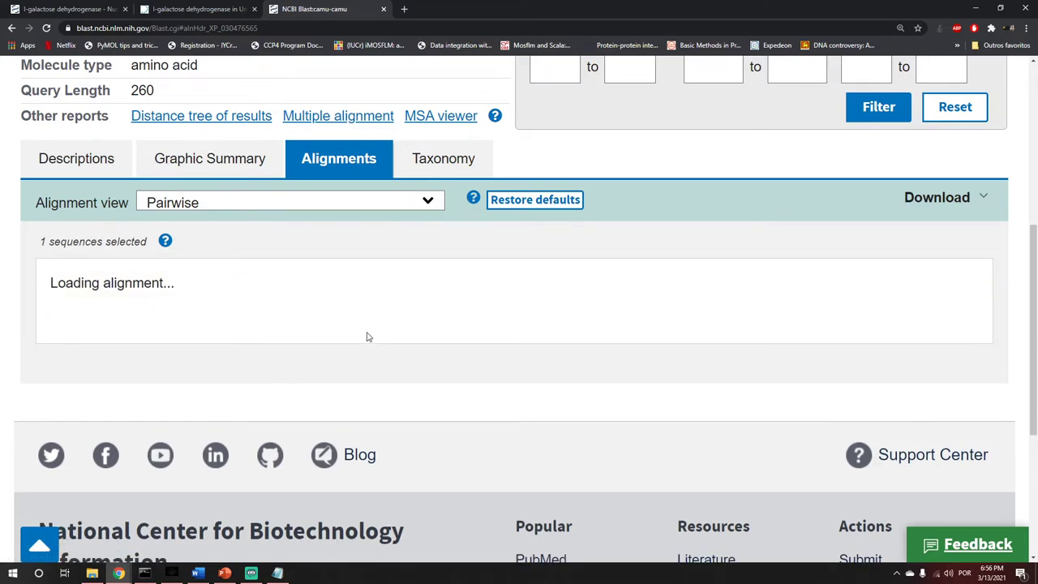
scroll(608, 410, "down", 3)
scroll(609, 410, "up", 1)
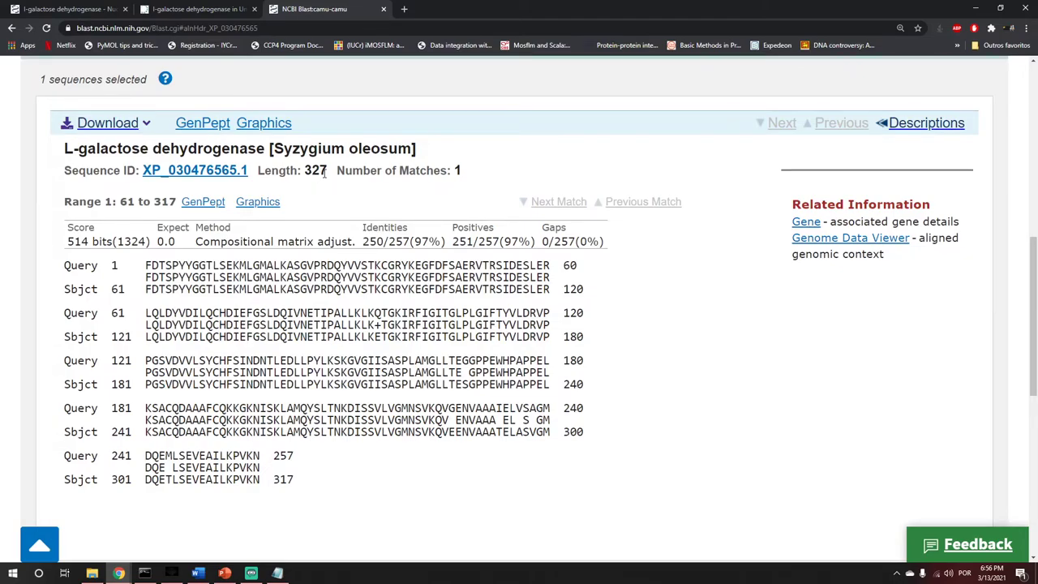
- Highlight the sequence length and the organism name in the header of the Syzygium oleosum alignment
left_click_drag(327, 170, 299, 175)
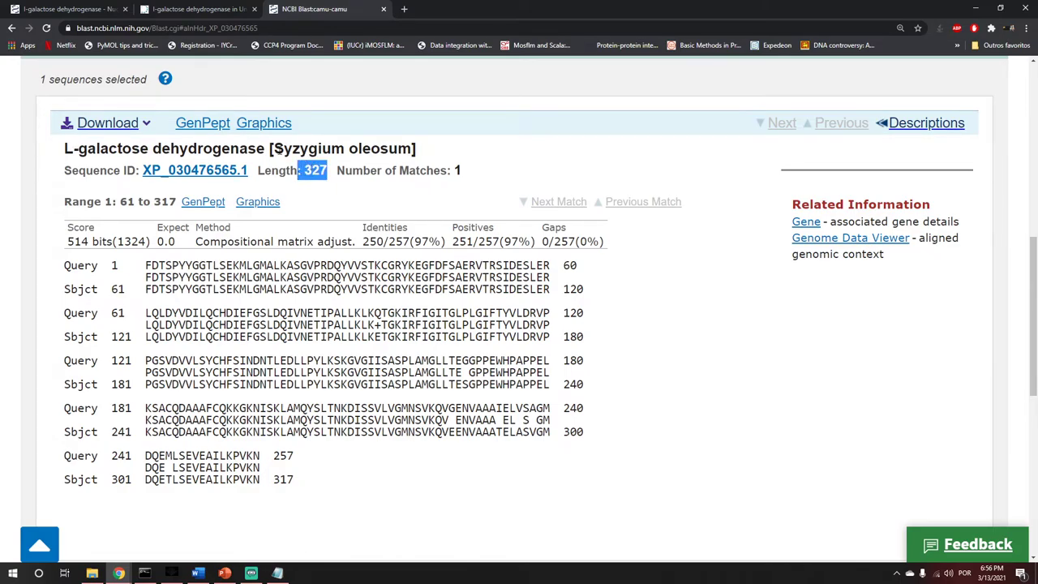
left_click_drag(271, 148, 417, 151)
left_click_drag(339, 172, 306, 172)
- Switch to the Google Meet call, admit the waiting participant, and return to the BLAST alignment
left_click(118, 573)
left_click(51, 527)
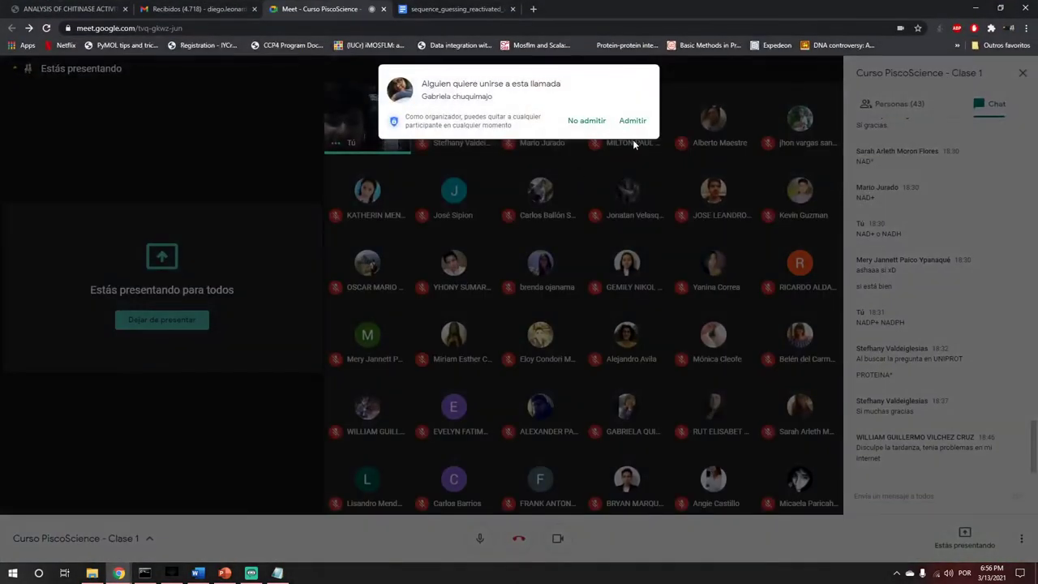
left_click(637, 122)
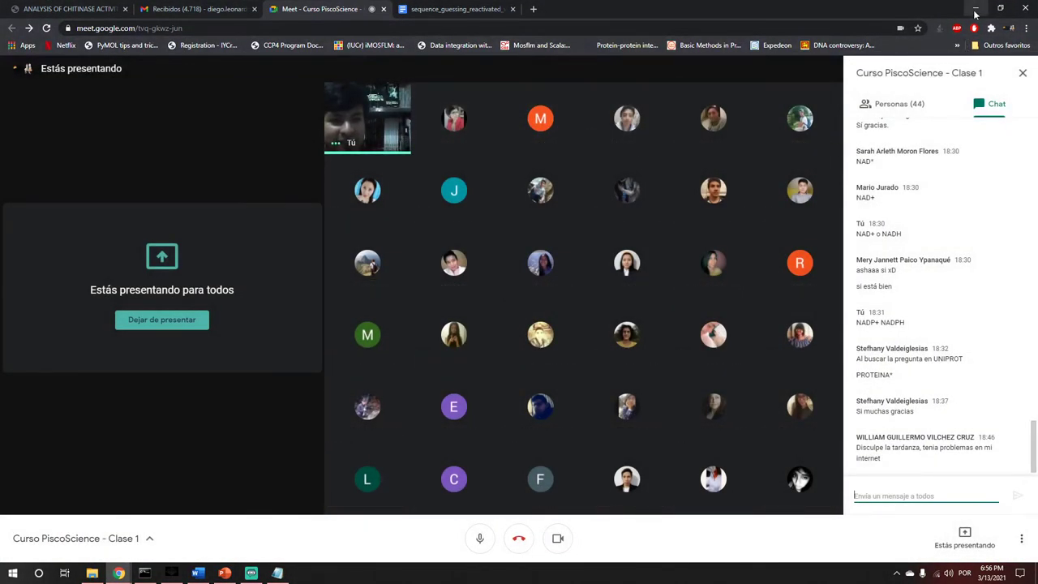
key("alt+Tab")
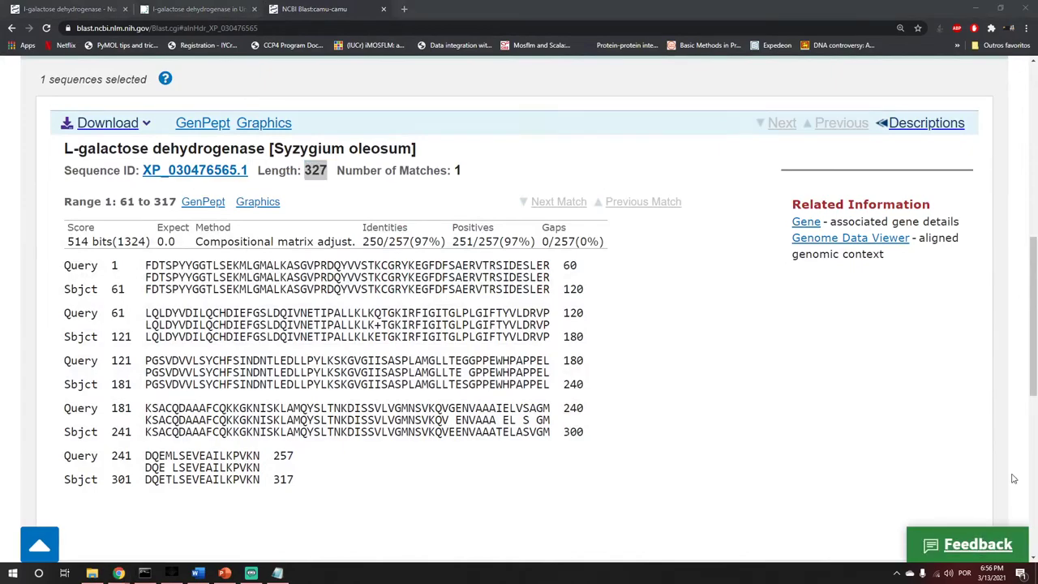
- Highlight the alignment header from the protein title through the sequence ID and length, and clear the highlight
left_click(342, 209)
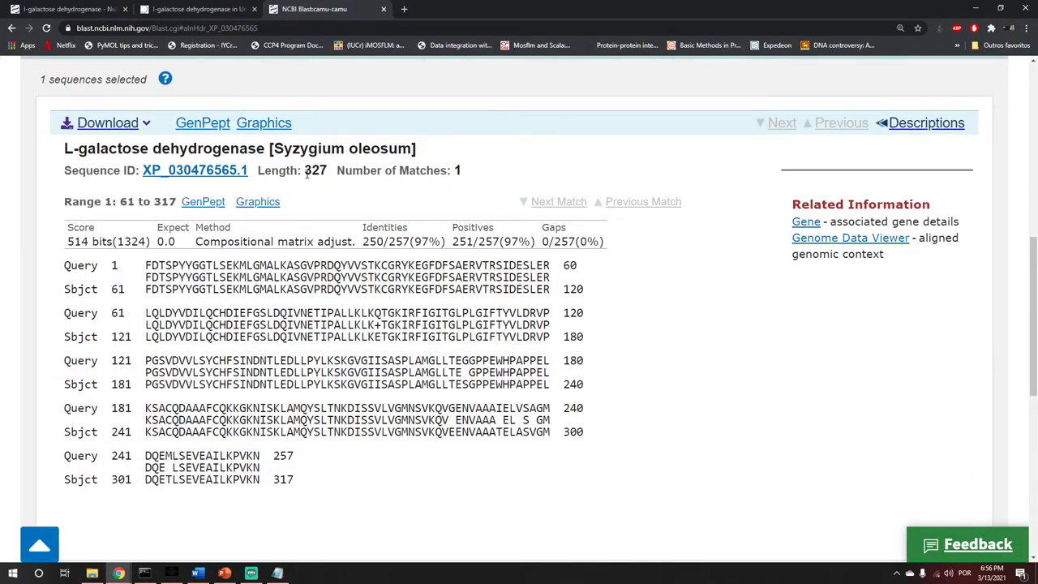
left_click_drag(68, 151, 320, 170)
left_click(331, 188)
- Enlarge the alignment and highlight the Positives percentage, the Identities percentage and the Gaps count in its score row
scroll(206, 301, "down", 1)
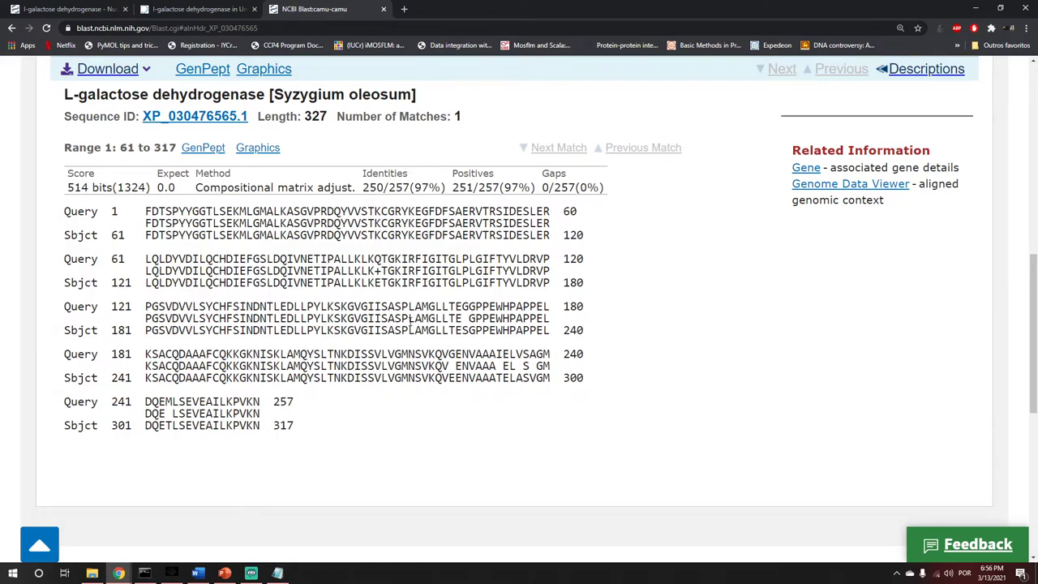
scroll(410, 325, "up", 1)
scroll(409, 324, "down", 3)
scroll(410, 324, "up", 1)
scroll(409, 324, "down", 1)
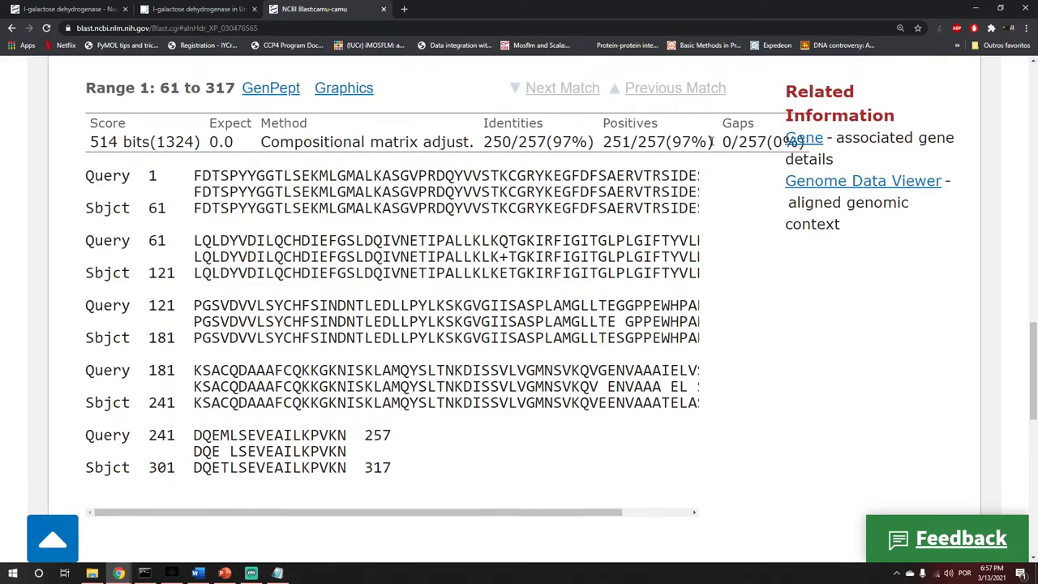
left_click_drag(712, 142, 674, 142)
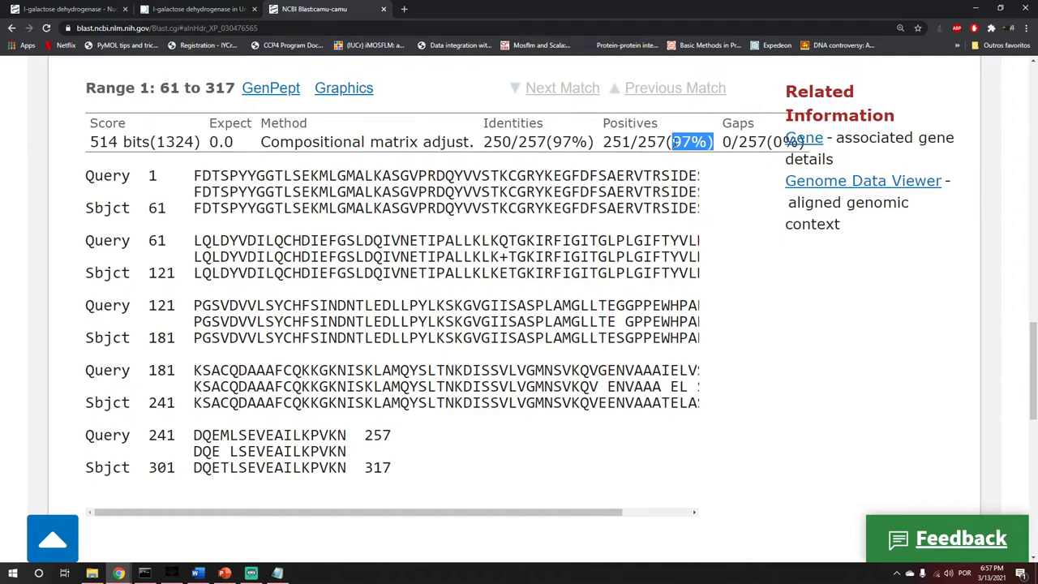
left_click(620, 148)
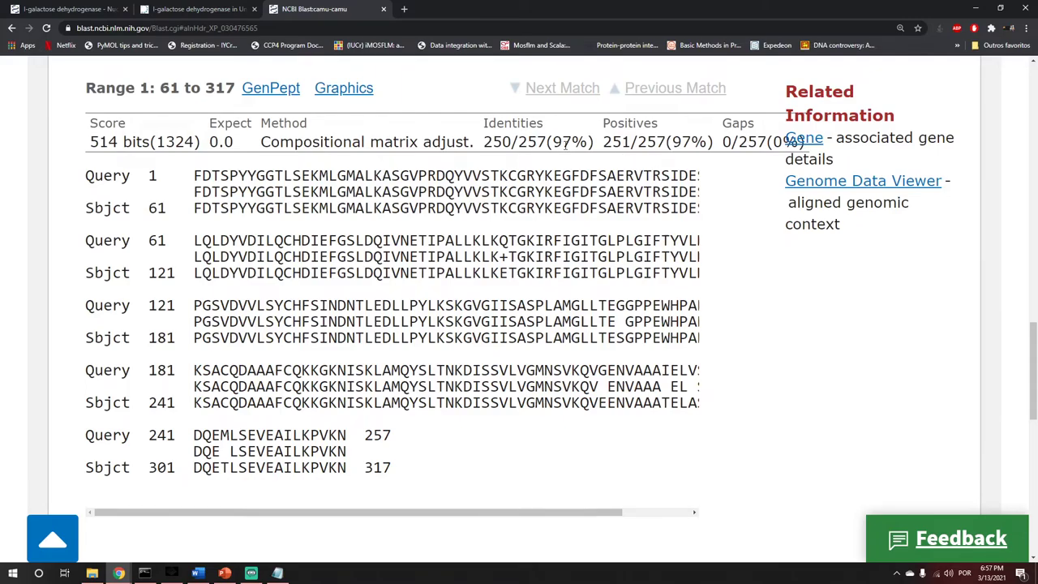
left_click_drag(587, 143, 563, 143)
left_click_drag(732, 142, 723, 141)
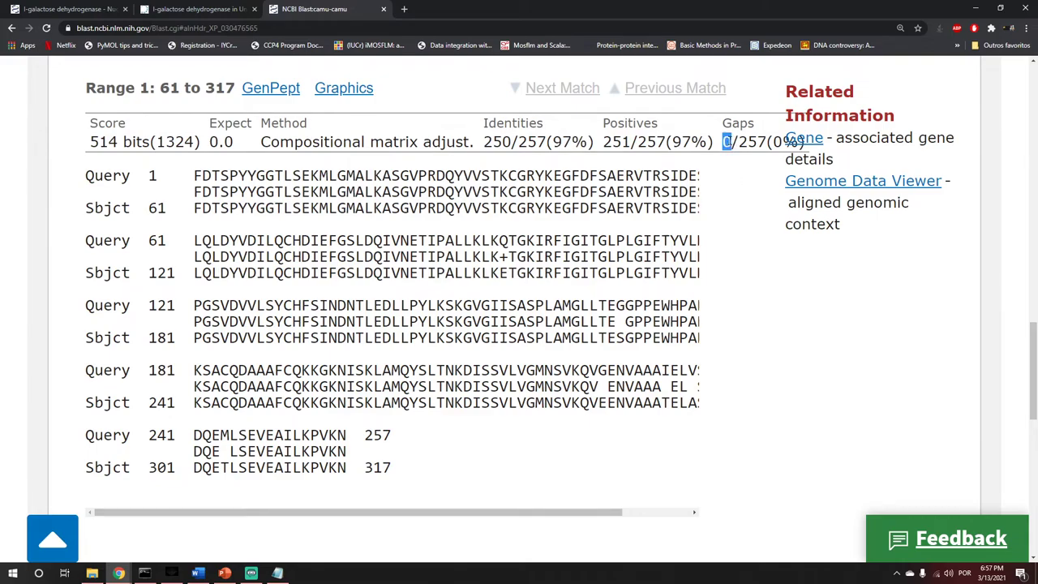